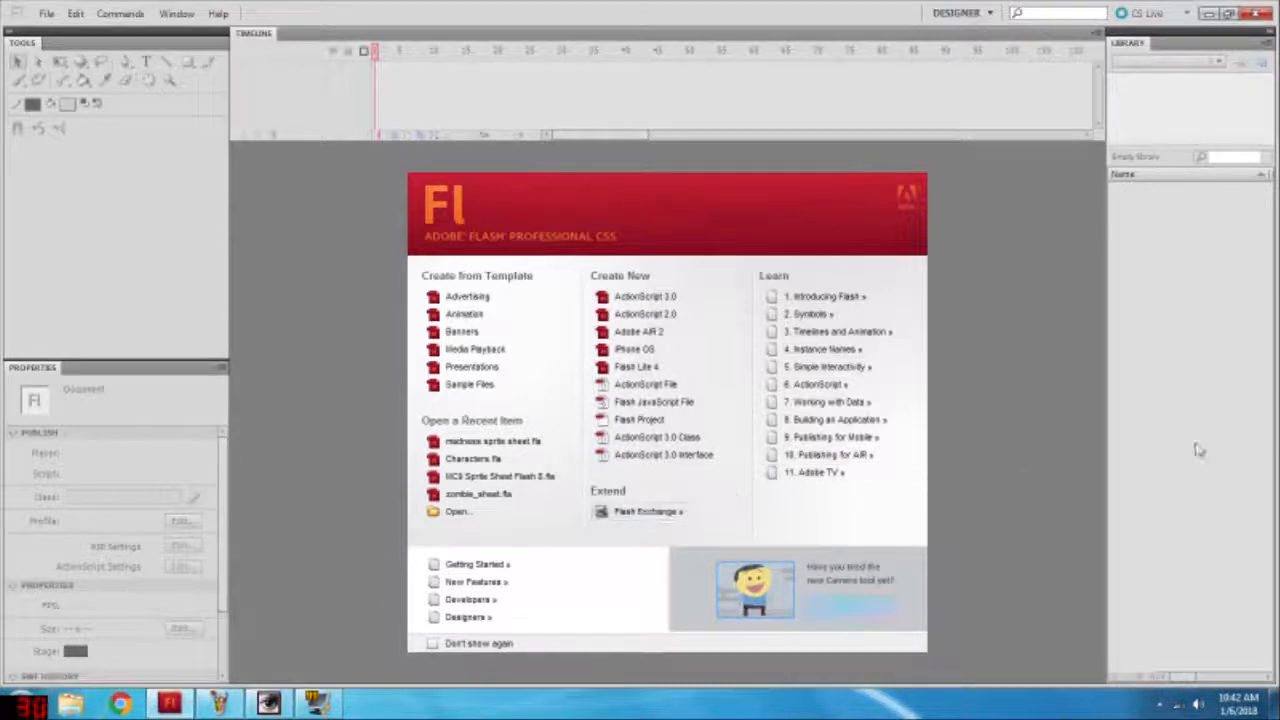
pyautogui.click(172, 706)
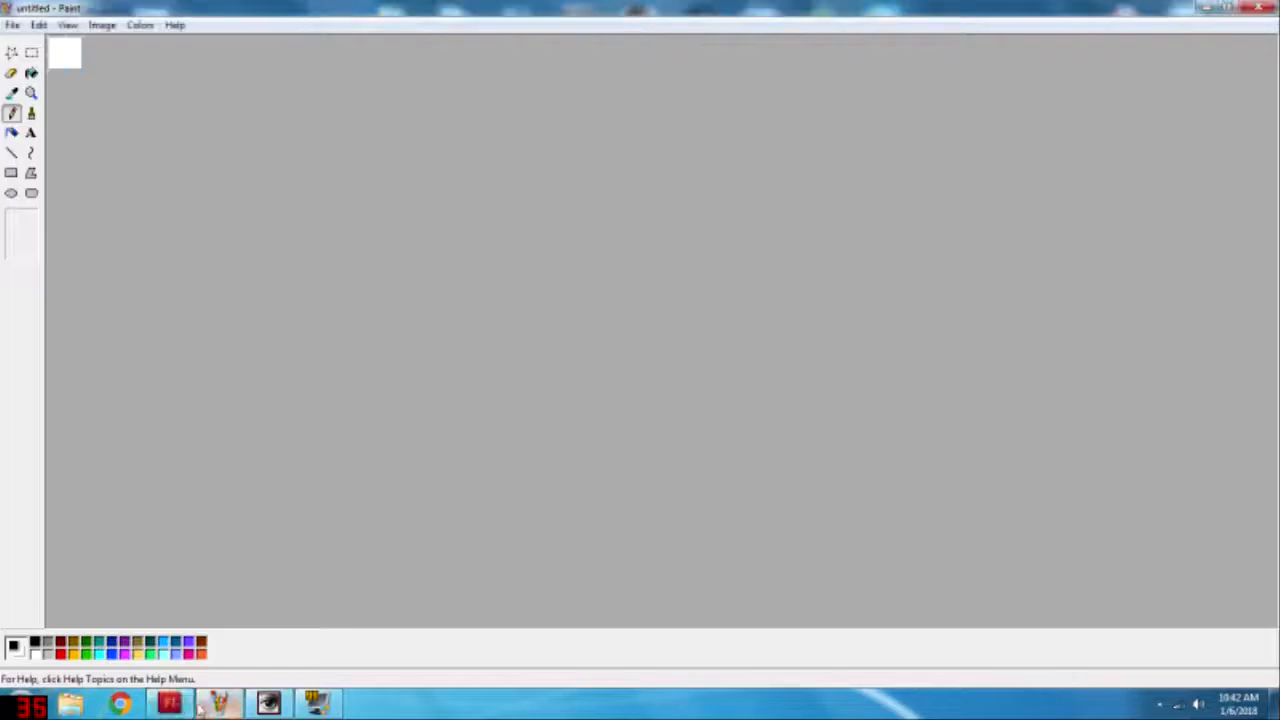
pyautogui.click(217, 708)
pyautogui.click(268, 711)
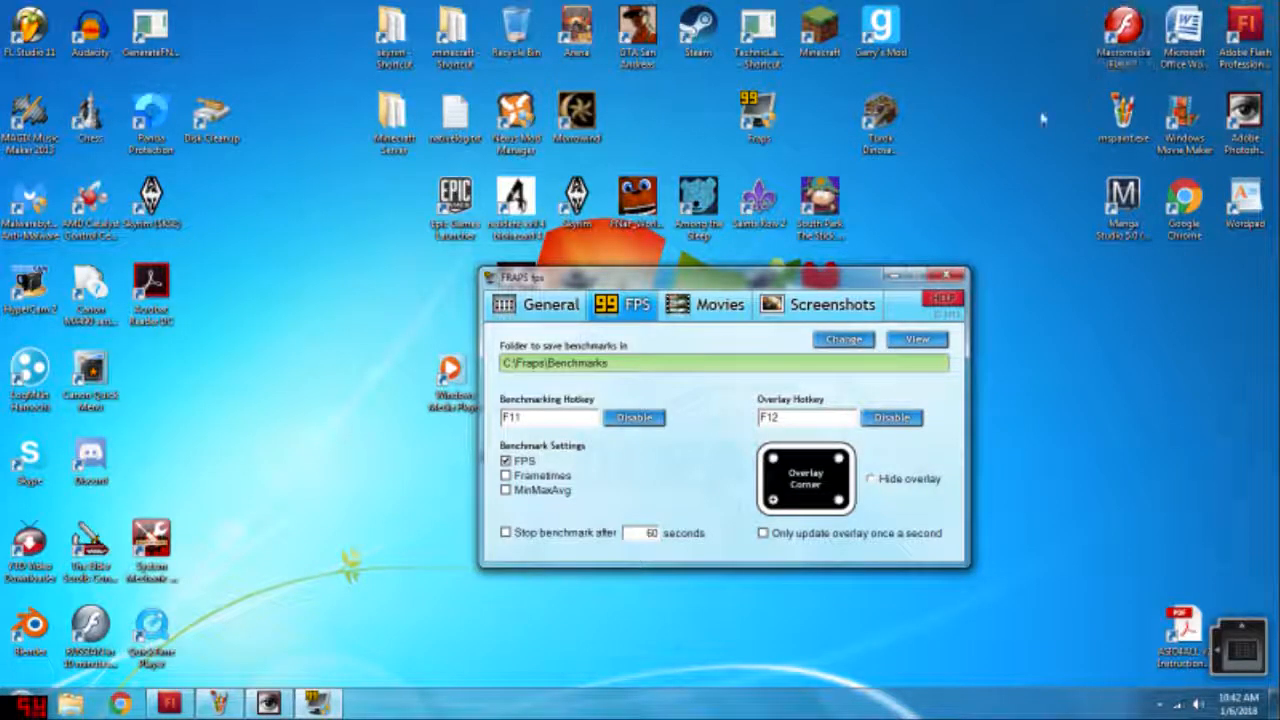
pyautogui.click(1120, 35)
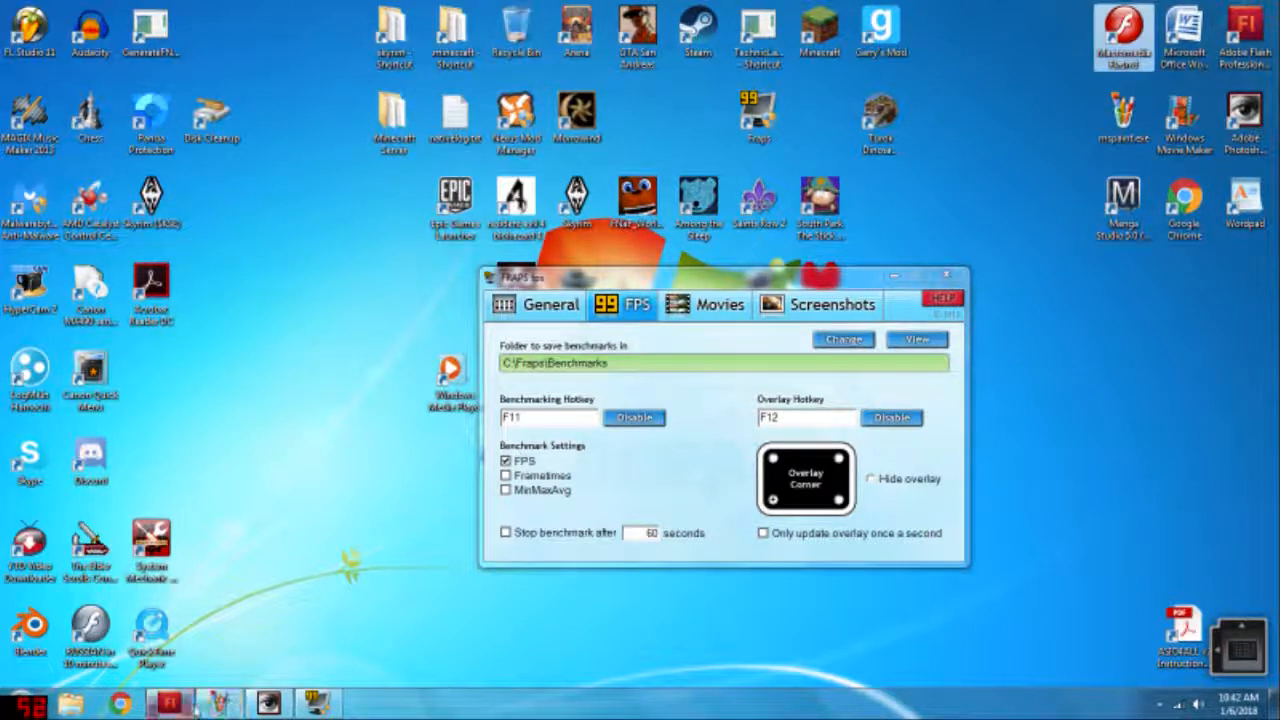
# Step: Switch to Adobe Flash Professional and create an ActionScript 3.0 document with a 500 x 500 px stage
pyautogui.click(178, 704)
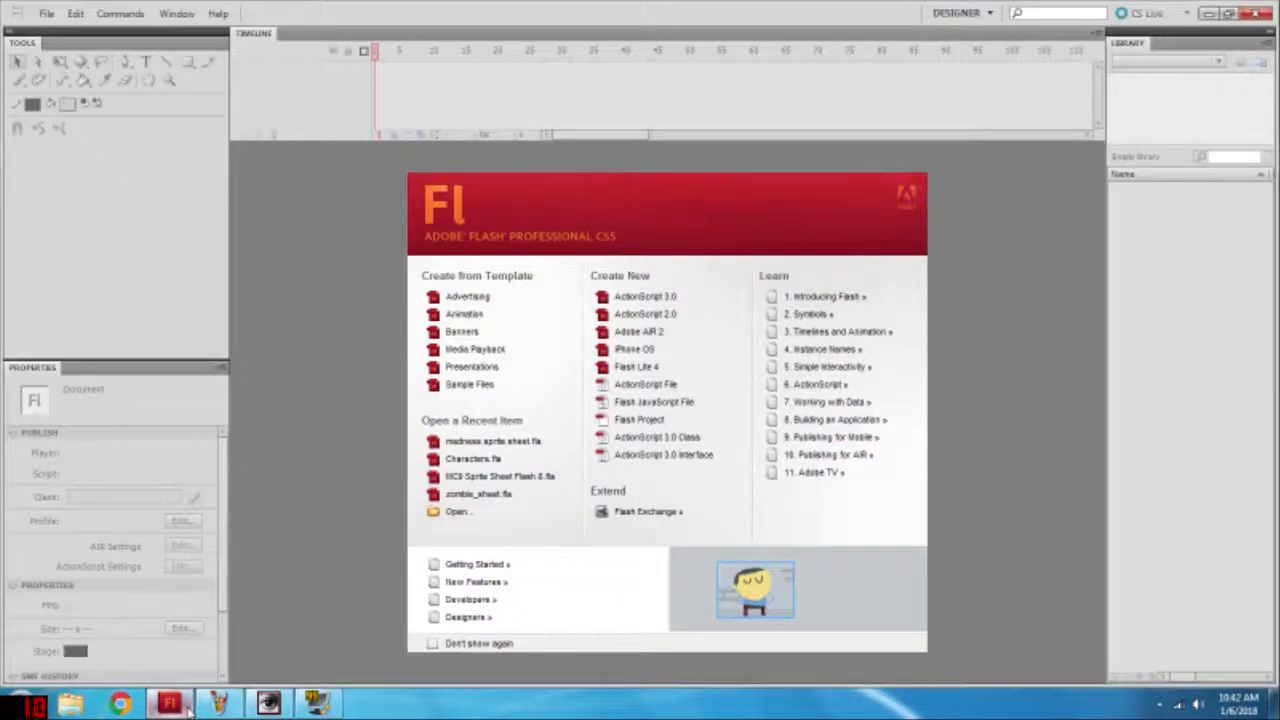
pyautogui.click(648, 296)
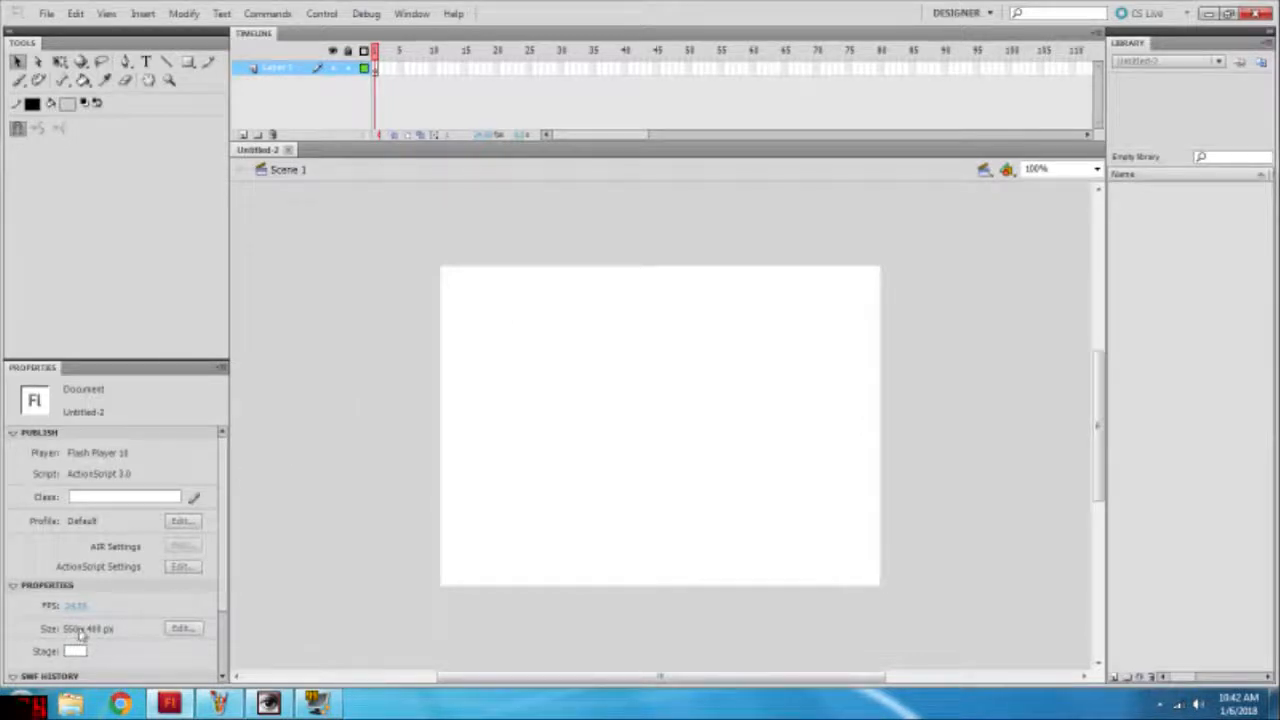
pyautogui.click(182, 628)
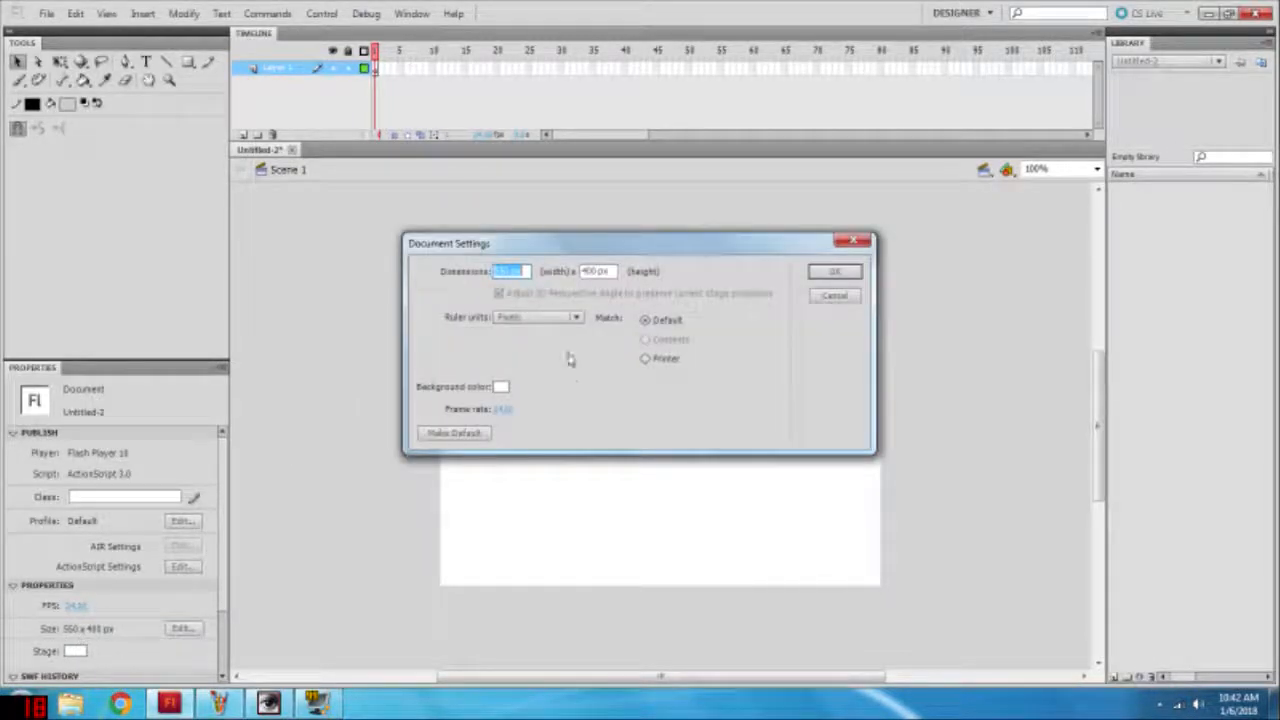
pyautogui.write('50')
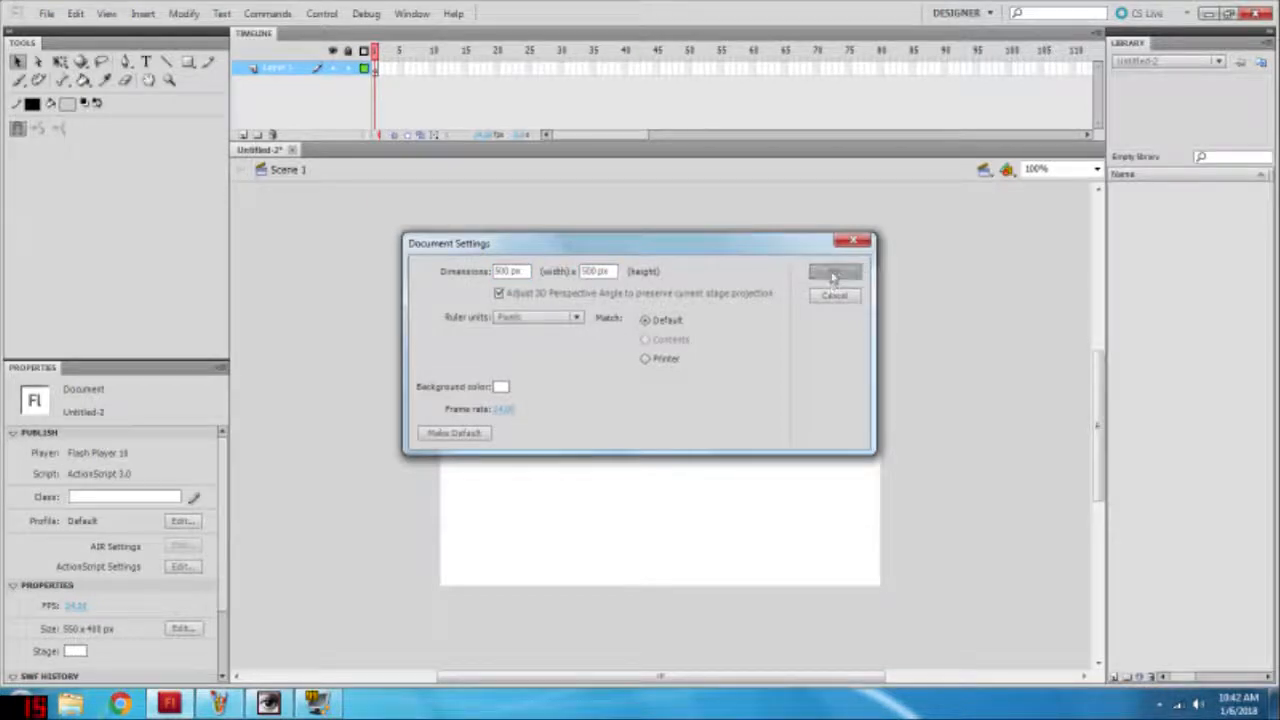
pyautogui.click(824, 272)
# Step: Set the Brush tool's fill to black and adjust its smoothing, trying it out with test strokes
pyautogui.click(1097, 169)
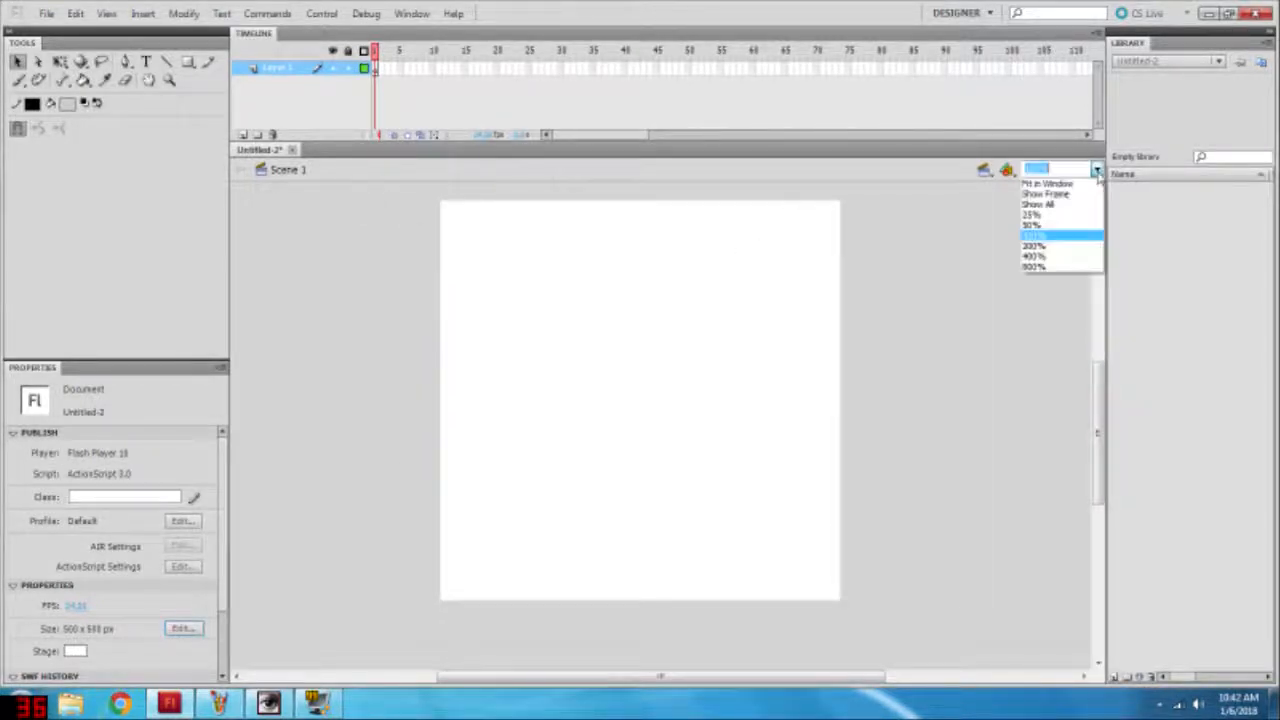
pyautogui.click(1050, 184)
pyautogui.click(18, 80)
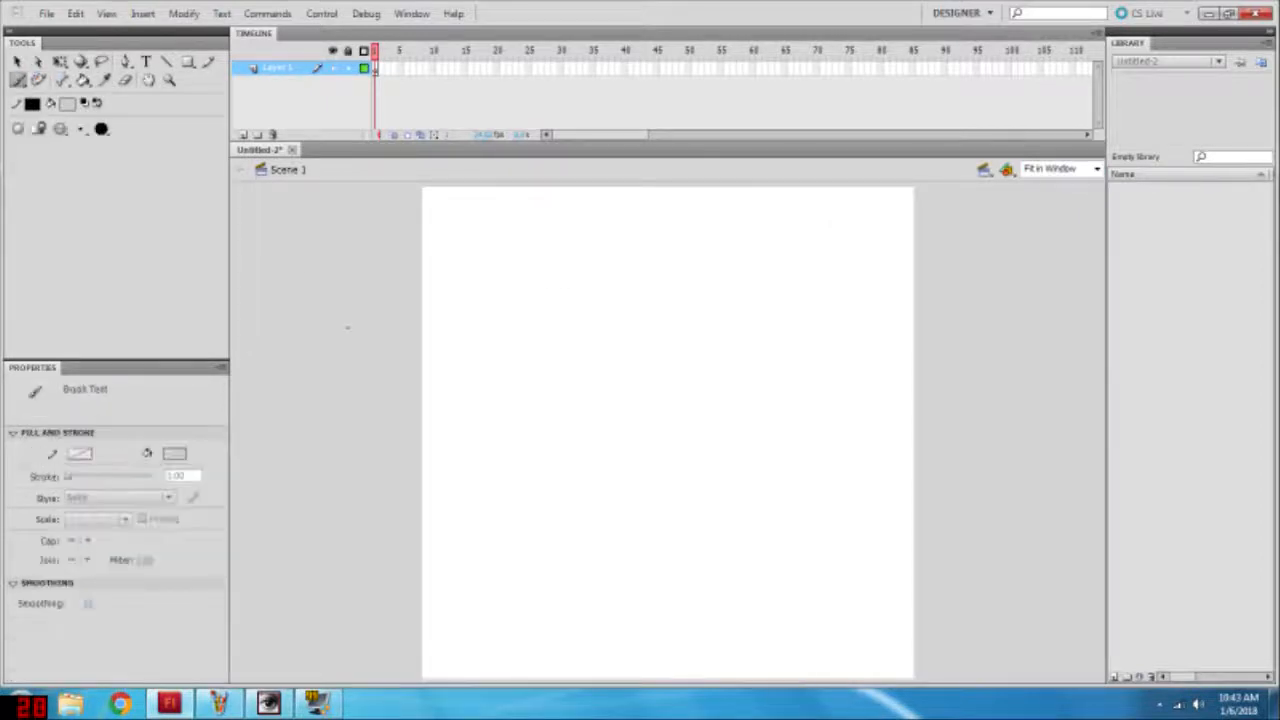
pyautogui.moveTo(563, 339); pyautogui.dragTo(585, 360)
pyautogui.hotkey('ctrl', 'z')
pyautogui.click(67, 104)
pyautogui.click(81, 136)
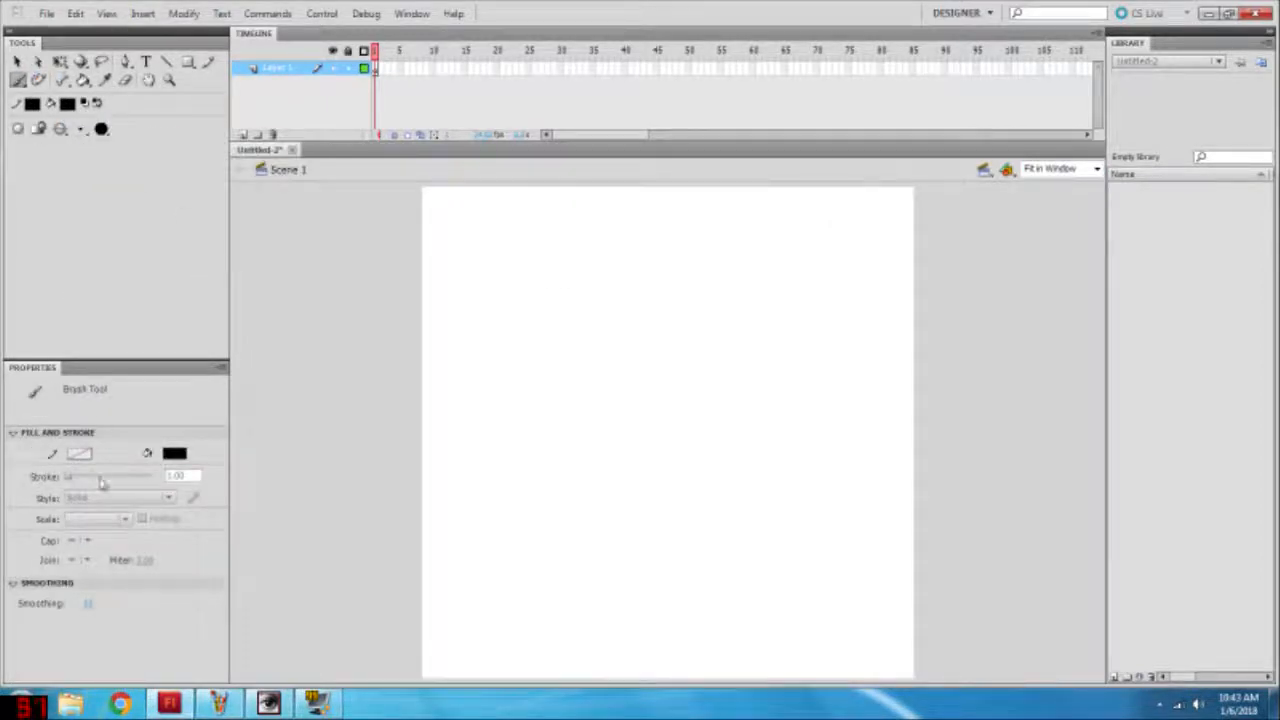
pyautogui.click(98, 604)
pyautogui.moveTo(702, 362)
pyautogui.mouseDown()
pyautogui.moveTo(661, 474)
pyautogui.moveTo(704, 360)
pyautogui.mouseUp()
pyautogui.hotkey('ctrl', 'z')
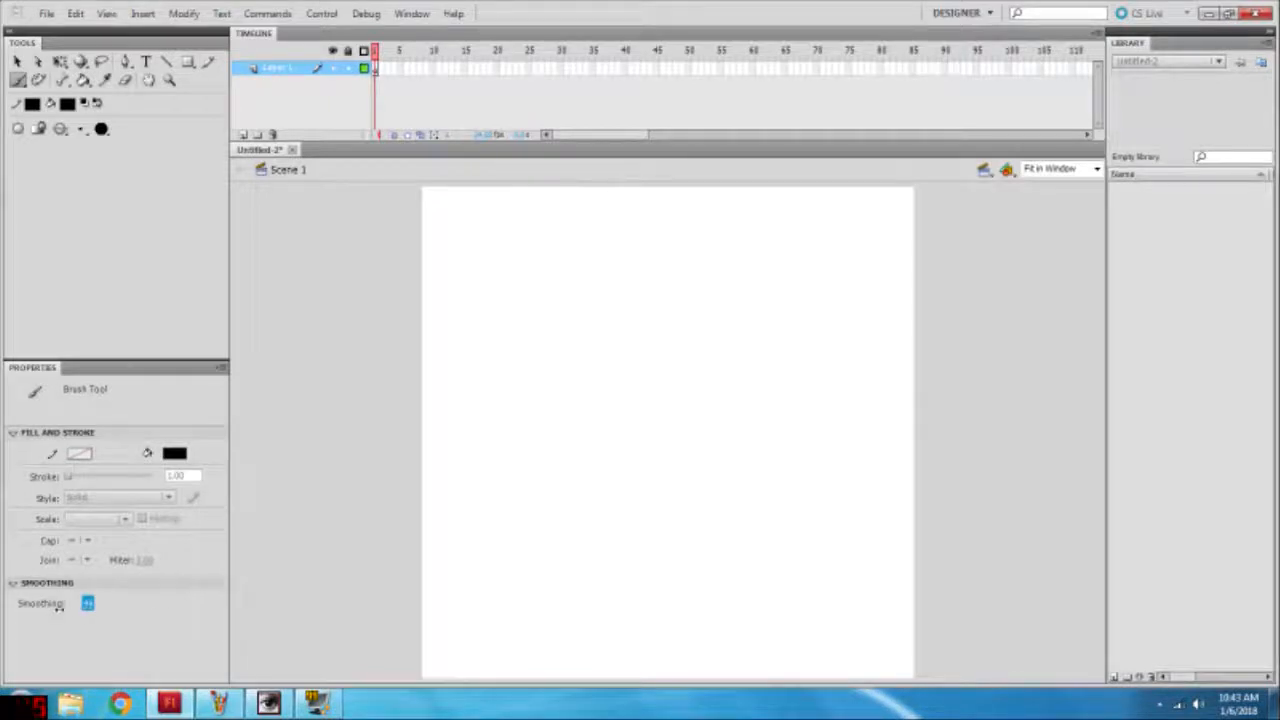
# Step: Add a second layer above Layer 1, lock it, and make Layer 1 the active layer
pyautogui.click(243, 134)
pyautogui.click(348, 68)
pyautogui.click(280, 83)
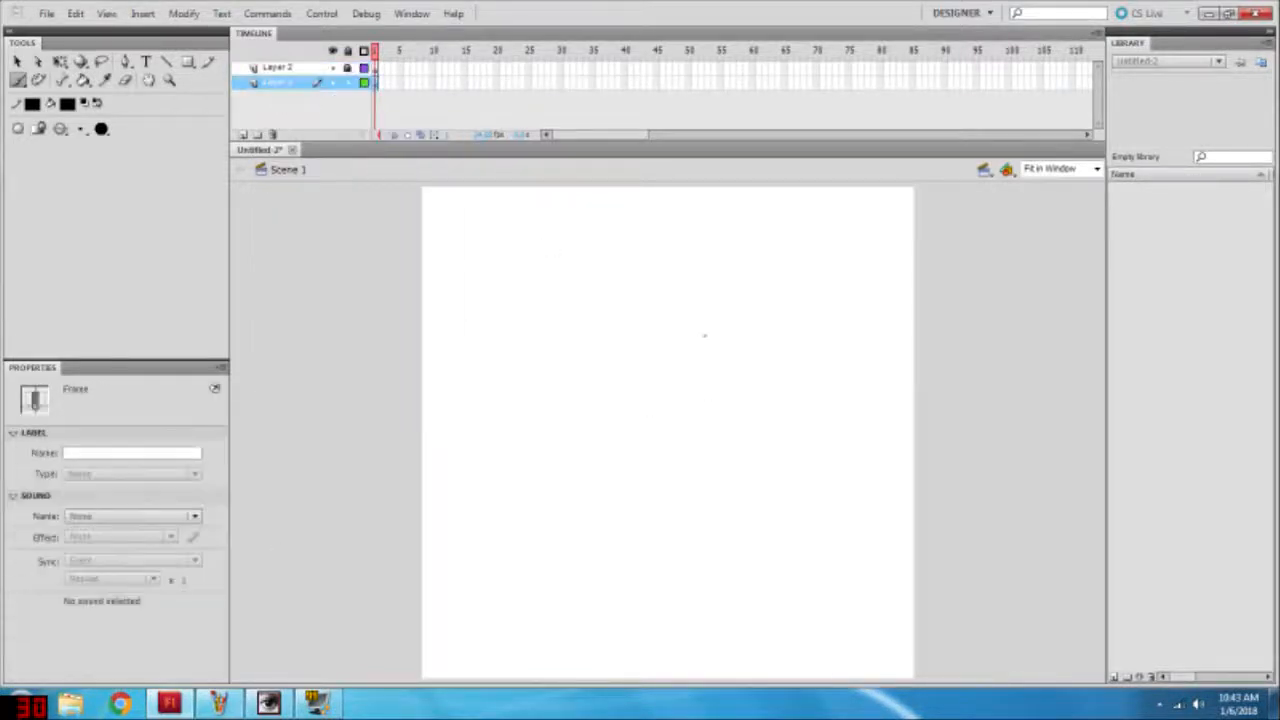
# Step: Brush in the mannequin's round head, short neck, boxy chest with a center line, and curved shoulder joints
pyautogui.moveTo(700, 408)
pyautogui.mouseDown()
pyautogui.moveTo(785, 456)
pyautogui.moveTo(795, 383)
pyautogui.moveTo(752, 358)
pyautogui.mouseUp()
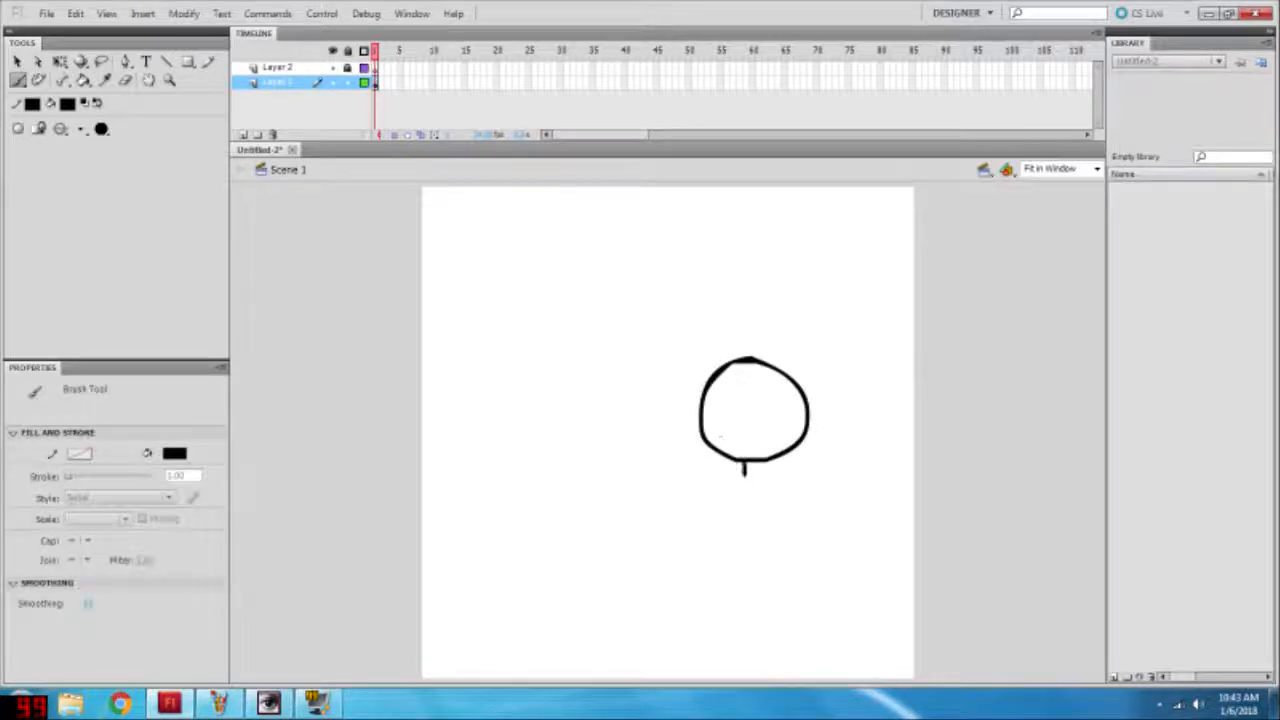
pyautogui.moveTo(702, 506)
pyautogui.mouseDown()
pyautogui.moveTo(812, 506)
pyautogui.moveTo(712, 580)
pyautogui.moveTo(705, 508)
pyautogui.moveTo(834, 511)
pyautogui.moveTo(702, 510)
pyautogui.moveTo(752, 564)
pyautogui.mouseUp()
pyautogui.hotkey('ctrl', 'z')
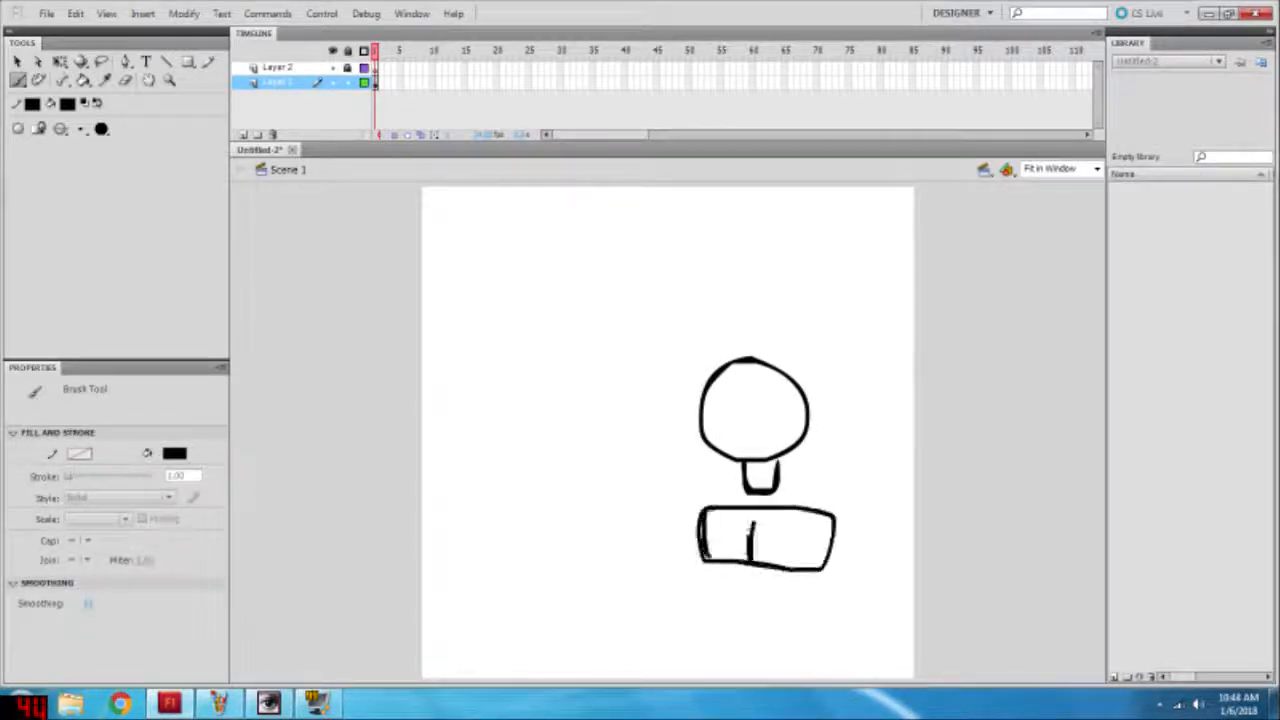
pyautogui.moveTo(842, 514)
pyautogui.mouseDown()
pyautogui.moveTo(824, 572)
pyautogui.moveTo(850, 570)
pyautogui.mouseUp()
pyautogui.moveTo(700, 505); pyautogui.dragTo(694, 562)
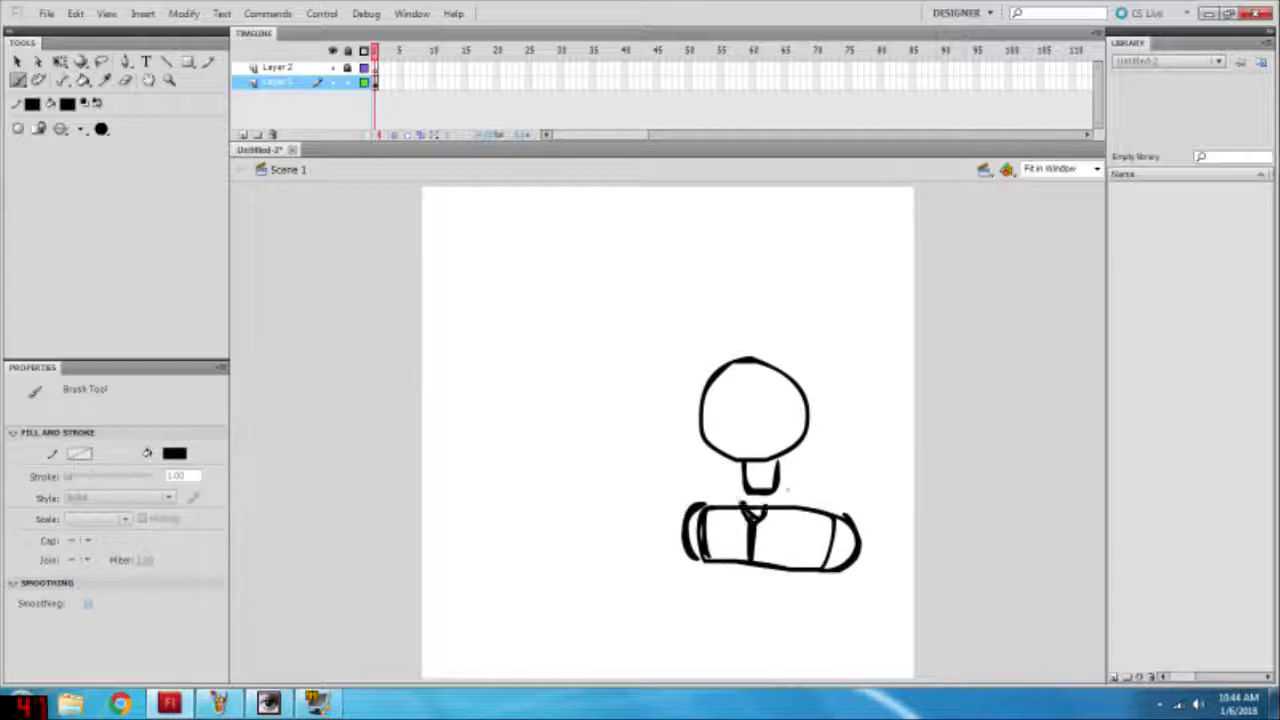
# Step: Add the sloping shoulder lines, a small jaw oval below the head, and a two-pointed ribcage under the chest
pyautogui.moveTo(787, 485); pyautogui.dragTo(850, 512)
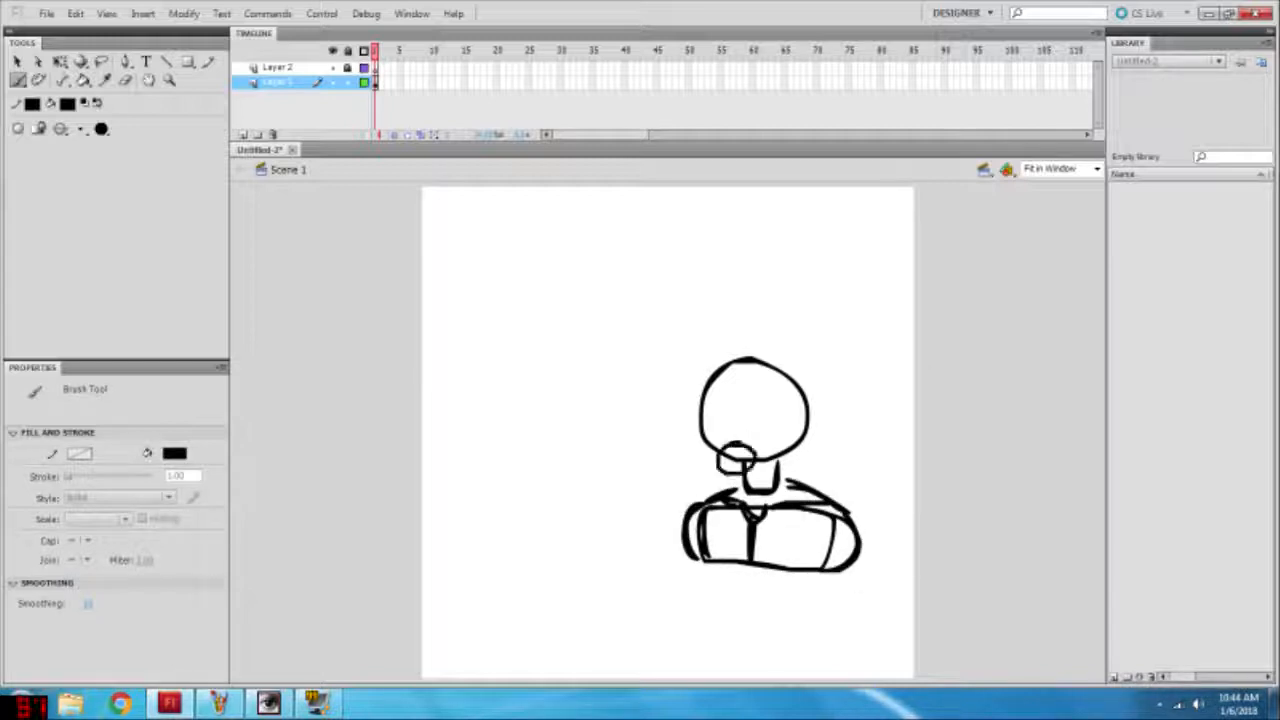
pyautogui.moveTo(755, 452); pyautogui.dragTo(750, 467)
pyautogui.moveTo(836, 568)
pyautogui.mouseDown()
pyautogui.moveTo(705, 570)
pyautogui.moveTo(728, 597)
pyautogui.moveTo(793, 612)
pyautogui.moveTo(838, 562)
pyautogui.mouseUp()
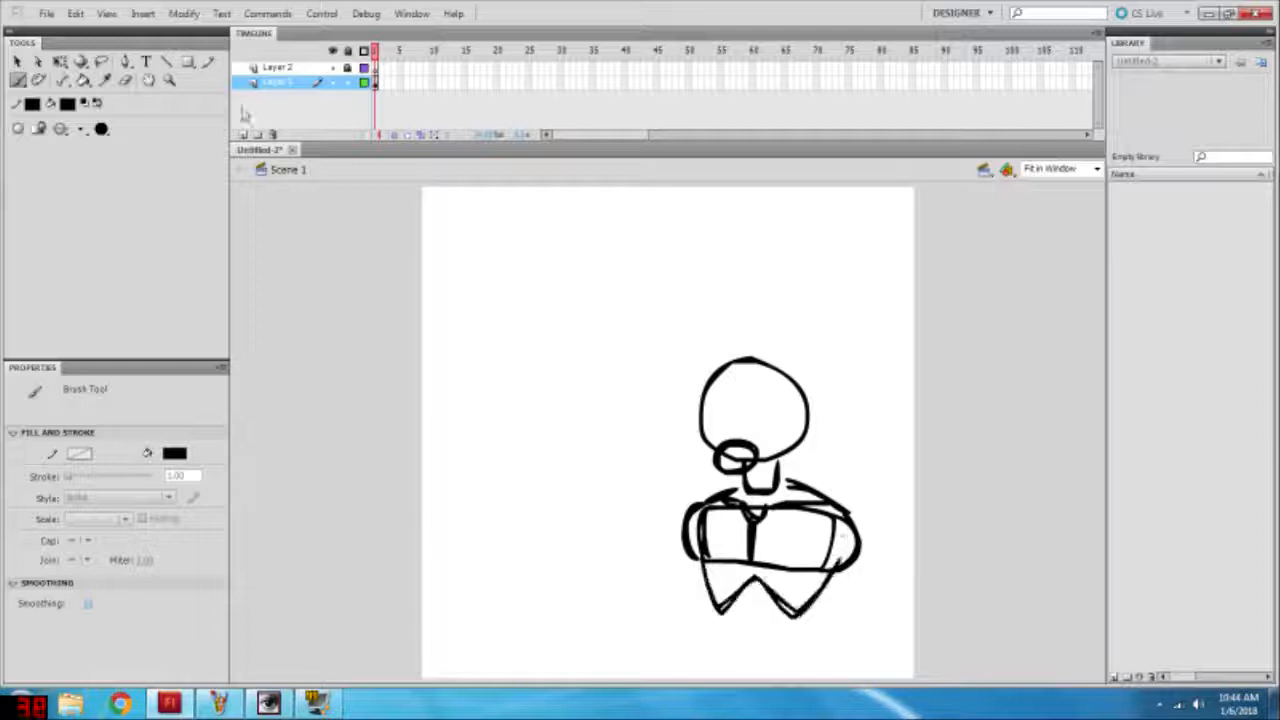
# Step: Select the whole figure sketch and move it higher on the stage to make room for the lower body
pyautogui.click(17, 61)
pyautogui.hotkey('ctrl', 'a')
pyautogui.moveTo(807, 393); pyautogui.dragTo(800, 271)
pyautogui.click(590, 320)
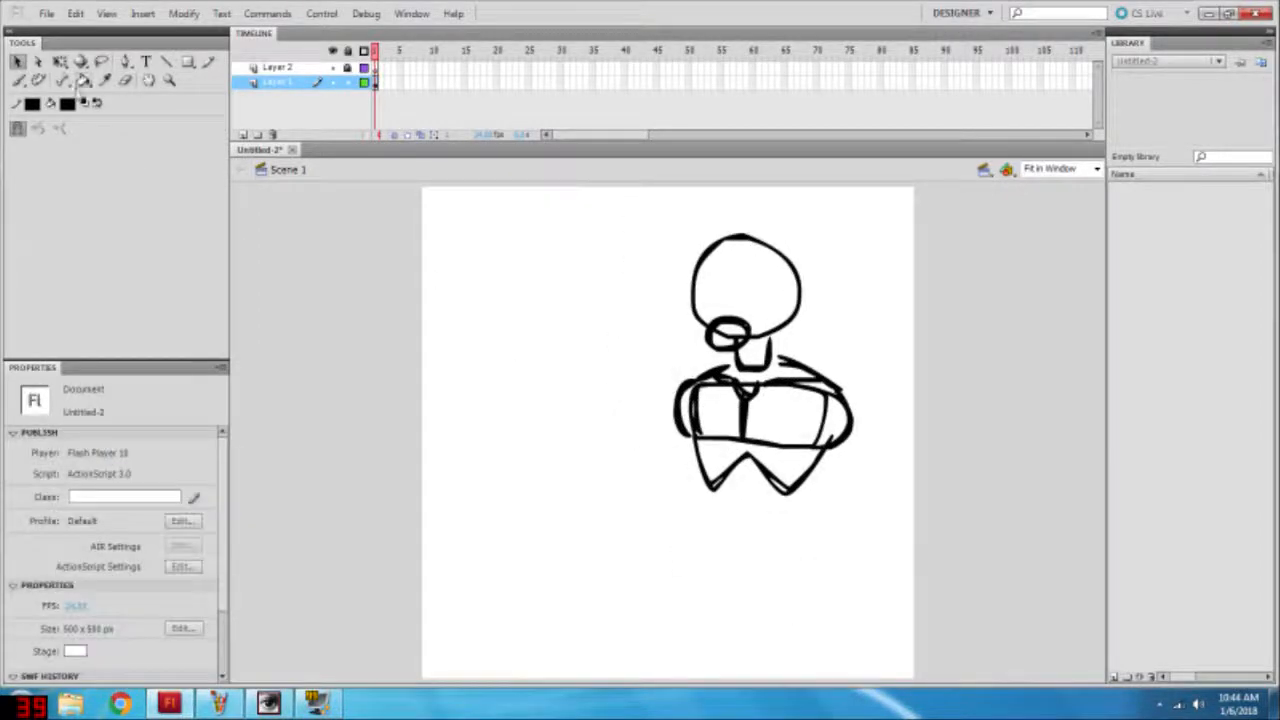
# Step: Brush in a long rounded abdomen below the ribcage and a rounded pelvis beneath it
pyautogui.click(17, 80)
pyautogui.moveTo(706, 486)
pyautogui.mouseDown()
pyautogui.moveTo(739, 608)
pyautogui.moveTo(792, 493)
pyautogui.mouseUp()
pyautogui.hotkey('ctrl', 'z')
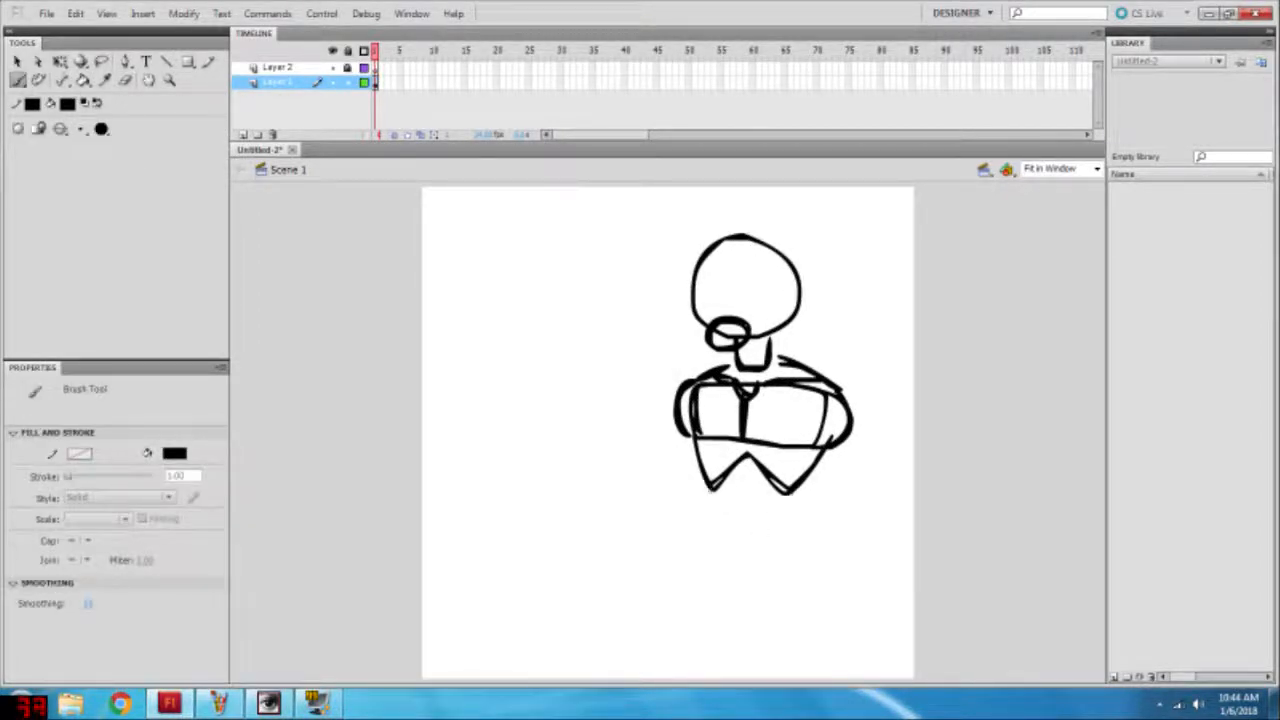
pyautogui.moveTo(706, 488)
pyautogui.mouseDown()
pyautogui.moveTo(790, 530)
pyautogui.moveTo(792, 493)
pyautogui.mouseUp()
pyautogui.moveTo(708, 578)
pyautogui.mouseDown()
pyautogui.moveTo(742, 645)
pyautogui.moveTo(790, 578)
pyautogui.mouseUp()
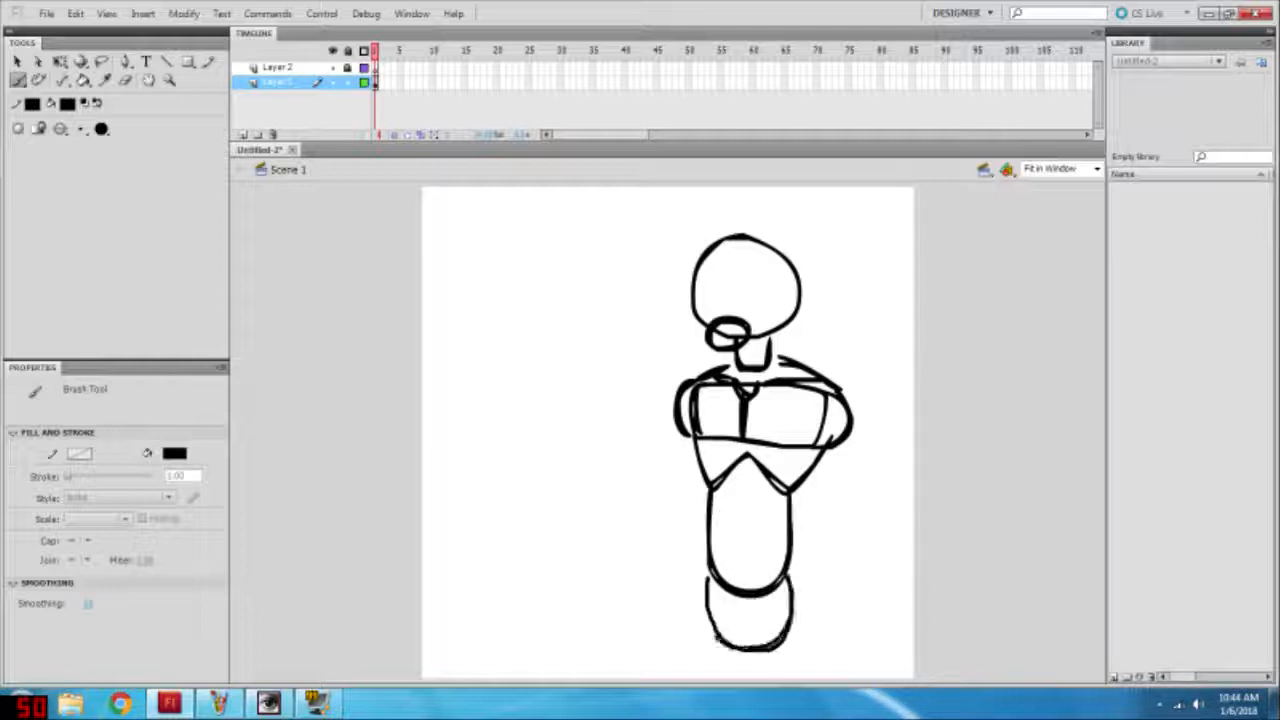
pyautogui.moveTo(718, 638); pyautogui.dragTo(708, 578)
# Step: Draw the hip joints and both thighs running down past the lower edge of the stage, redoing unsatisfactory strokes
pyautogui.moveTo(788, 598)
pyautogui.mouseDown()
pyautogui.moveTo(798, 638)
pyautogui.moveTo(806, 612)
pyautogui.moveTo(821, 678)
pyautogui.moveTo(769, 605)
pyautogui.moveTo(771, 620)
pyautogui.moveTo(806, 612)
pyautogui.moveTo(798, 640)
pyautogui.moveTo(814, 683)
pyautogui.mouseUp()
pyautogui.hotkey('ctrl', 'z')
pyautogui.hotkey('ctrl', 'z')
pyautogui.moveTo(699, 592)
pyautogui.mouseDown()
pyautogui.moveTo(691, 622)
pyautogui.moveTo(732, 650)
pyautogui.moveTo(700, 638)
pyautogui.moveTo(733, 649)
pyautogui.mouseUp()
pyautogui.hotkey('ctrl', 'z')
pyautogui.hotkey('ctrl', 'z')
pyautogui.moveTo(698, 595)
pyautogui.mouseDown()
pyautogui.moveTo(698, 637)
pyautogui.moveTo(730, 684)
pyautogui.mouseUp()
pyautogui.moveTo(765, 650); pyautogui.dragTo(767, 684)
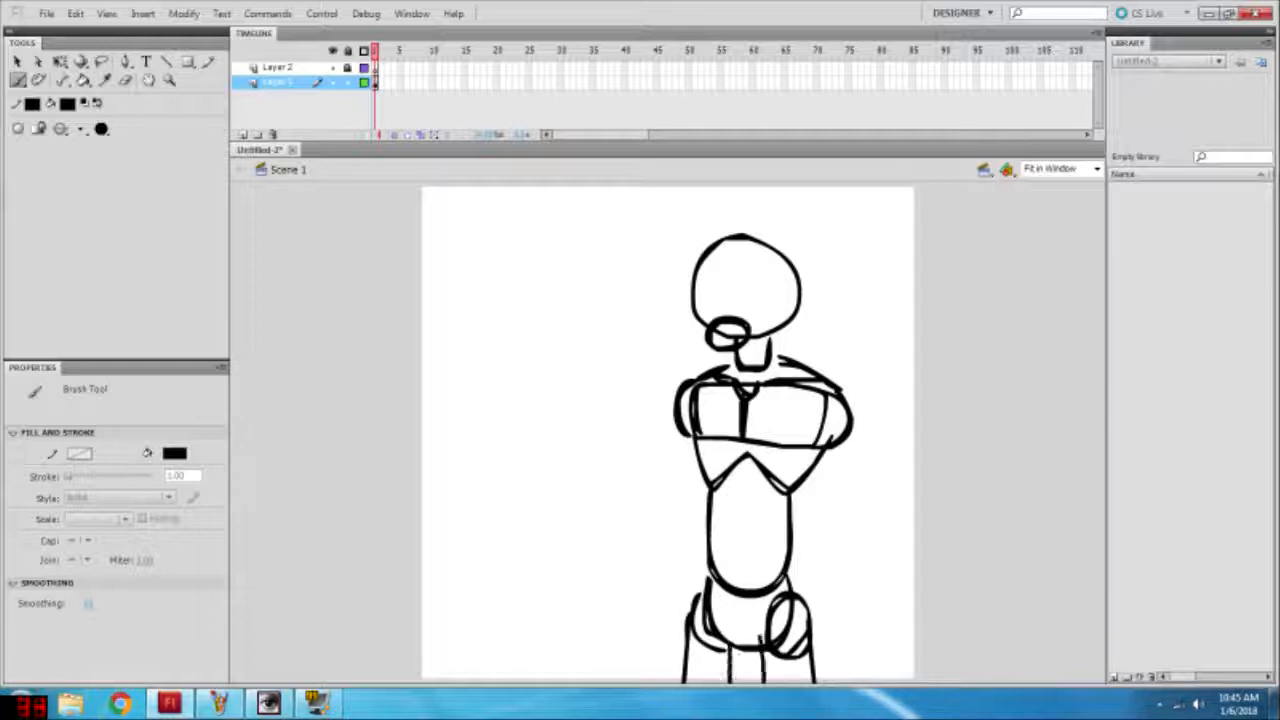
pyautogui.hotkey('ctrl', 'z')
# Step: Draw the arm hanging beside the body, with upper arm, elbow, tapered forearm and simple hand
pyautogui.moveTo(849, 402)
pyautogui.mouseDown()
pyautogui.moveTo(866, 529)
pyautogui.moveTo(828, 450)
pyautogui.mouseUp()
pyautogui.moveTo(875, 535); pyautogui.dragTo(860, 647)
pyautogui.moveTo(842, 543); pyautogui.dragTo(846, 654)
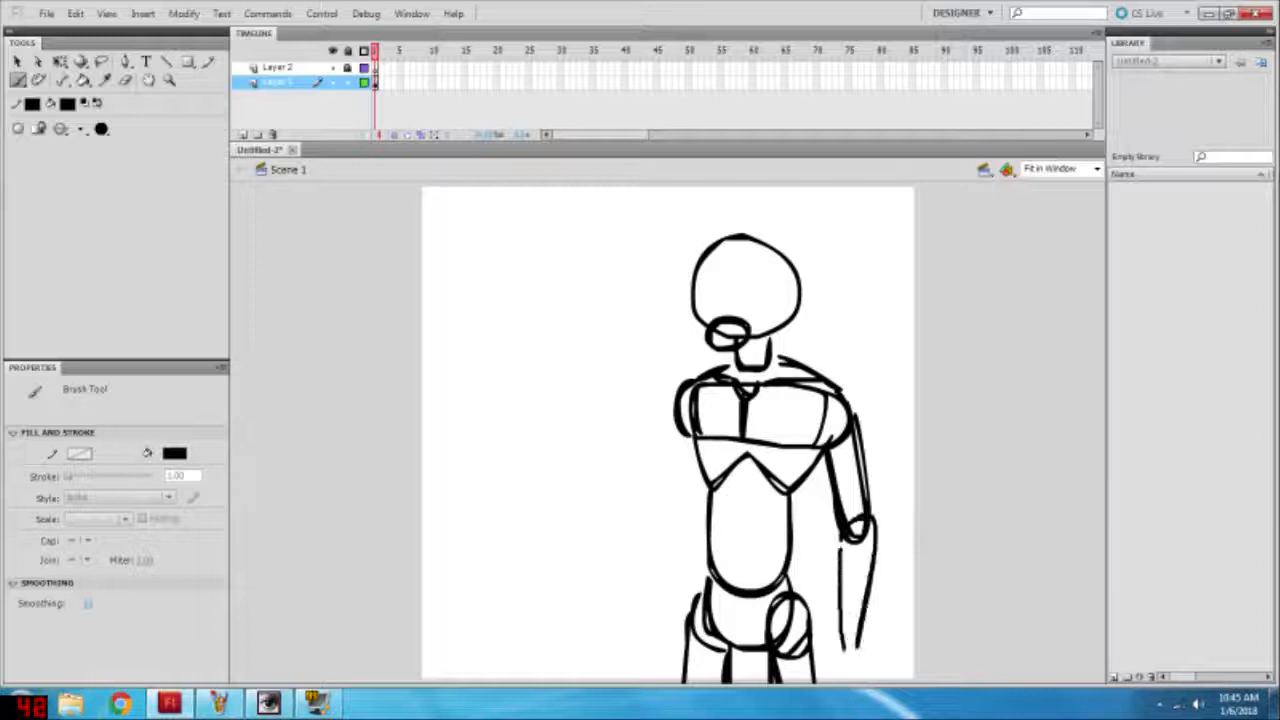
pyautogui.moveTo(873, 521); pyautogui.dragTo(860, 646)
pyautogui.moveTo(862, 643); pyautogui.dragTo(877, 684)
pyautogui.hotkey('ctrl', 'z')
pyautogui.hotkey('ctrl', 'z')
pyautogui.hotkey('ctrl', 'z')
pyautogui.hotkey('ctrl', 'z')
pyautogui.hotkey('ctrl', 'z')
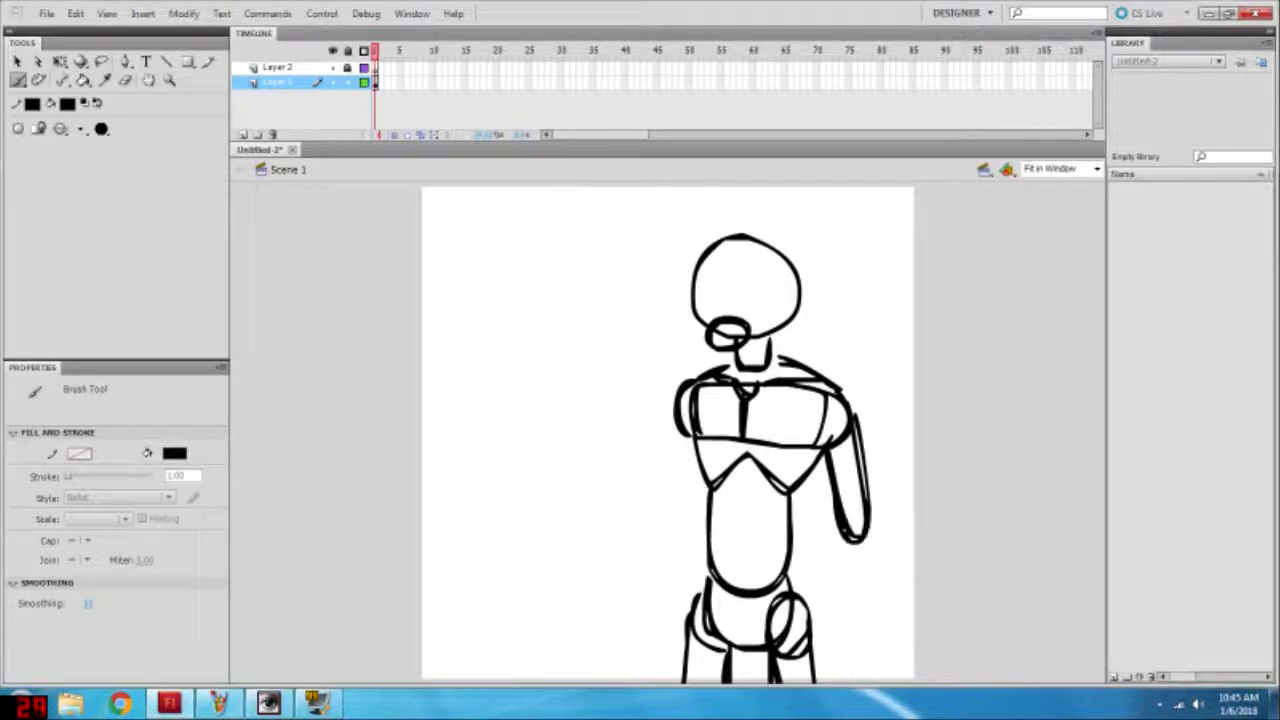
pyautogui.moveTo(868, 528)
pyautogui.mouseDown()
pyautogui.moveTo(871, 604)
pyautogui.moveTo(849, 675)
pyautogui.moveTo(887, 677)
pyautogui.mouseUp()
pyautogui.moveTo(869, 627)
pyautogui.mouseDown()
pyautogui.moveTo(887, 674)
pyautogui.moveTo(848, 671)
pyautogui.mouseUp()
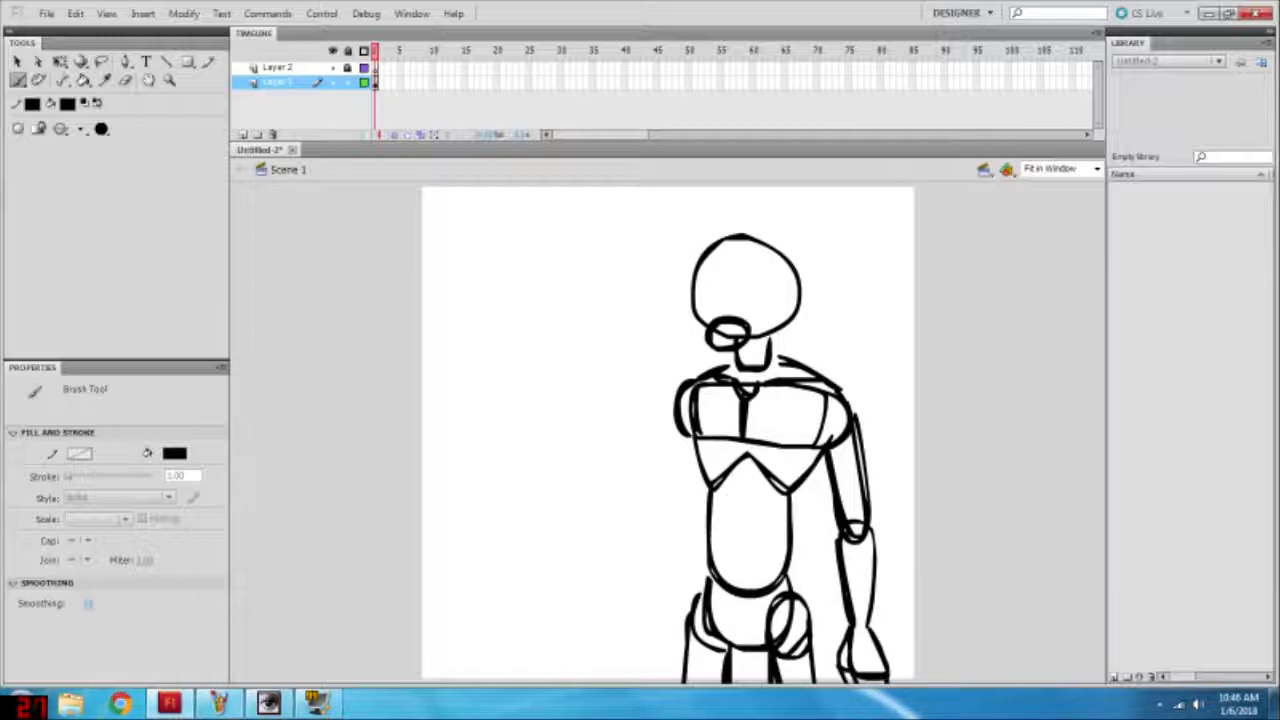
# Step: Draw the other arm bent at the elbow with its forearm raised beside the head, redoing rejected strokes
pyautogui.moveTo(692, 376); pyautogui.dragTo(630, 308)
pyautogui.hotkey('ctrl', 'z')
pyautogui.moveTo(682, 422)
pyautogui.mouseDown()
pyautogui.moveTo(640, 360)
pyautogui.moveTo(631, 457)
pyautogui.moveTo(621, 436)
pyautogui.mouseUp()
pyautogui.hotkey('ctrl', 'z')
pyautogui.hotkey('ctrl', 'z')
pyautogui.hotkey('ctrl', 'z')
pyautogui.moveTo(688, 384)
pyautogui.mouseDown()
pyautogui.moveTo(643, 459)
pyautogui.moveTo(695, 434)
pyautogui.mouseUp()
pyautogui.moveTo(622, 346)
pyautogui.mouseDown()
pyautogui.moveTo(642, 428)
pyautogui.moveTo(604, 350)
pyautogui.moveTo(608, 457)
pyautogui.moveTo(630, 305)
pyautogui.moveTo(620, 272)
pyautogui.moveTo(622, 347)
pyautogui.mouseUp()
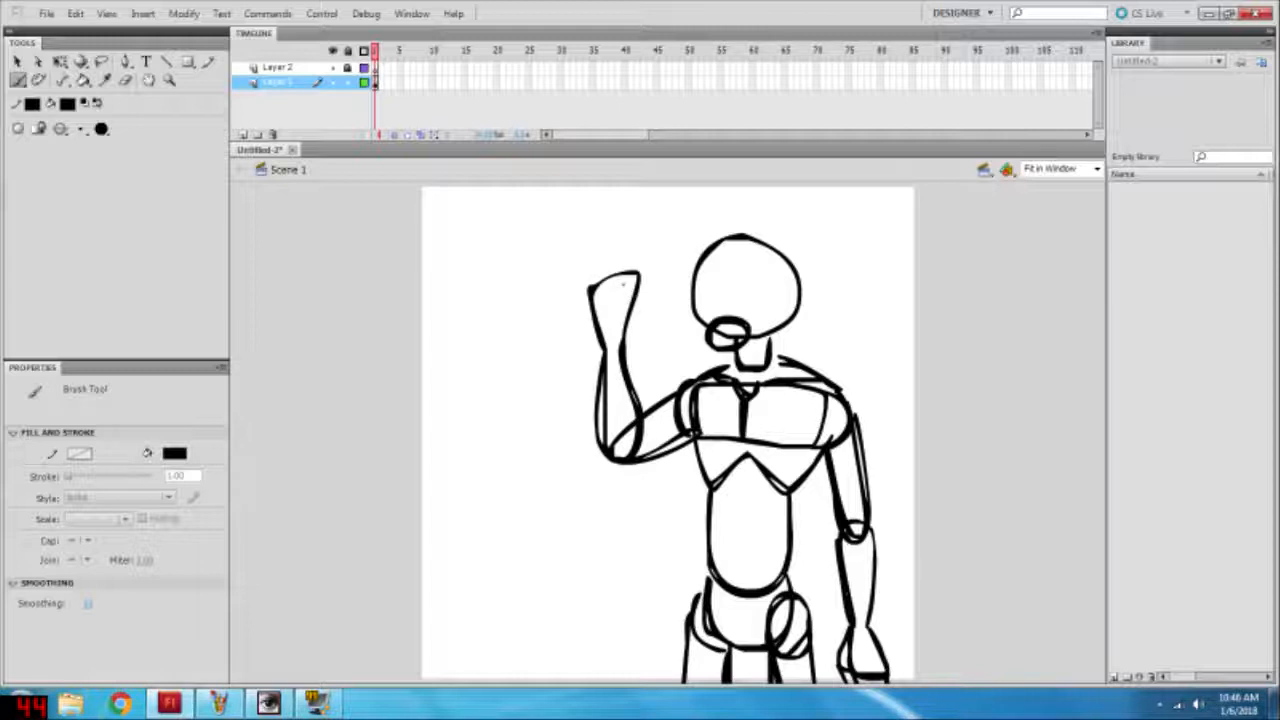
# Step: Shape the raised hand with curled fingers, a thumb and an index finger pointing upward
pyautogui.moveTo(614, 280); pyautogui.dragTo(600, 324)
pyautogui.moveTo(606, 266)
pyautogui.mouseDown()
pyautogui.moveTo(628, 257)
pyautogui.moveTo(630, 312)
pyautogui.mouseUp()
pyautogui.moveTo(616, 254)
pyautogui.mouseDown()
pyautogui.moveTo(592, 199)
pyautogui.moveTo(638, 274)
pyautogui.mouseUp()
# Step: Select the head and jaw and scale them slightly smaller with Free Transform
pyautogui.press('v')
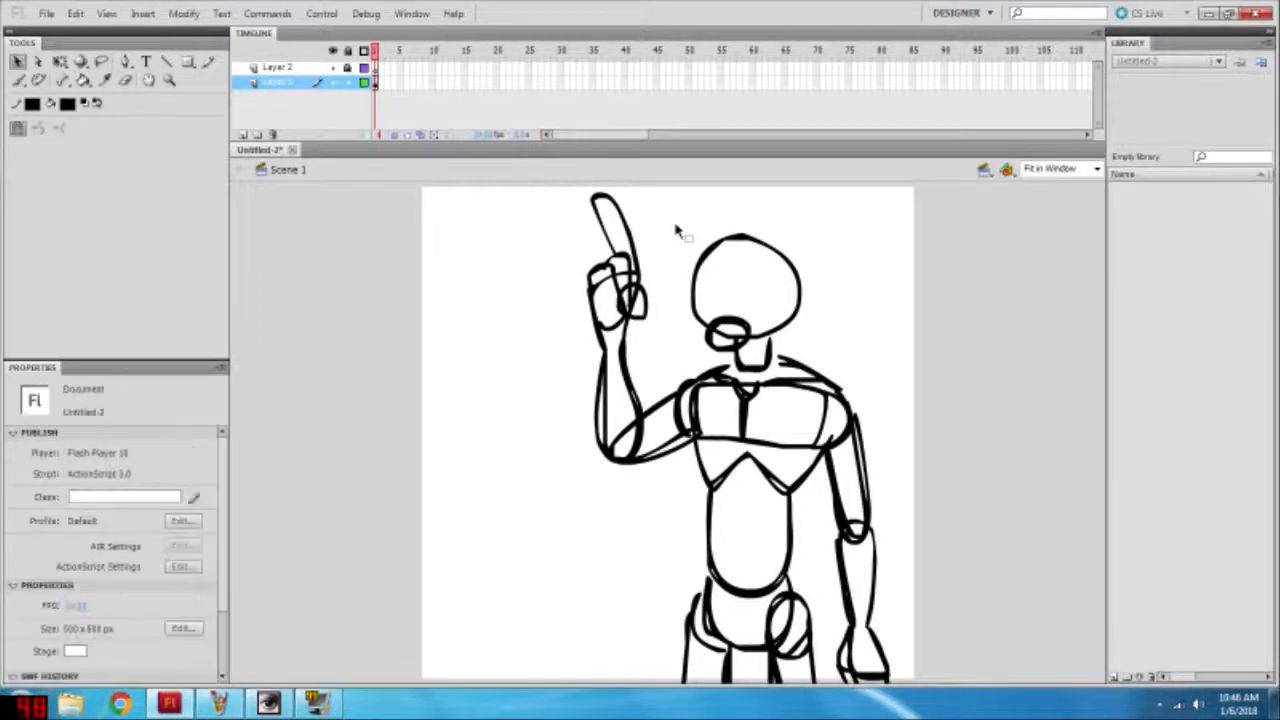
pyautogui.moveTo(676, 212); pyautogui.dragTo(900, 372)
pyautogui.press('q')
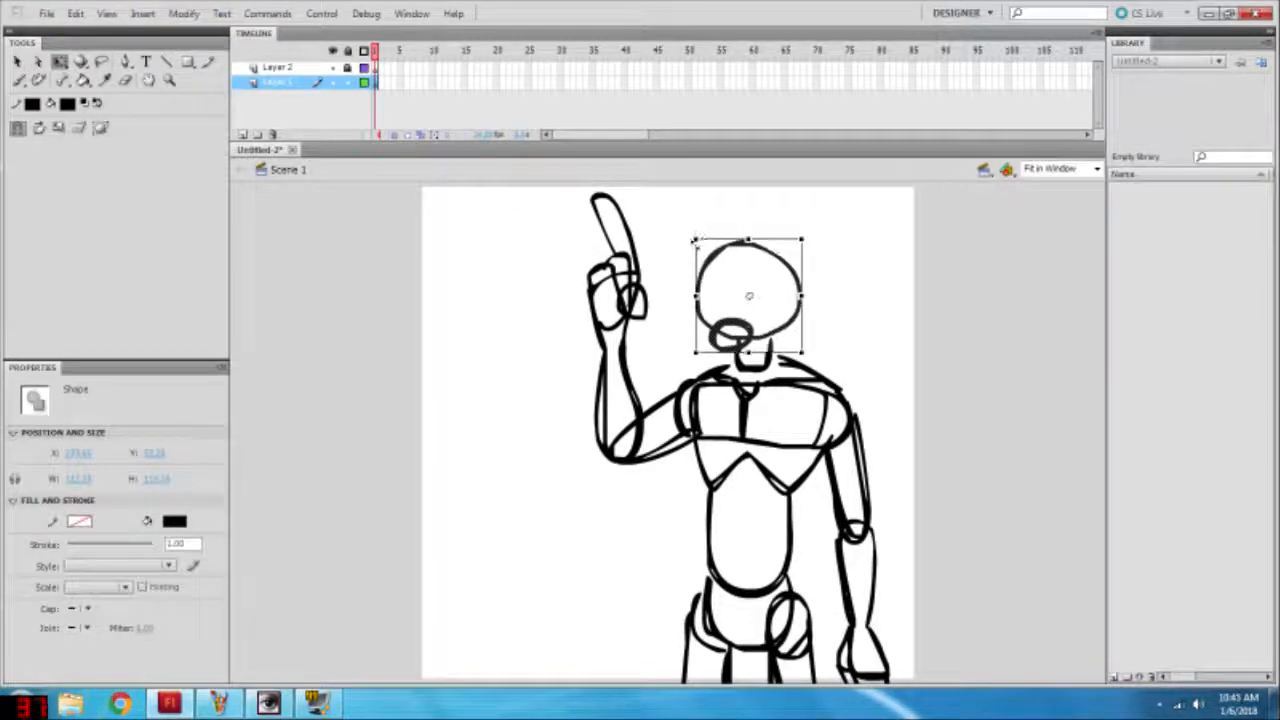
pyautogui.click(1050, 528)
# Step: Lock Layer 1, unlock Layer 2, and make Layer 2 the active layer
pyautogui.click(334, 82)
pyautogui.click(336, 82)
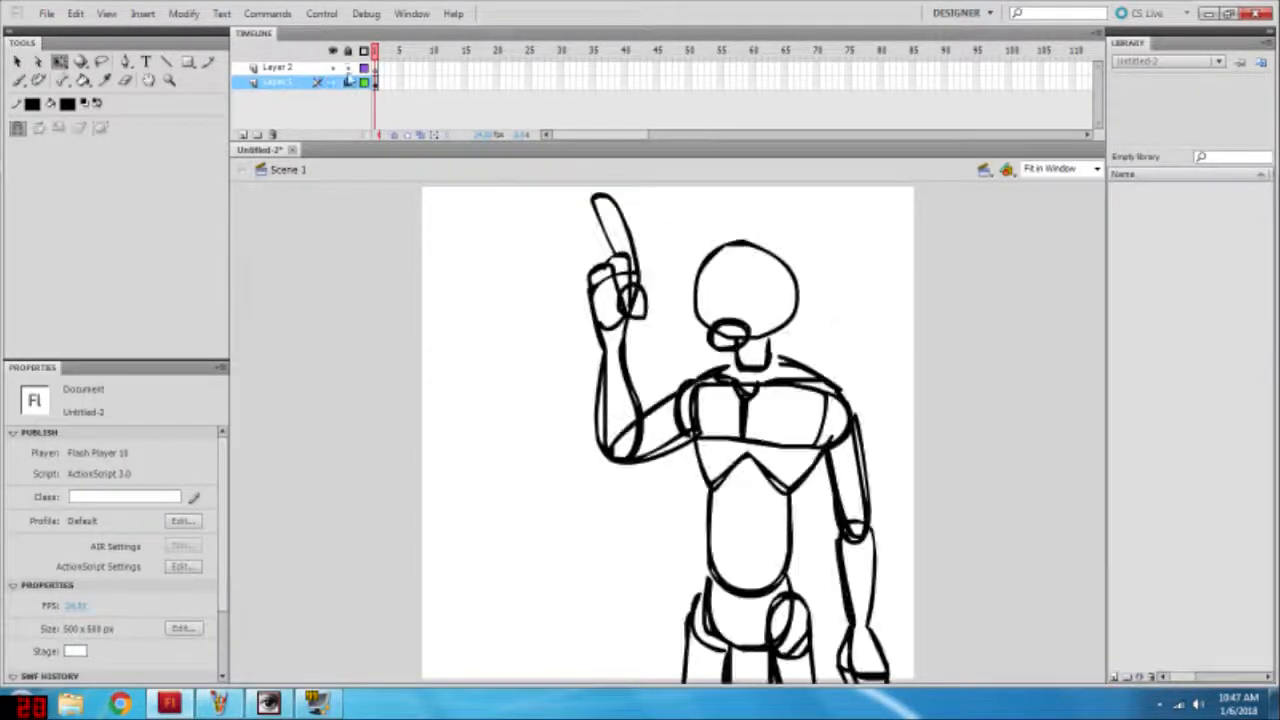
pyautogui.click(286, 68)
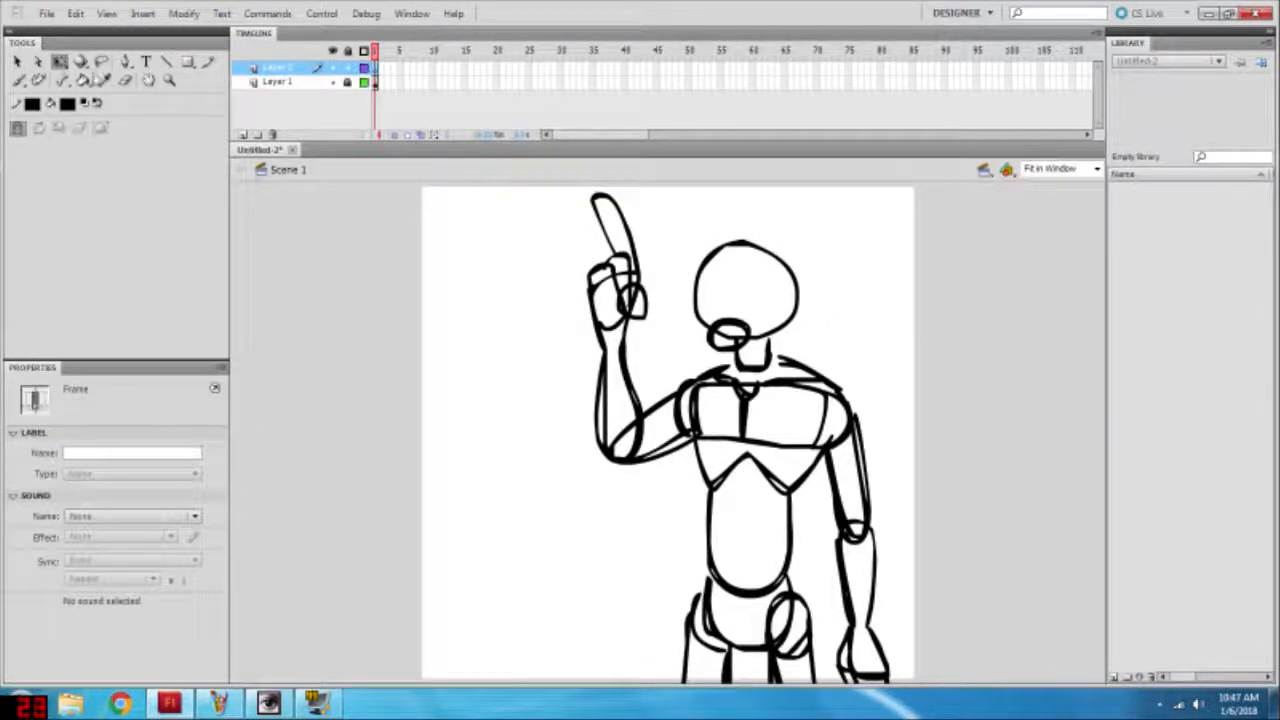
# Step: Set the Brush fill to red and draw a mouth outline over the jaw oval on Layer 2
pyautogui.click(19, 80)
pyautogui.click(174, 454)
pyautogui.click(184, 557)
pyautogui.click(1097, 169)
pyautogui.click(1060, 249)
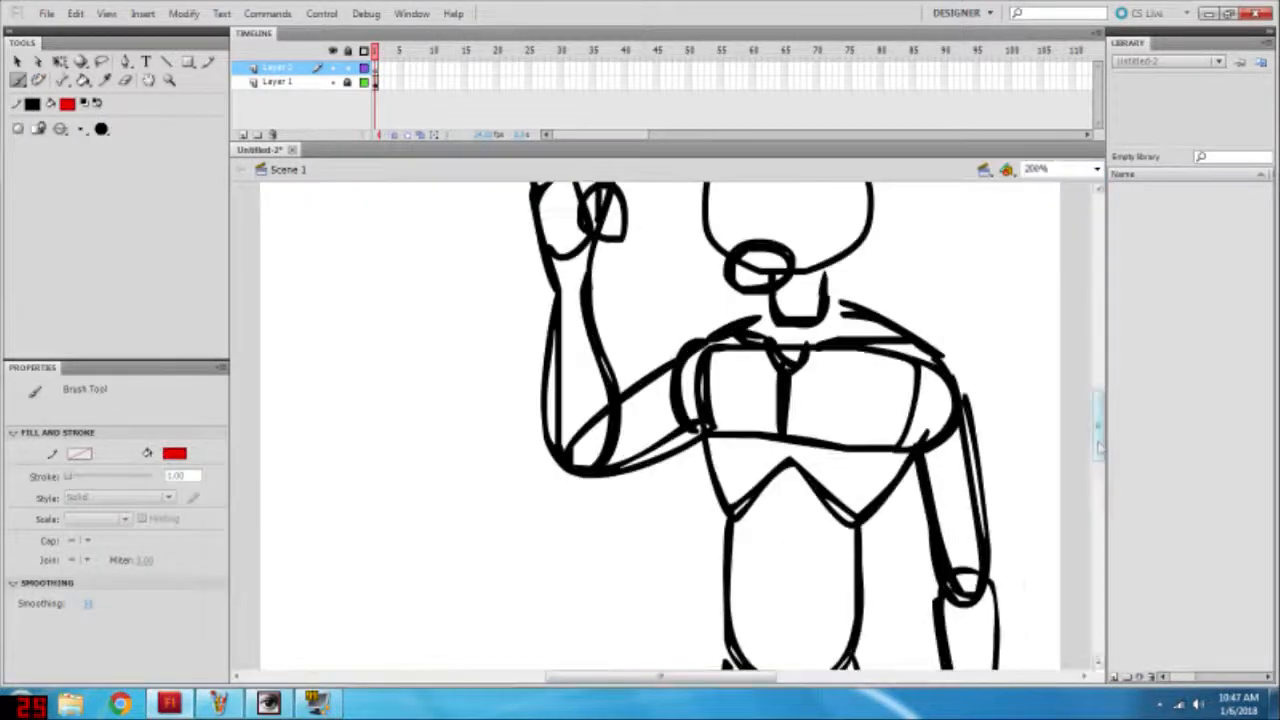
pyautogui.scroll(3, 1100, 448)
pyautogui.moveTo(730, 358)
pyautogui.mouseDown()
pyautogui.moveTo(782, 360)
pyautogui.moveTo(752, 379)
pyautogui.moveTo(735, 359)
pyautogui.moveTo(784, 358)
pyautogui.mouseUp()
pyautogui.hotkey('ctrl', 'z')
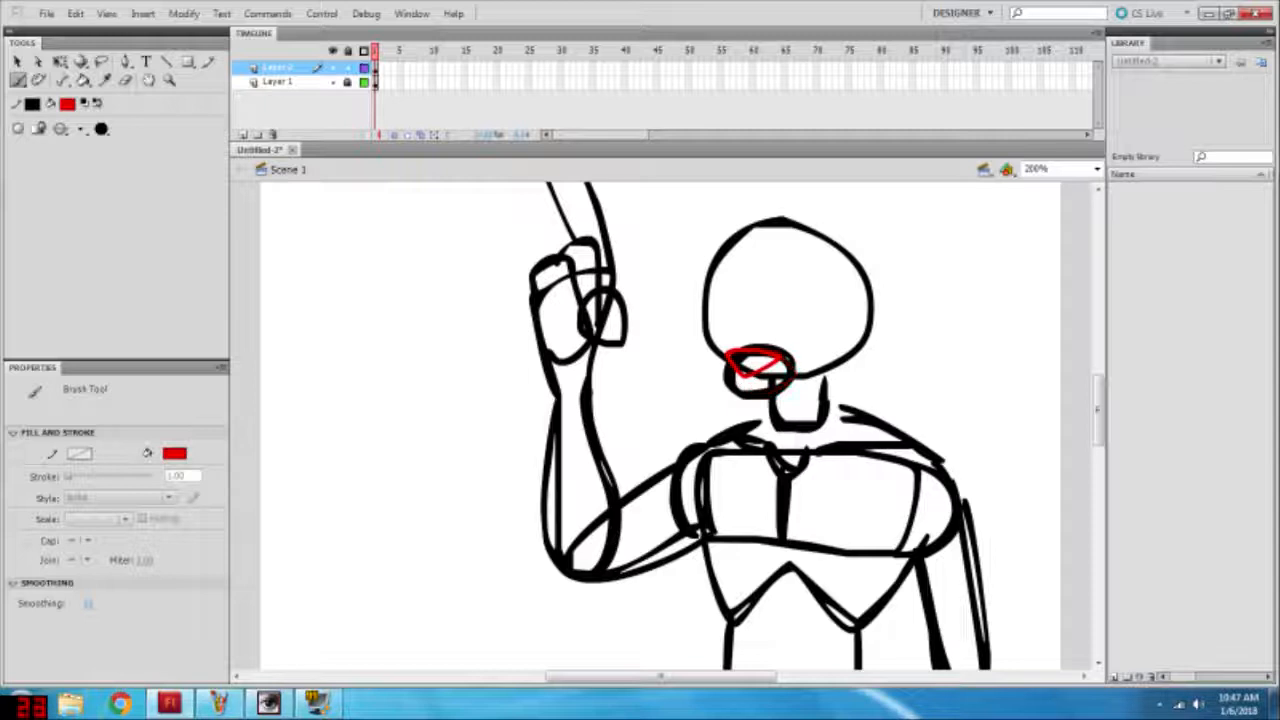
# Step: Select the red mouth outline and make it slightly narrower with Free Transform
pyautogui.press('v')
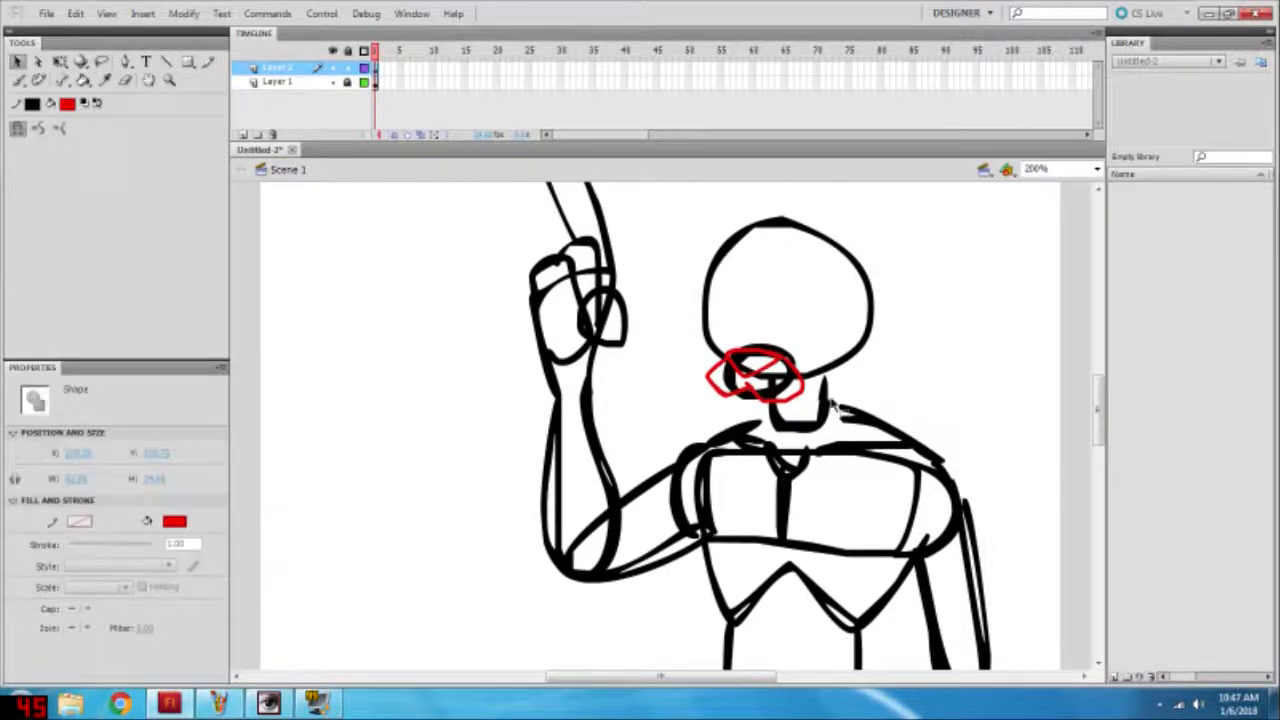
pyautogui.moveTo(712, 312); pyautogui.dragTo(848, 432)
pyautogui.press('q')
pyautogui.moveTo(806, 376)
pyautogui.mouseDown()
pyautogui.moveTo(768, 376)
pyautogui.moveTo(791, 376)
pyautogui.moveTo(793, 359)
pyautogui.mouseUp()
pyautogui.hotkey('ctrl', 'z')
pyautogui.click(848, 371)
# Step: Brush a rounded red shape directly below the mouth outline and a short stroke above it, redoing rejected strokes
pyautogui.press('b')
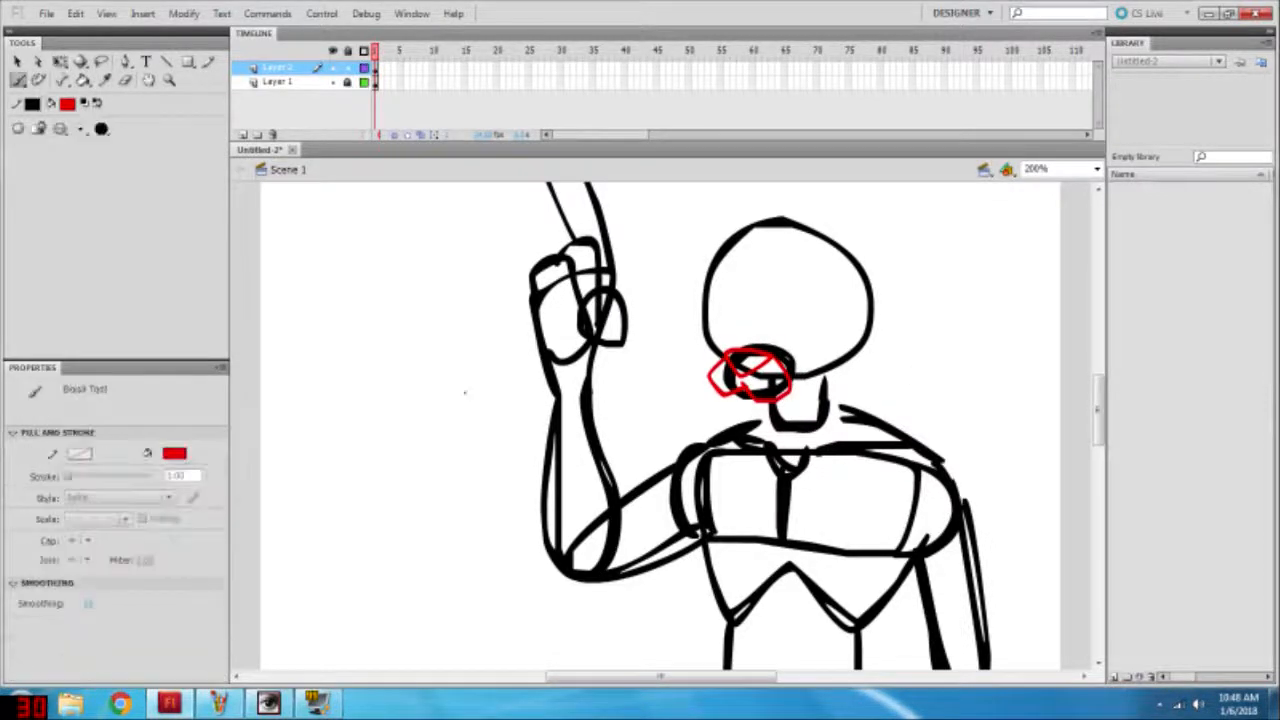
pyautogui.hotkey('ctrl', 'z')
pyautogui.moveTo(722, 397)
pyautogui.mouseDown()
pyautogui.moveTo(746, 428)
pyautogui.moveTo(774, 407)
pyautogui.moveTo(742, 422)
pyautogui.mouseUp()
pyautogui.hotkey('ctrl', 'z')
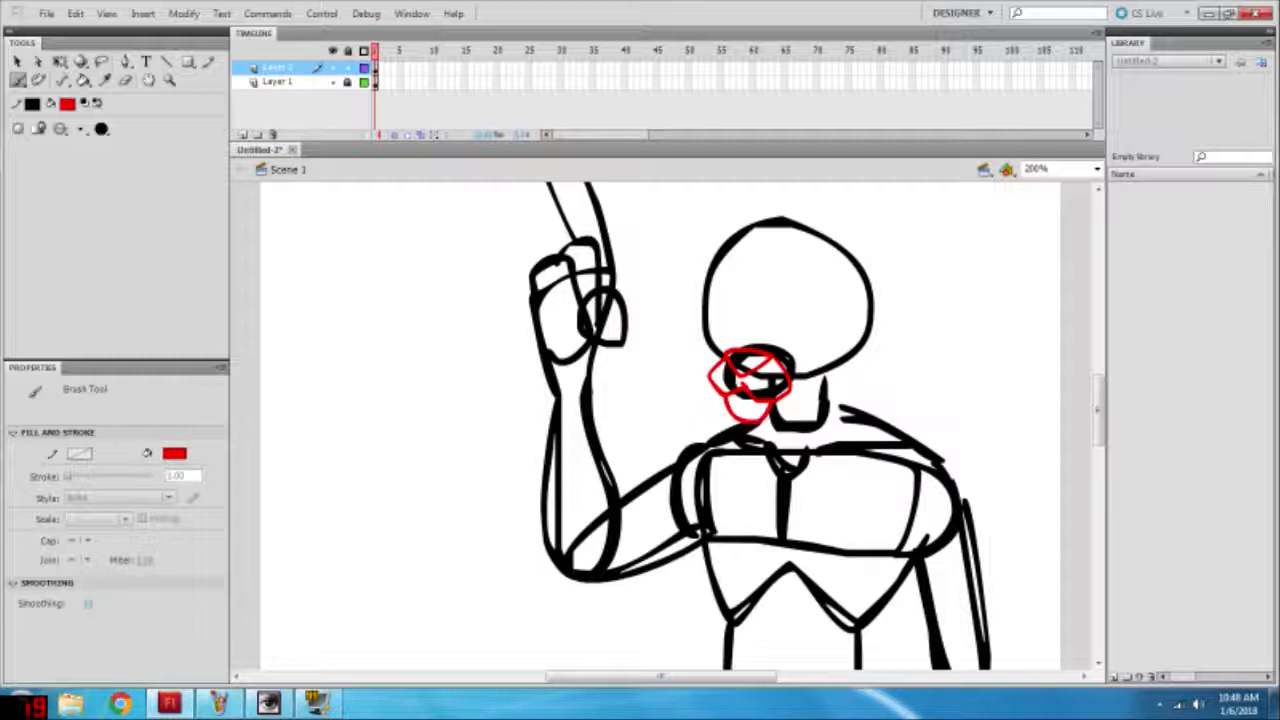
# Step: Select all the red mouth strokes on Layer 2 and skew and rotate them slightly with Free Transform
pyautogui.click(17, 61)
pyautogui.hotkey('ctrl', 'a')
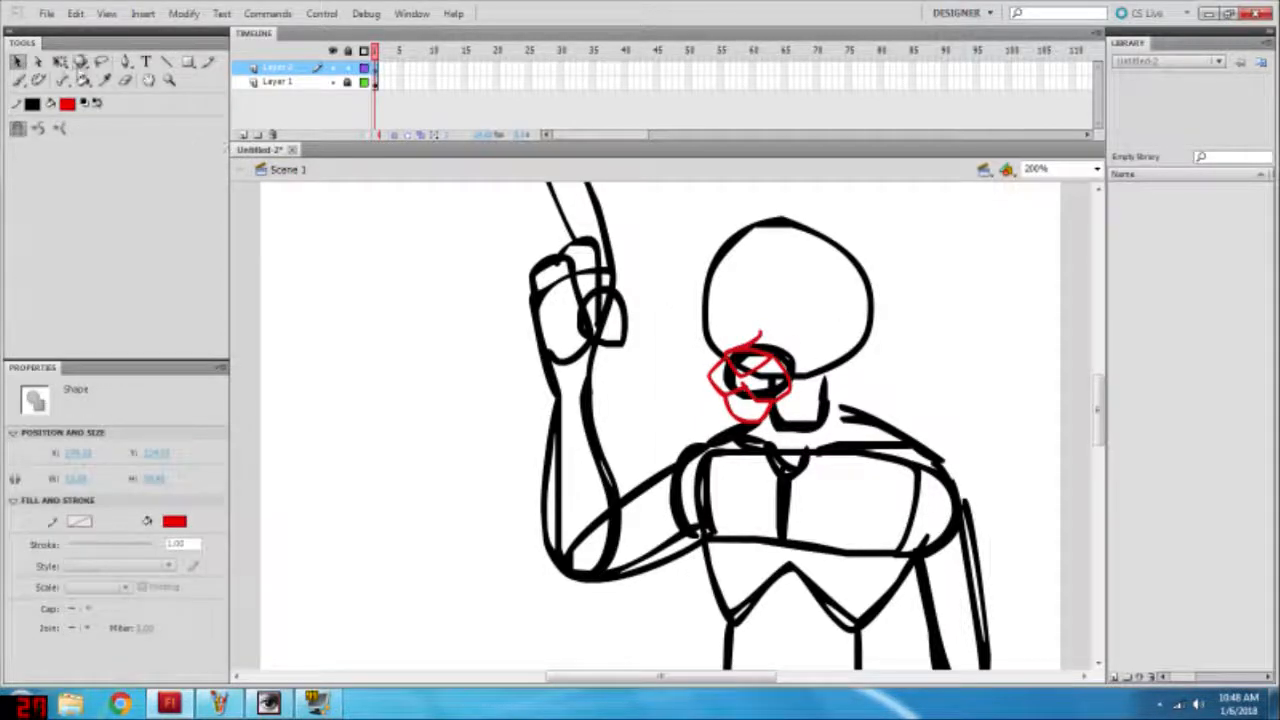
pyautogui.click(60, 62)
pyautogui.moveTo(730, 329); pyautogui.dragTo(725, 329)
pyautogui.click(681, 349)
pyautogui.hotkey('ctrl', 'a')
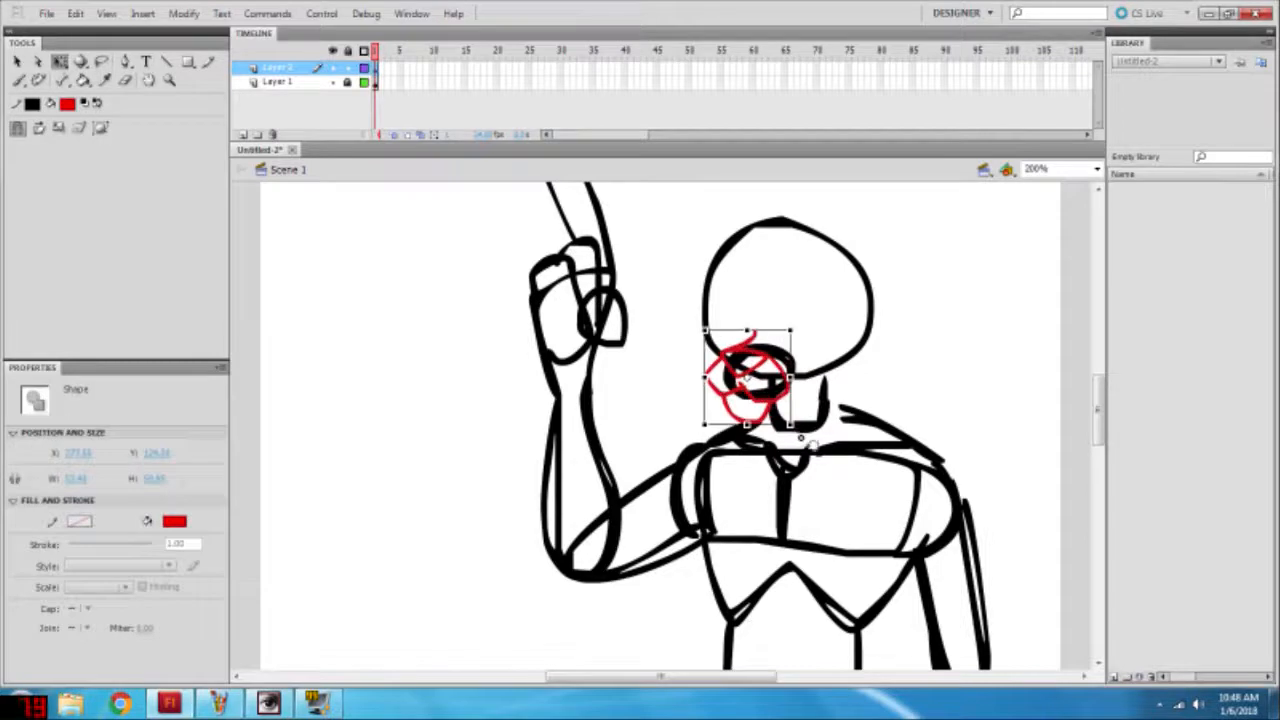
pyautogui.moveTo(806, 440); pyautogui.dragTo(813, 436)
pyautogui.click(914, 399)
# Step: Brush a red cheek outline with a spiky fur tuft from the right side of the head down to the chin
pyautogui.press('b')
pyautogui.moveTo(872, 300)
pyautogui.mouseDown()
pyautogui.moveTo(904, 342)
pyautogui.moveTo(776, 406)
pyautogui.mouseUp()
pyautogui.moveTo(771, 312)
pyautogui.mouseDown()
pyautogui.moveTo(798, 371)
pyautogui.moveTo(773, 312)
pyautogui.moveTo(797, 366)
pyautogui.moveTo(818, 256)
pyautogui.moveTo(833, 350)
pyautogui.mouseUp()
pyautogui.hotkey('ctrl', 'z')
pyautogui.hotkey('ctrl', 'z')
pyautogui.hotkey('ctrl', 'z')
pyautogui.moveTo(783, 331)
pyautogui.mouseDown()
pyautogui.moveTo(817, 347)
pyautogui.moveTo(785, 290)
pyautogui.moveTo(829, 342)
pyautogui.moveTo(827, 244)
pyautogui.moveTo(804, 353)
pyautogui.mouseUp()
pyautogui.hotkey('ctrl', 'z')
pyautogui.hotkey('ctrl', 'z')
pyautogui.hotkey('ctrl', 'z')
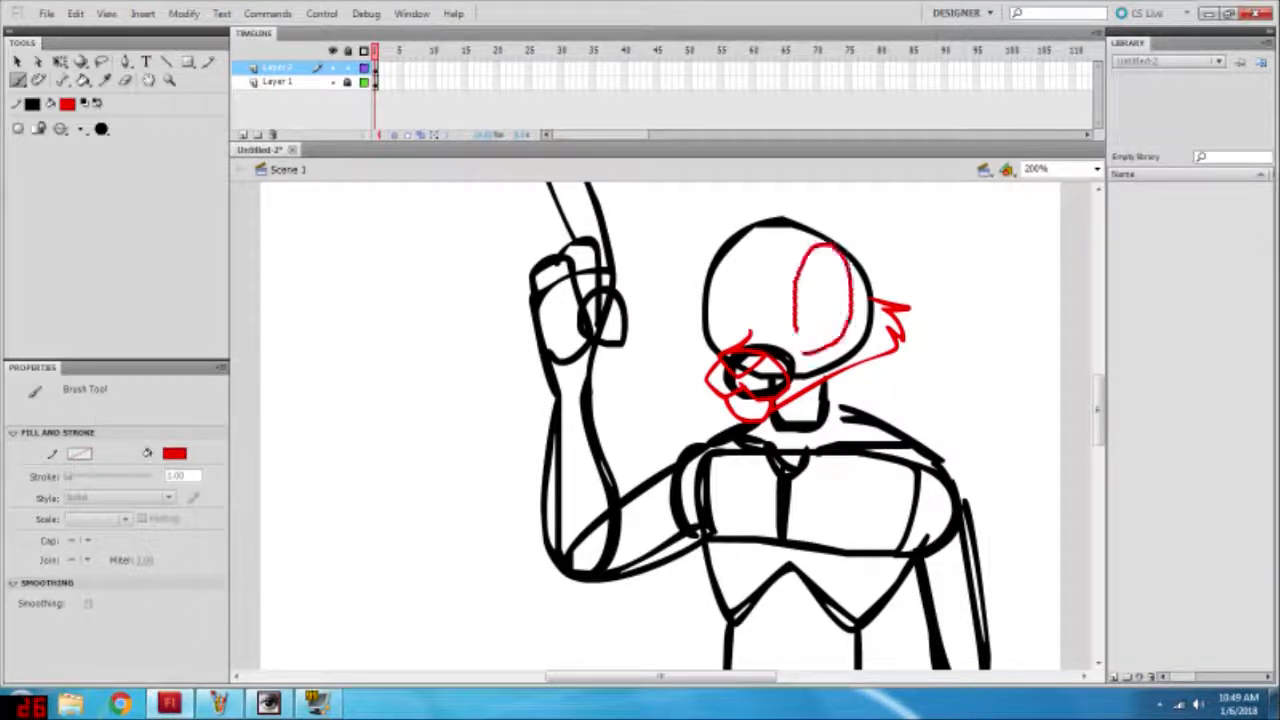
pyautogui.hotkey('ctrl', 'z')
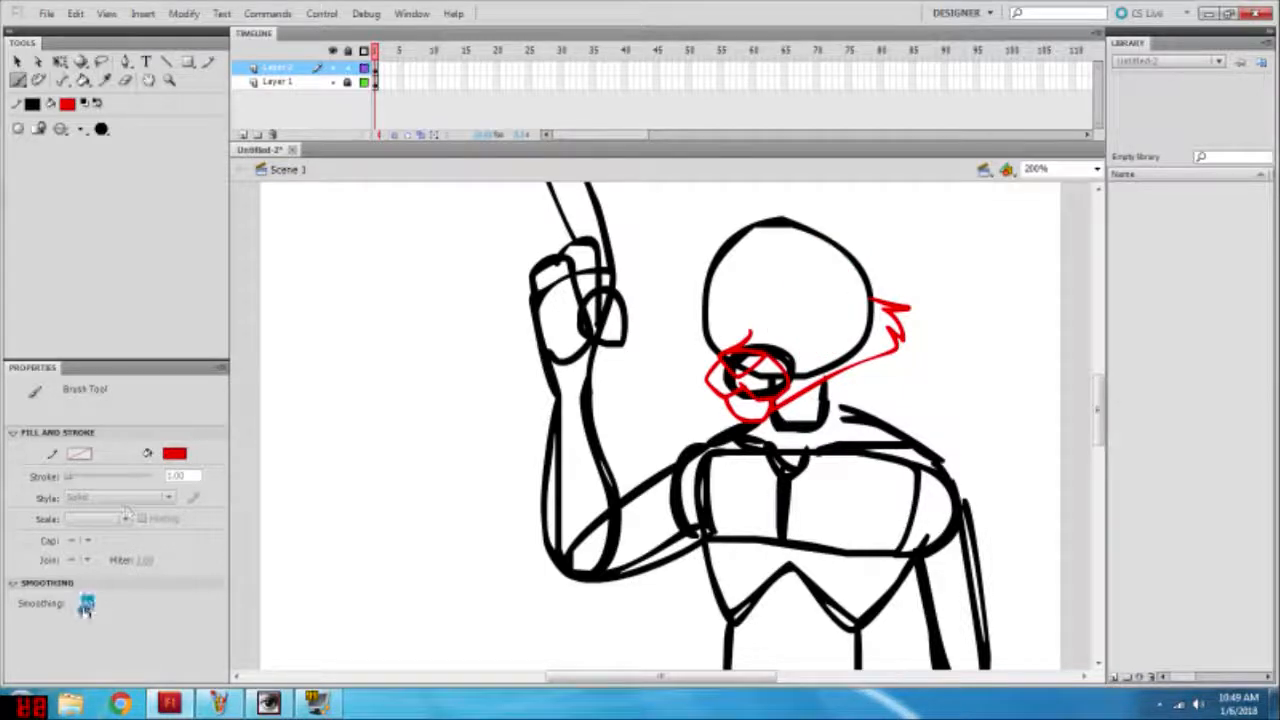
# Step: Set the Brush fill to blue and draw two tall oval eye outlines inside the head circle, redoing rejected strokes
pyautogui.click(174, 453)
pyautogui.click(170, 583)
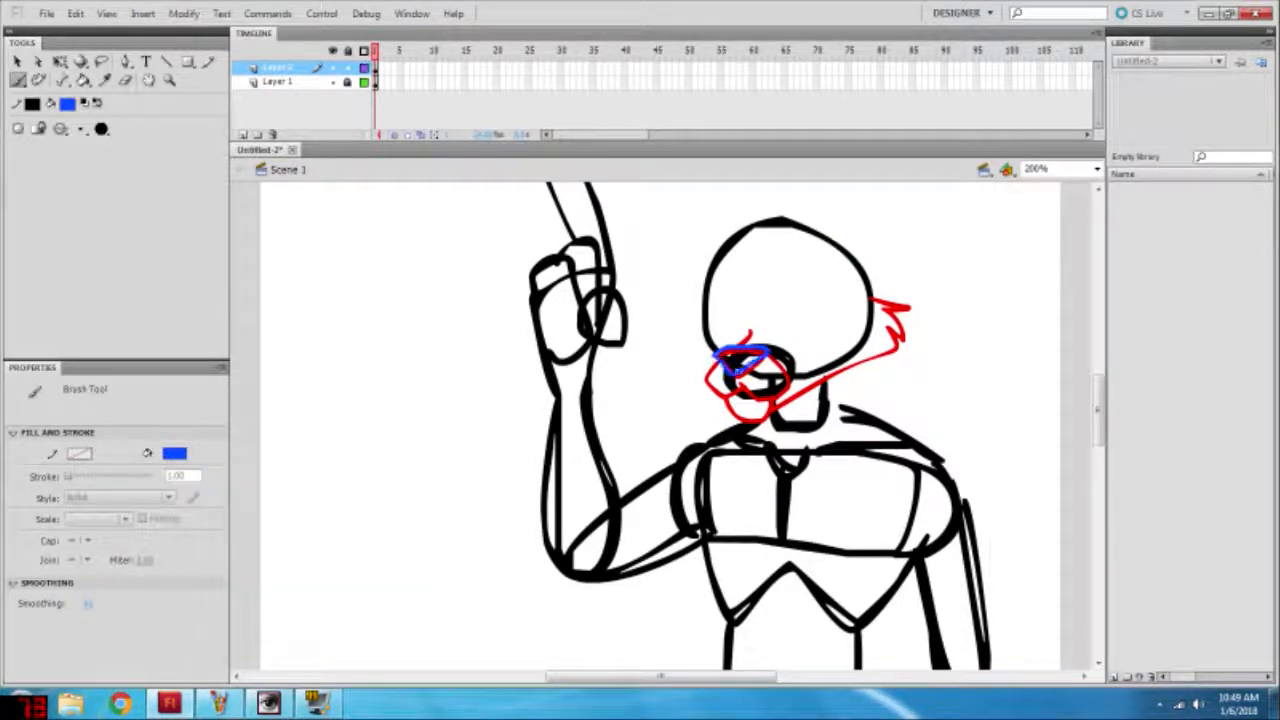
pyautogui.hotkey('ctrl', 'z')
pyautogui.moveTo(722, 356)
pyautogui.mouseDown()
pyautogui.moveTo(782, 352)
pyautogui.moveTo(842, 282)
pyautogui.moveTo(799, 351)
pyautogui.moveTo(717, 333)
pyautogui.moveTo(789, 284)
pyautogui.moveTo(804, 348)
pyautogui.mouseUp()
pyautogui.hotkey('ctrl', 'z')
pyautogui.hotkey('ctrl', 'z')
pyautogui.hotkey('ctrl', 'z')
pyautogui.moveTo(737, 256)
pyautogui.mouseDown()
pyautogui.moveTo(715, 335)
pyautogui.moveTo(741, 246)
pyautogui.mouseUp()
pyautogui.hotkey('ctrl', 'z')
pyautogui.hotkey('ctrl', 'z')
pyautogui.moveTo(750, 319)
pyautogui.mouseDown()
pyautogui.moveTo(712, 295)
pyautogui.moveTo(731, 350)
pyautogui.mouseUp()
# Step: Brush blue fur tufts on the left cheek, along the chin, and beside the right eye
pyautogui.press('v')
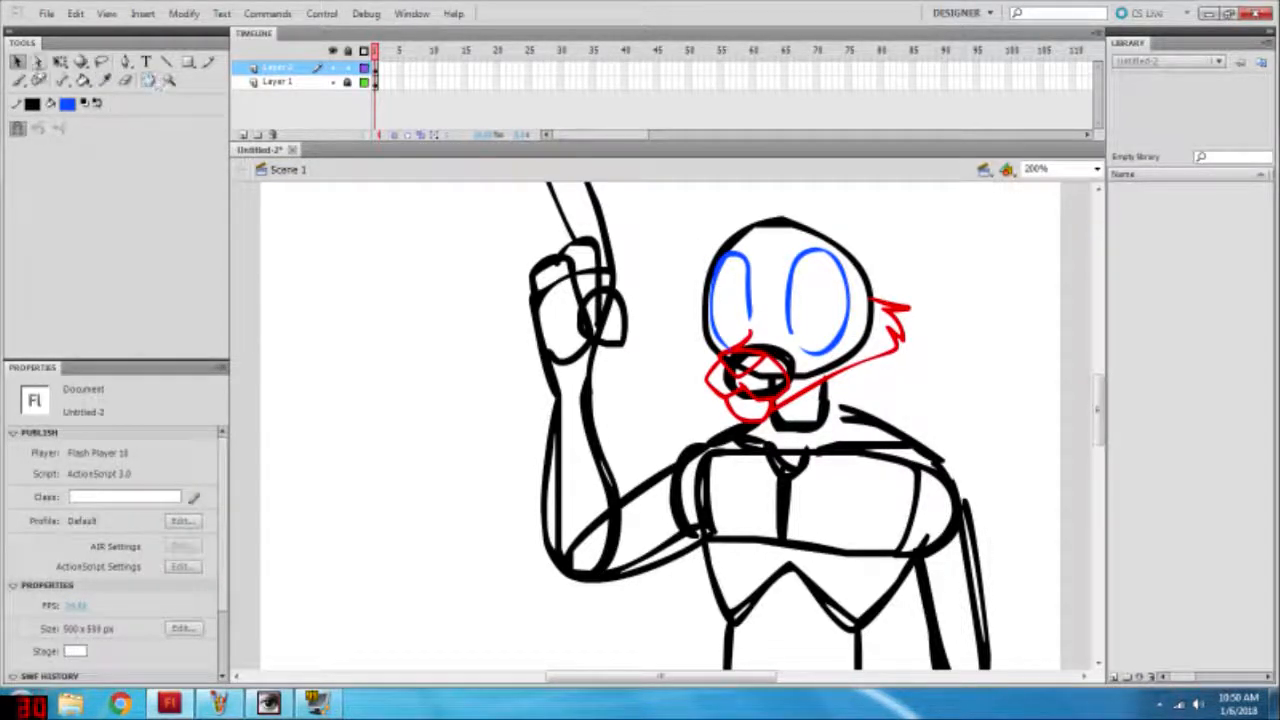
pyautogui.press('b')
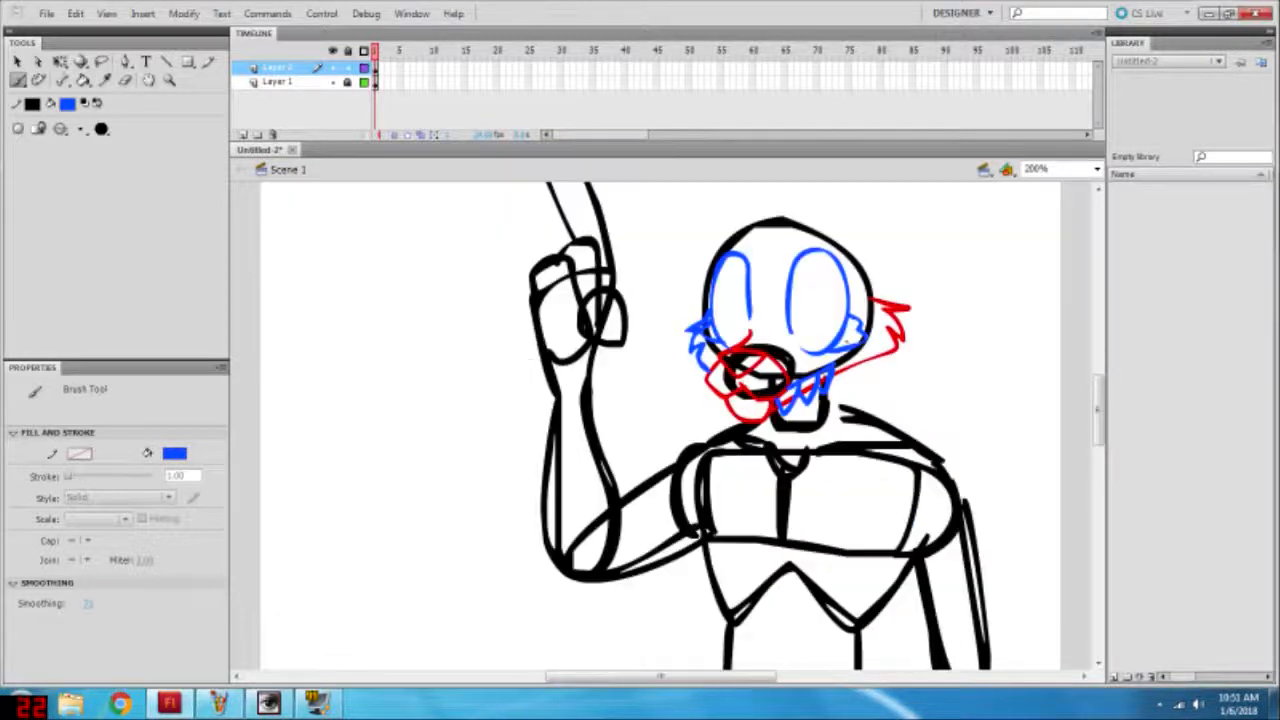
pyautogui.scroll(3, 660, 425)
pyautogui.scroll(-6, 660, 425)
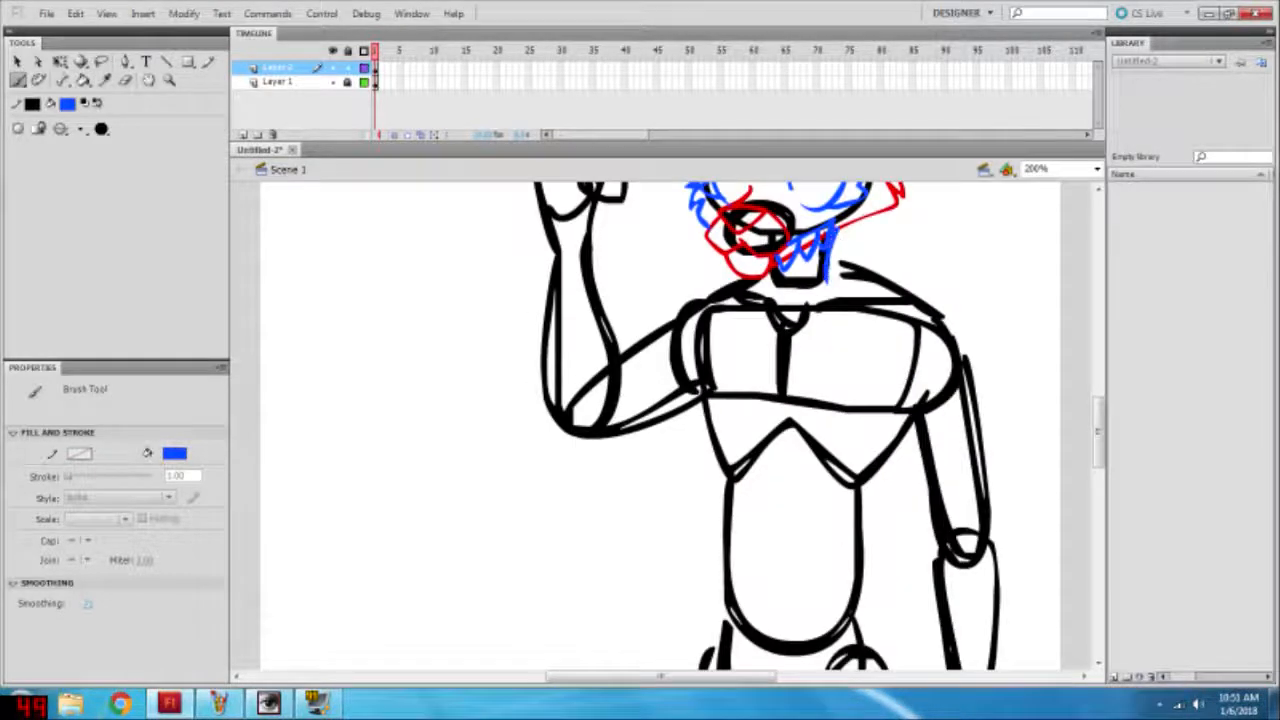
# Step: Brush the right half of a pointed blue collar from the neck onto the chest, redoing rejected strokes
pyautogui.moveTo(842, 236); pyautogui.dragTo(834, 276)
pyautogui.hotkey('ctrl', 'z')
pyautogui.moveTo(792, 340)
pyautogui.mouseDown()
pyautogui.moveTo(869, 256)
pyautogui.moveTo(848, 232)
pyautogui.moveTo(903, 288)
pyautogui.moveTo(856, 222)
pyautogui.moveTo(838, 268)
pyautogui.mouseUp()
pyautogui.hotkey('ctrl', 'z')
pyautogui.hotkey('ctrl', 'z')
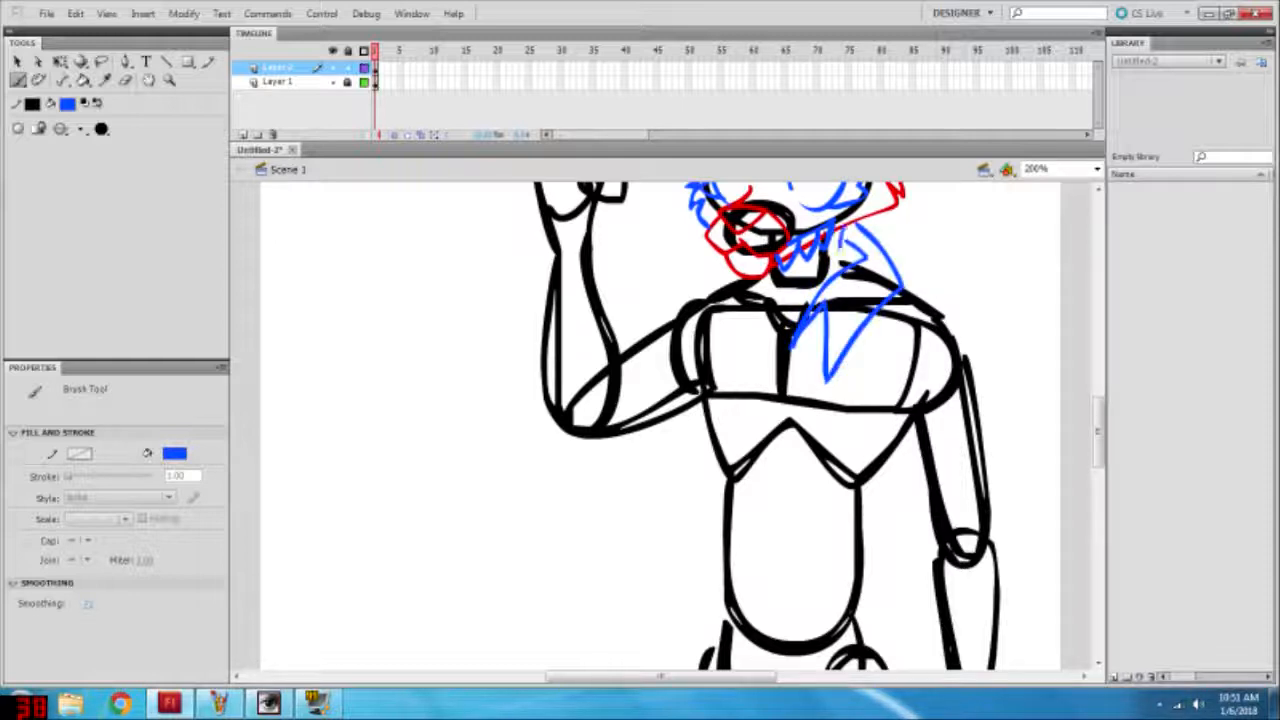
# Step: Brush the left collar point and the jacket's two wavy side edges from the armpits to the waist, redoing rejected strokes
pyautogui.moveTo(762, 306)
pyautogui.mouseDown()
pyautogui.moveTo(788, 346)
pyautogui.moveTo(735, 274)
pyautogui.moveTo(758, 276)
pyautogui.moveTo(689, 288)
pyautogui.moveTo(700, 470)
pyautogui.moveTo(714, 490)
pyautogui.mouseUp()
pyautogui.scroll(-3, 660, 425)
pyautogui.scroll(2, 660, 425)
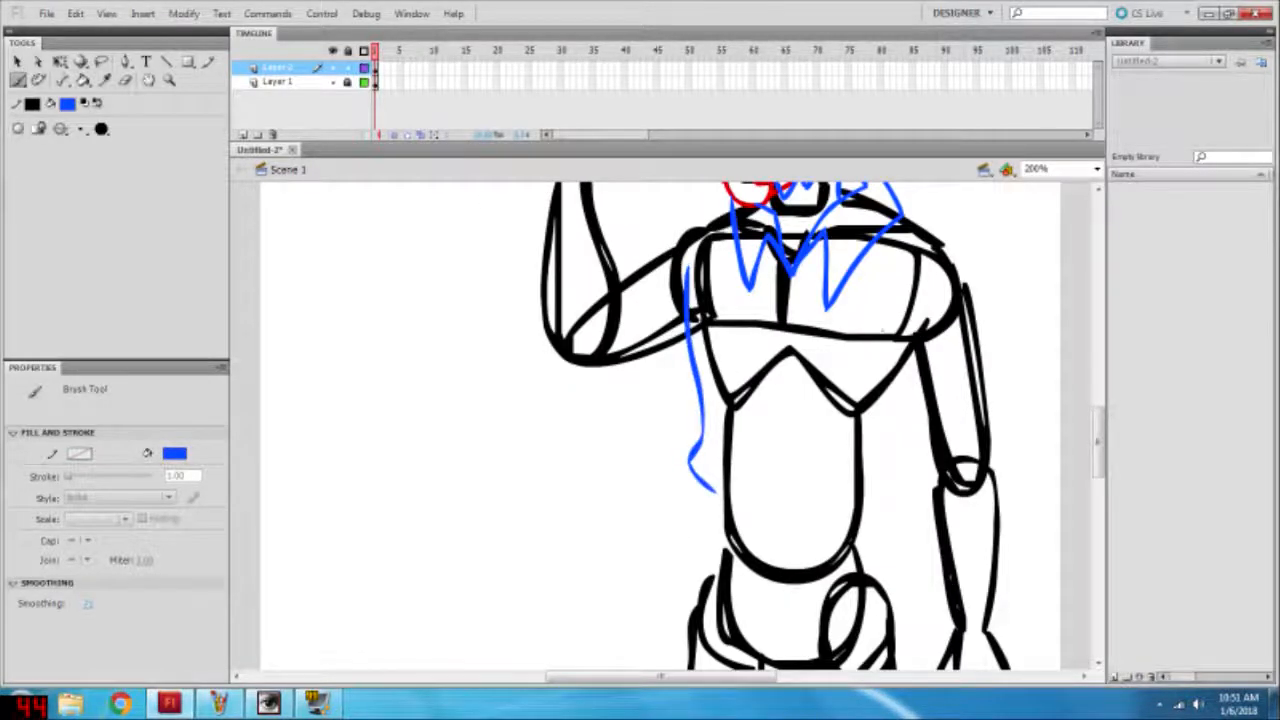
pyautogui.moveTo(934, 344); pyautogui.dragTo(888, 438)
pyautogui.hotkey('ctrl', 'z')
pyautogui.hotkey('ctrl', 'z')
pyautogui.moveTo(686, 288); pyautogui.dragTo(706, 374)
pyautogui.hotkey('ctrl', 'z')
pyautogui.moveTo(688, 272); pyautogui.dragTo(709, 500)
pyautogui.hotkey('ctrl', 'z')
pyautogui.moveTo(926, 346)
pyautogui.mouseDown()
pyautogui.moveTo(870, 511)
pyautogui.moveTo(882, 424)
pyautogui.moveTo(868, 497)
pyautogui.mouseUp()
pyautogui.hotkey('ctrl', 'z')
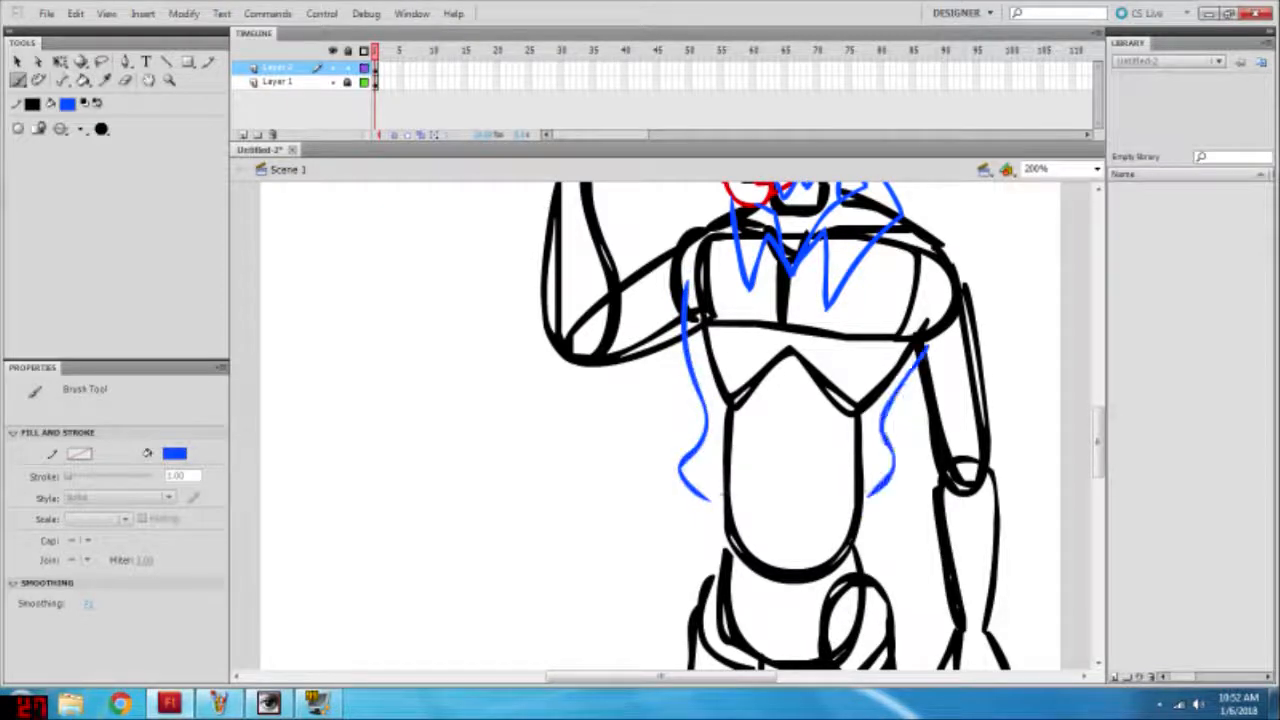
# Step: Brush a waistband across the lower torso, a centre line down from the collar, and a curved jacket hem above the waistband
pyautogui.moveTo(706, 478); pyautogui.dragTo(712, 528)
pyautogui.moveTo(868, 482)
pyautogui.mouseDown()
pyautogui.moveTo(760, 535)
pyautogui.moveTo(712, 525)
pyautogui.mouseUp()
pyautogui.moveTo(781, 275)
pyautogui.mouseDown()
pyautogui.moveTo(840, 490)
pyautogui.moveTo(874, 477)
pyautogui.mouseUp()
pyautogui.hotkey('ctrl', 'z')
pyautogui.hotkey('ctrl', 'z')
pyautogui.moveTo(791, 276)
pyautogui.mouseDown()
pyautogui.moveTo(868, 482)
pyautogui.moveTo(781, 489)
pyautogui.moveTo(875, 478)
pyautogui.mouseUp()
pyautogui.hotkey('ctrl', 'z')
pyautogui.hotkey('ctrl', 'z')
pyautogui.moveTo(781, 489)
pyautogui.mouseDown()
pyautogui.moveTo(718, 492)
pyautogui.moveTo(703, 474)
pyautogui.mouseUp()
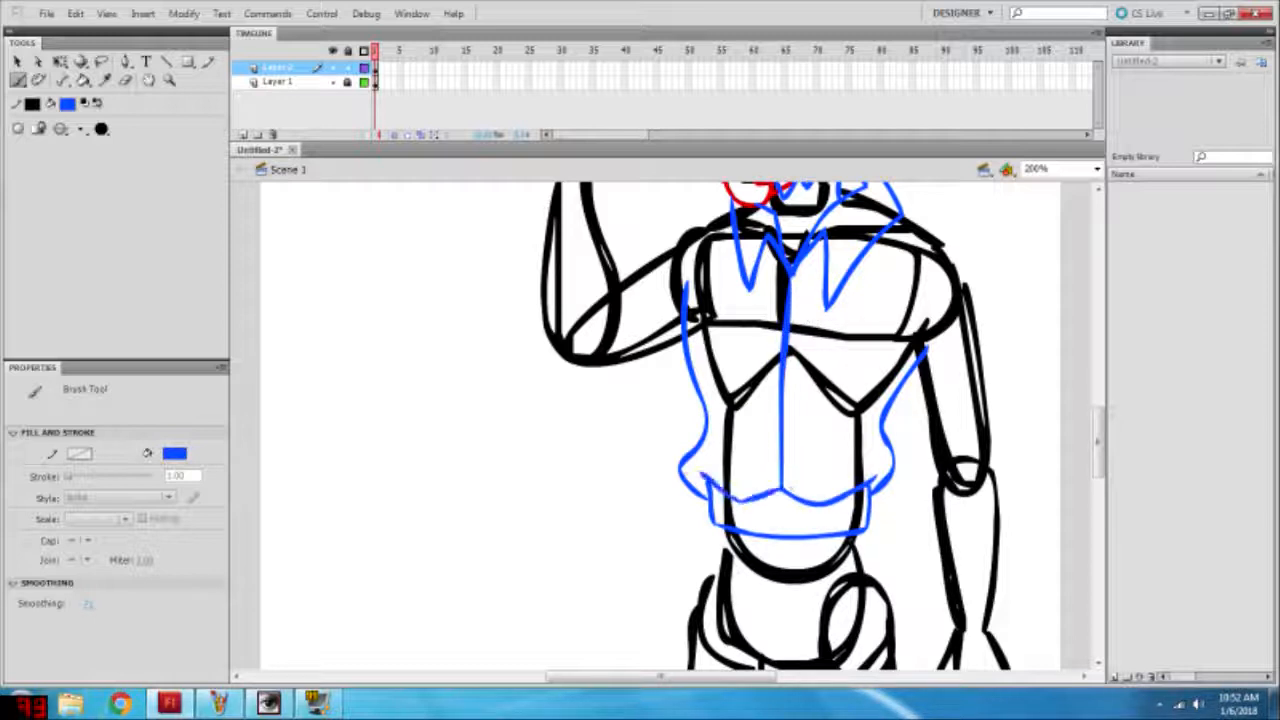
# Step: Brush the coat's long flared skirt edges from both ends of the waistband past the bottom of the stage
pyautogui.scroll(-4, 660, 420)
pyautogui.moveTo(866, 316); pyautogui.dragTo(930, 545)
pyautogui.moveTo(711, 308); pyautogui.dragTo(664, 548)
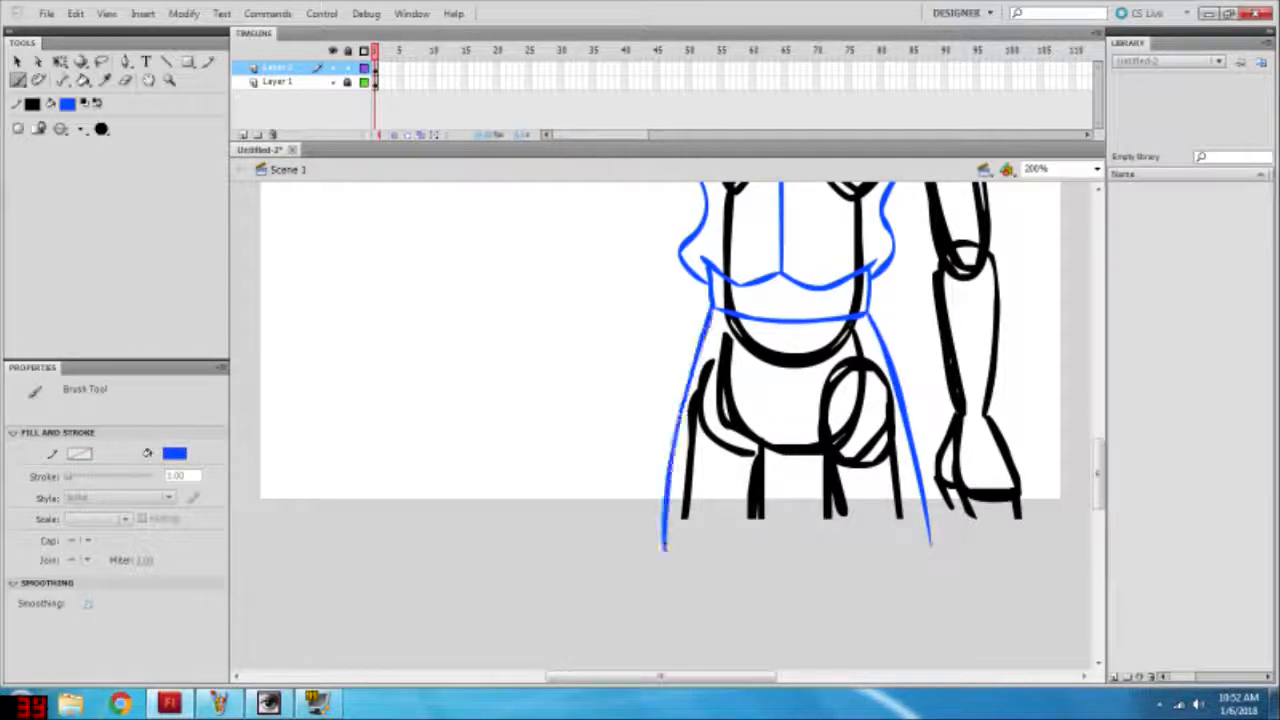
# Step: Delete the red cheek outline segment that crosses the blue chin tufts
pyautogui.scroll(7, 660, 420)
pyautogui.press('v')
pyautogui.click(803, 315)
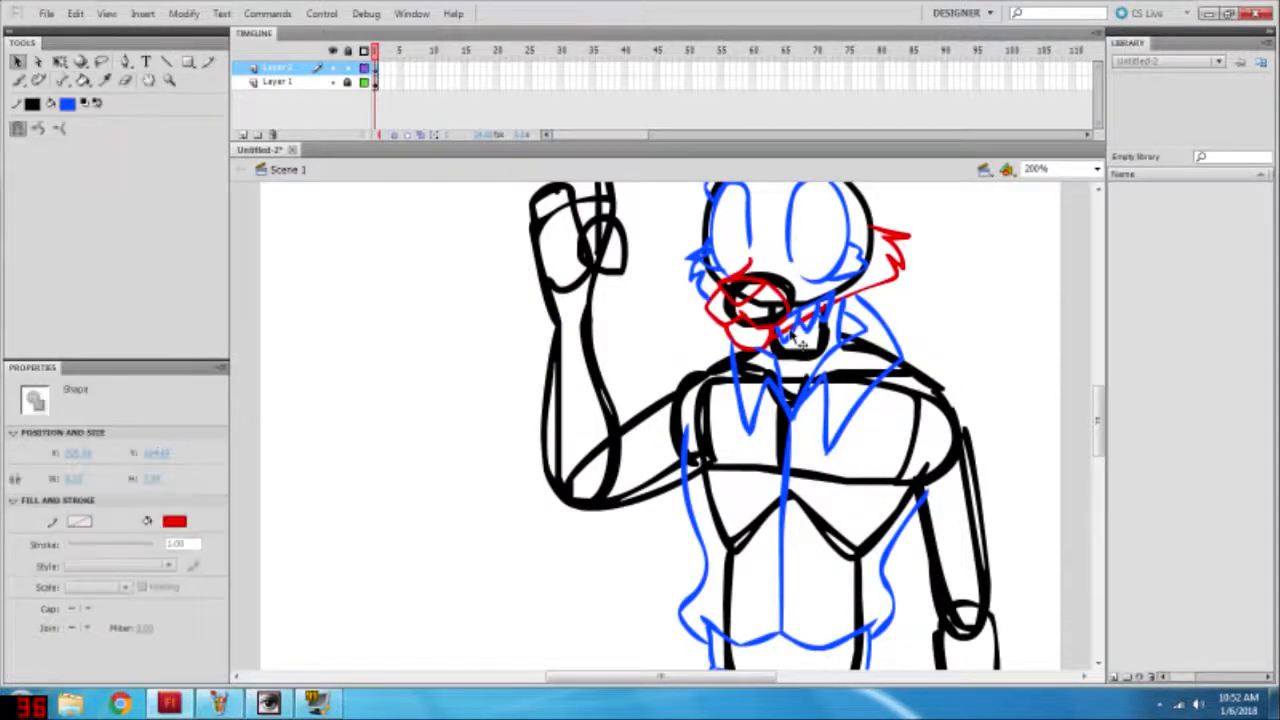
pyautogui.press('Delete')
# Step: Recolour the blue strokes drawn so far on Layer 2 to red
pyautogui.scroll(-2, 820, 308)
pyautogui.click(68, 104)
pyautogui.click(80, 209)
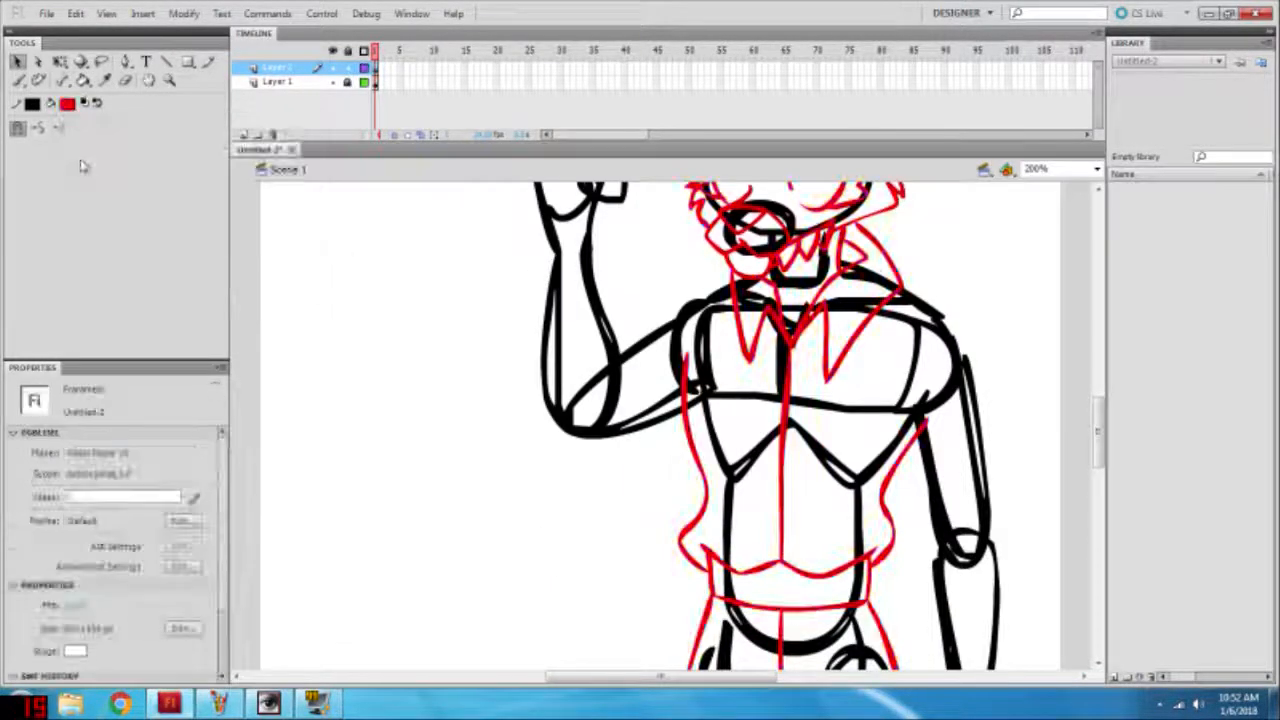
# Step: Set the Brush fill to blue and draw the torn shoulder and outer upper sleeve edge of the lowered arm
pyautogui.click(18, 80)
pyautogui.scroll(2, 660, 420)
pyautogui.click(178, 454)
pyautogui.click(187, 583)
pyautogui.scroll(-3, 900, 300)
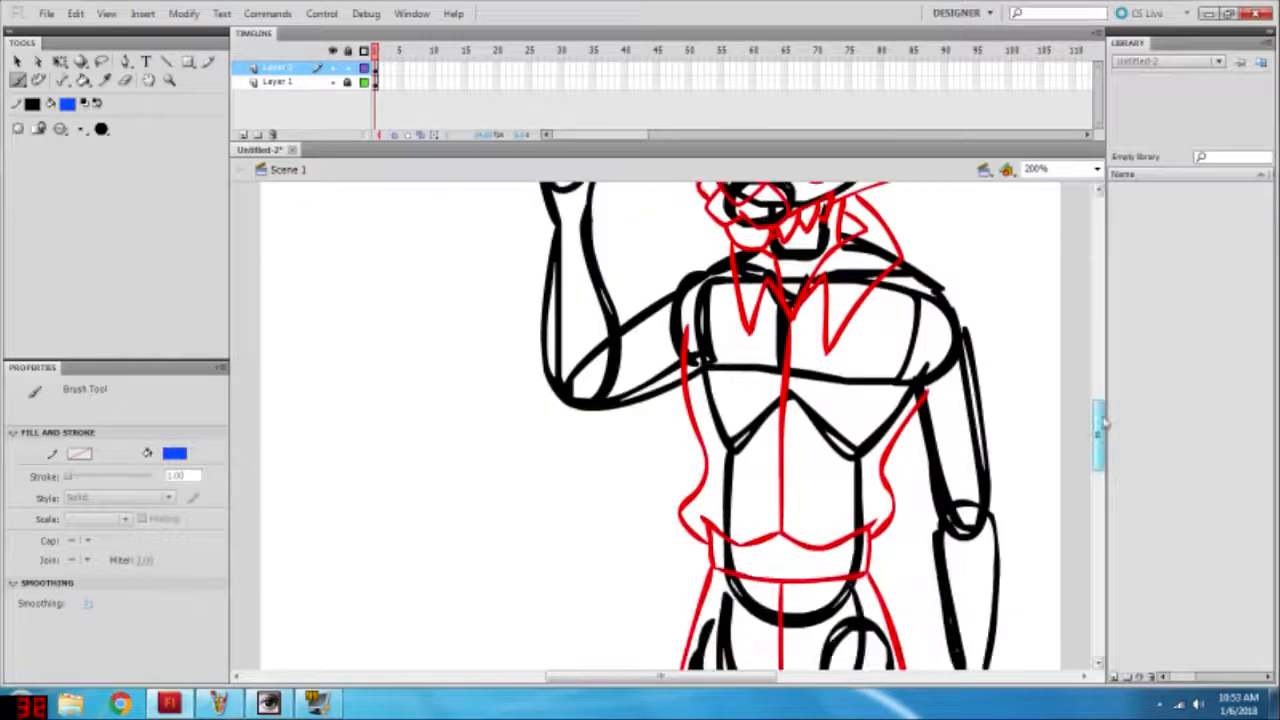
pyautogui.moveTo(902, 258)
pyautogui.mouseDown()
pyautogui.moveTo(971, 276)
pyautogui.moveTo(1012, 516)
pyautogui.mouseUp()
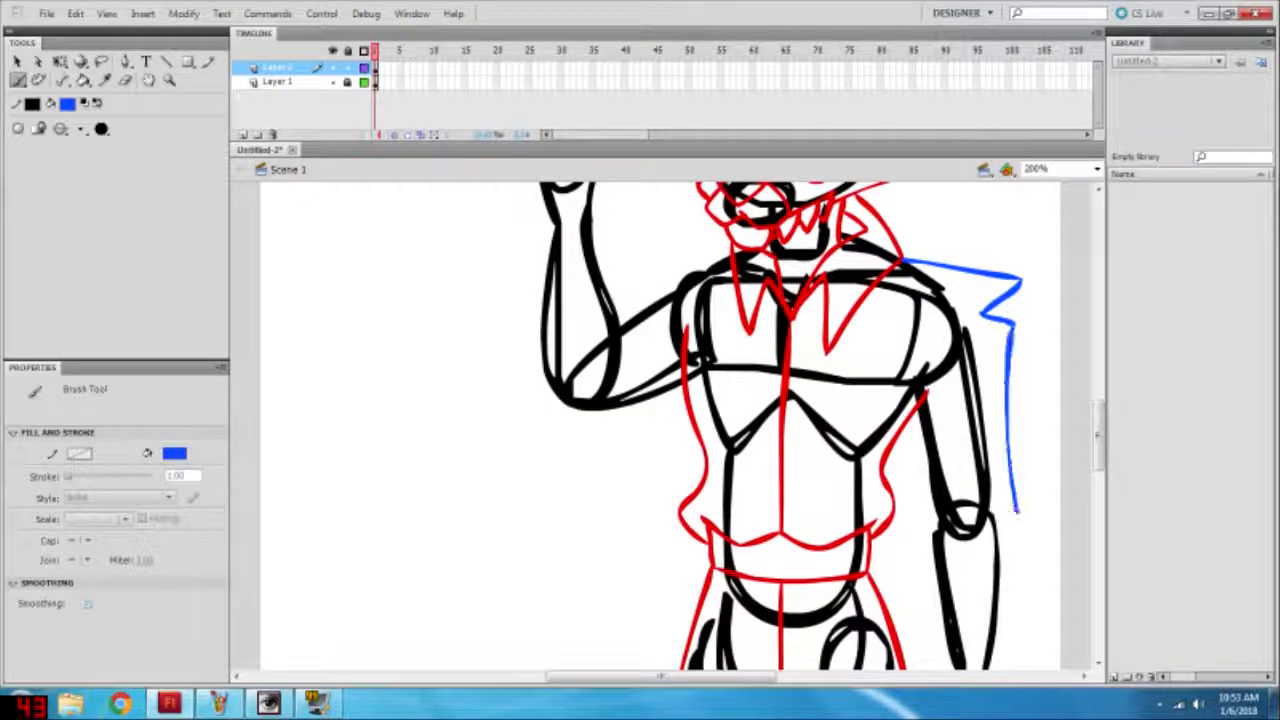
pyautogui.moveTo(892, 354); pyautogui.dragTo(925, 512)
pyautogui.scroll(-4, 925, 512)
pyautogui.scroll(4, 1020, 434)
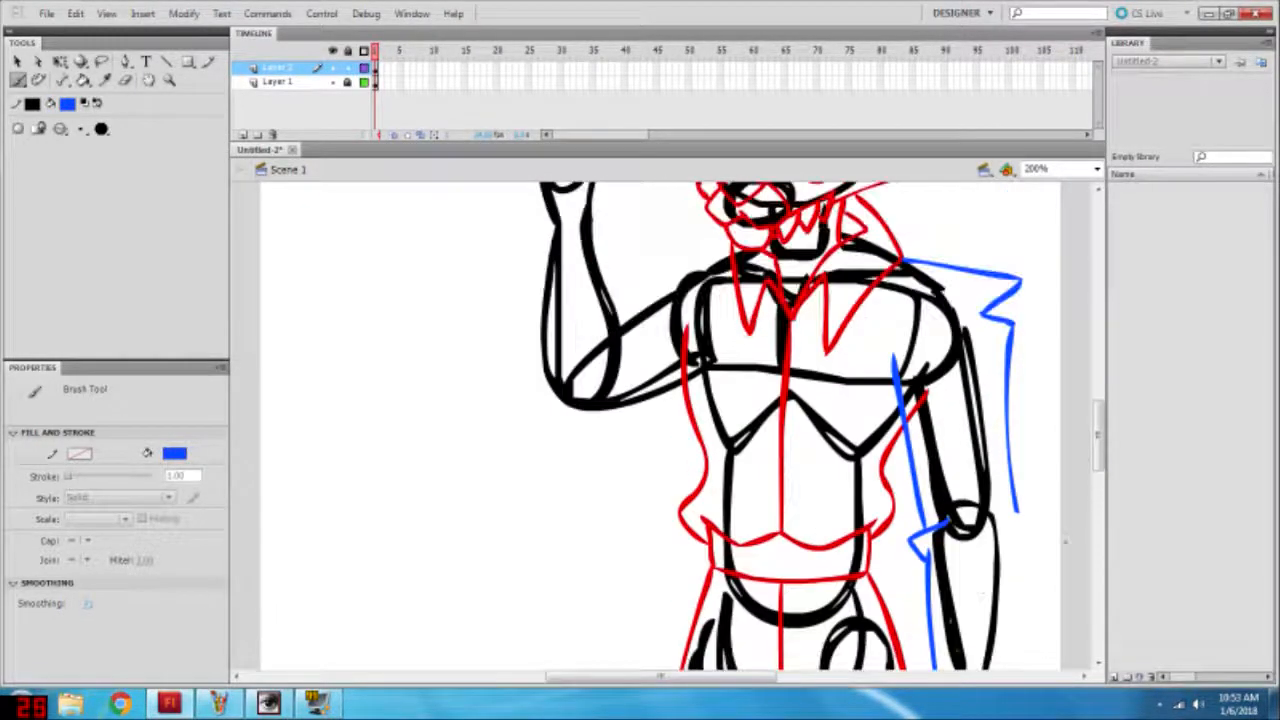
pyautogui.hotkey('ctrl', 'z')
pyautogui.scroll(-4, 944, 510)
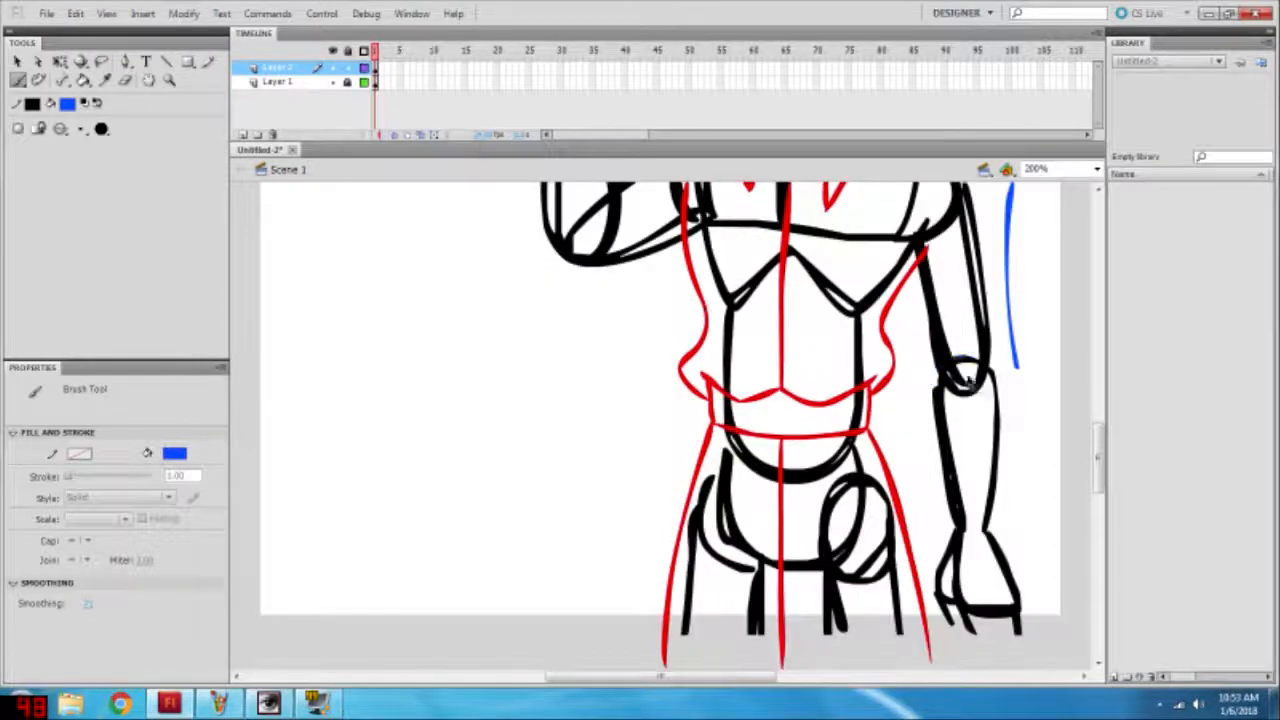
pyautogui.moveTo(962, 358)
pyautogui.mouseDown()
pyautogui.moveTo(925, 425)
pyautogui.moveTo(1003, 540)
pyautogui.moveTo(1081, 494)
pyautogui.moveTo(929, 516)
pyautogui.moveTo(1081, 513)
pyautogui.mouseUp()
pyautogui.hotkey('ctrl', 'z')
pyautogui.hotkey('ctrl', 'z')
pyautogui.hotkey('ctrl', 'z')
pyautogui.hotkey('ctrl', 'z')
pyautogui.moveTo(928, 495)
pyautogui.mouseDown()
pyautogui.moveTo(928, 543)
pyautogui.moveTo(1074, 531)
pyautogui.moveTo(930, 494)
pyautogui.mouseUp()
pyautogui.moveTo(921, 386)
pyautogui.mouseDown()
pyautogui.moveTo(932, 496)
pyautogui.moveTo(933, 388)
pyautogui.mouseUp()
pyautogui.hotkey('ctrl', 'z')
pyautogui.hotkey('ctrl', 'z')
pyautogui.moveTo(1017, 368)
pyautogui.mouseDown()
pyautogui.moveTo(1059, 485)
pyautogui.moveTo(1041, 477)
pyautogui.mouseUp()
pyautogui.hotkey('ctrl', 'z')
pyautogui.hotkey('ctrl', 'z')
pyautogui.moveTo(1018, 369); pyautogui.dragTo(1029, 486)
pyautogui.hotkey('ctrl', 'z')
pyautogui.hotkey('ctrl', 'z')
pyautogui.hotkey('ctrl', 'z')
pyautogui.hotkey('ctrl', 'z')
# Step: Brush the two forearm sleeve edges and a rectangular cuff across the wrist of the lowered arm, redoing rejected strokes
pyautogui.hotkey('ctrl', 'z')
pyautogui.hotkey('ctrl', 'z')
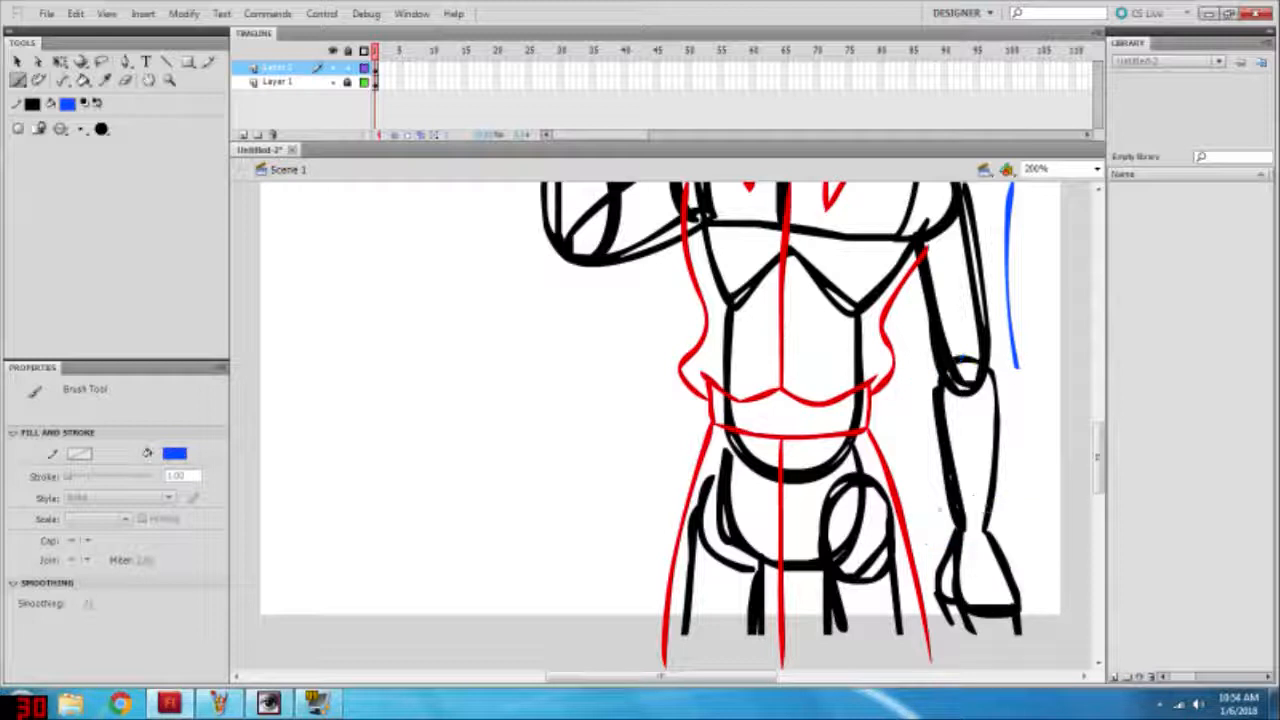
pyautogui.moveTo(1017, 369); pyautogui.dragTo(1019, 532)
pyautogui.moveTo(926, 377)
pyautogui.mouseDown()
pyautogui.moveTo(914, 532)
pyautogui.moveTo(1033, 572)
pyautogui.mouseUp()
pyautogui.hotkey('ctrl', 'z')
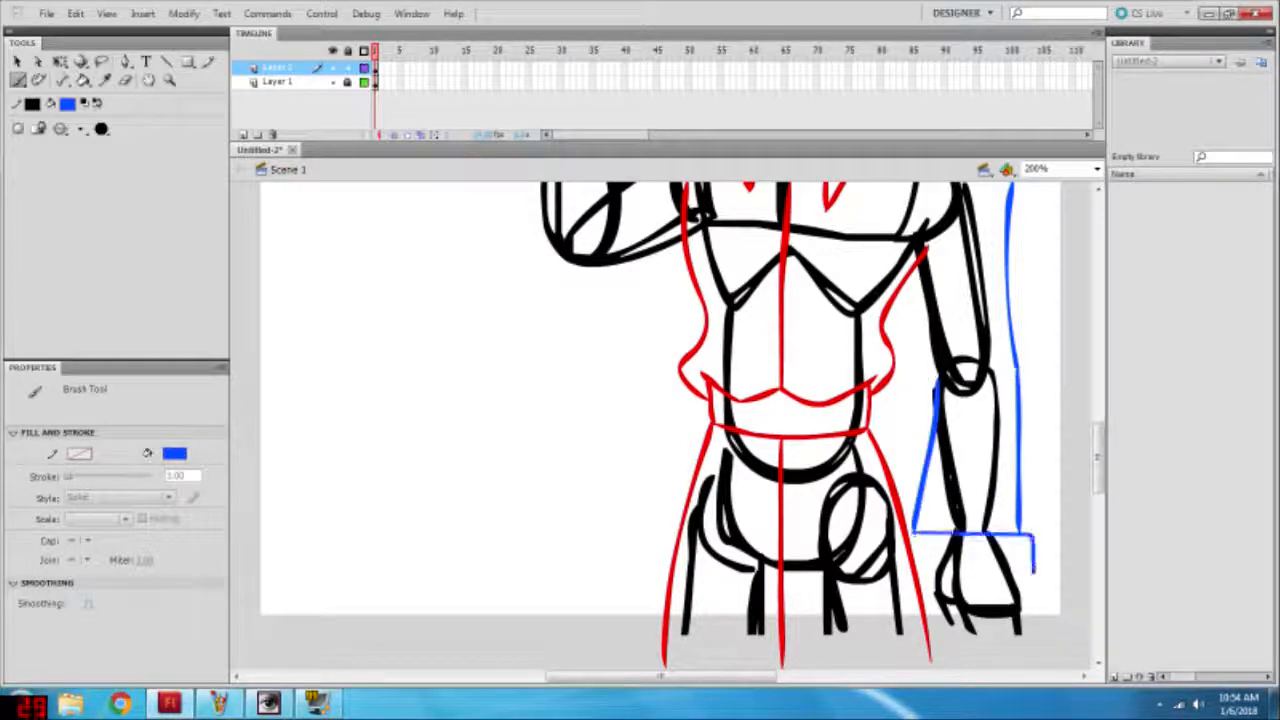
pyautogui.moveTo(908, 533); pyautogui.dragTo(1034, 578)
pyautogui.hotkey('ctrl', 'z')
pyautogui.moveTo(908, 533)
pyautogui.mouseDown()
pyautogui.moveTo(907, 580)
pyautogui.moveTo(1035, 574)
pyautogui.mouseUp()
pyautogui.hotkey('ctrl', 'z')
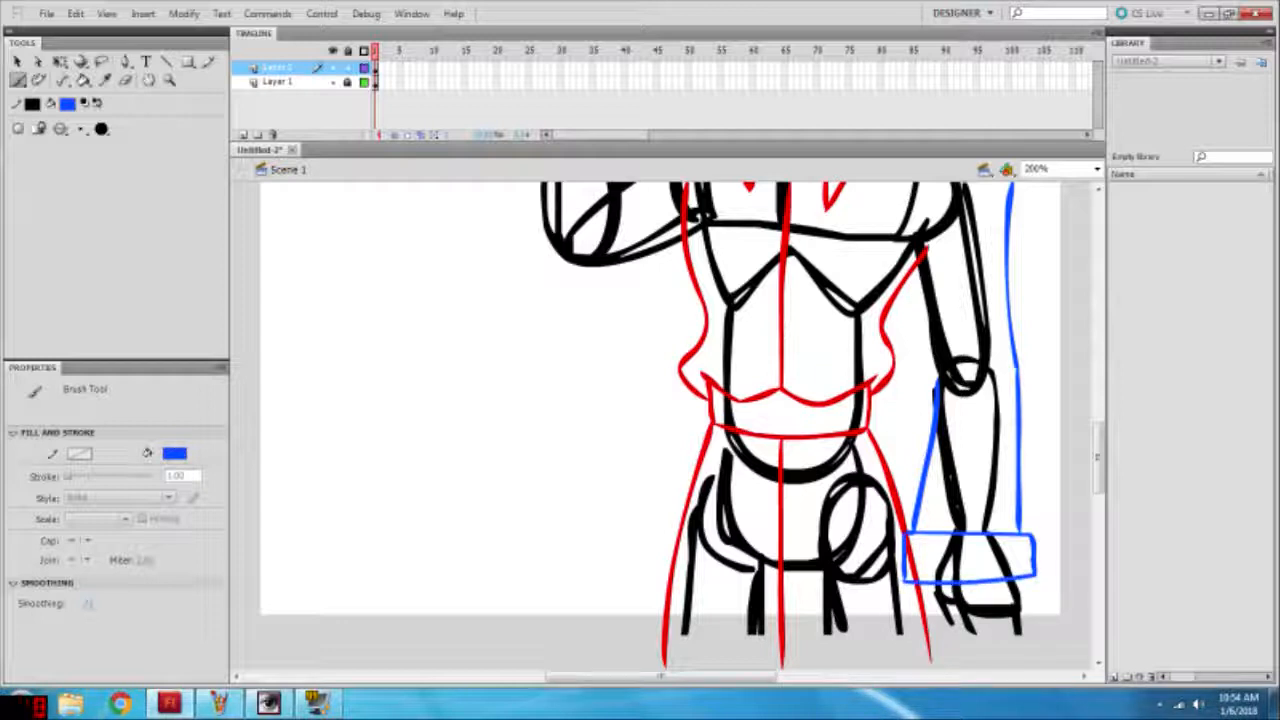
# Step: Brush the inner upper sleeve edge with an elbow fold, and trace the hand outline below the cuff
pyautogui.scroll(3, 660, 425)
pyautogui.moveTo(932, 538); pyautogui.dragTo(966, 506)
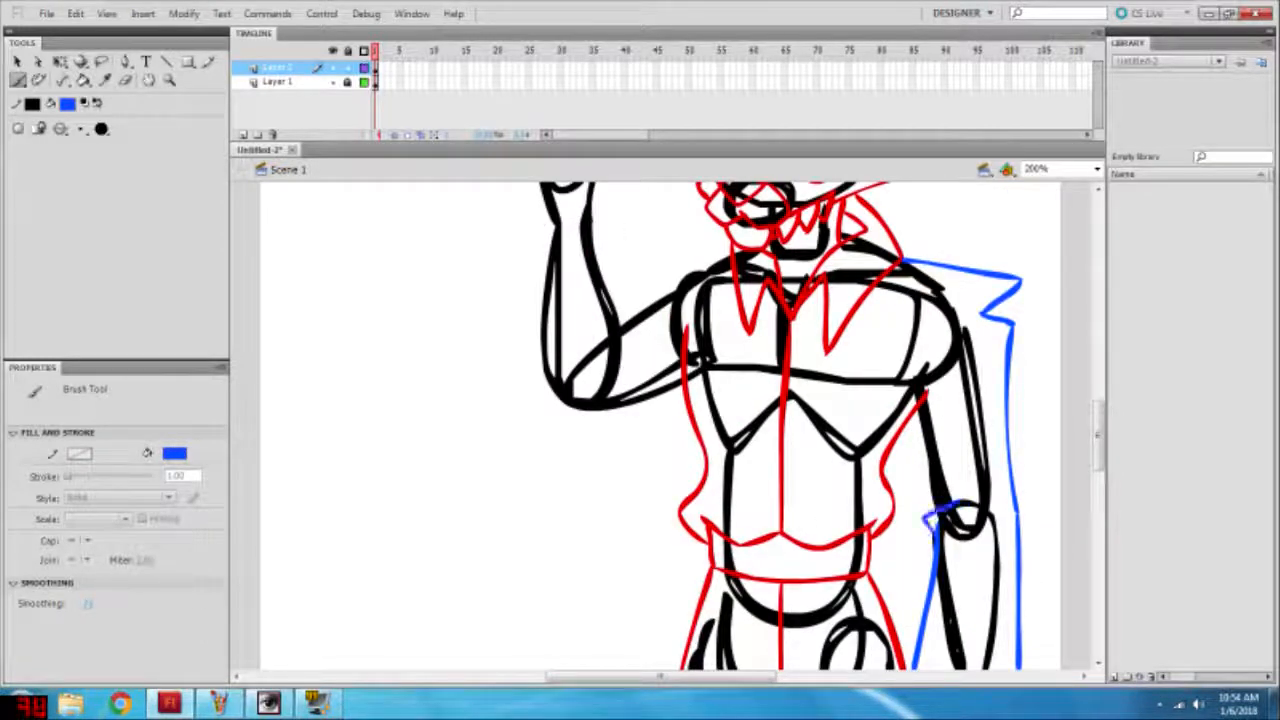
pyautogui.scroll(-5, 660, 425)
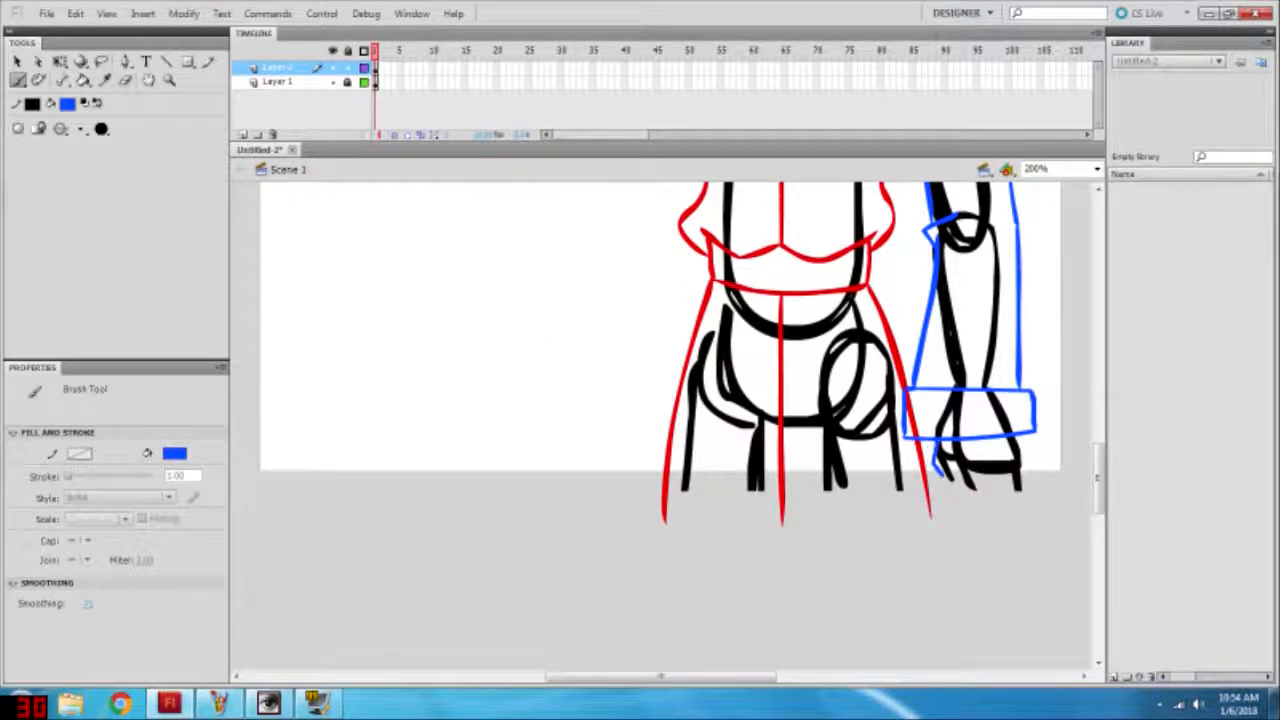
pyautogui.moveTo(941, 475); pyautogui.dragTo(955, 495)
pyautogui.moveTo(950, 457); pyautogui.dragTo(965, 503)
pyautogui.moveTo(1017, 436); pyautogui.dragTo(1021, 497)
pyautogui.moveTo(651, 484); pyautogui.dragTo(1064, 484)
pyautogui.press('v')
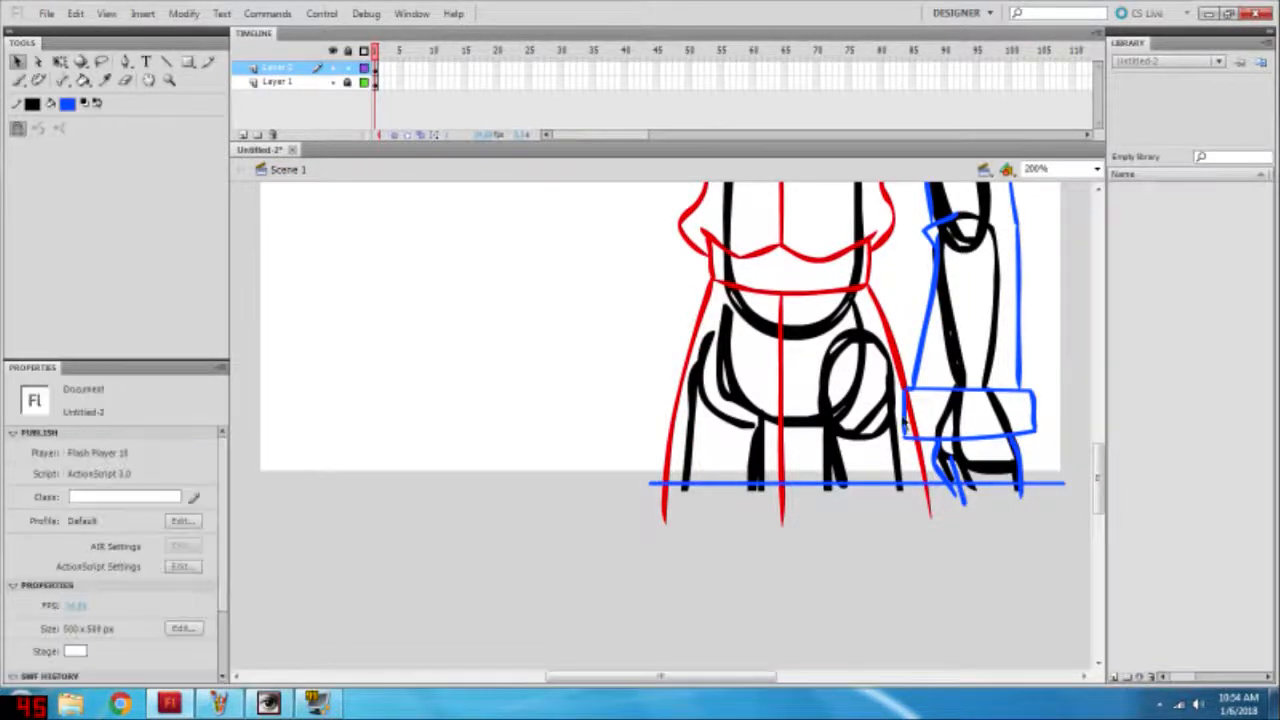
pyautogui.hotkey('ctrl', 'z')
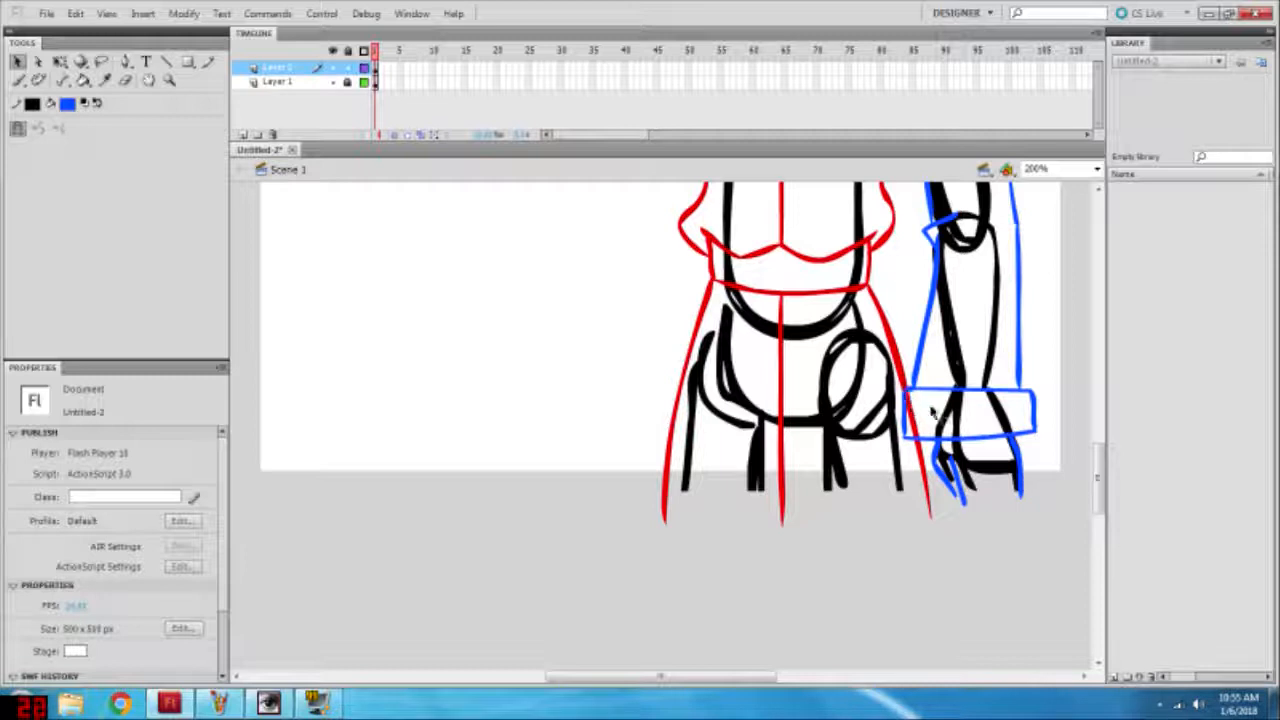
# Step: Delete the red coat segment inside the blue cuff and the red jacket tip overlapping the upper sleeve
pyautogui.press('b')
pyautogui.press('v')
pyautogui.click(916, 427)
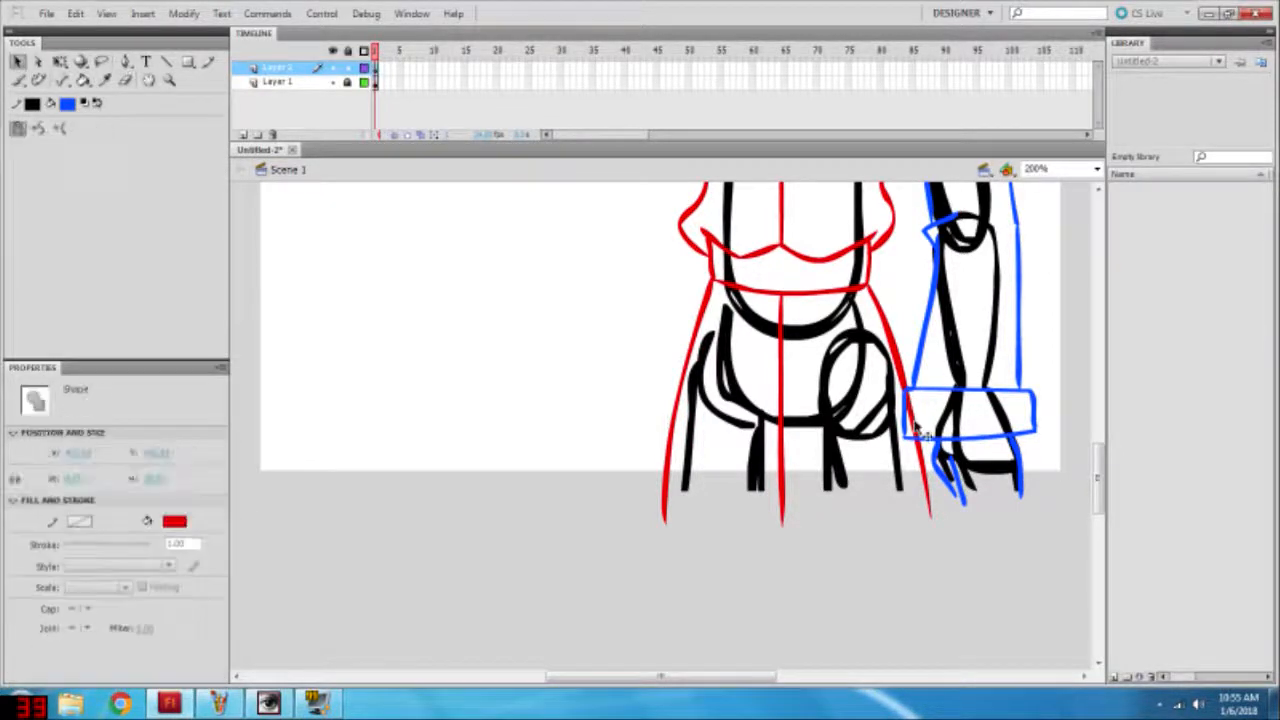
pyautogui.press('Delete')
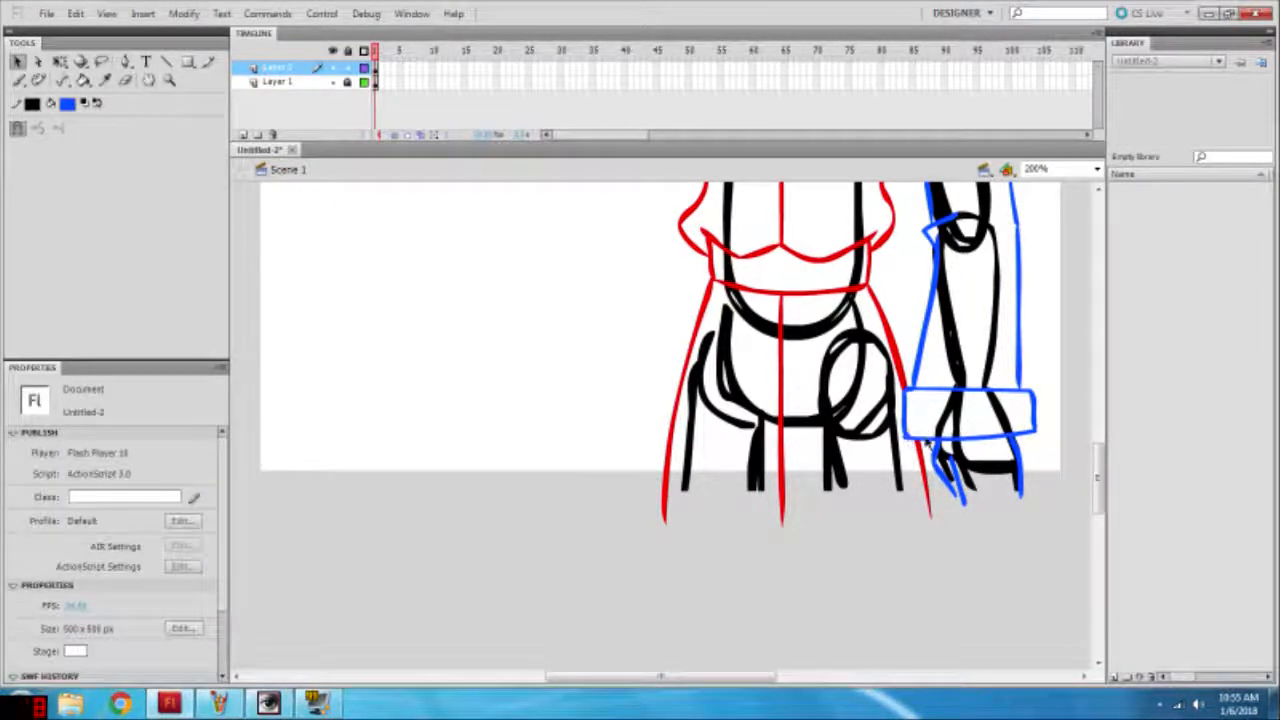
pyautogui.scroll(5, 934, 378)
pyautogui.click(929, 400)
pyautogui.press('Delete')
pyautogui.scroll(1, 929, 400)
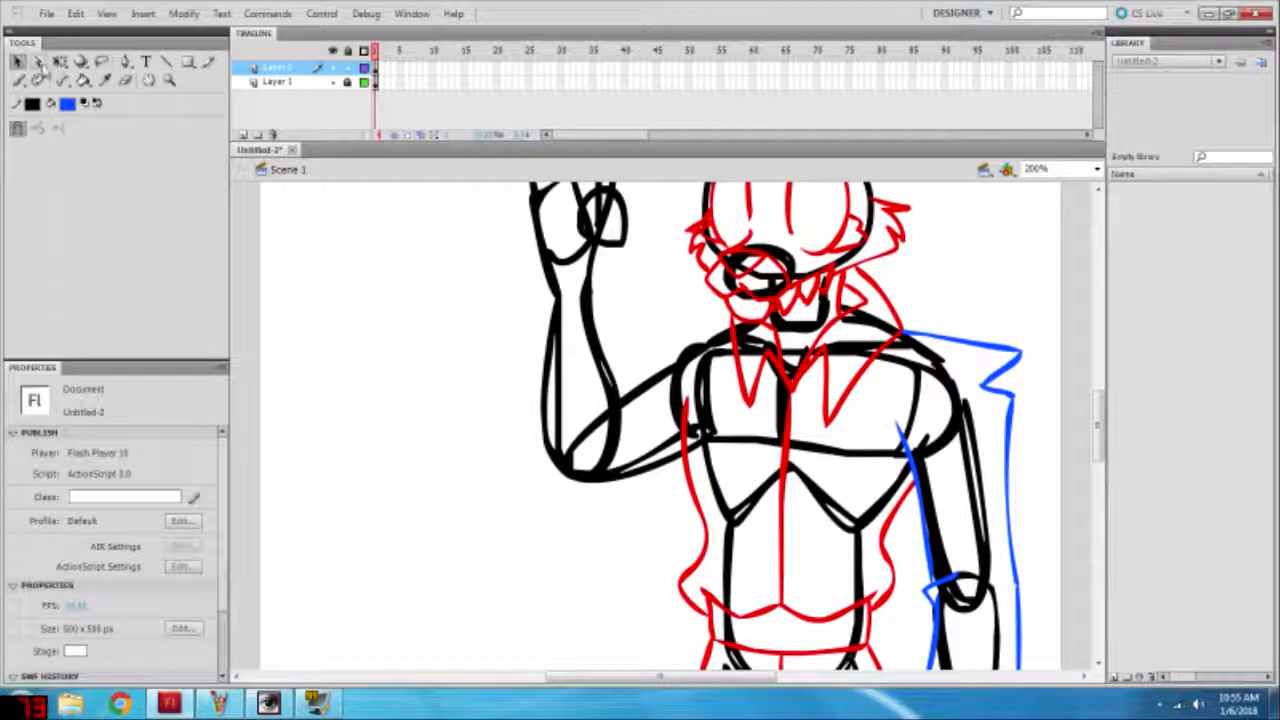
# Step: Brush the lower edge of a blue hat brim across the forehead, redoing rejected strokes
pyautogui.press('b')
pyautogui.scroll(3, 660, 420)
pyautogui.moveTo(672, 382)
pyautogui.mouseDown()
pyautogui.moveTo(872, 435)
pyautogui.moveTo(957, 431)
pyautogui.moveTo(902, 398)
pyautogui.moveTo(882, 319)
pyautogui.mouseUp()
pyautogui.hotkey('ctrl', 'z')
pyautogui.moveTo(676, 378)
pyautogui.mouseDown()
pyautogui.moveTo(938, 434)
pyautogui.moveTo(882, 318)
pyautogui.moveTo(708, 362)
pyautogui.moveTo(692, 378)
pyautogui.moveTo(788, 386)
pyautogui.moveTo(870, 428)
pyautogui.mouseUp()
pyautogui.hotkey('ctrl', 'z')
# Step: Brush the upper brim edges and rounded crown of the blue hat above the head, redoing rejected strokes
pyautogui.hotkey('ctrl', 'z')
pyautogui.hotkey('ctrl', 'z')
pyautogui.hotkey('ctrl', 'z')
pyautogui.hotkey('ctrl', 'z')
pyautogui.moveTo(680, 374)
pyautogui.mouseDown()
pyautogui.moveTo(756, 384)
pyautogui.moveTo(868, 426)
pyautogui.moveTo(900, 368)
pyautogui.moveTo(784, 388)
pyautogui.moveTo(910, 428)
pyautogui.moveTo(904, 306)
pyautogui.moveTo(715, 320)
pyautogui.mouseUp()
pyautogui.hotkey('ctrl', 'z')
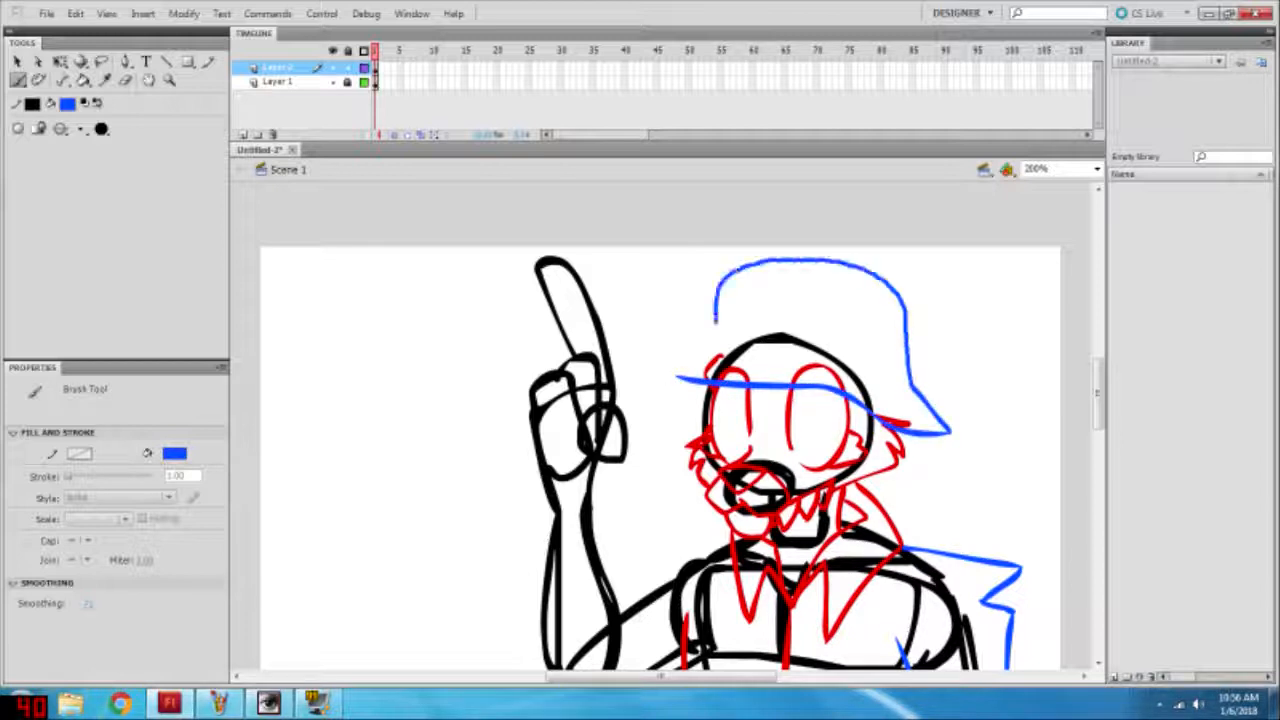
pyautogui.hotkey('ctrl', 'z')
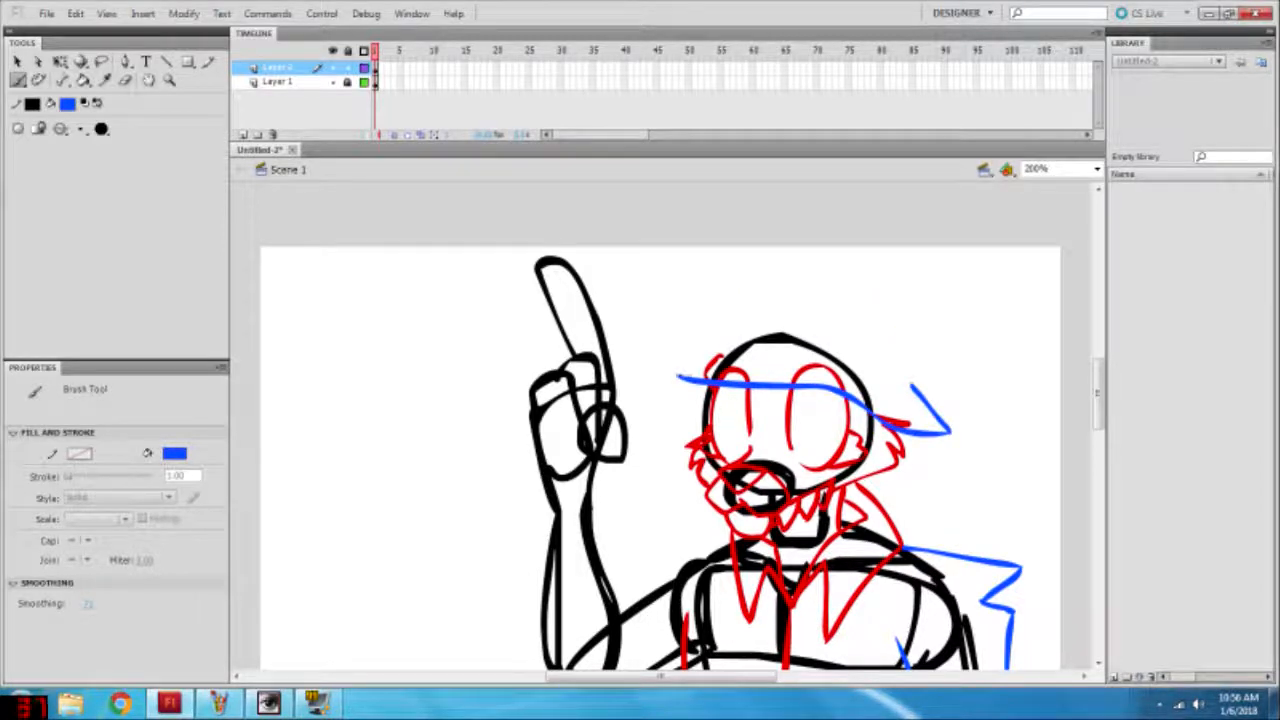
pyautogui.moveTo(740, 334); pyautogui.dragTo(794, 262)
pyautogui.hotkey('ctrl', 'z')
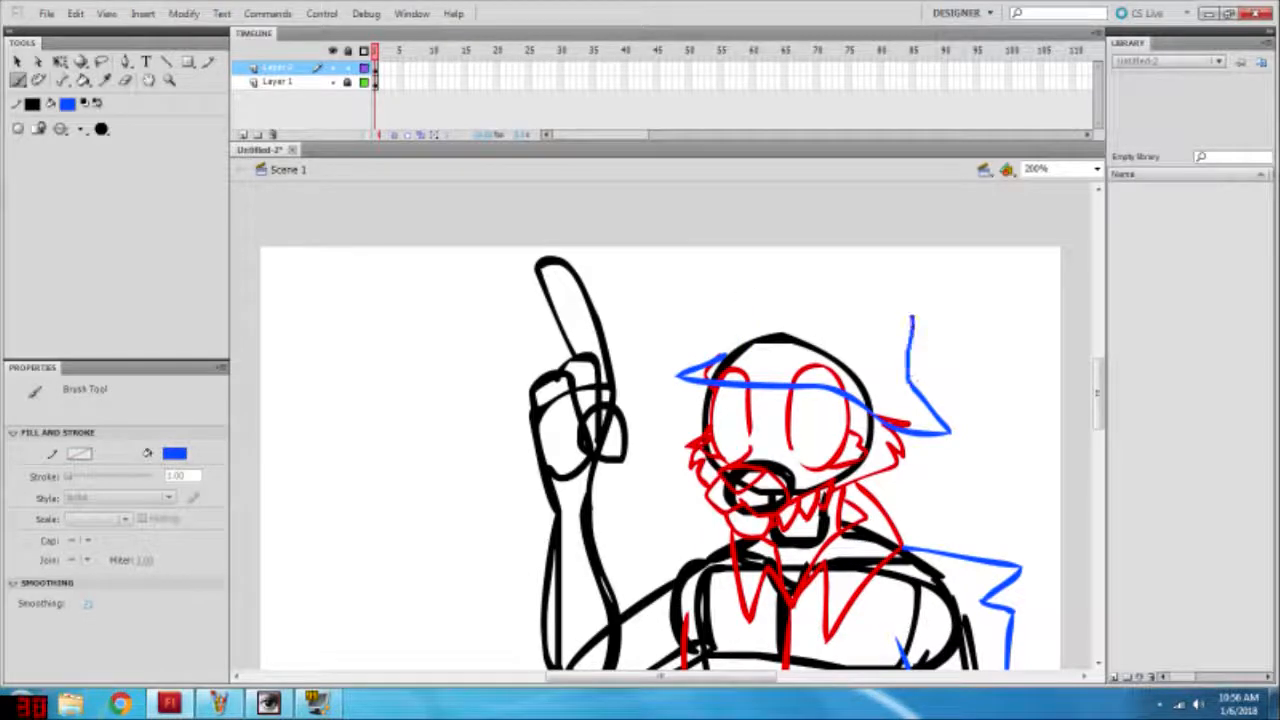
pyautogui.moveTo(911, 318)
pyautogui.mouseDown()
pyautogui.moveTo(802, 280)
pyautogui.moveTo(732, 304)
pyautogui.moveTo(722, 358)
pyautogui.mouseUp()
# Step: Select the blue hat, shift it slightly left, and skew its crown slightly left with Free Transform
pyautogui.press('v')
pyautogui.click(783, 395)
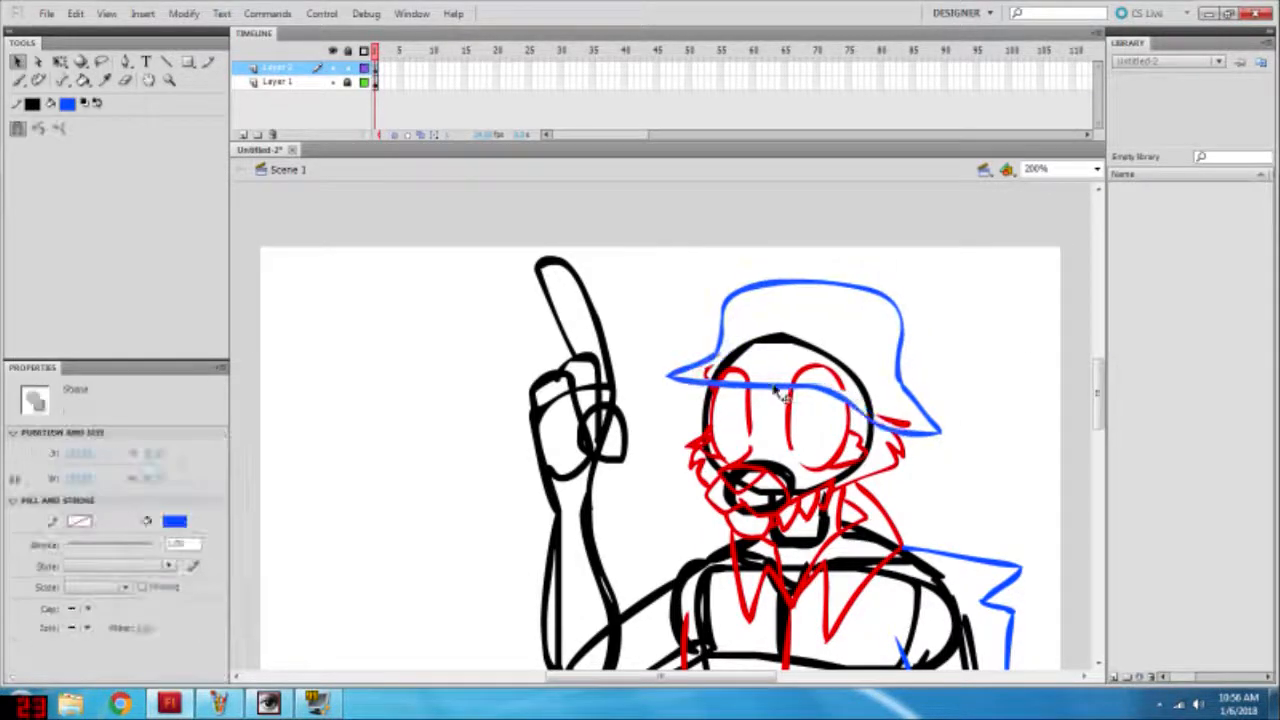
pyautogui.click(60, 62)
pyautogui.moveTo(786, 281); pyautogui.dragTo(776, 280)
pyautogui.click(925, 340)
# Step: Delete the red cheek tuft segments overlapping the right end of the hat brim
pyautogui.click(895, 421)
pyautogui.press('Delete')
pyautogui.click(888, 428)
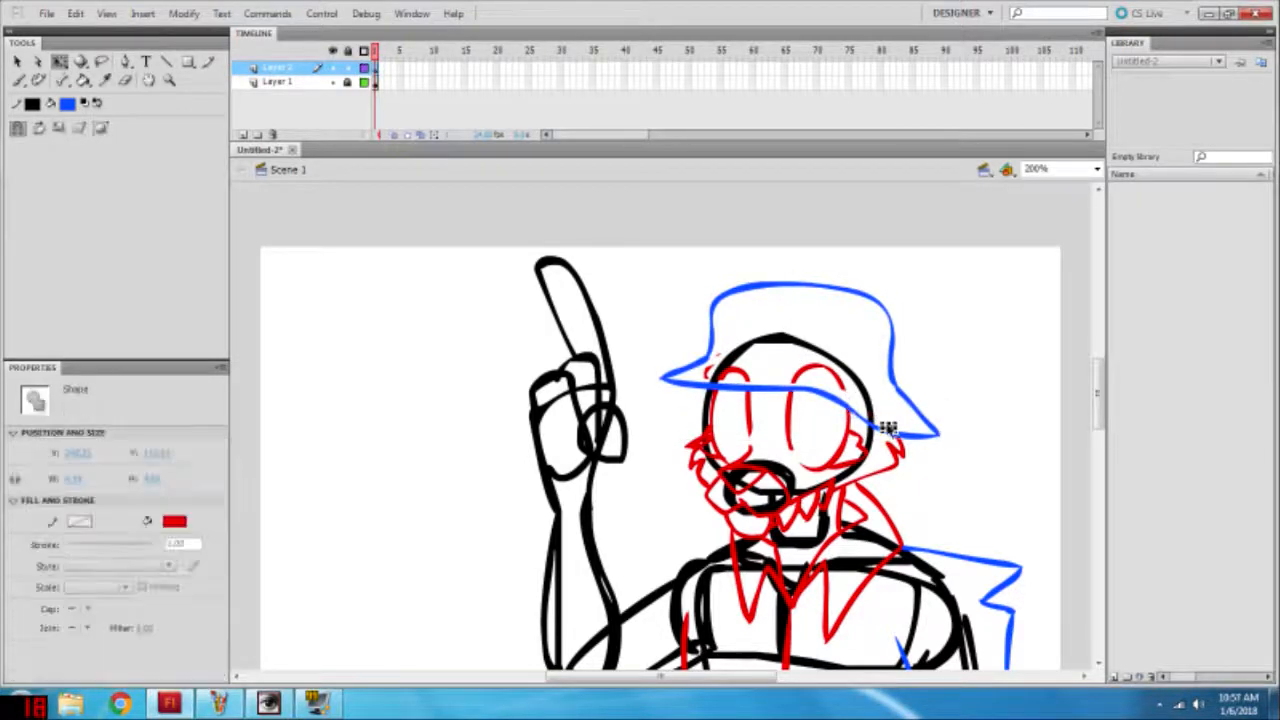
pyautogui.press('Delete')
pyautogui.click(130, 81)
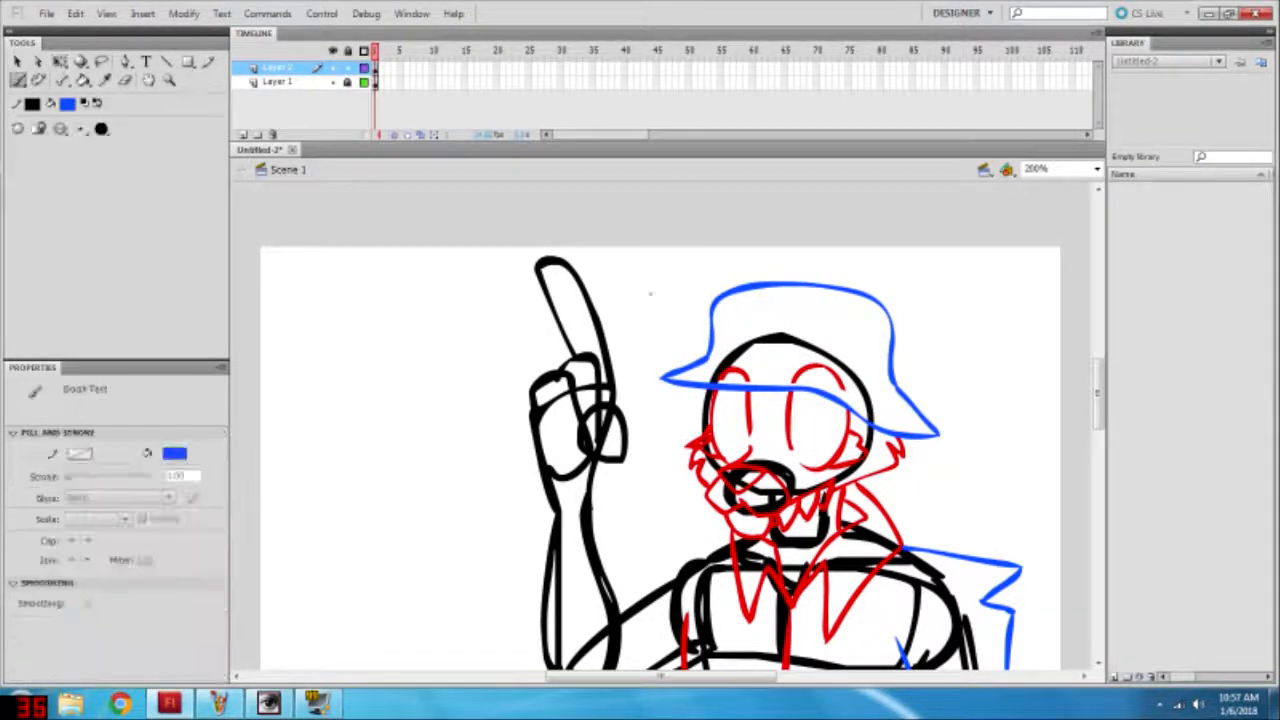
pyautogui.moveTo(858, 324); pyautogui.dragTo(870, 338)
pyautogui.hotkey('ctrl', 'z')
pyautogui.moveTo(797, 316); pyautogui.dragTo(875, 341)
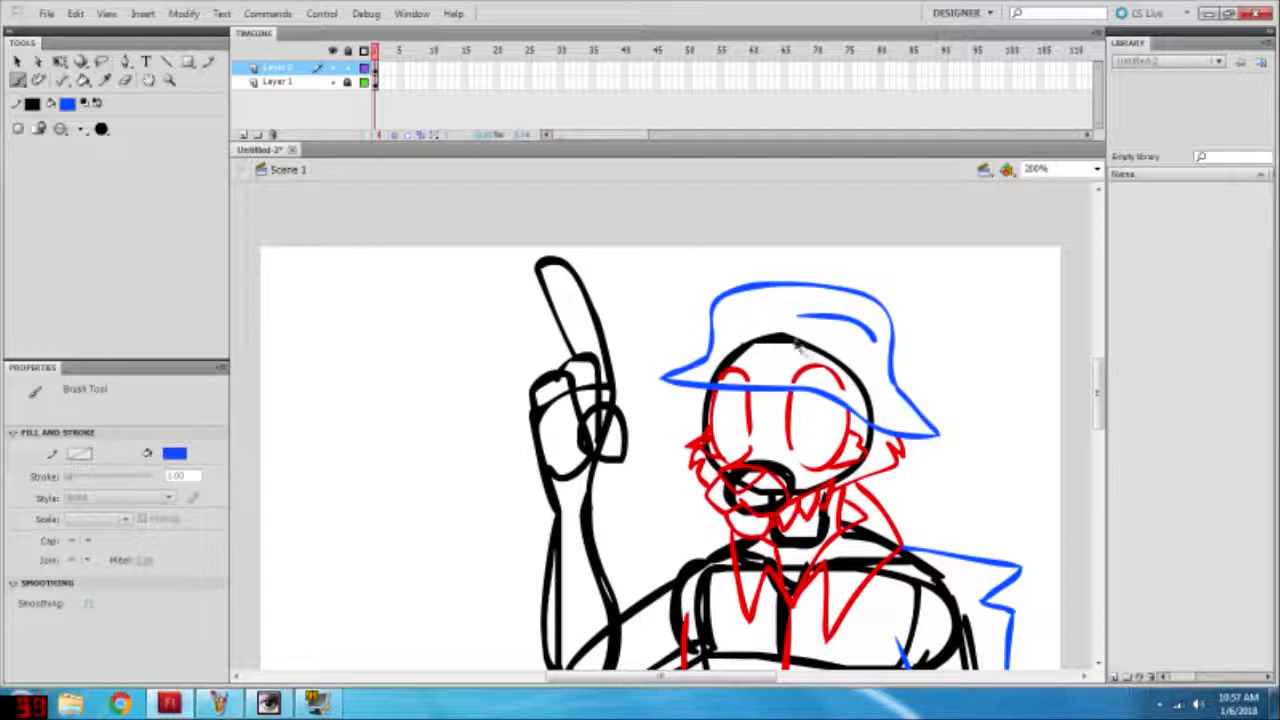
pyautogui.hotkey('ctrl', 'z')
# Step: Set the brush fill to green and brush two angled brow-like shapes across the front of the hat, redoing rejected strokes
pyautogui.click(174, 453)
pyautogui.click(182, 579)
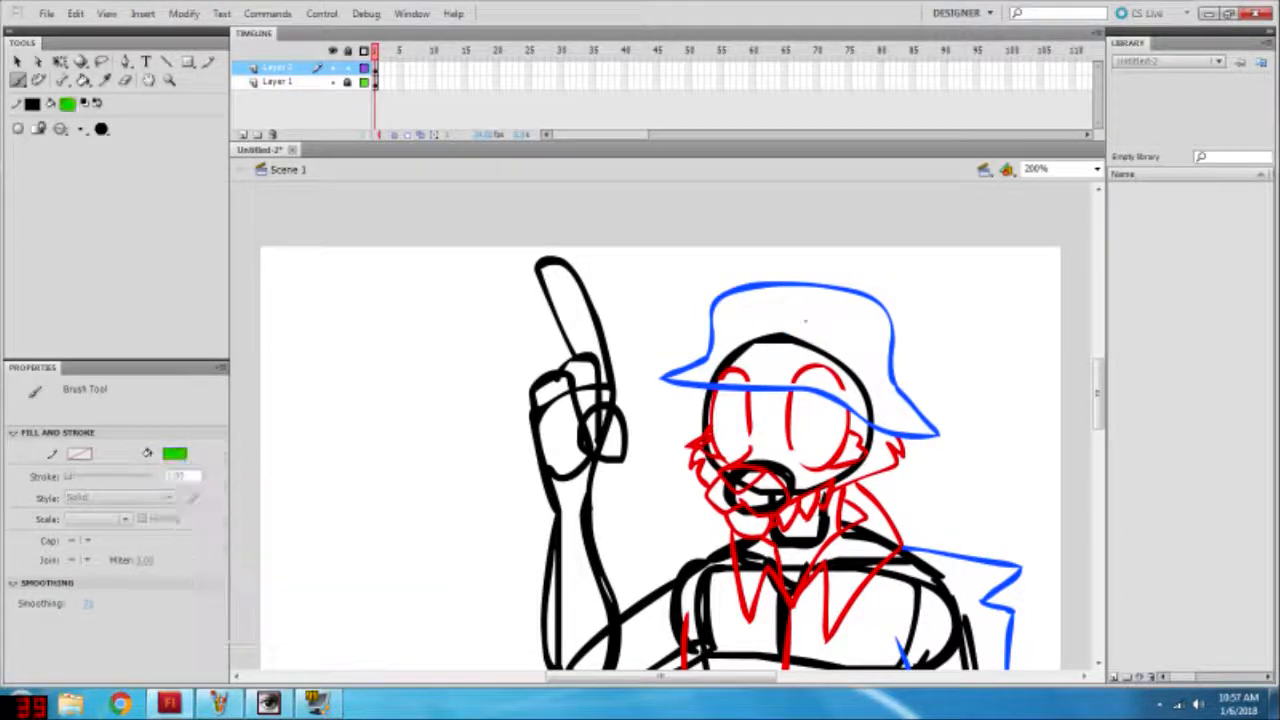
pyautogui.moveTo(786, 343)
pyautogui.mouseDown()
pyautogui.moveTo(870, 329)
pyautogui.moveTo(878, 351)
pyautogui.moveTo(848, 319)
pyautogui.moveTo(878, 370)
pyautogui.mouseUp()
pyautogui.hotkey('ctrl', 'z')
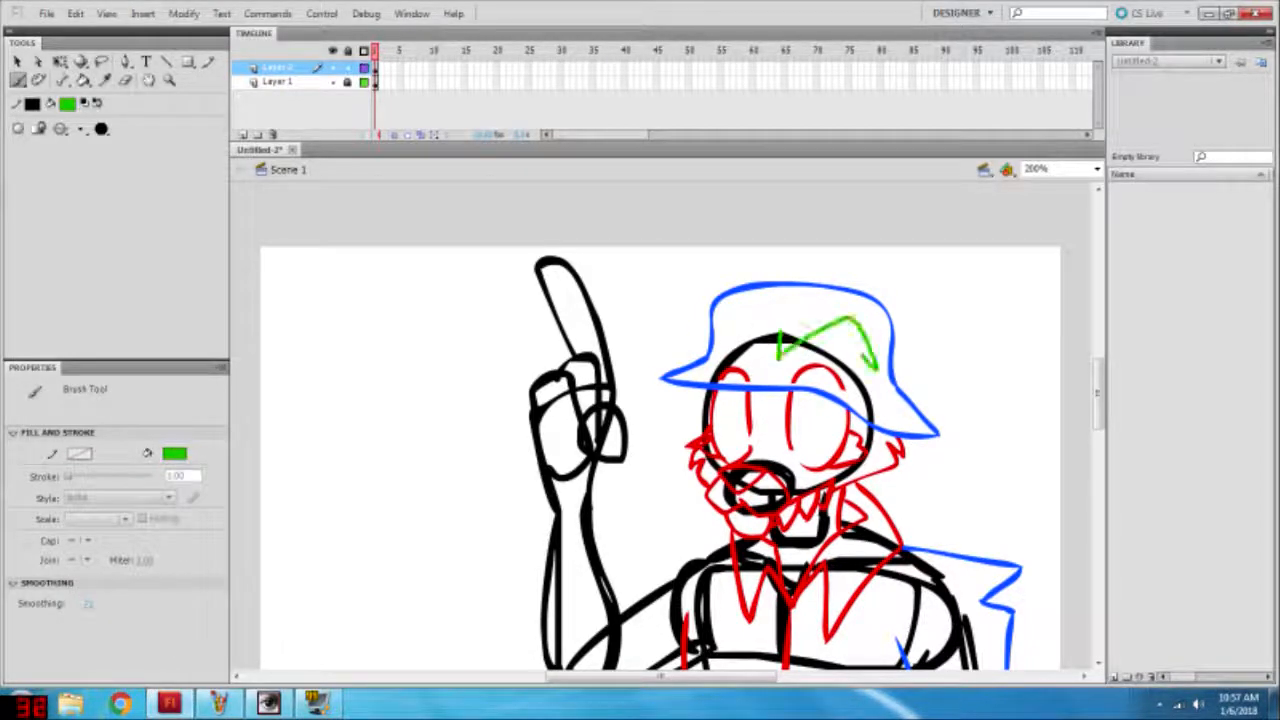
pyautogui.moveTo(770, 352); pyautogui.dragTo(671, 337)
pyautogui.hotkey('ctrl', 'z')
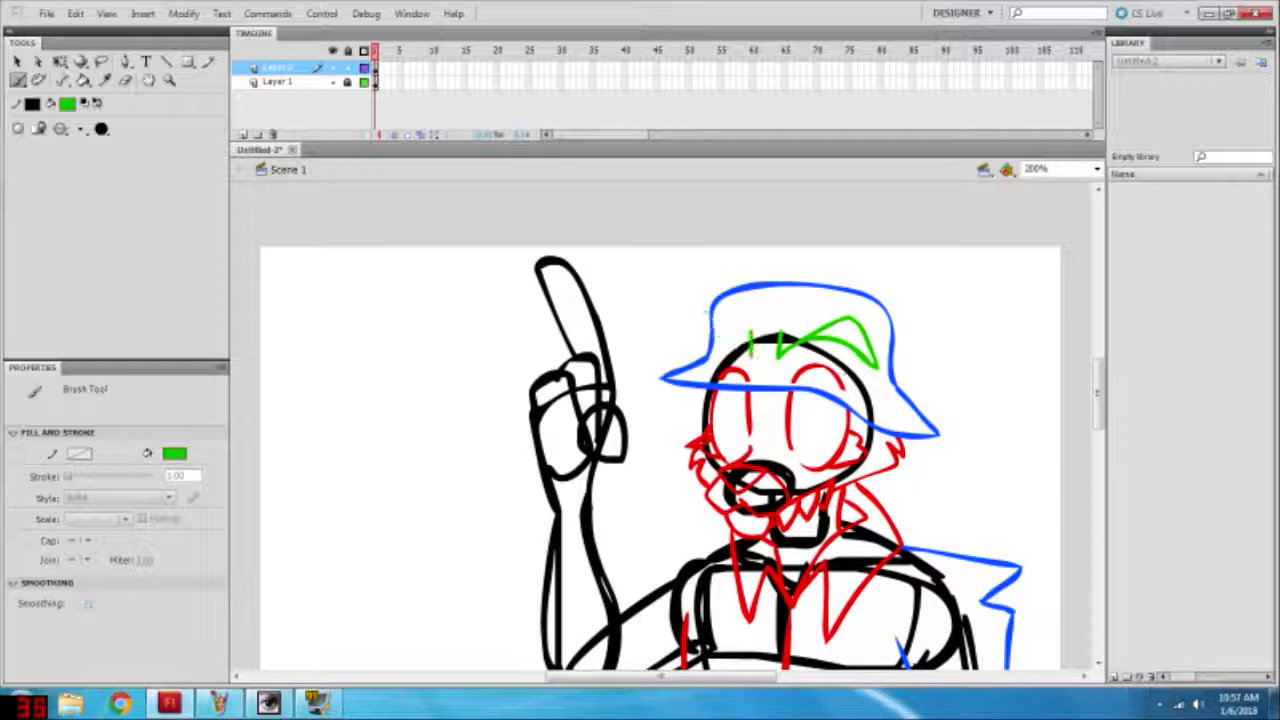
pyautogui.press('v')
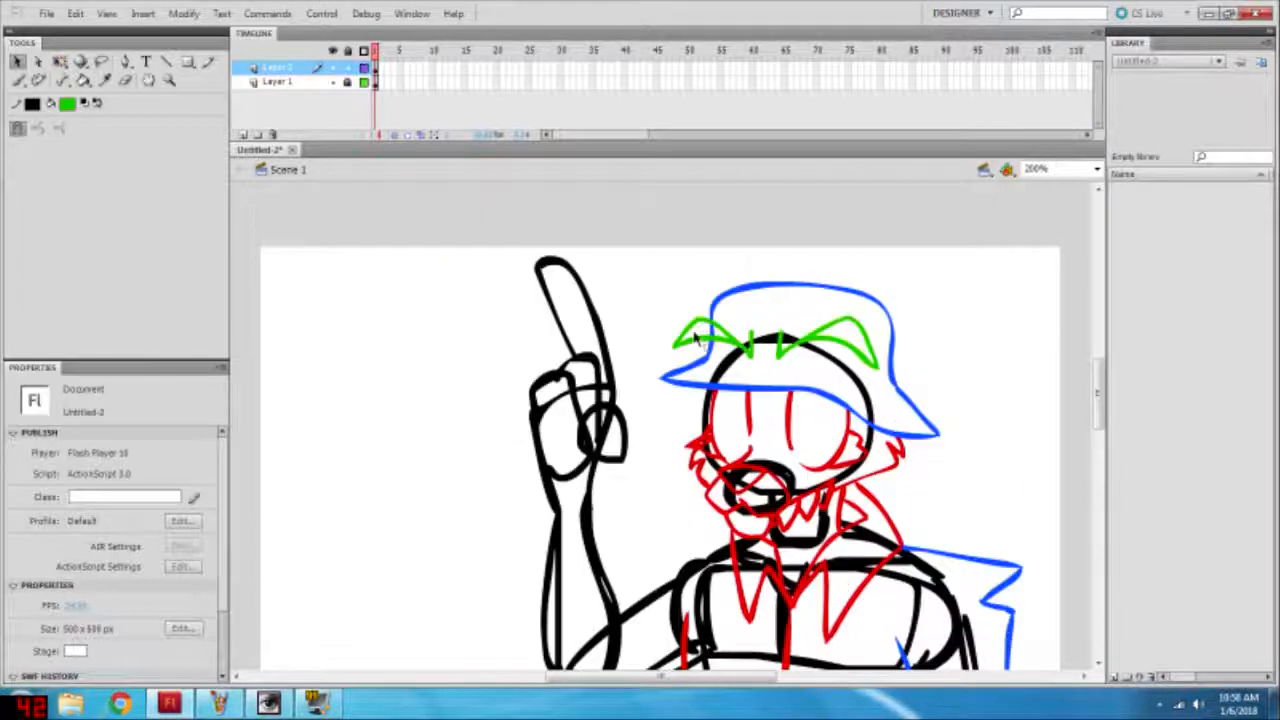
# Step: Select all the artwork on Layer 2 and recolor it red
pyautogui.scroll(-2, 947, 355)
pyautogui.click(308, 68)
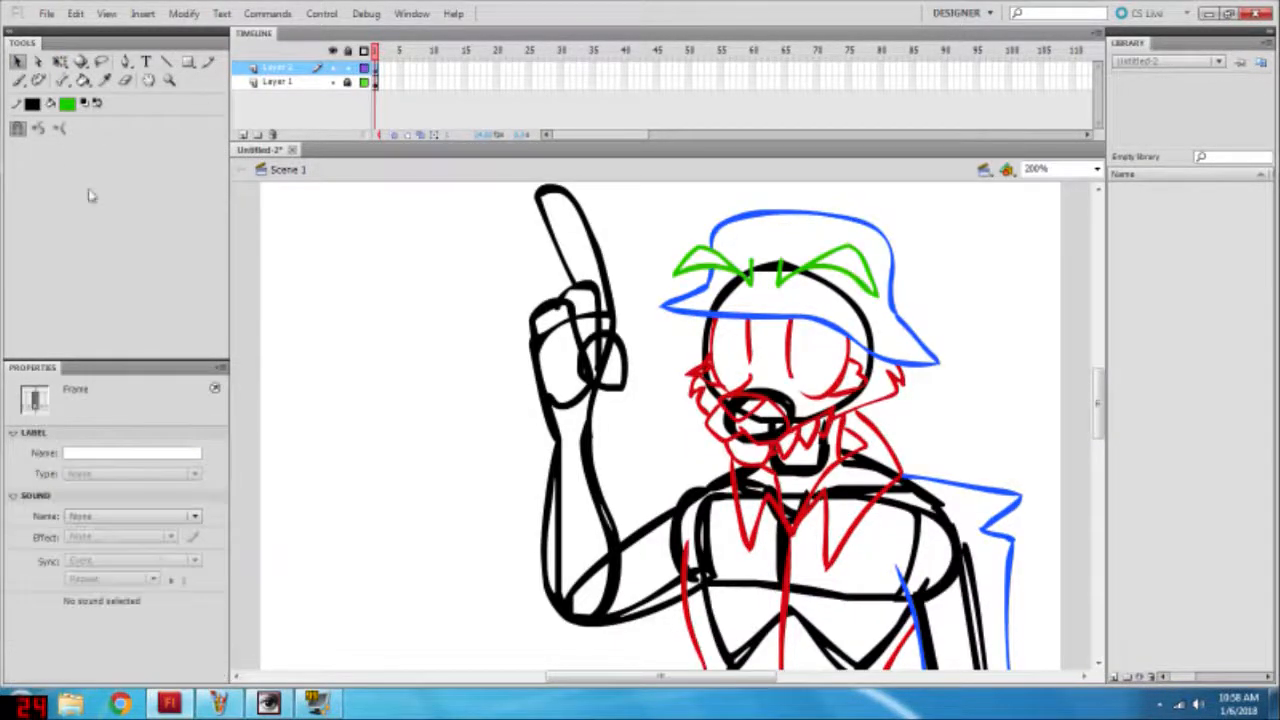
pyautogui.click(67, 106)
pyautogui.click(80, 212)
pyautogui.scroll(-8, 629, 280)
pyautogui.scroll(7, 629, 280)
pyautogui.click(376, 67)
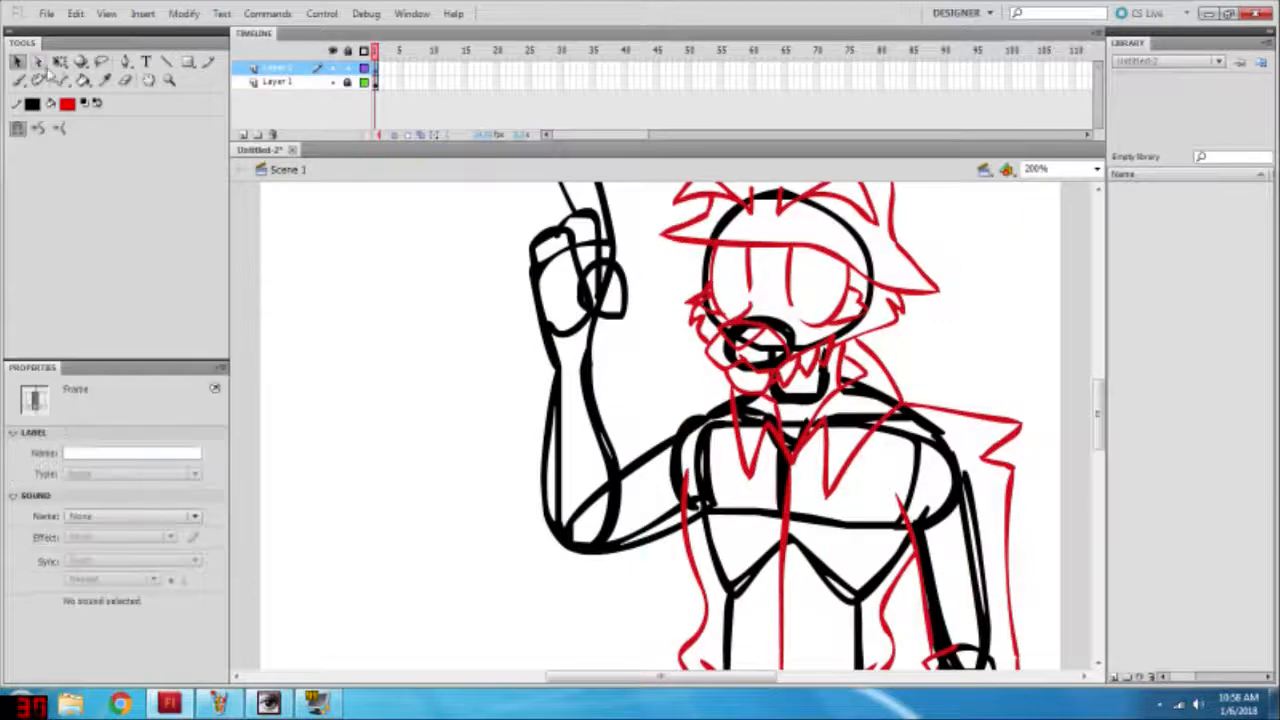
# Step: Check the whole red drawing at Show All with Layer 1 hidden, and restore Layer 1 and the 200% view
pyautogui.click(1096, 169)
pyautogui.click(1042, 213)
pyautogui.click(333, 82)
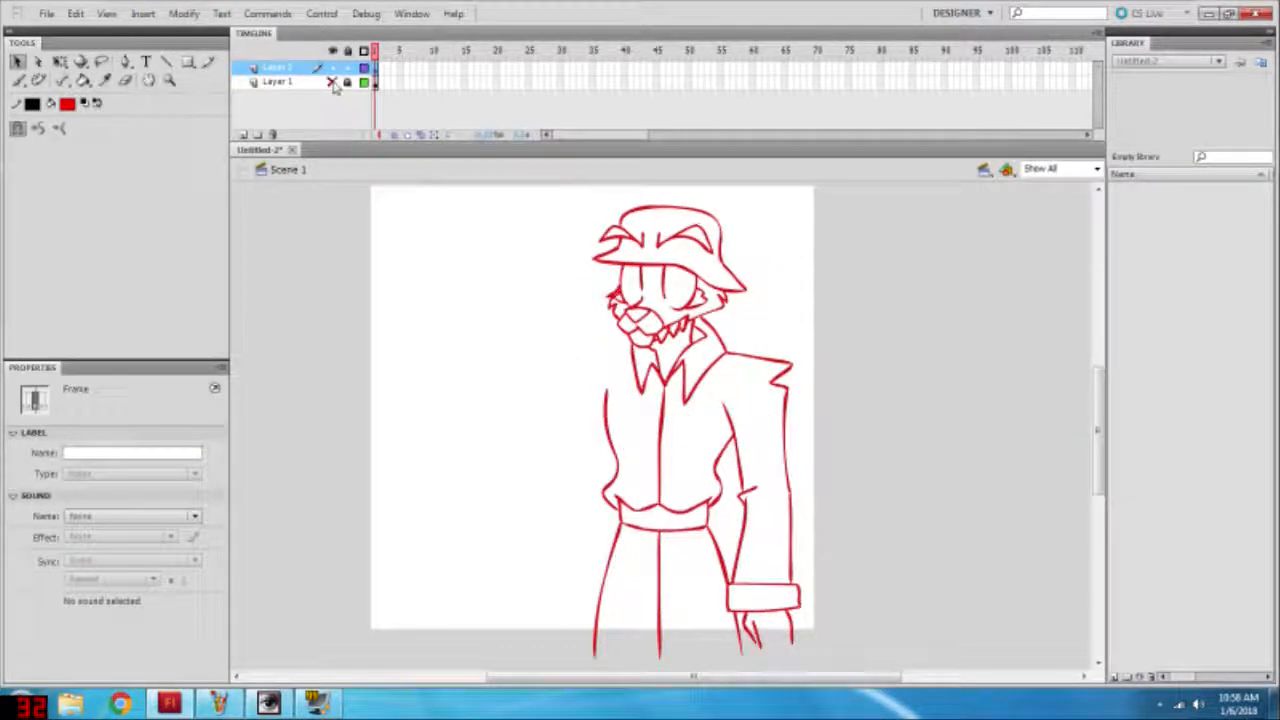
pyautogui.click(333, 82)
pyautogui.click(1096, 169)
pyautogui.click(1042, 250)
# Step: Set the brush fill to blue and brush the pointed shoulder edge from the collar toward the raised arm
pyautogui.click(84, 81)
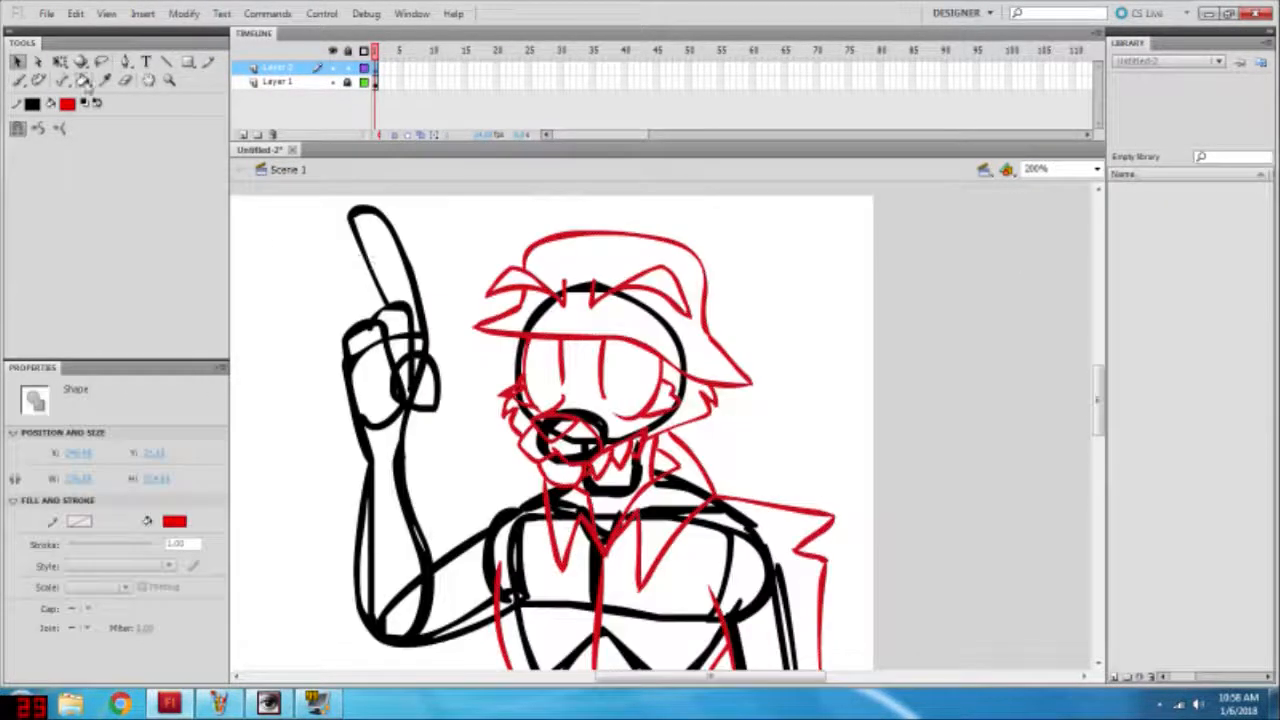
pyautogui.click(18, 81)
pyautogui.click(67, 105)
pyautogui.click(112, 201)
pyautogui.scroll(-2, 166, 271)
pyautogui.hotkey('ctrl', 'z')
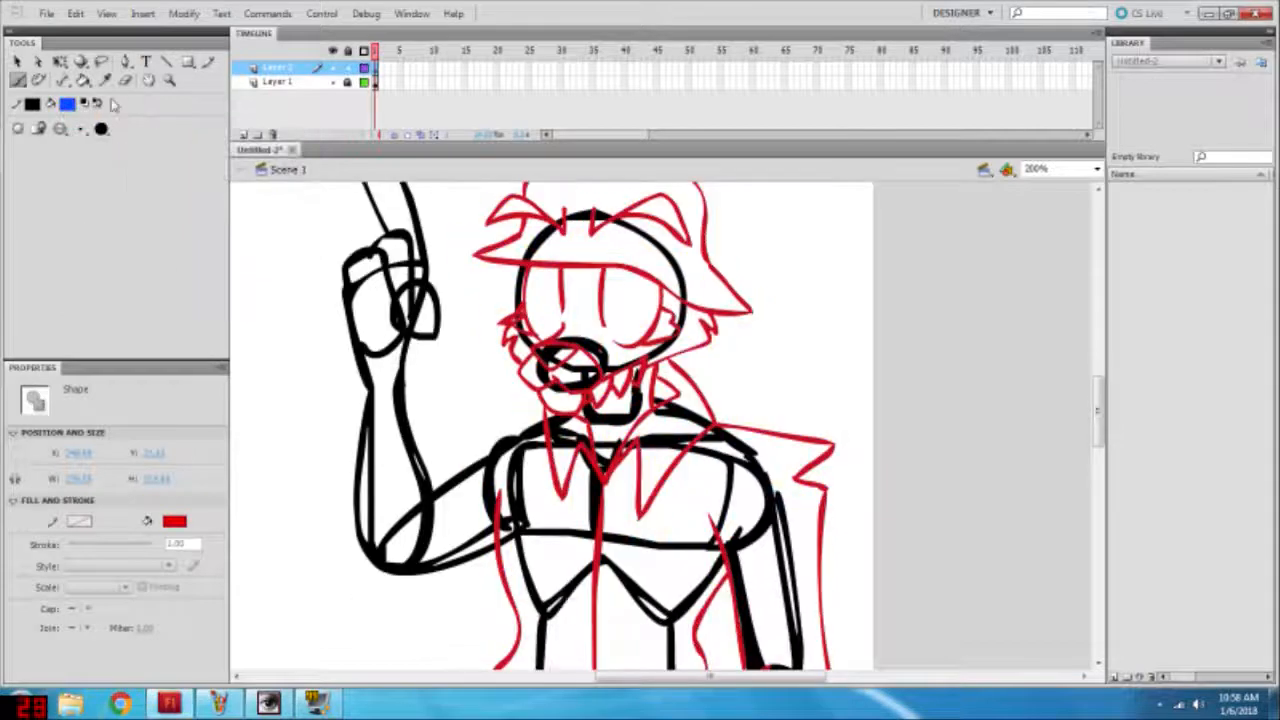
pyautogui.click(17, 64)
pyautogui.click(18, 81)
pyautogui.moveTo(543, 407); pyautogui.dragTo(482, 416)
pyautogui.moveTo(441, 368)
pyautogui.mouseDown()
pyautogui.moveTo(292, 472)
pyautogui.moveTo(377, 430)
pyautogui.moveTo(303, 461)
pyautogui.mouseUp()
pyautogui.hotkey('ctrl', 'z')
pyautogui.moveTo(303, 461)
pyautogui.mouseDown()
pyautogui.moveTo(429, 366)
pyautogui.moveTo(434, 421)
pyautogui.moveTo(306, 464)
pyautogui.mouseUp()
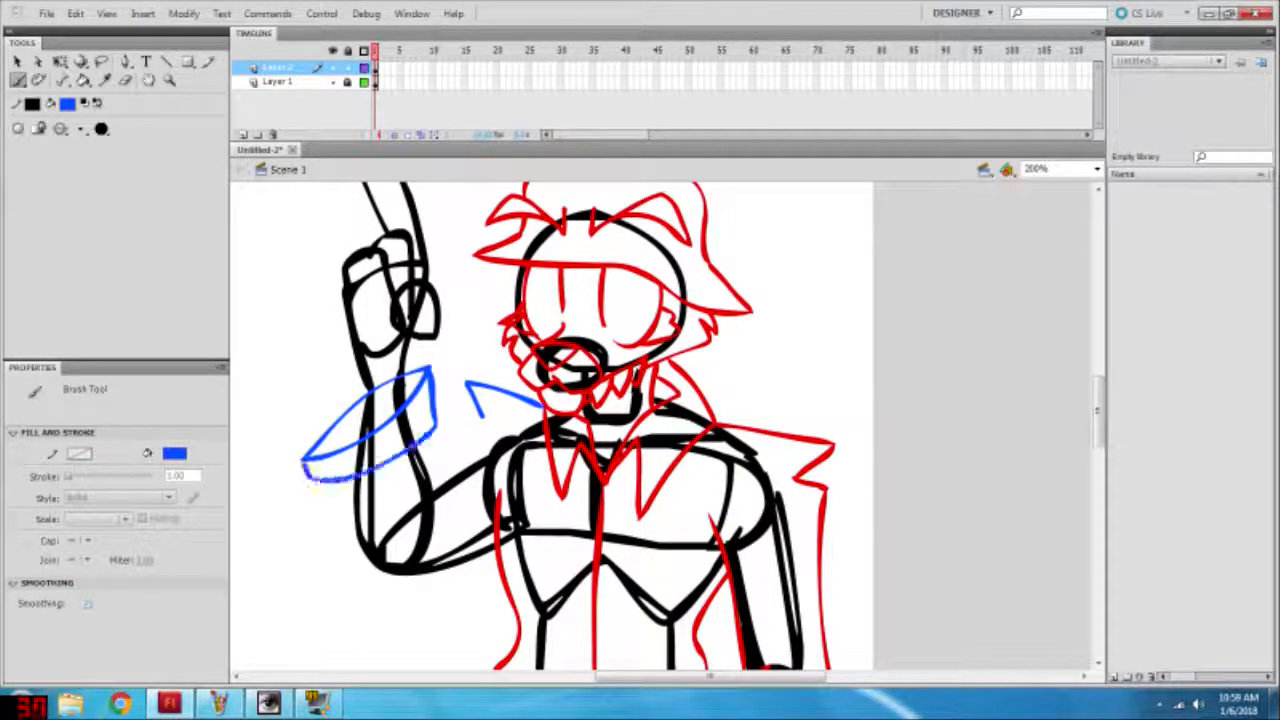
pyautogui.hotkey('ctrl', 'z')
pyautogui.hotkey('ctrl', 'z')
pyautogui.hotkey('ctrl', 'z')
# Step: Brush a wide, tilted blue sleeve cuff around the raised forearm, redoing rejected strokes
pyautogui.moveTo(430, 362)
pyautogui.mouseDown()
pyautogui.moveTo(317, 448)
pyautogui.moveTo(332, 422)
pyautogui.mouseUp()
pyautogui.moveTo(368, 386)
pyautogui.mouseDown()
pyautogui.moveTo(312, 505)
pyautogui.moveTo(386, 486)
pyautogui.moveTo(441, 428)
pyautogui.moveTo(432, 363)
pyautogui.mouseUp()
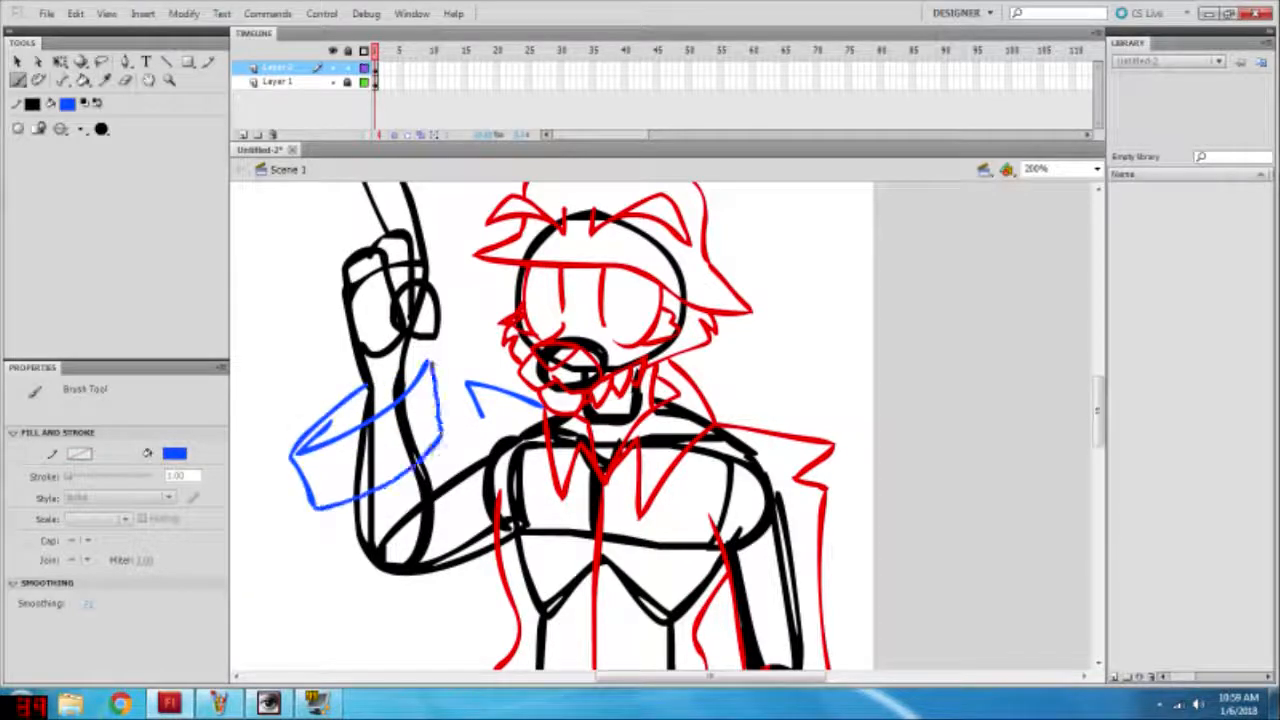
pyautogui.hotkey('ctrl', 'z')
pyautogui.moveTo(439, 436)
pyautogui.mouseDown()
pyautogui.moveTo(442, 350)
pyautogui.moveTo(371, 386)
pyautogui.moveTo(416, 354)
pyautogui.moveTo(440, 437)
pyautogui.mouseUp()
pyautogui.hotkey('ctrl', 'z')
pyautogui.hotkey('ctrl', 'z')
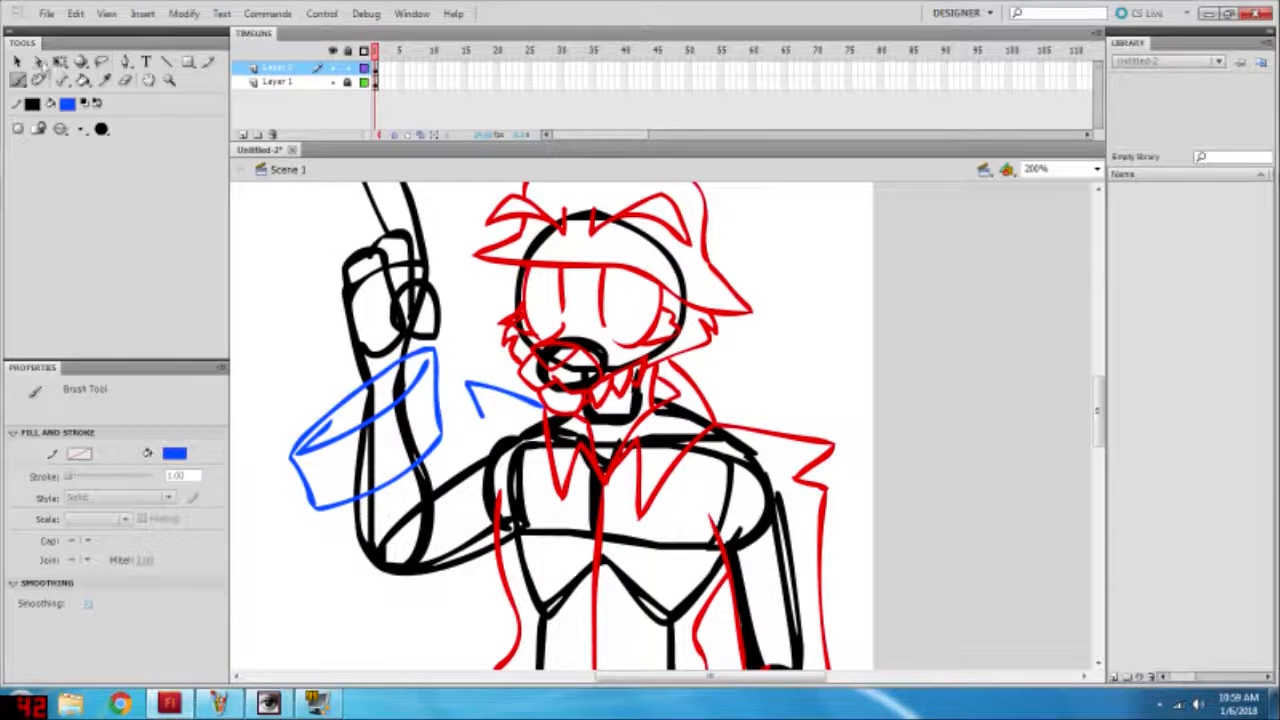
# Step: Select the blue cuff and shorten it slightly from its lower edge with Free Transform
pyautogui.click(17, 62)
pyautogui.click(437, 398)
pyautogui.click(60, 62)
pyautogui.moveTo(366, 510); pyautogui.dragTo(367, 484)
pyautogui.click(484, 350)
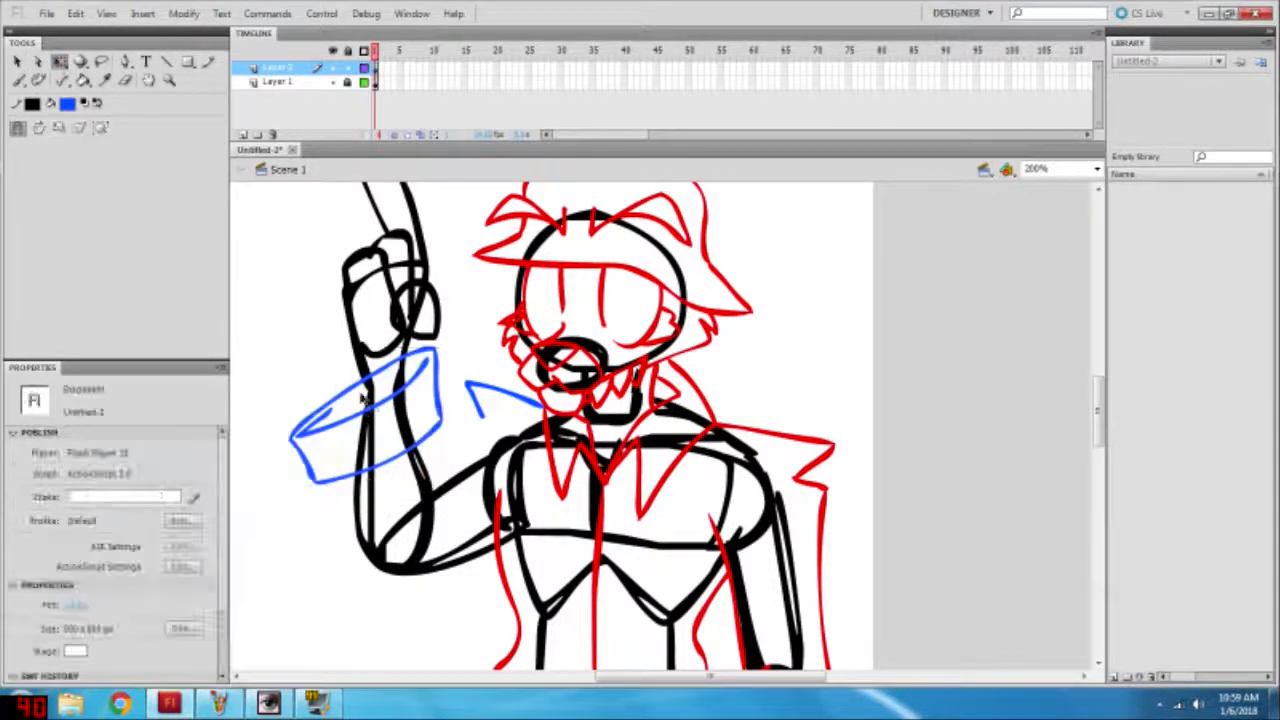
# Step: Brush the blue sleeve edges from the cuff around the bent elbow, and extend the shoulder's jagged fold downward
pyautogui.click(18, 80)
pyautogui.scroll(-3, 428, 306)
pyautogui.moveTo(324, 340)
pyautogui.mouseDown()
pyautogui.moveTo(427, 491)
pyautogui.moveTo(500, 440)
pyautogui.mouseUp()
pyautogui.moveTo(483, 273); pyautogui.dragTo(456, 356)
pyautogui.scroll(3, 456, 356)
pyautogui.scroll(2, 456, 356)
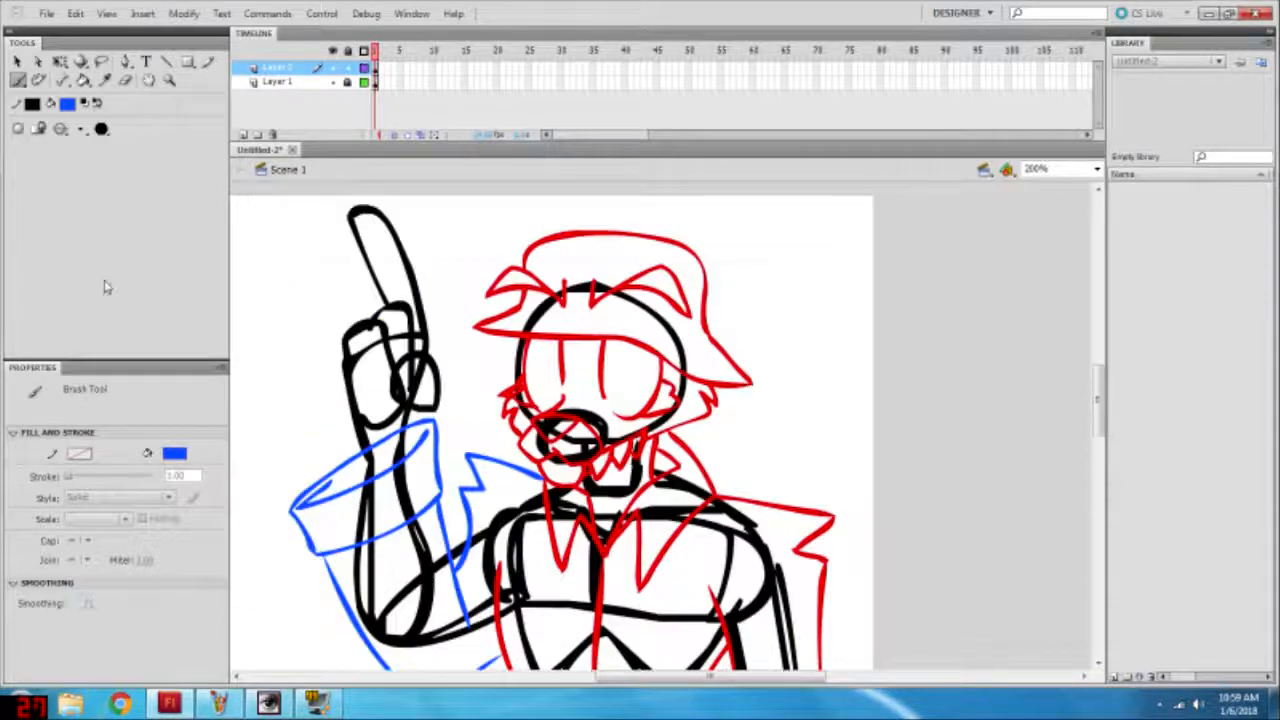
# Step: Set the brush fill to red and brush the fist, thumb and wrist over the mannequin's raised hand, redoing rejected strokes
pyautogui.click(67, 103)
pyautogui.click(80, 222)
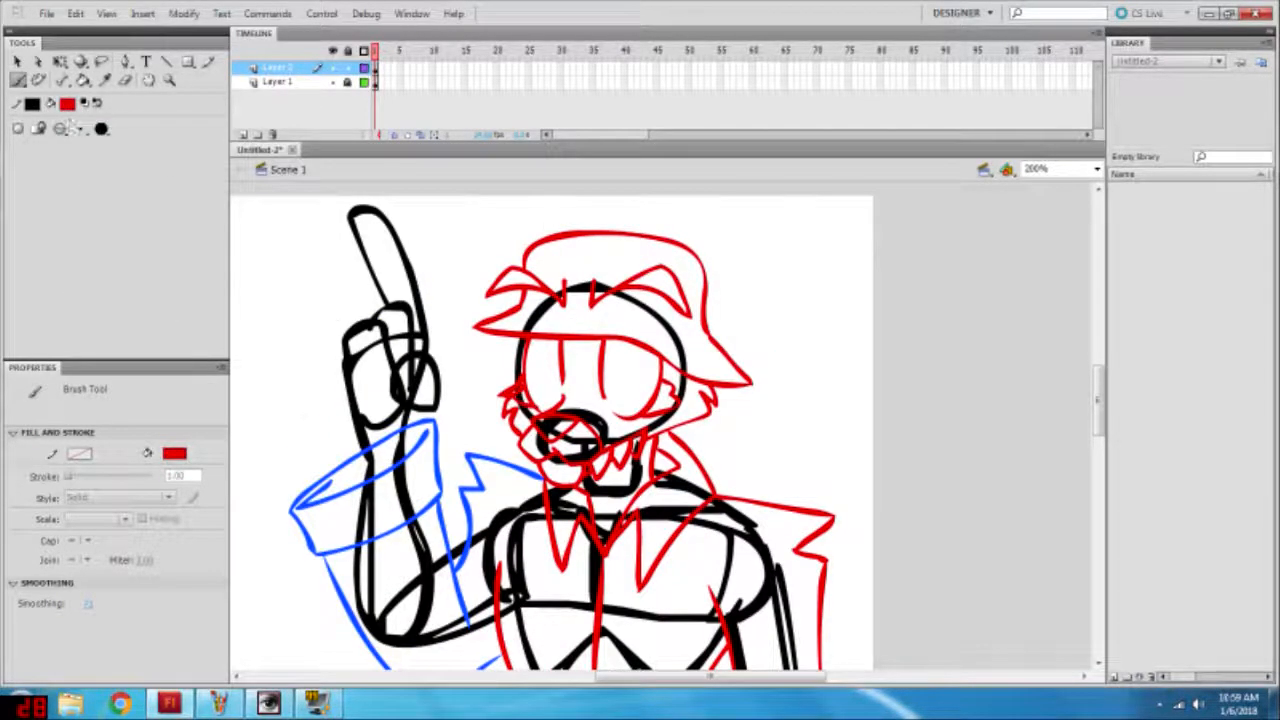
pyautogui.moveTo(393, 342); pyautogui.dragTo(386, 414)
pyautogui.moveTo(373, 350); pyautogui.dragTo(384, 386)
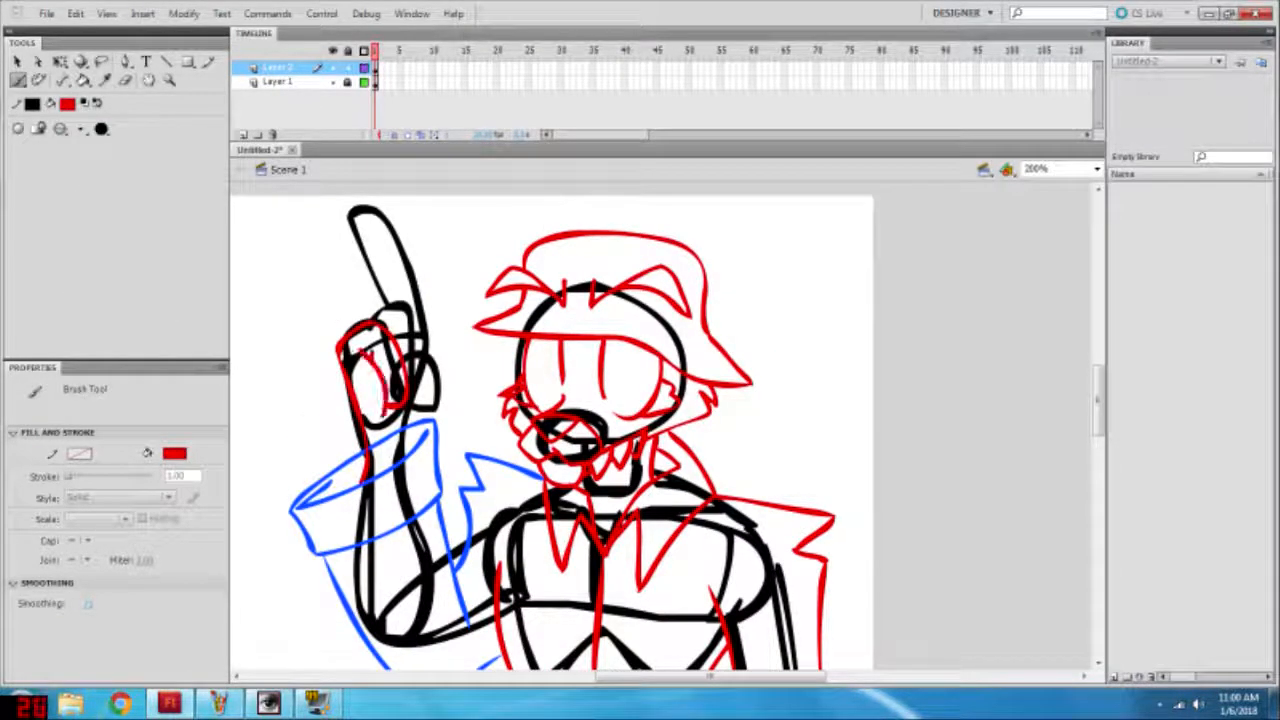
pyautogui.hotkey('ctrl', 'z')
pyautogui.hotkey('ctrl', 'z')
pyautogui.hotkey('ctrl', 'z')
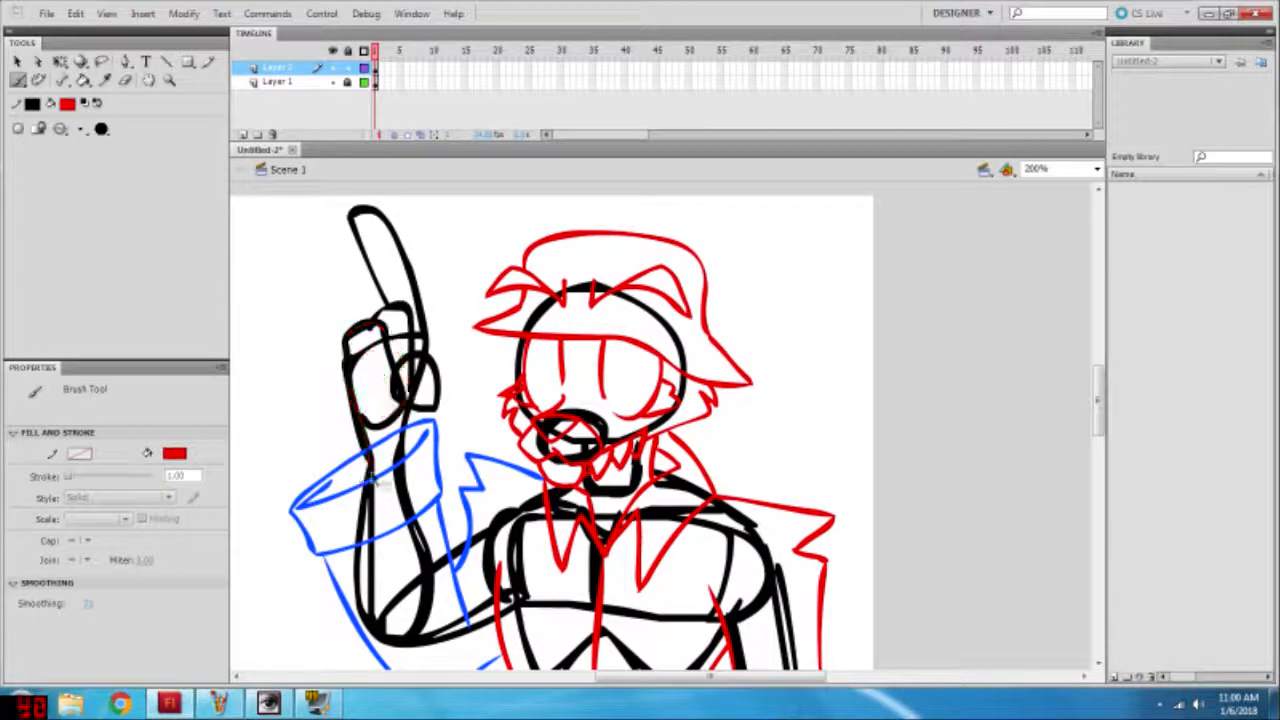
pyautogui.moveTo(363, 482)
pyautogui.mouseDown()
pyautogui.moveTo(332, 374)
pyautogui.moveTo(405, 406)
pyautogui.moveTo(361, 364)
pyautogui.moveTo(412, 376)
pyautogui.moveTo(410, 402)
pyautogui.mouseUp()
pyautogui.moveTo(412, 354); pyautogui.dragTo(408, 405)
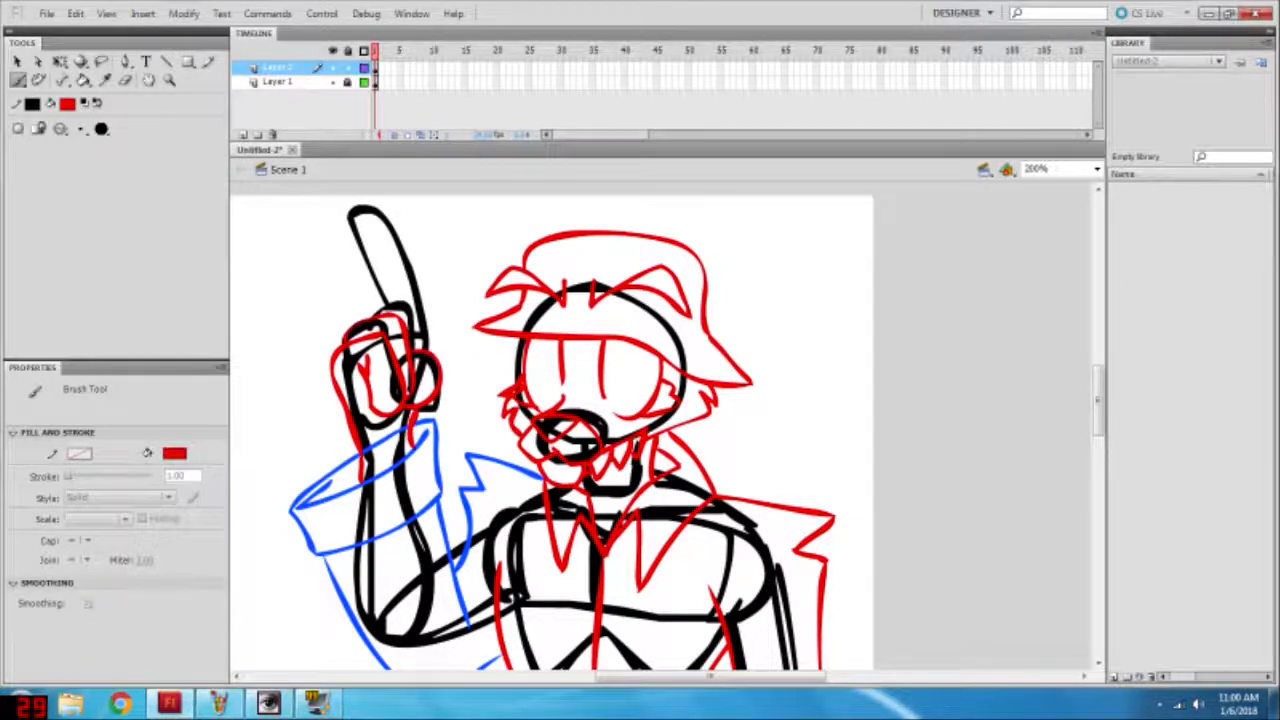
pyautogui.scroll(3, 368, 400)
pyautogui.moveTo(378, 325); pyautogui.dragTo(415, 421)
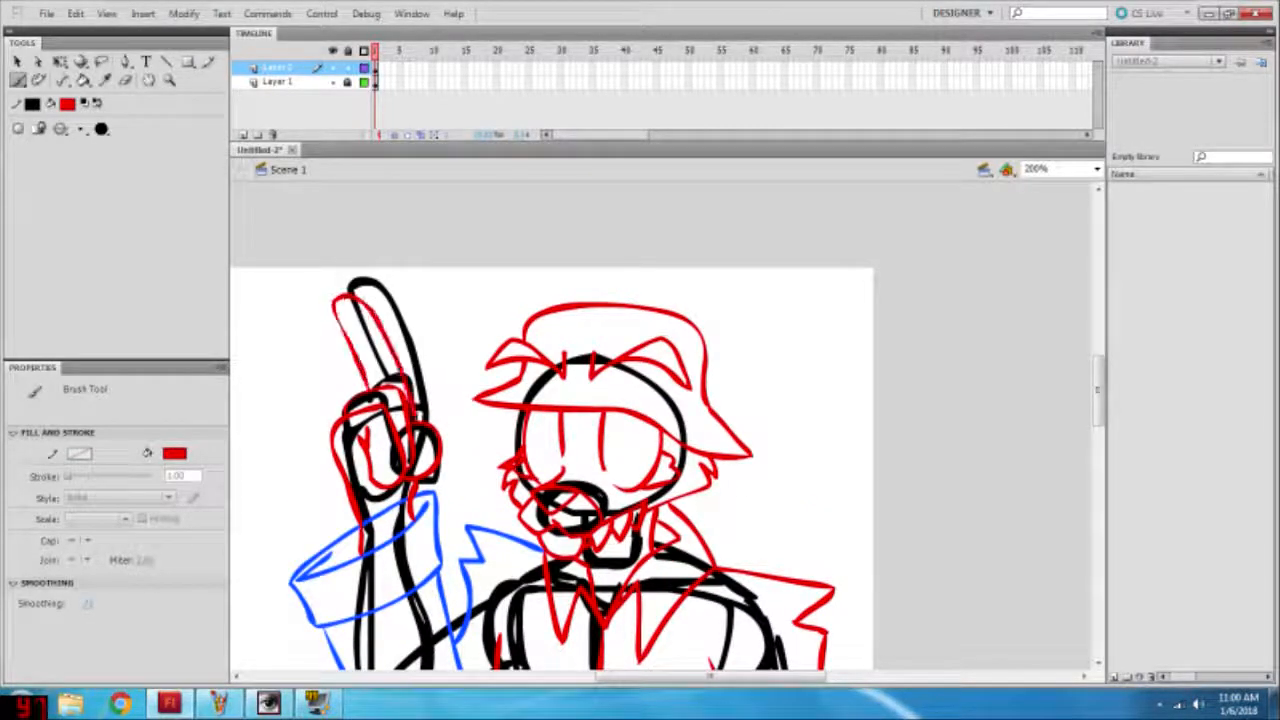
pyautogui.hotkey('ctrl', 'z')
pyautogui.moveTo(366, 387)
pyautogui.mouseDown()
pyautogui.moveTo(388, 308)
pyautogui.moveTo(414, 422)
pyautogui.moveTo(351, 325)
pyautogui.moveTo(396, 354)
pyautogui.moveTo(408, 404)
pyautogui.mouseUp()
pyautogui.hotkey('ctrl', 'z')
pyautogui.hotkey('ctrl', 'z')
pyautogui.press('v')
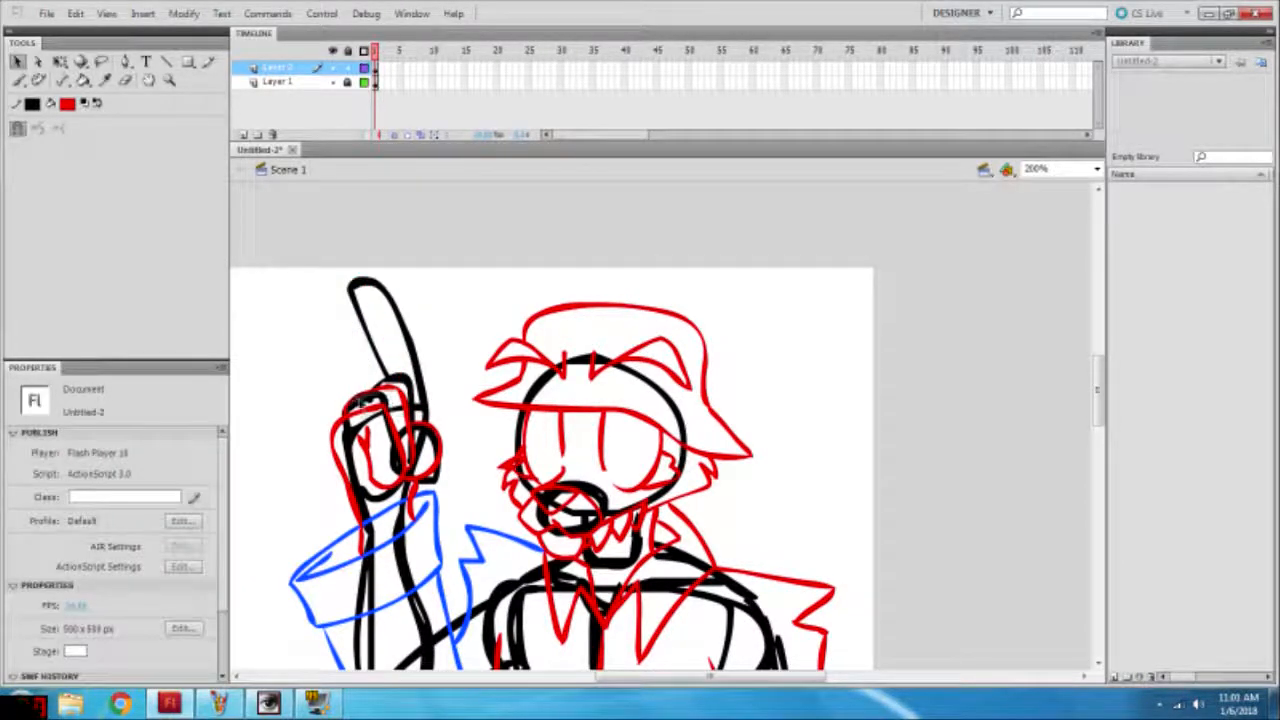
pyautogui.press('b')
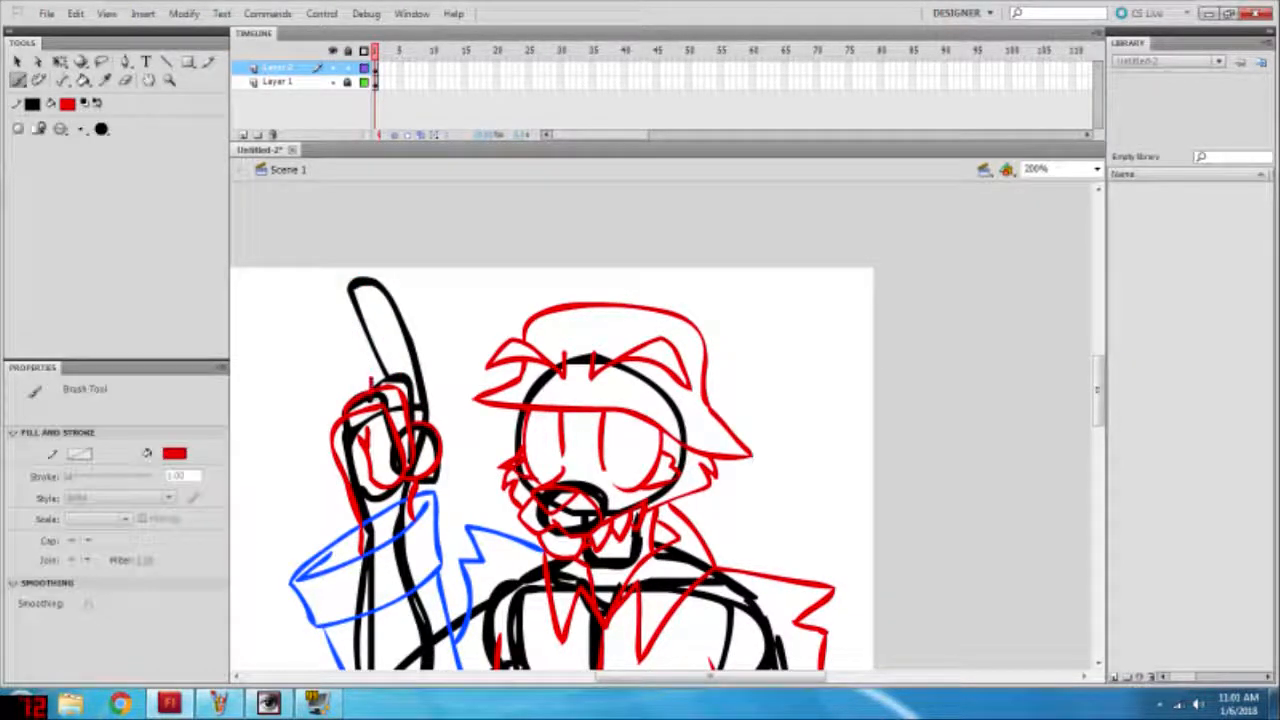
pyautogui.moveTo(357, 390)
pyautogui.mouseDown()
pyautogui.moveTo(323, 290)
pyautogui.moveTo(350, 285)
pyautogui.moveTo(397, 378)
pyautogui.mouseUp()
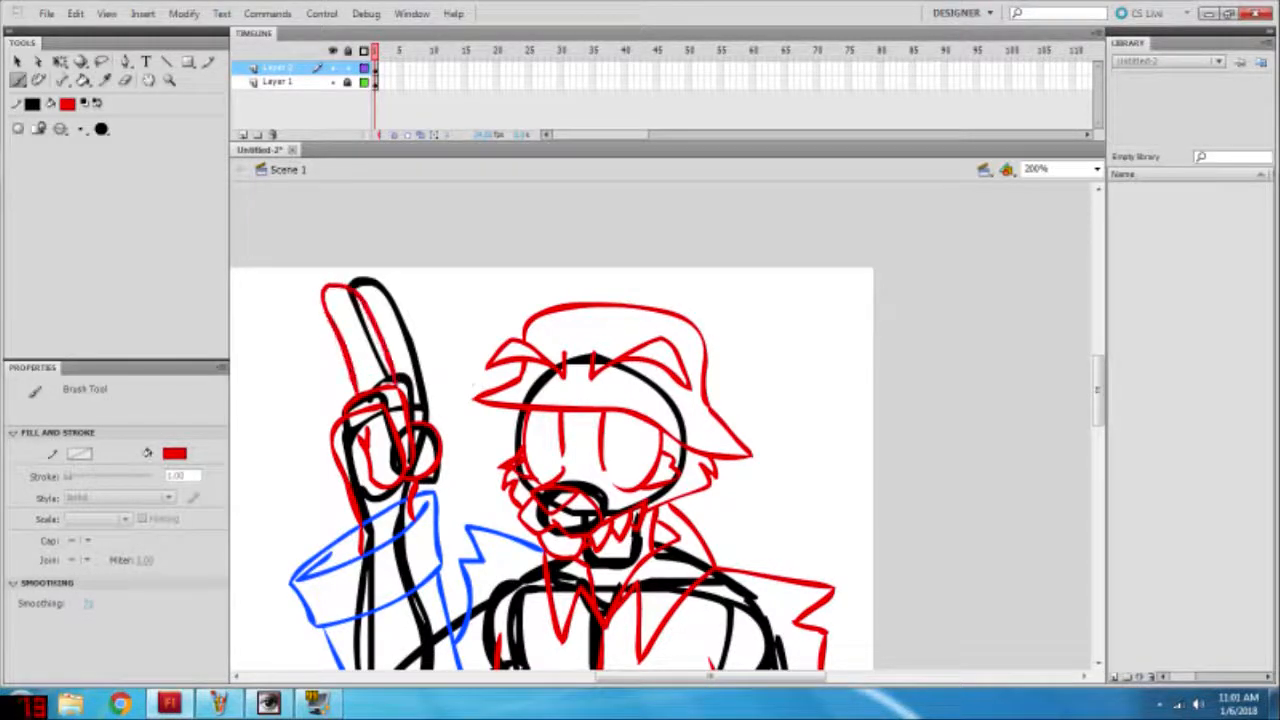
pyautogui.hotkey('ctrl', 'z')
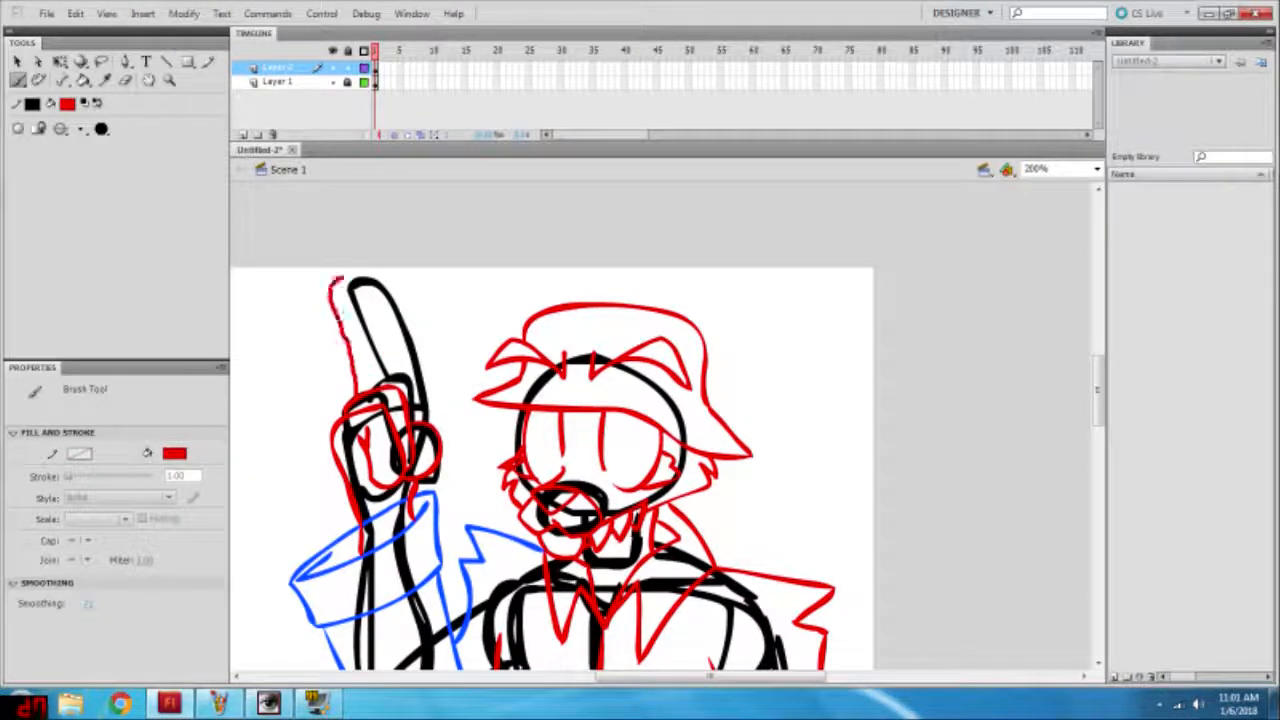
pyautogui.hotkey('ctrl', 'z')
pyautogui.moveTo(361, 388)
pyautogui.mouseDown()
pyautogui.moveTo(406, 352)
pyautogui.moveTo(411, 382)
pyautogui.mouseUp()
pyautogui.hotkey('ctrl', 'z')
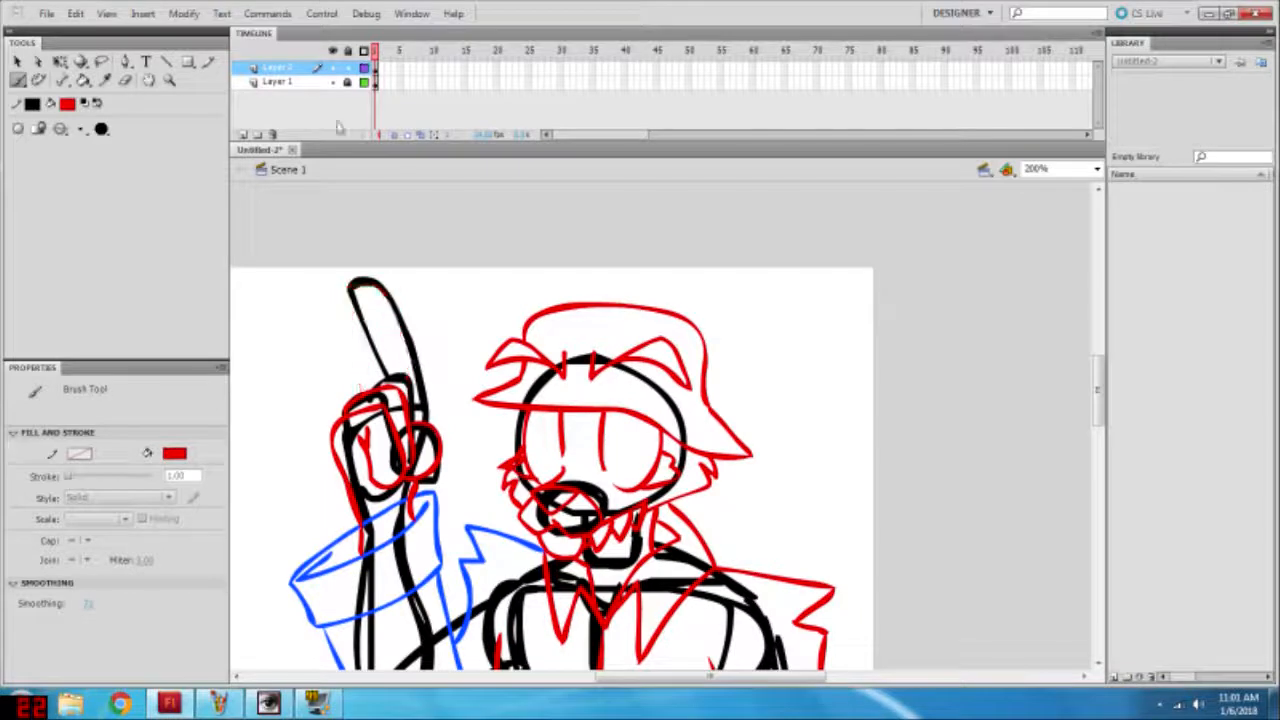
# Step: Brush a red index finger rising from the fist and leaning slightly right, undoing rejected strokes
pyautogui.moveTo(411, 308)
pyautogui.mouseDown()
pyautogui.moveTo(411, 382)
pyautogui.moveTo(334, 295)
pyautogui.moveTo(396, 378)
pyautogui.moveTo(430, 374)
pyautogui.moveTo(411, 420)
pyautogui.moveTo(429, 284)
pyautogui.moveTo(412, 398)
pyautogui.mouseUp()
pyautogui.hotkey('ctrl', 'z')
pyautogui.hotkey('ctrl', 'z')
pyautogui.hotkey('ctrl', 'z')
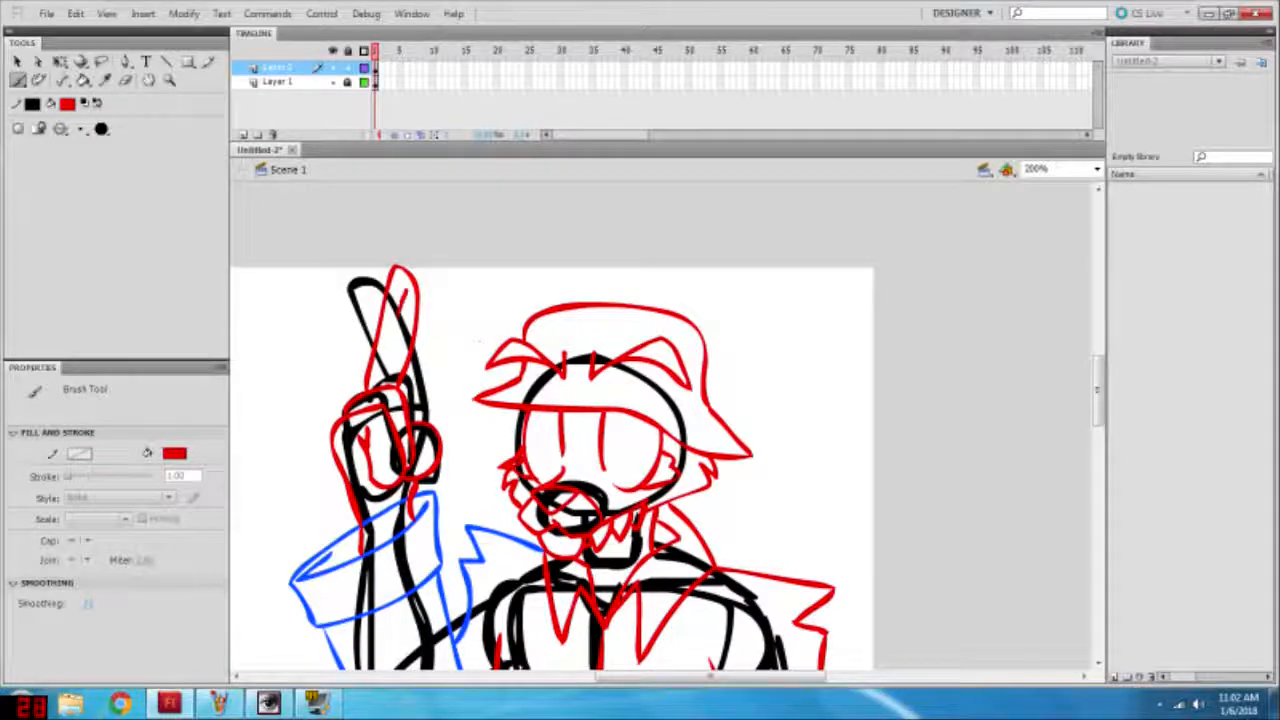
pyautogui.hotkey('ctrl', 'z')
# Step: Set the brush fill to blue and brush an oval pad on the raised finger and a curved claw at its tip
pyautogui.click(67, 104)
pyautogui.click(122, 216)
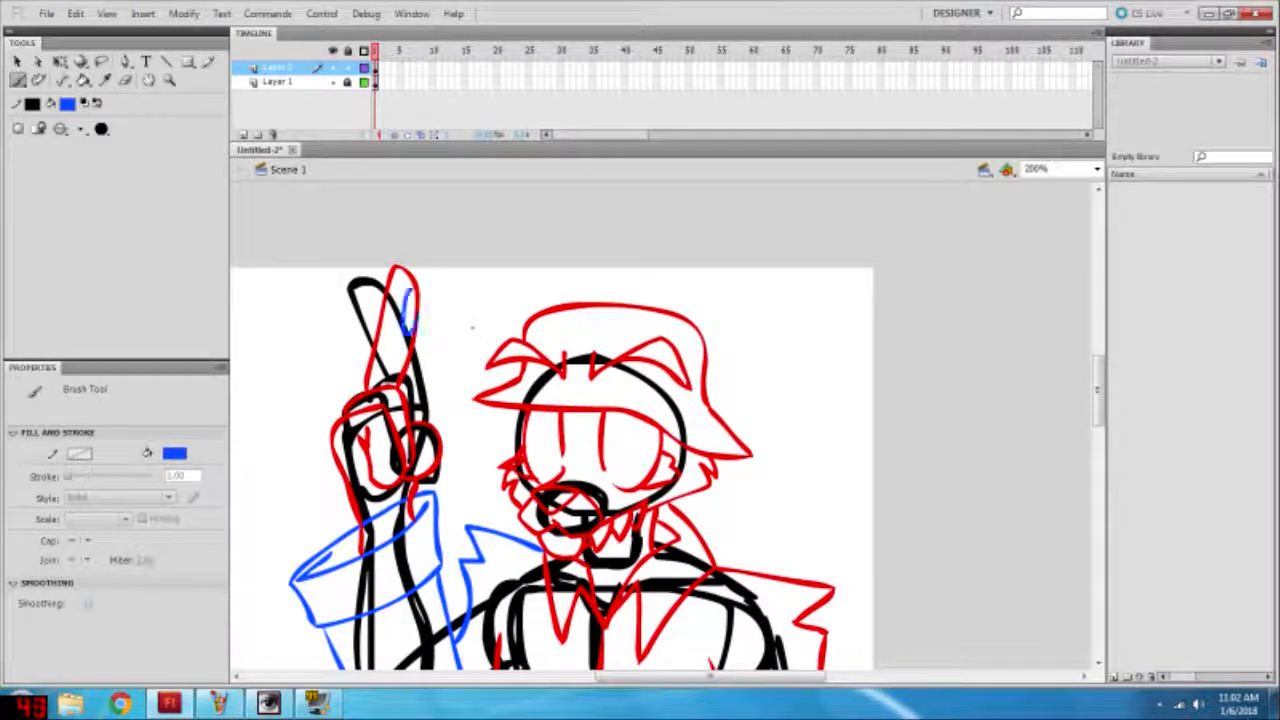
pyautogui.moveTo(410, 332); pyautogui.dragTo(414, 290)
pyautogui.press('v')
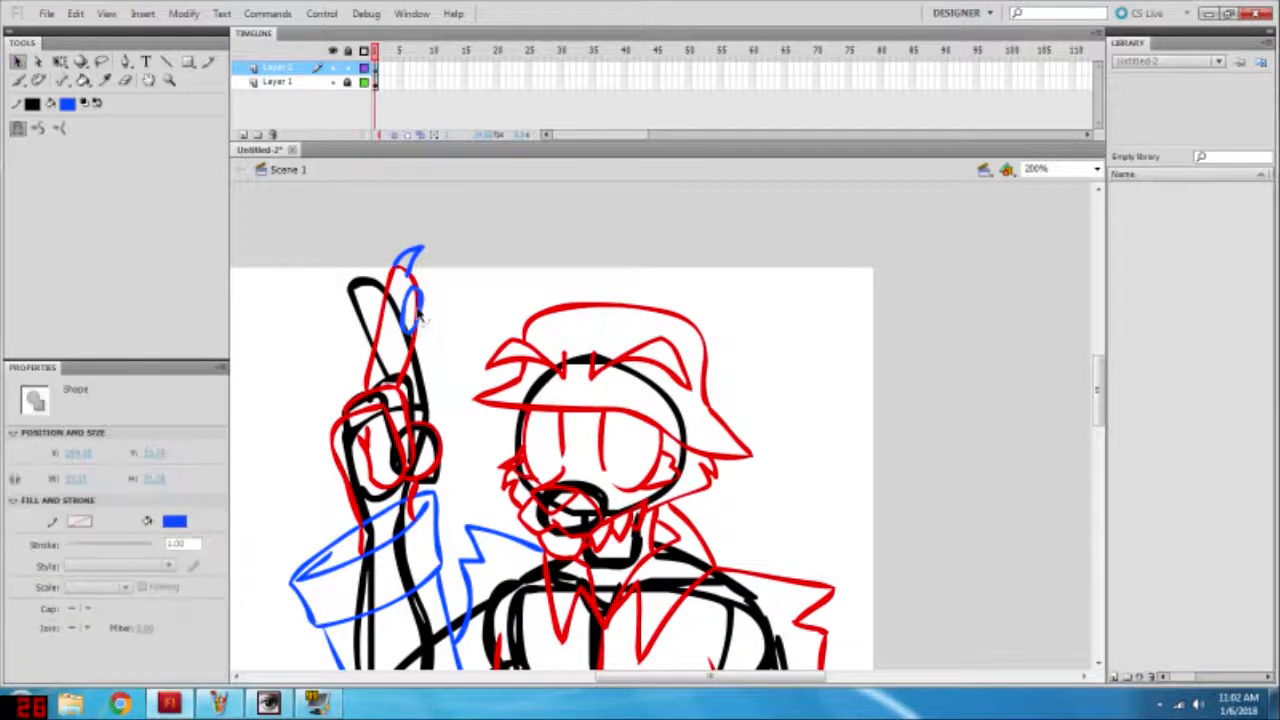
# Step: Select the raised finger with its pad and claw, and shorten and tilt it slightly left with Free Transform at 400% zoom
pyautogui.click(1097, 170)
pyautogui.click(1064, 257)
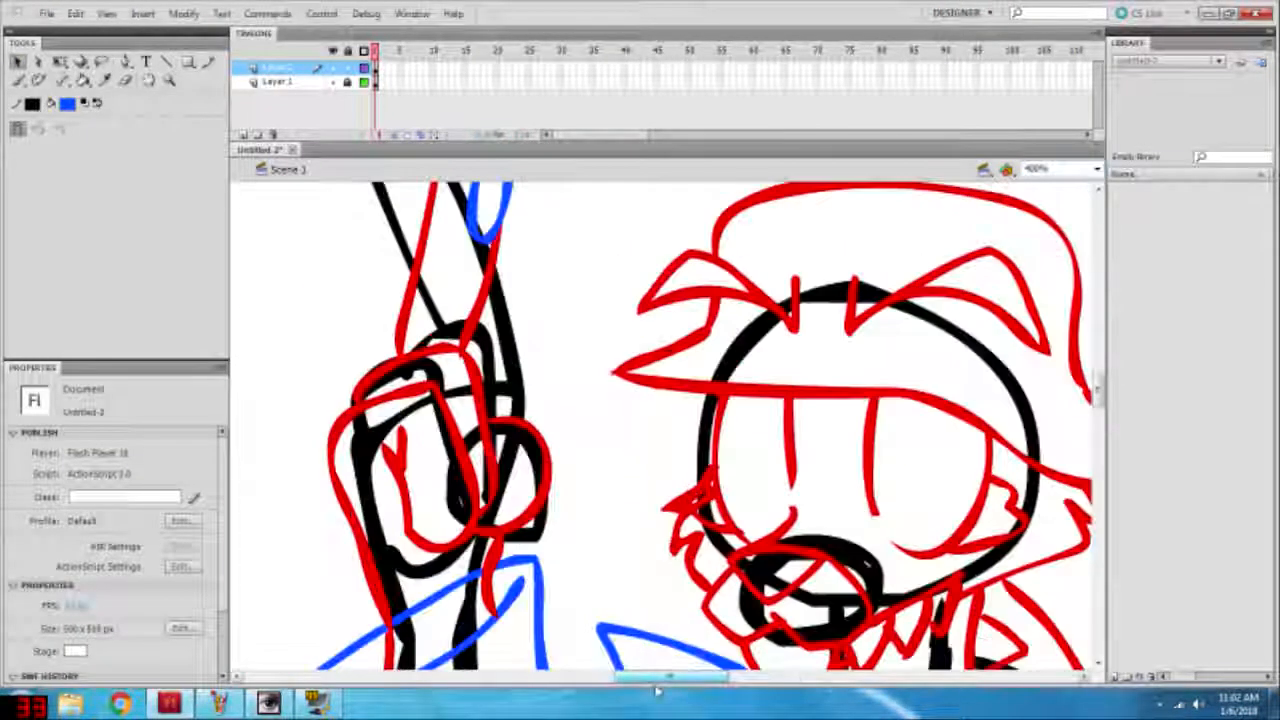
pyautogui.click(430, 346)
pyautogui.scroll(4, 517, 309)
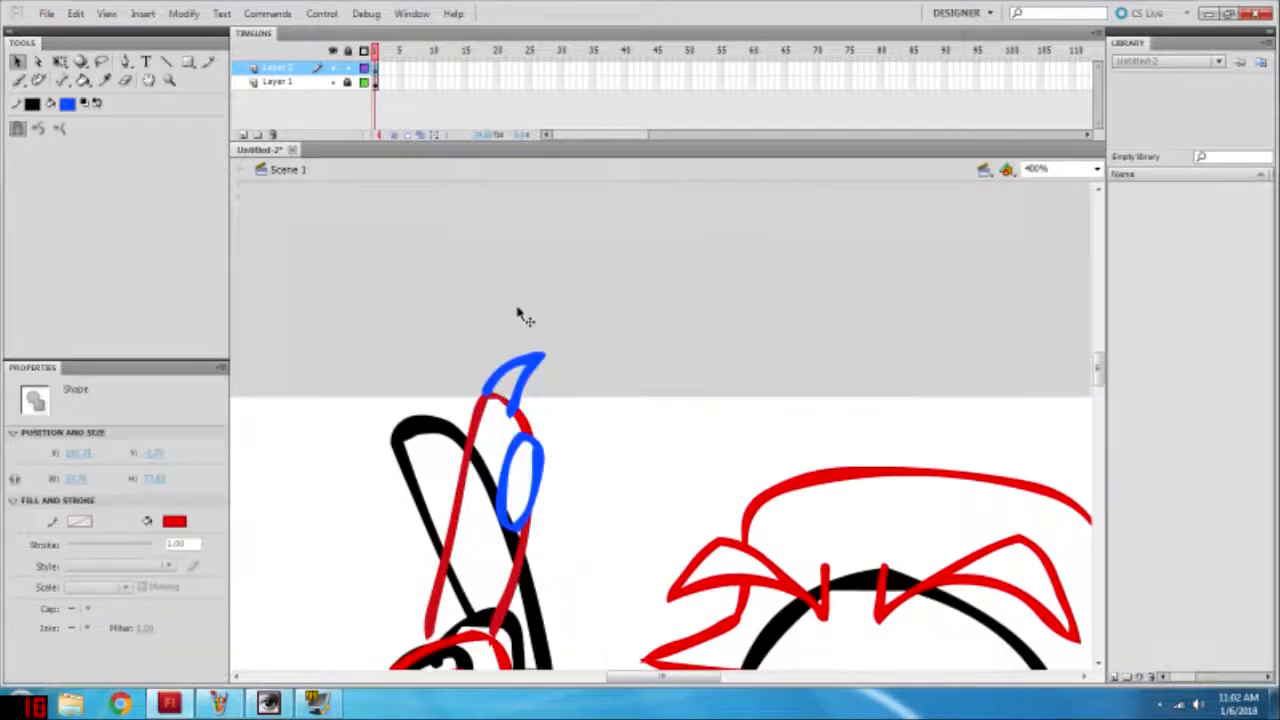
pyautogui.keyDown('shift'); pyautogui.click(515, 407); pyautogui.keyUp('shift')
pyautogui.keyDown('shift'); pyautogui.click(517, 440); pyautogui.keyUp('shift')
pyautogui.click(60, 62)
pyautogui.scroll(-2, 555, 272)
pyautogui.moveTo(546, 207); pyautogui.dragTo(545, 249)
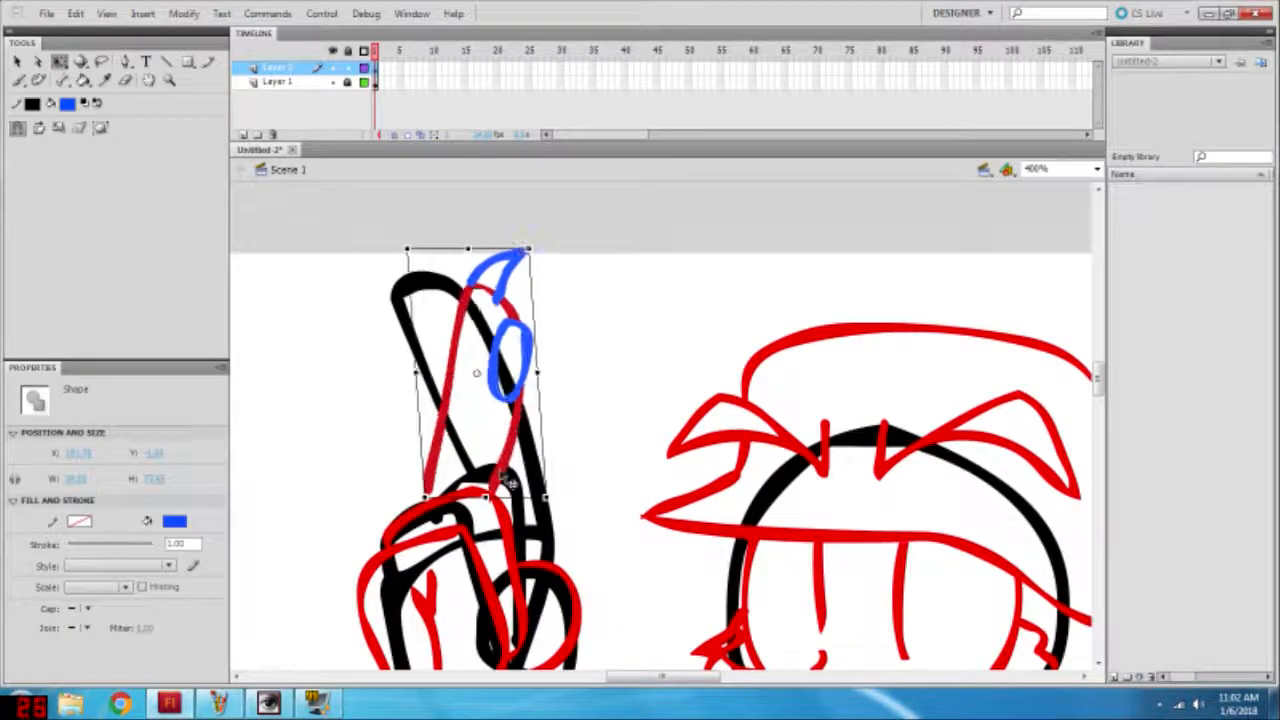
pyautogui.click(594, 443)
# Step: Hide Layer 1, inspect the whole character at Show All, and return to the raised hand at 200% with the Brush tool
pyautogui.scroll(-3, 487, 362)
pyautogui.scroll(-6, 528, 368)
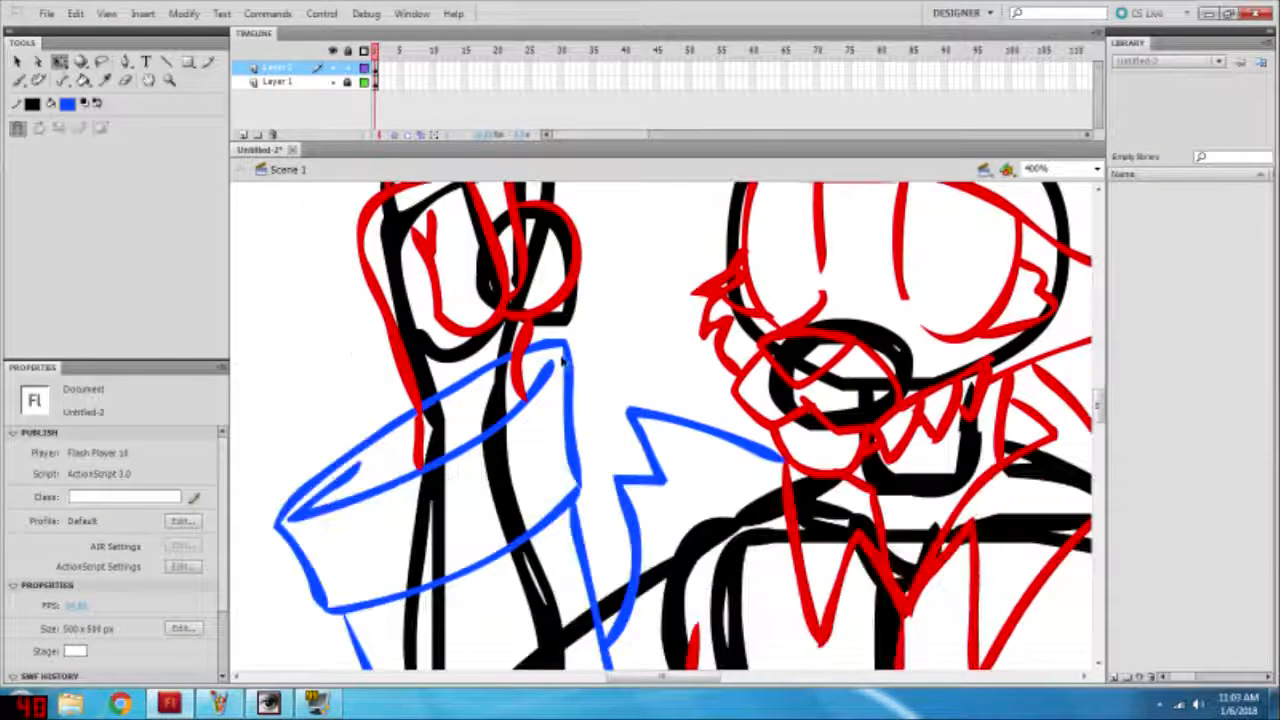
pyautogui.click(1097, 169)
pyautogui.click(1050, 246)
pyautogui.scroll(8, 1000, 342)
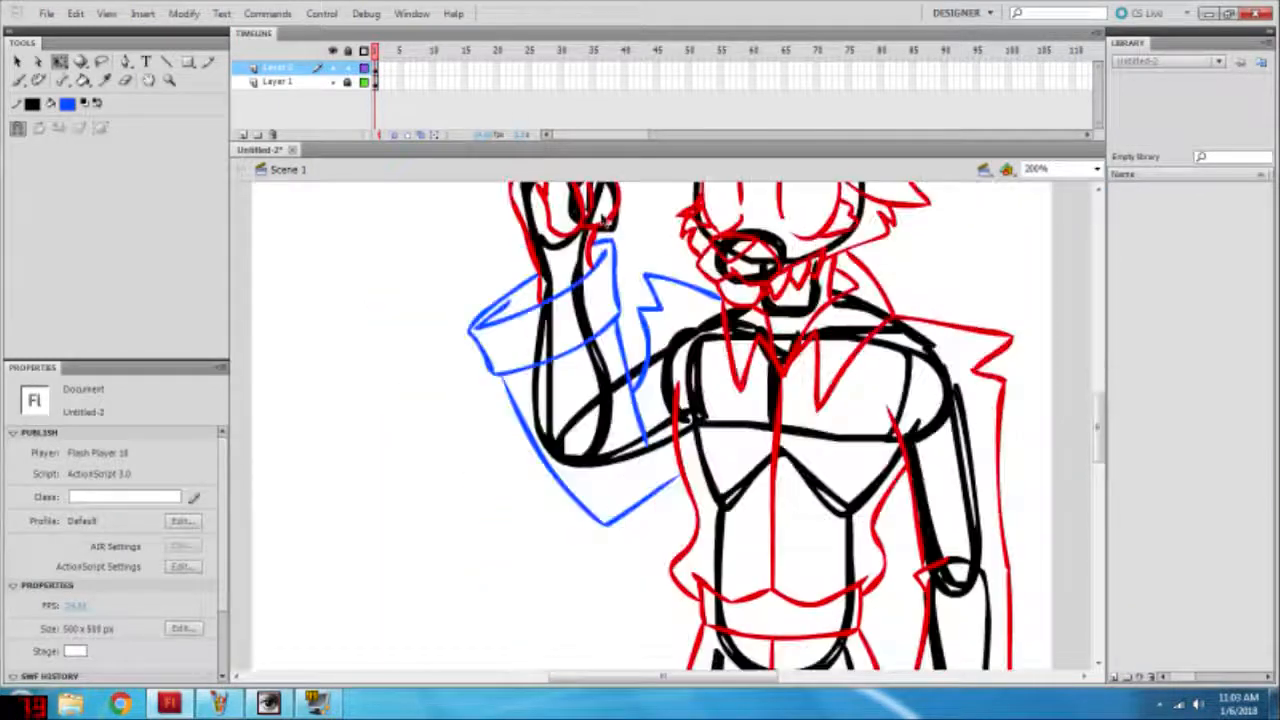
pyautogui.click(333, 82)
pyautogui.click(1097, 169)
pyautogui.click(1045, 206)
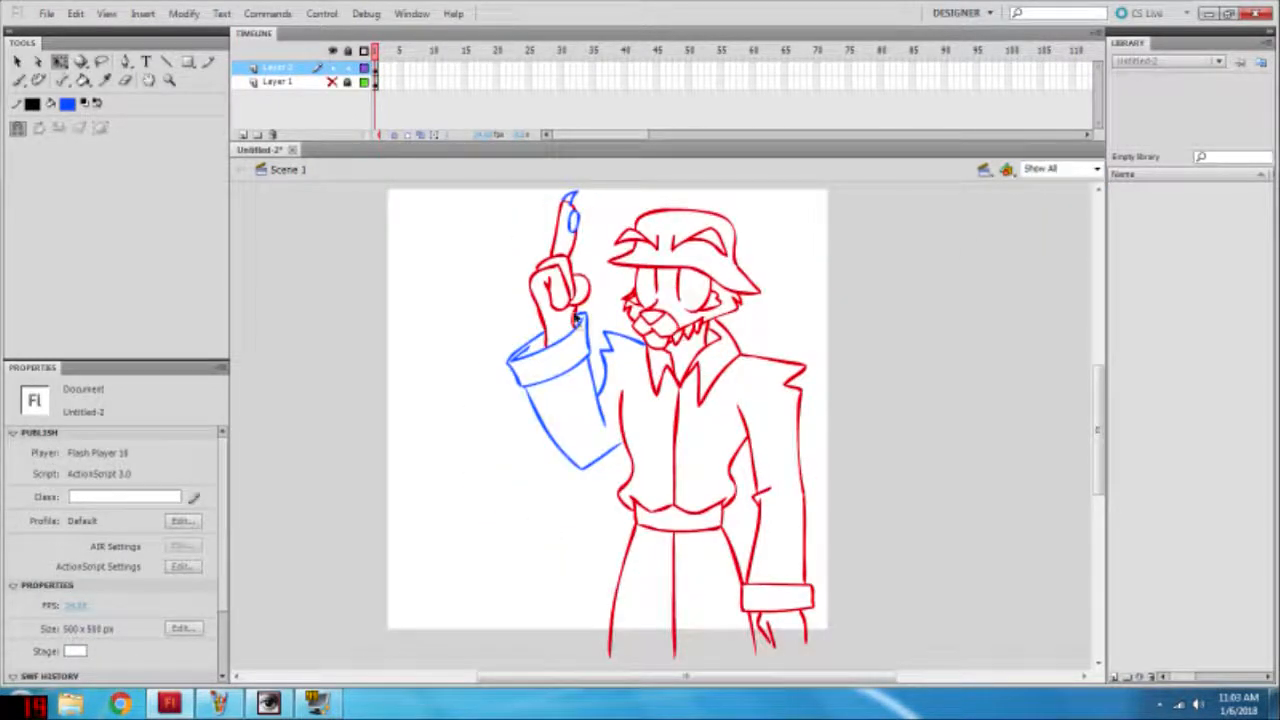
pyautogui.click(1097, 169)
pyautogui.click(1050, 246)
pyautogui.scroll(4, 500, 272)
pyautogui.click(18, 81)
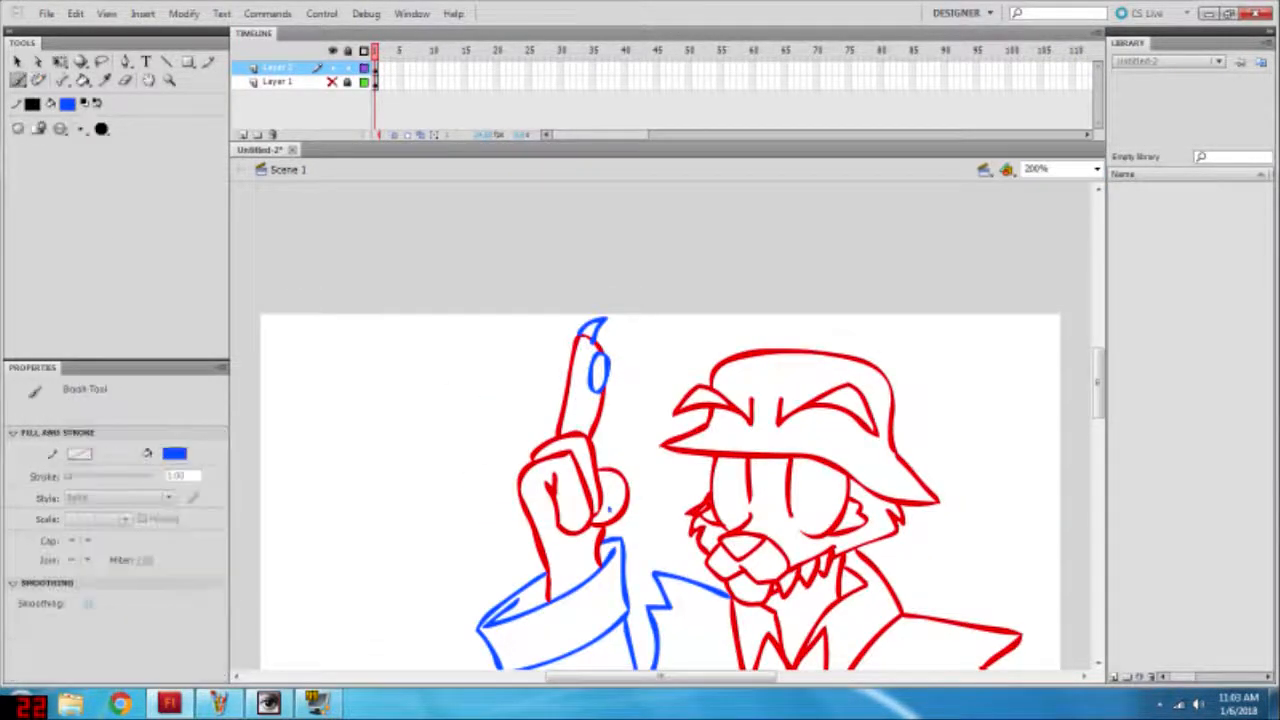
# Step: Brush small blue claws beneath the fist's curled fingers, set the brush fill to green and add another claw beside the thumb
pyautogui.moveTo(577, 530); pyautogui.dragTo(597, 526)
pyautogui.click(176, 454)
pyautogui.click(177, 560)
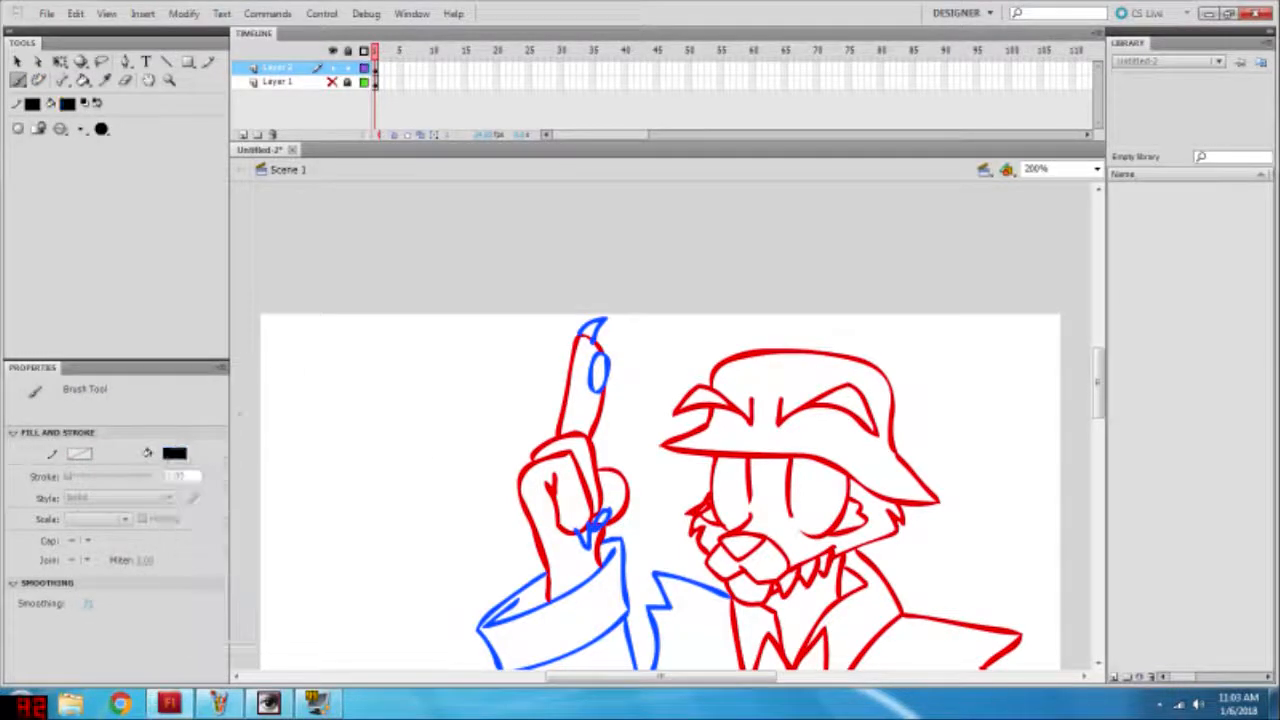
pyautogui.click(176, 455)
pyautogui.click(186, 560)
pyautogui.click(176, 455)
pyautogui.click(177, 574)
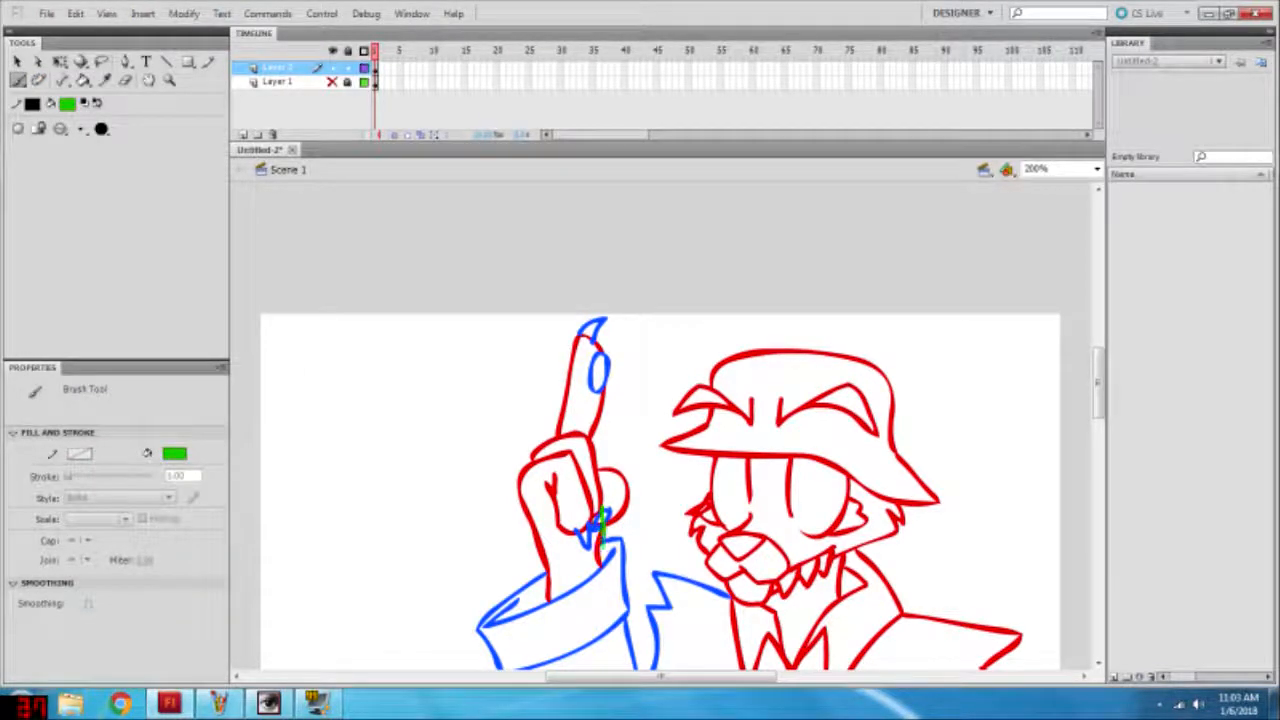
# Step: Brush a green claw under the front curled finger and a green finger line running down the fist
pyautogui.press('v')
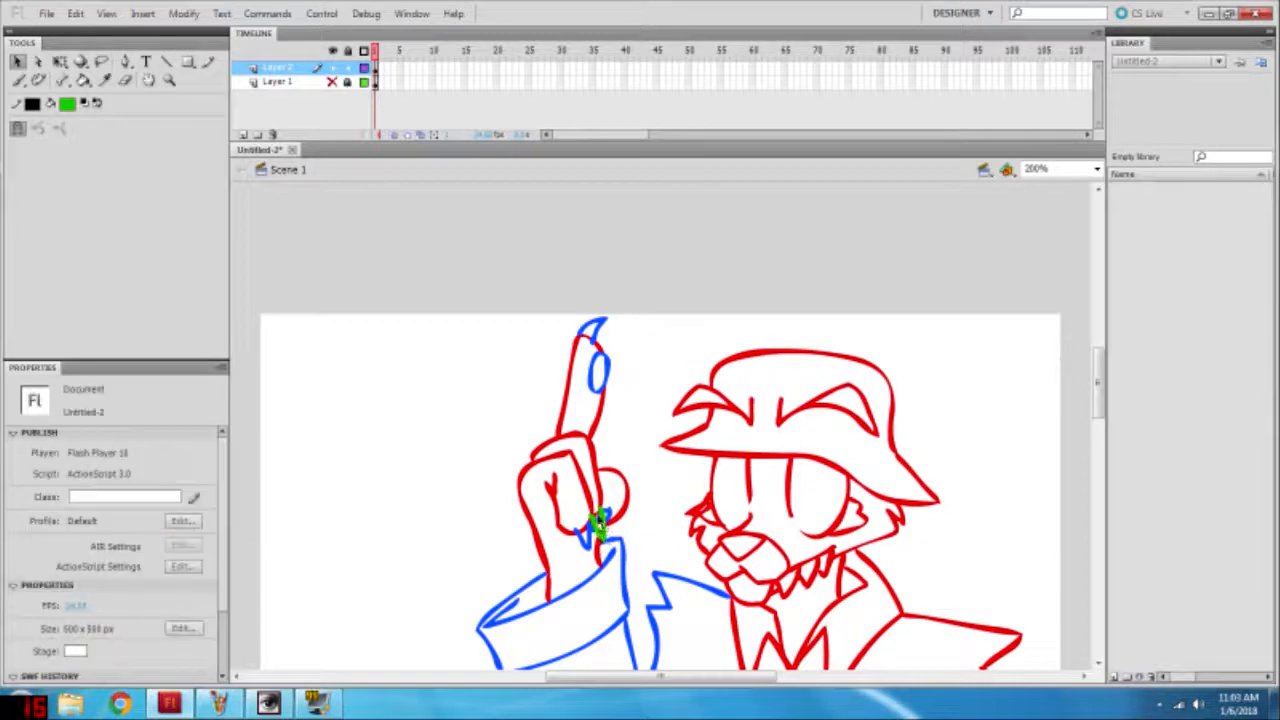
pyautogui.scroll(-2, 647, 507)
pyautogui.press('b')
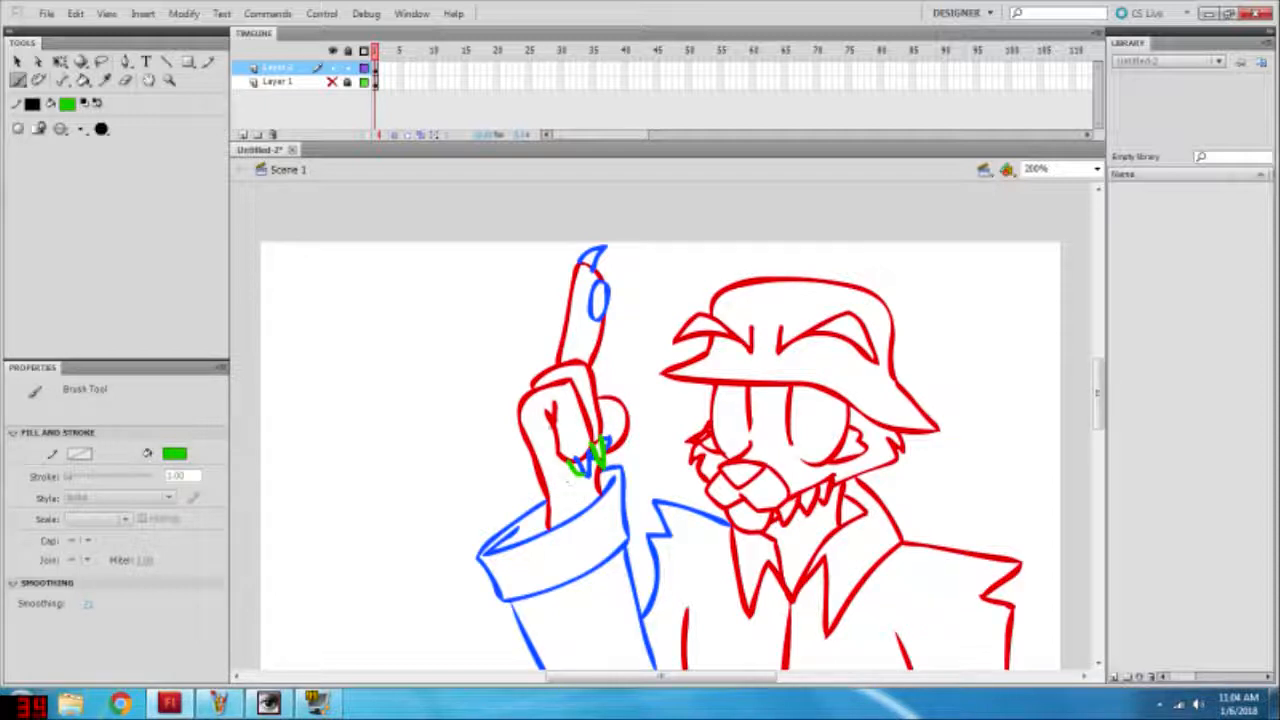
pyautogui.press('v')
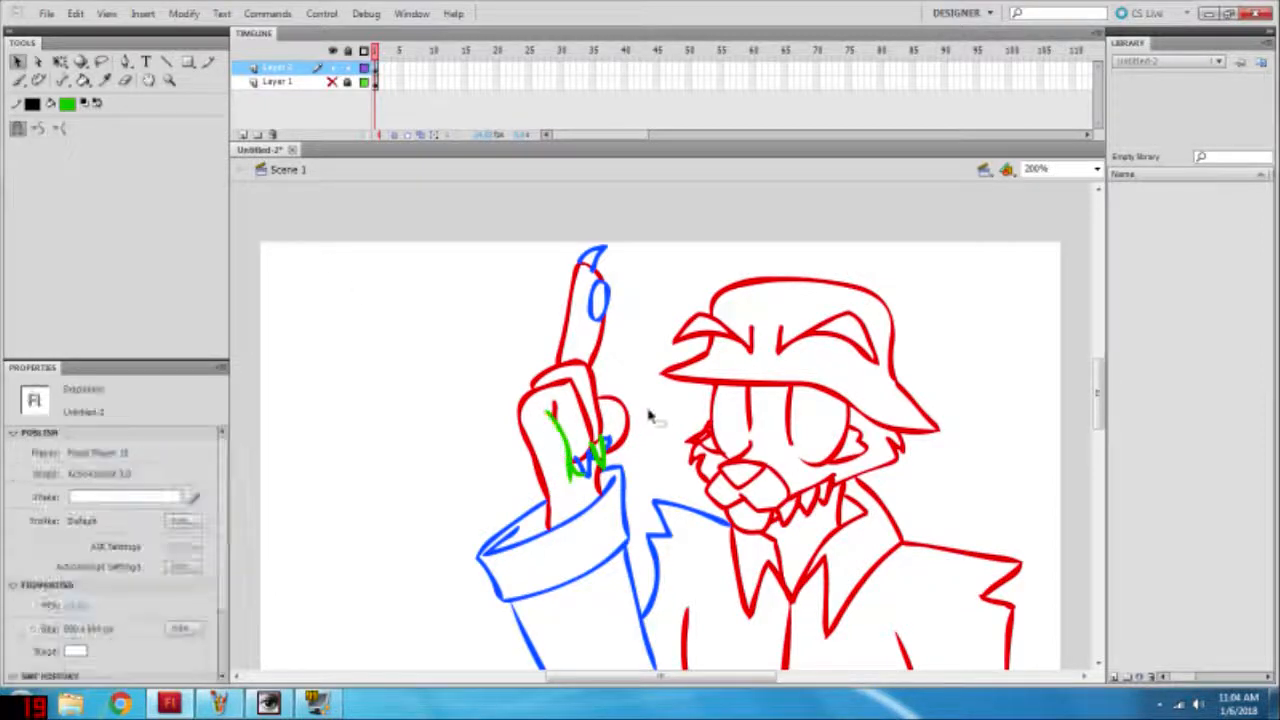
pyautogui.scroll(-3, 625, 308)
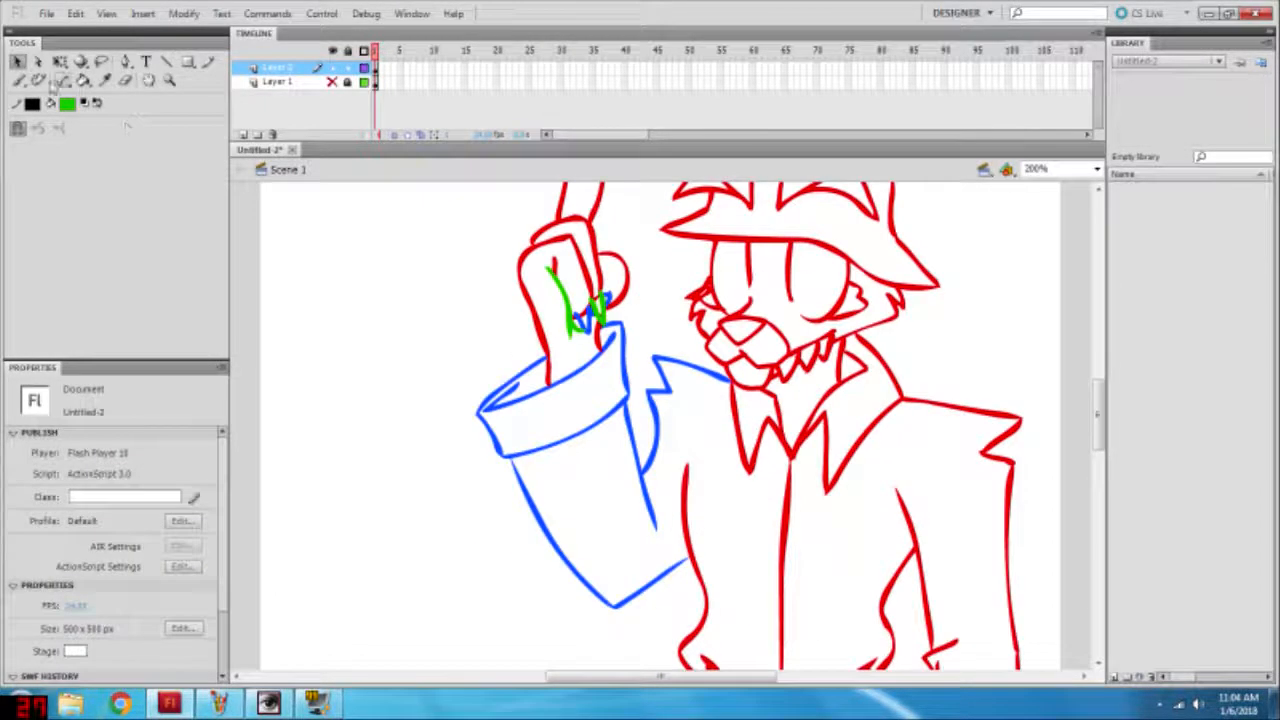
pyautogui.click(18, 80)
pyautogui.click(104, 129)
pyautogui.click(83, 129)
pyautogui.click(121, 219)
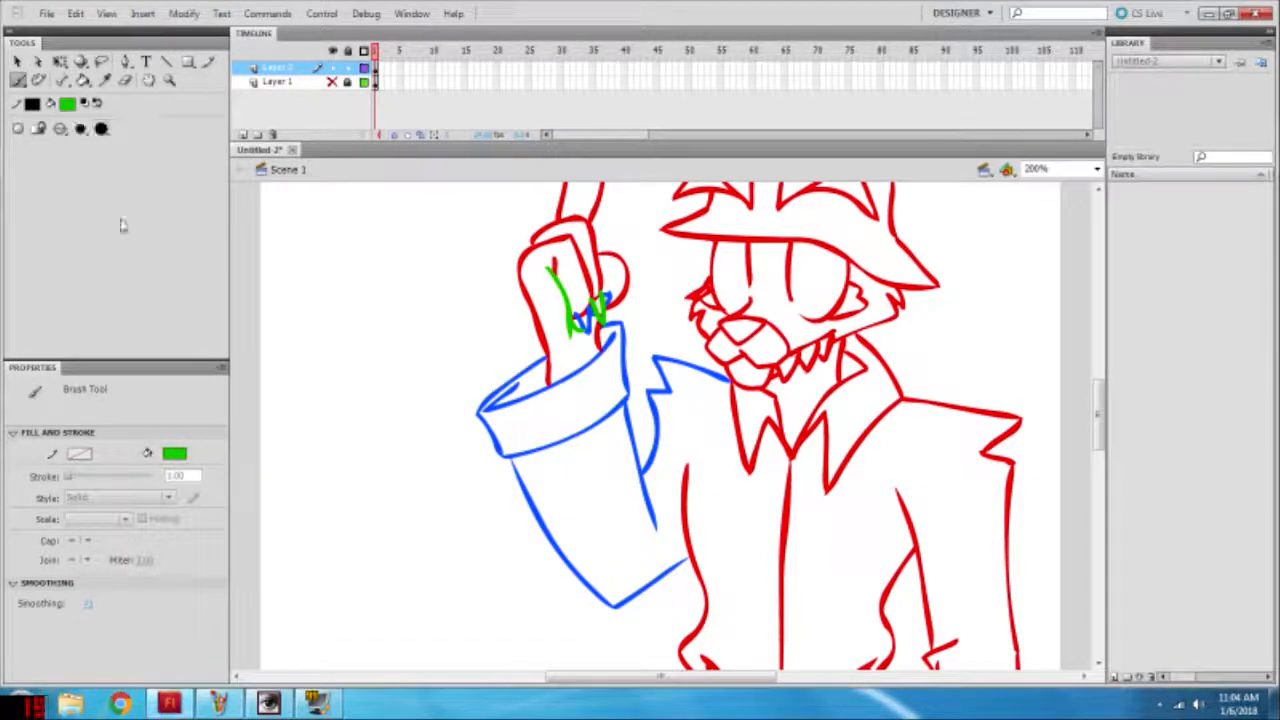
pyautogui.click(733, 274)
pyautogui.click(17, 62)
pyautogui.click(734, 274)
pyautogui.keyDown('shift'); pyautogui.click(803, 276); pyautogui.keyUp('shift')
pyautogui.click(60, 62)
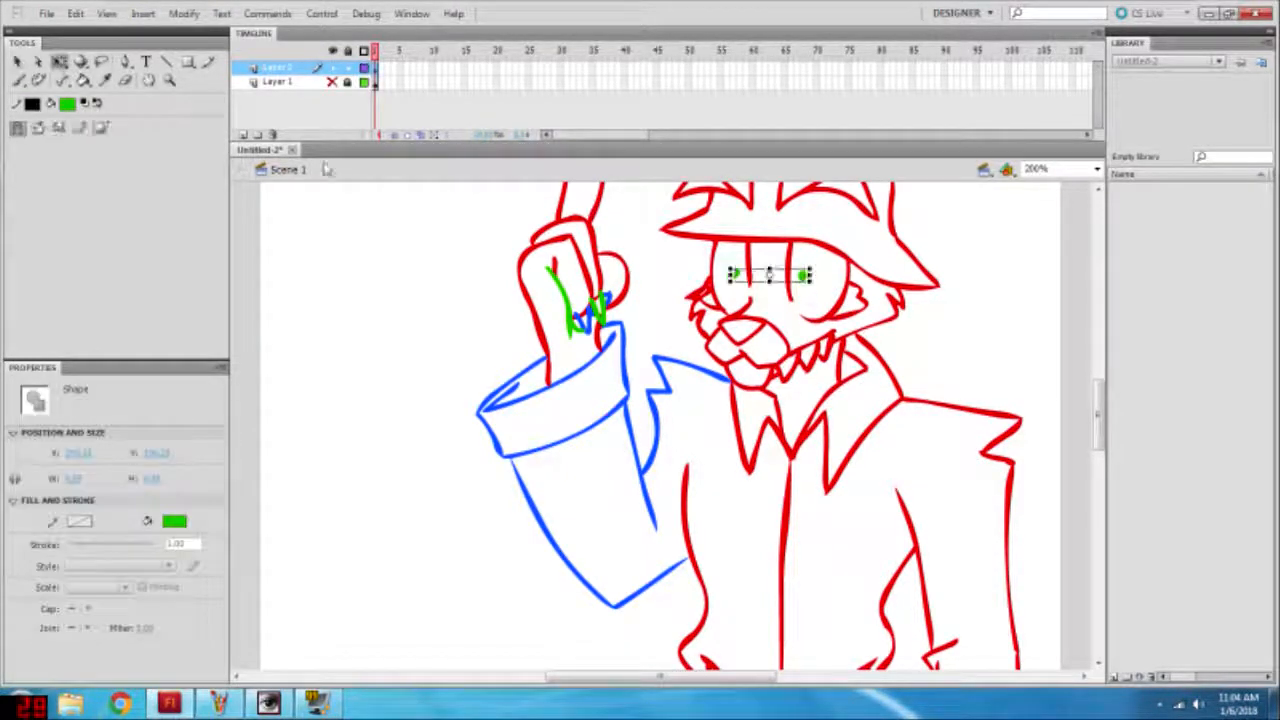
pyautogui.moveTo(768, 282); pyautogui.dragTo(768, 300)
pyautogui.click(775, 312)
pyautogui.click(804, 286)
pyautogui.click(817, 301)
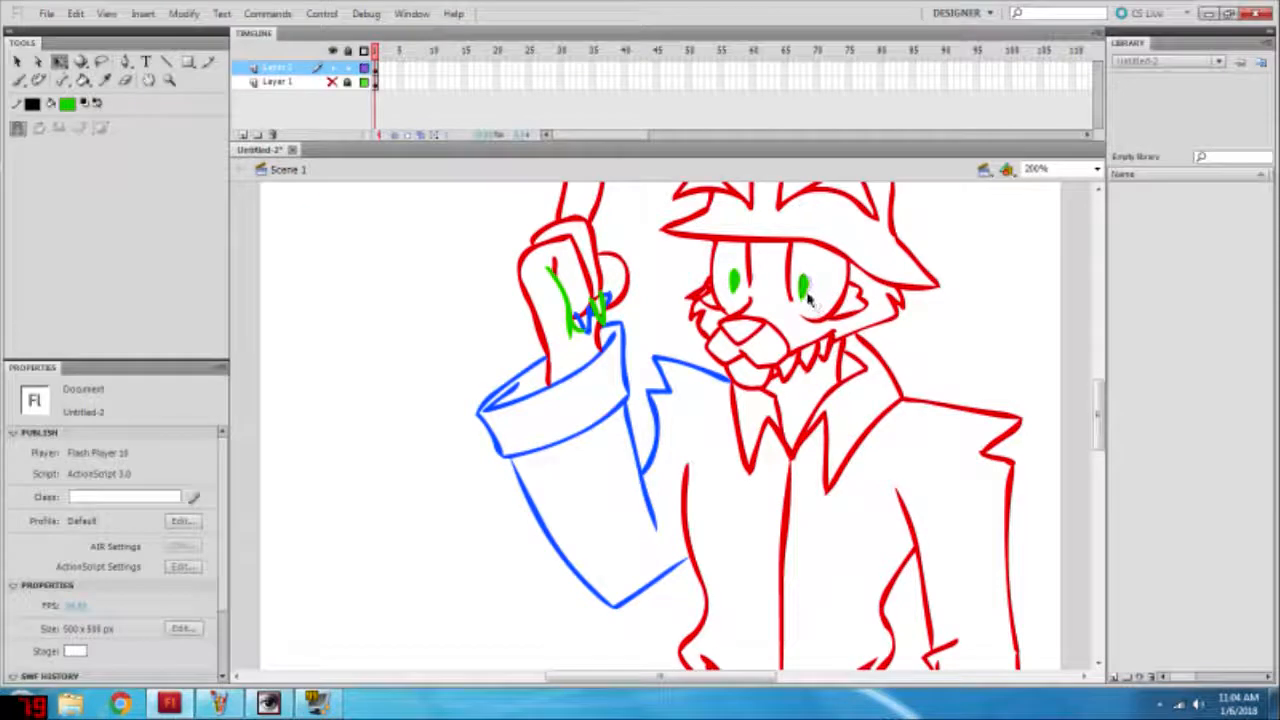
pyautogui.hotkey('ctrl', 'z')
pyautogui.hotkey('ctrl', 'z')
pyautogui.hotkey('ctrl', 'z')
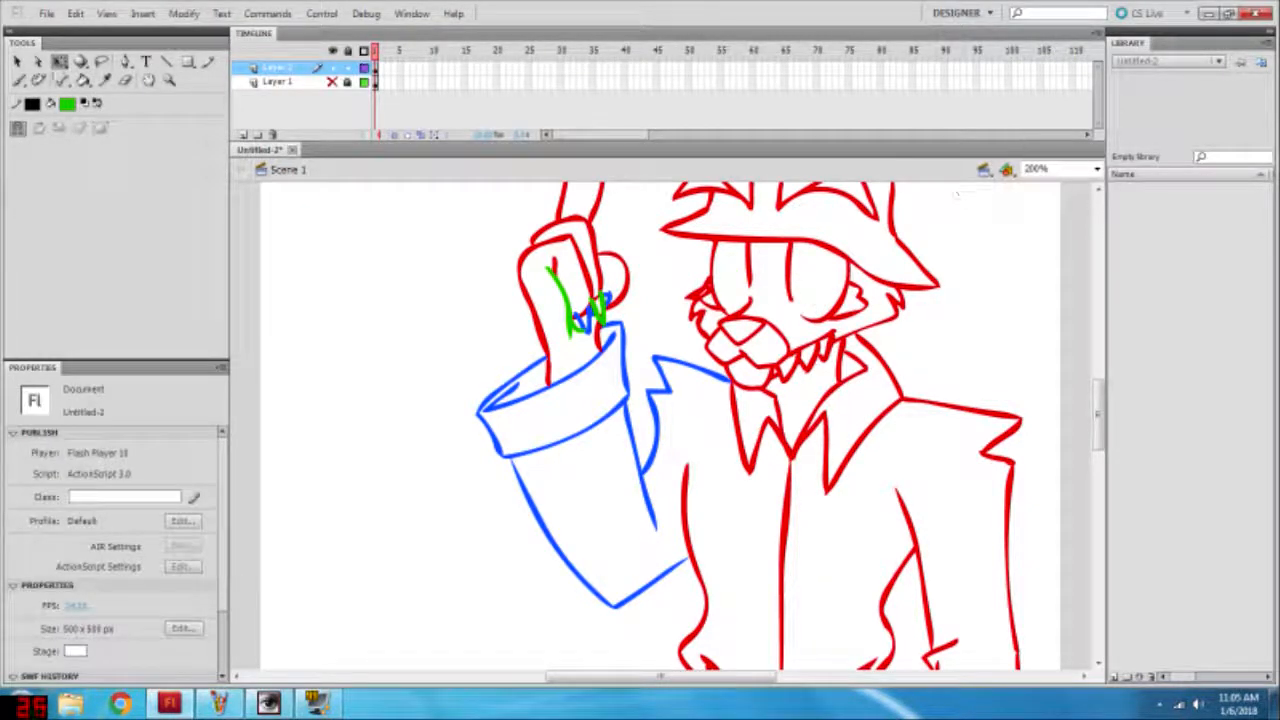
# Step: Brush narrow green oval pupils in both eyes with a smaller brush and fill them green with the Paint Bucket
pyautogui.press('b')
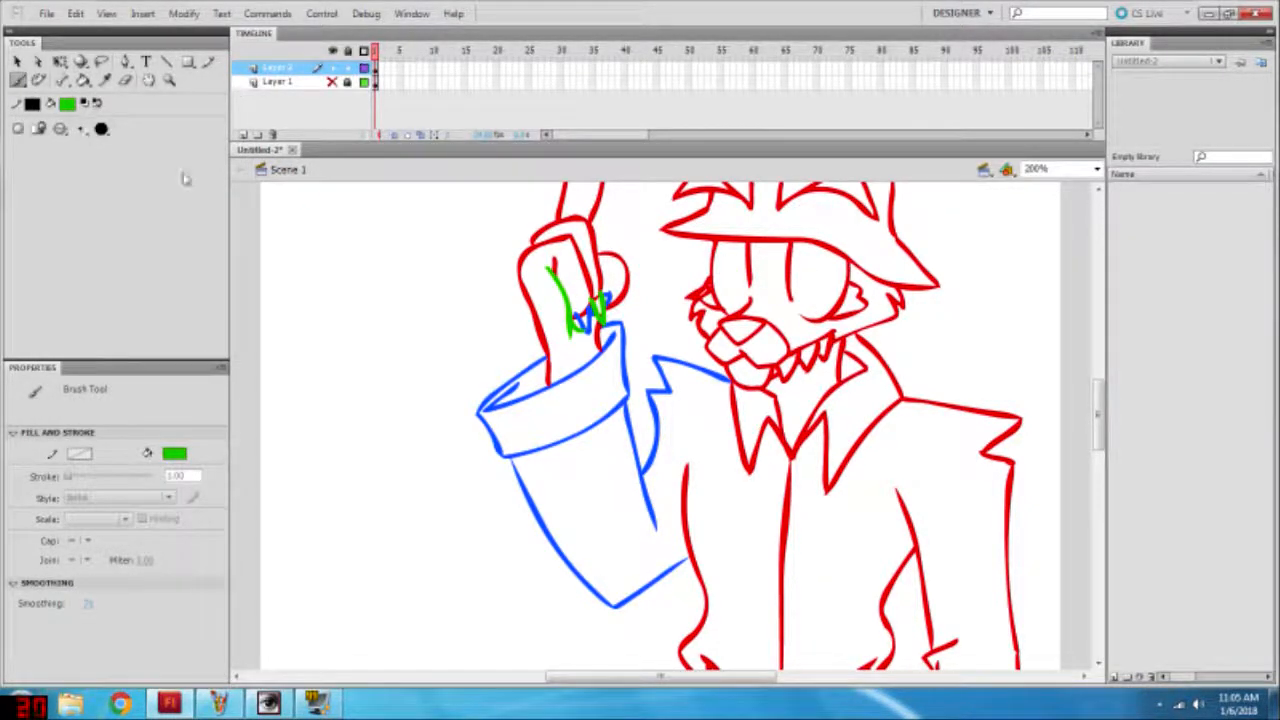
pyautogui.moveTo(800, 263); pyautogui.dragTo(803, 295)
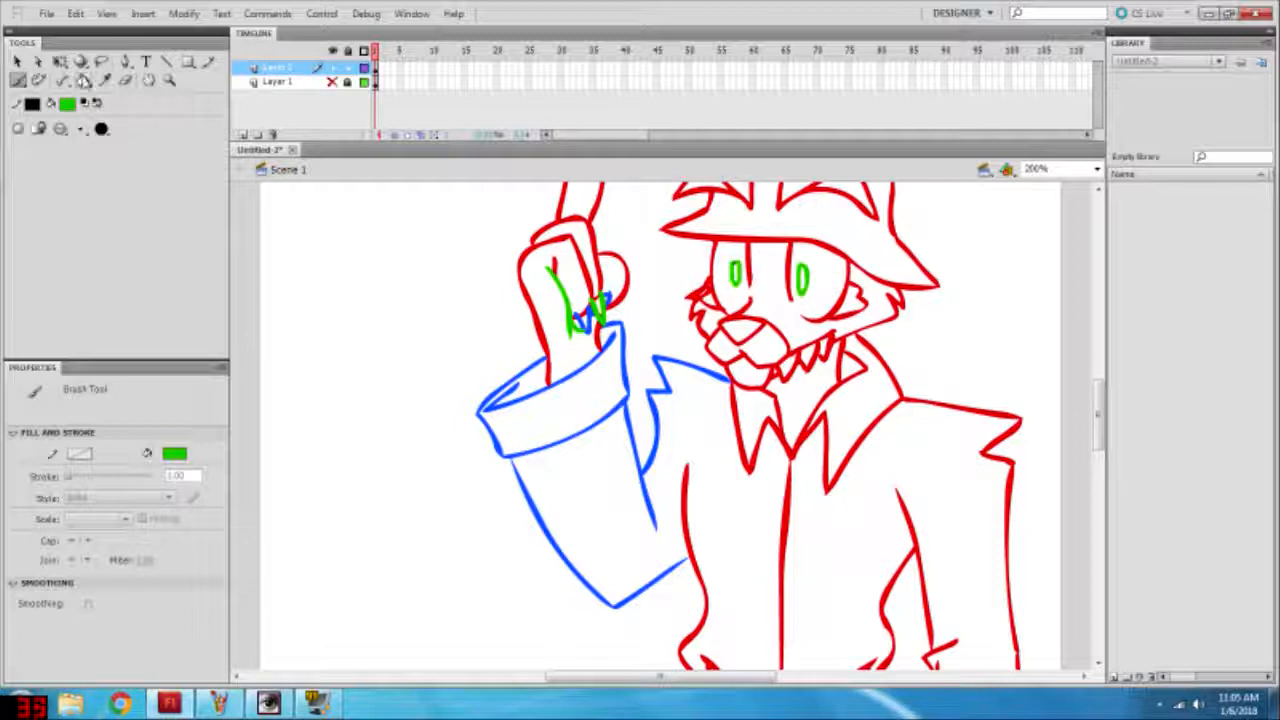
pyautogui.click(84, 80)
pyautogui.press('v')
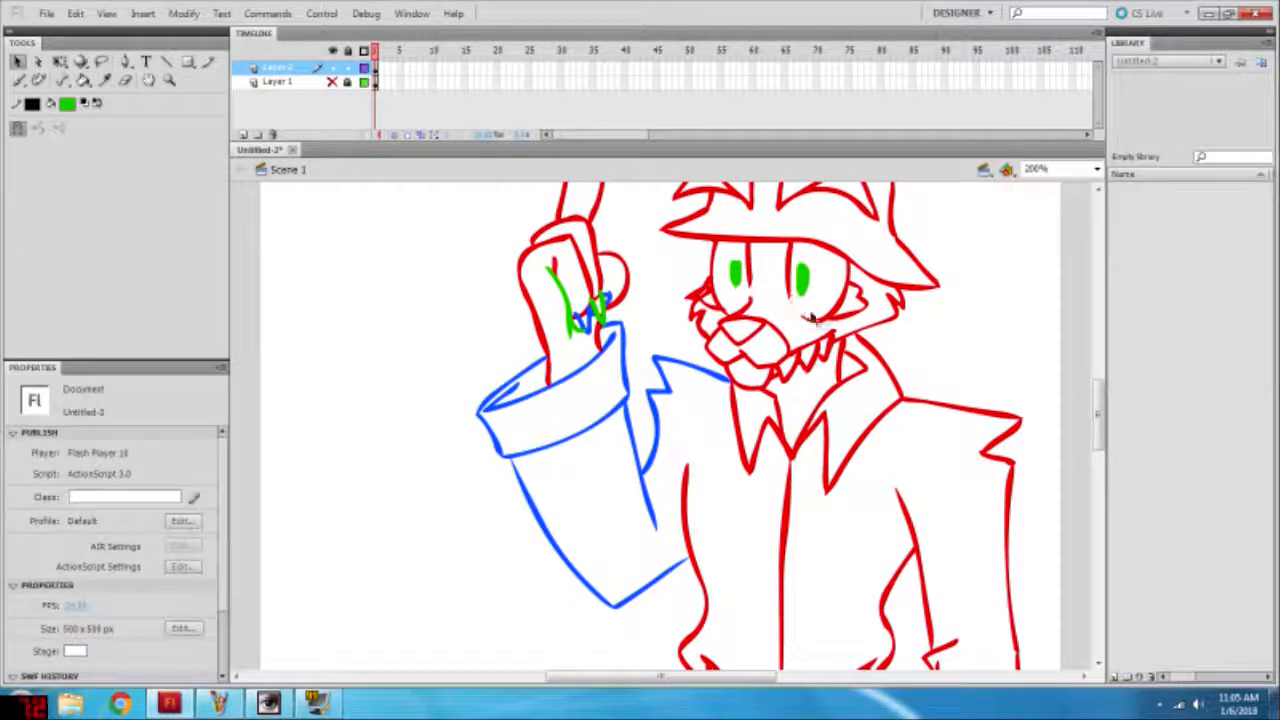
# Step: Select all the artwork on the Layer 2 frame and recolour it red
pyautogui.scroll(2, 406, 280)
pyautogui.scroll(-2, 380, 276)
pyautogui.scroll(3, 287, 267)
pyautogui.scroll(-2, 287, 267)
pyautogui.click(314, 124)
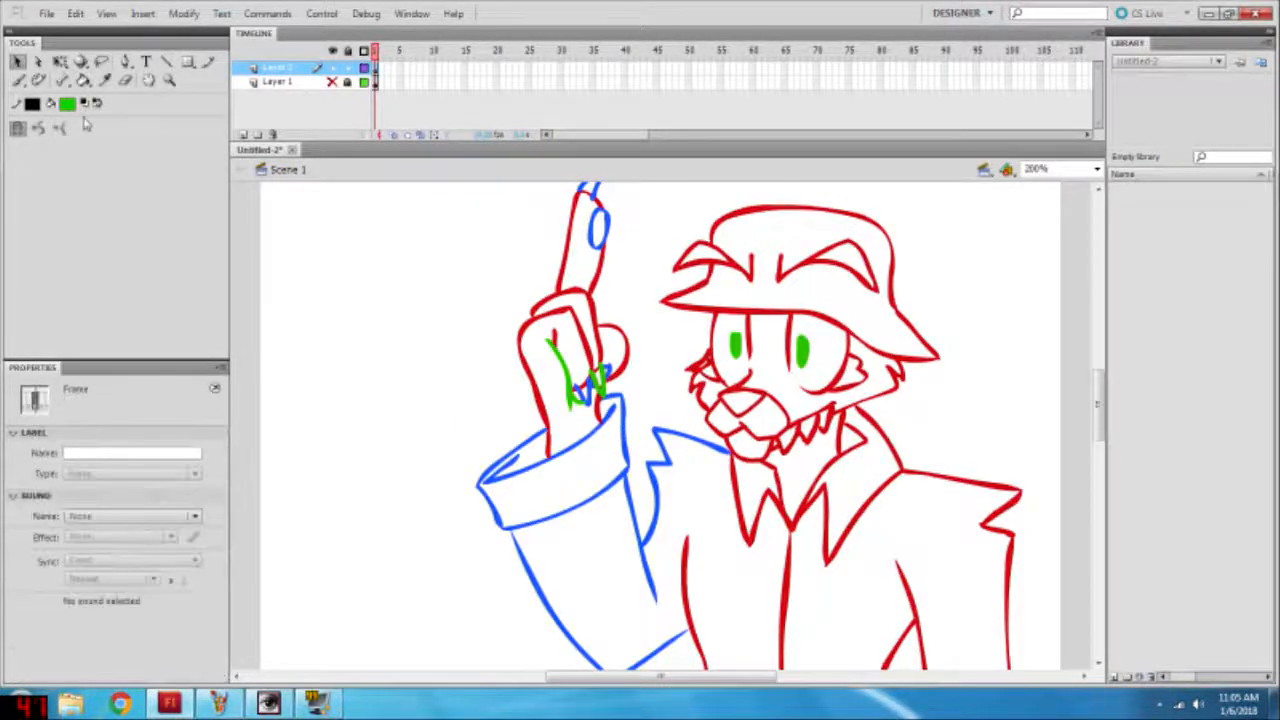
pyautogui.click(67, 105)
pyautogui.click(76, 212)
pyautogui.click(1096, 170)
pyautogui.click(1060, 206)
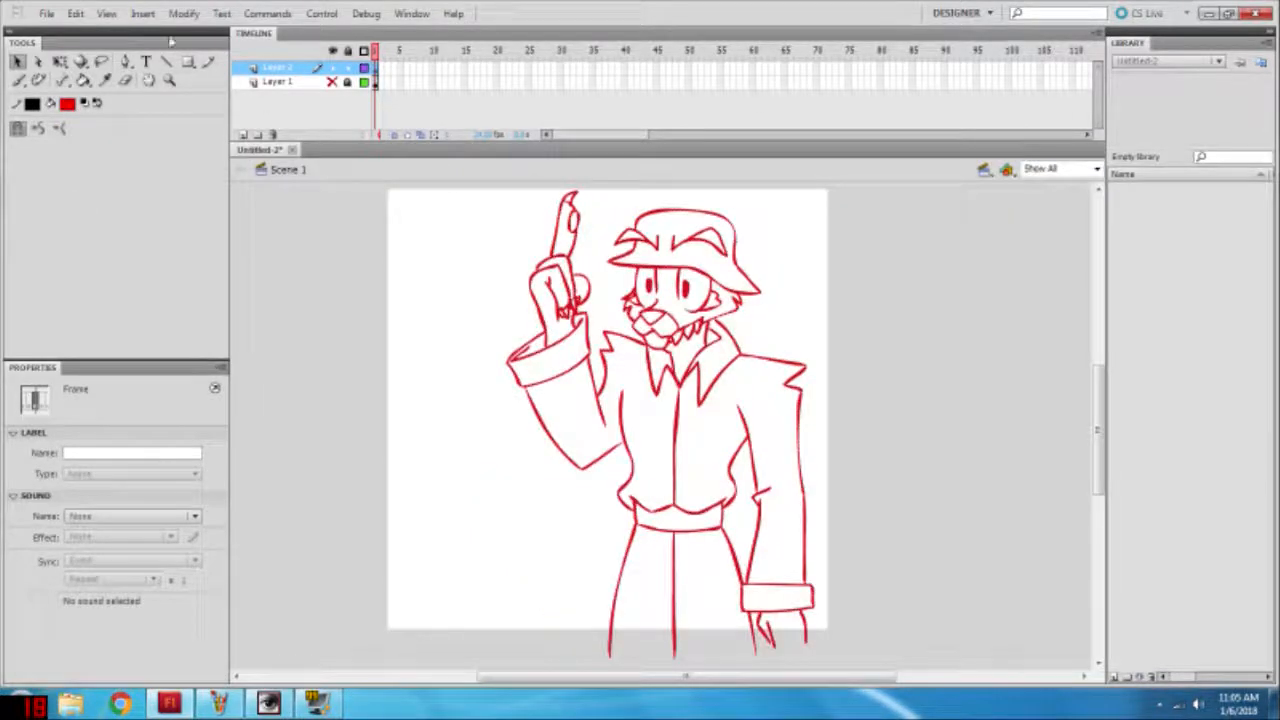
# Step: Show Layer 1 as a guide and brush thin red crease lines across the shirt's chest and on the trousers
pyautogui.click(1096, 170)
pyautogui.click(1043, 257)
pyautogui.press('b')
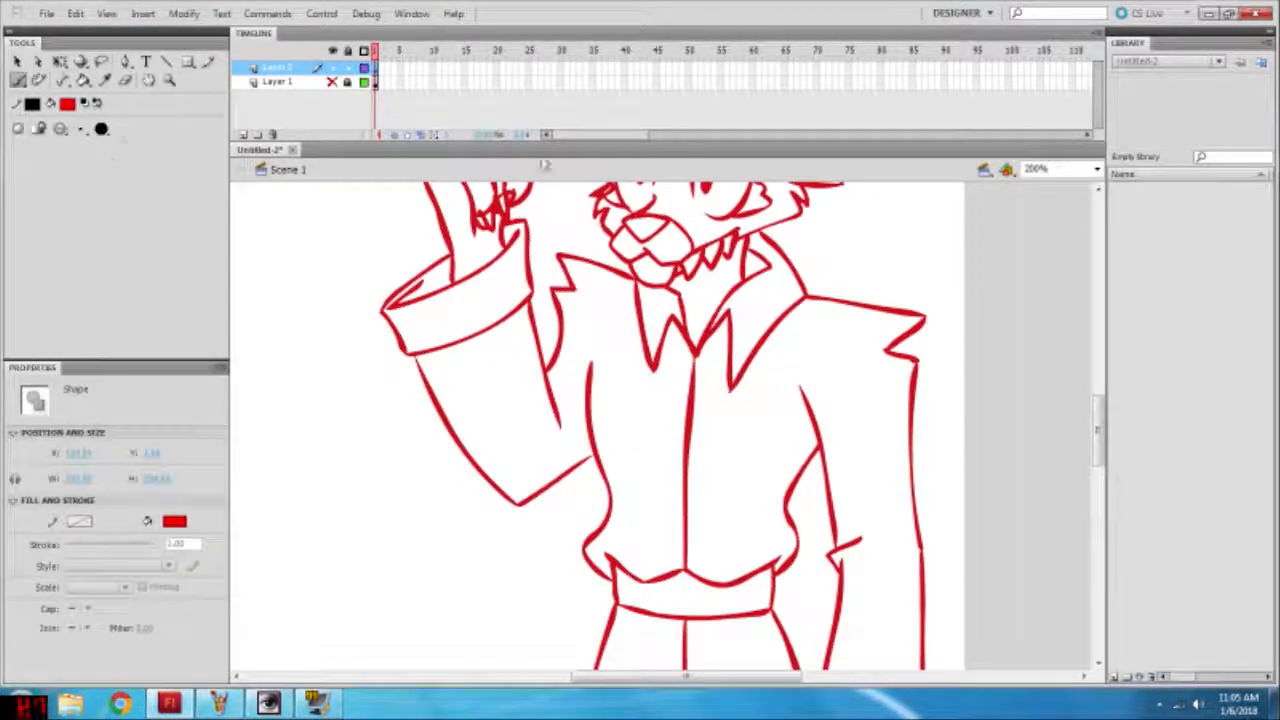
pyautogui.click(332, 81)
pyautogui.click(104, 80)
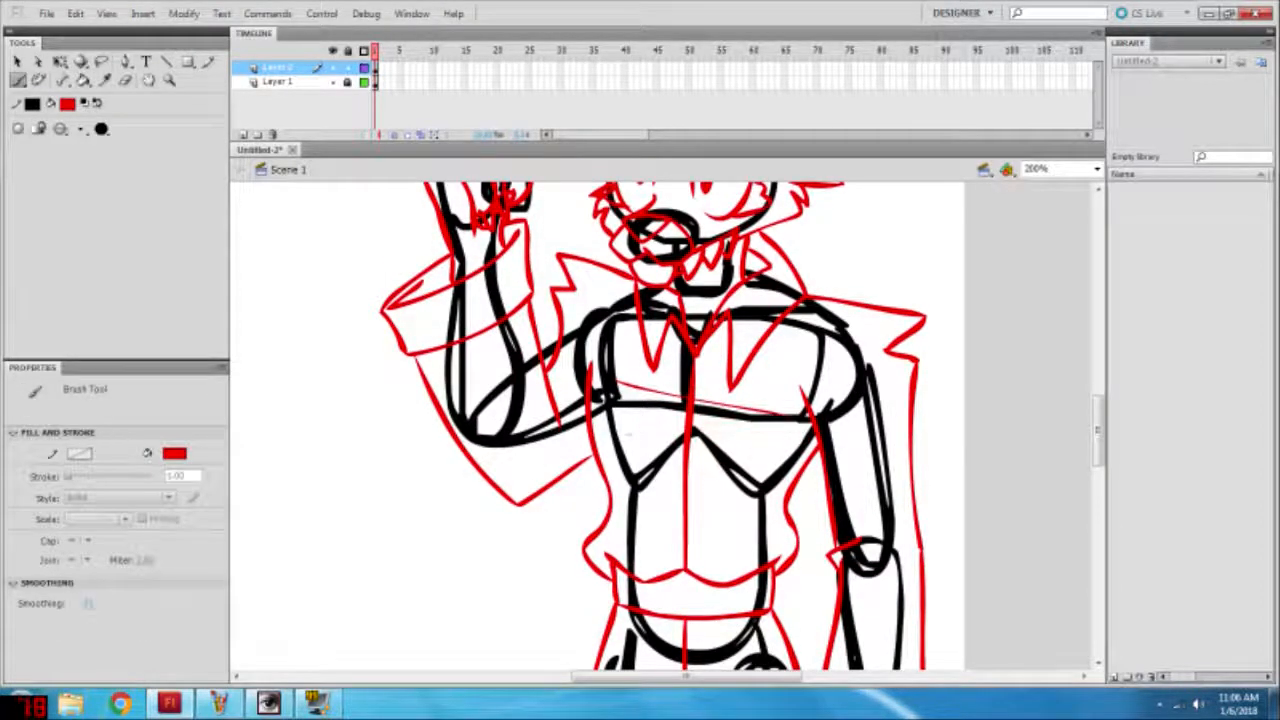
pyautogui.scroll(-3, 642, 447)
pyautogui.moveTo(742, 402); pyautogui.dragTo(769, 510)
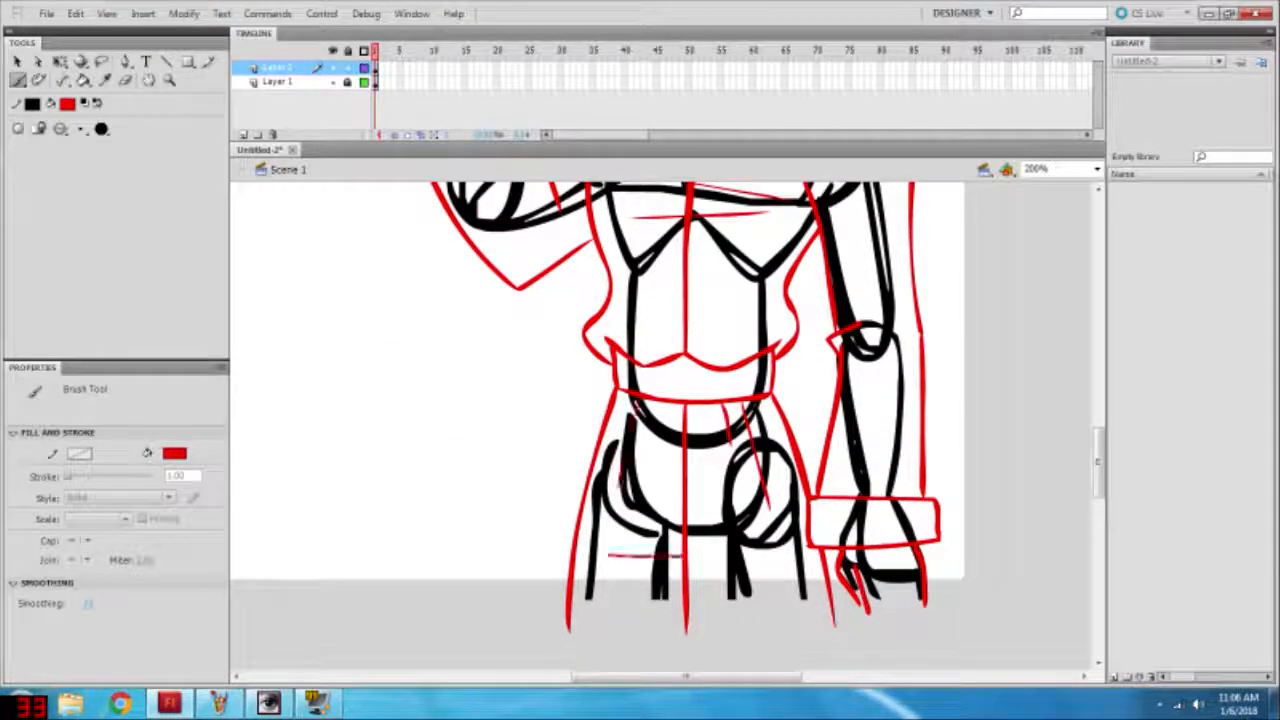
pyautogui.moveTo(684, 555); pyautogui.dragTo(750, 556)
# Step: Brush short red crease lines on both sleeves and hide Layer 1
pyautogui.scroll(2, 724, 488)
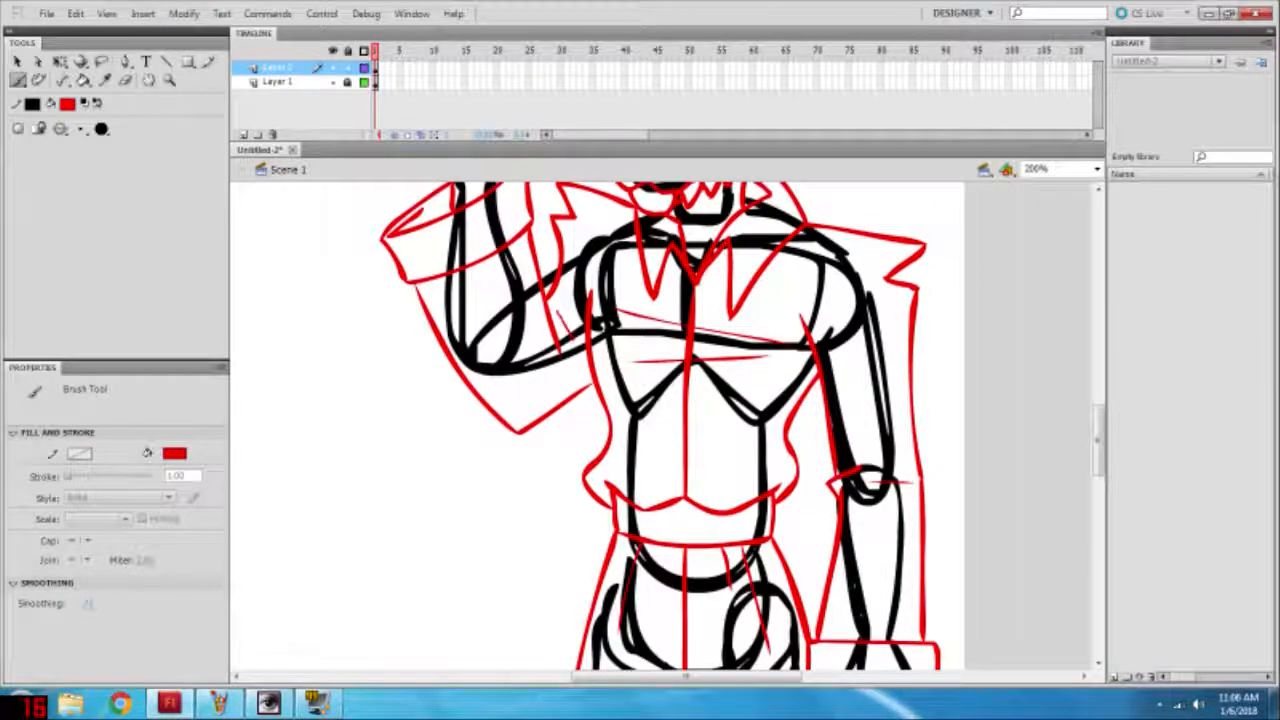
pyautogui.scroll(2, 660, 426)
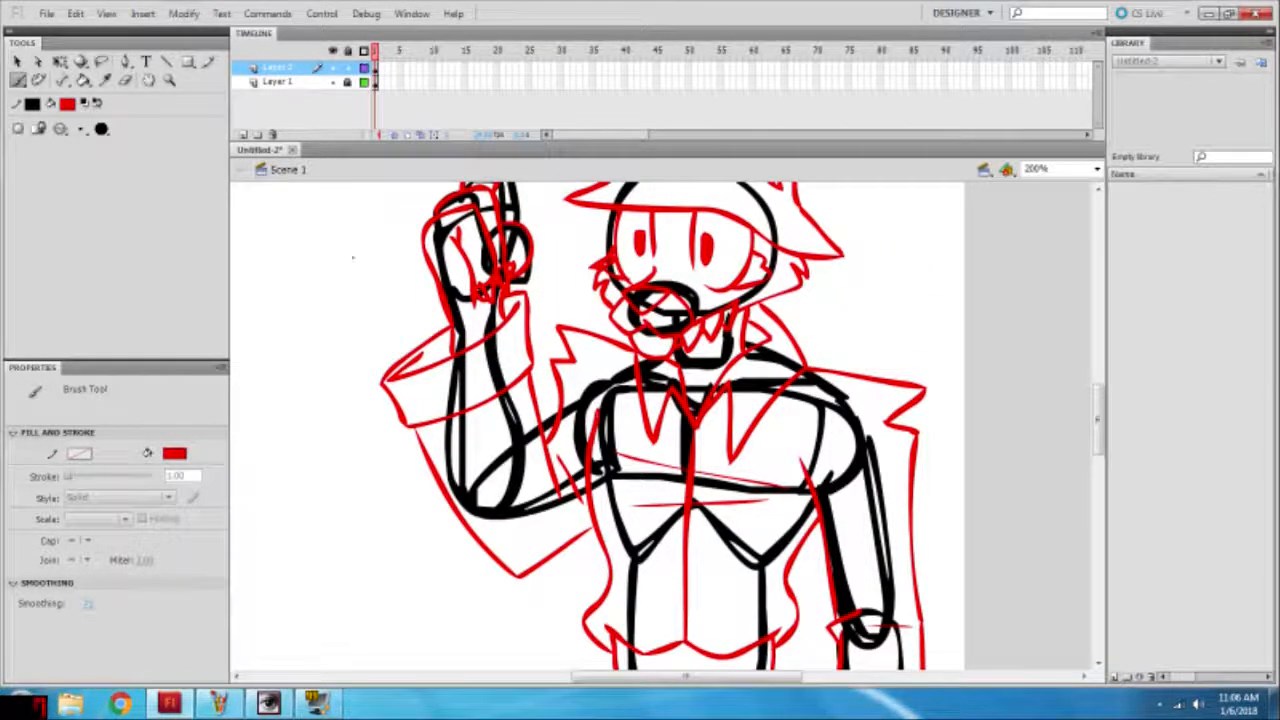
pyautogui.scroll(1, 352, 258)
pyautogui.click(332, 81)
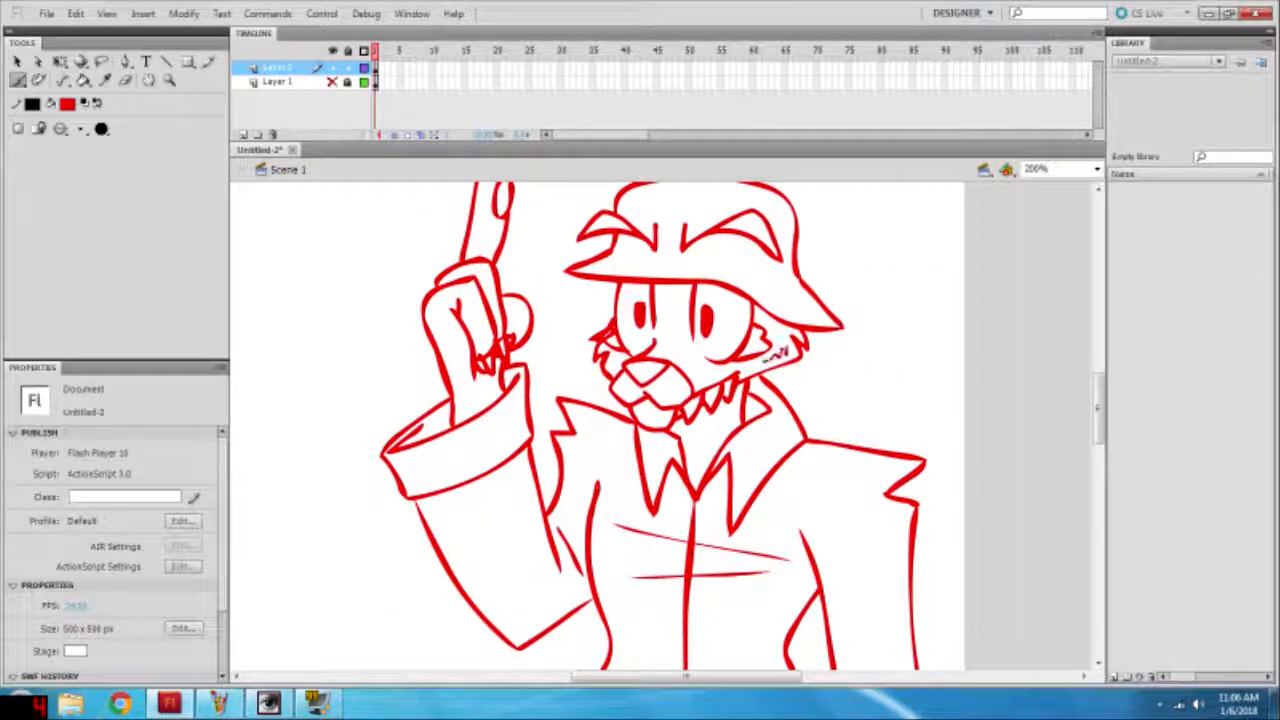
# Step: Brush a small zigzag of fur on the cheek below the hat brim and a short line on the chin
pyautogui.moveTo(766, 359); pyautogui.dragTo(788, 348)
pyautogui.click(1096, 170)
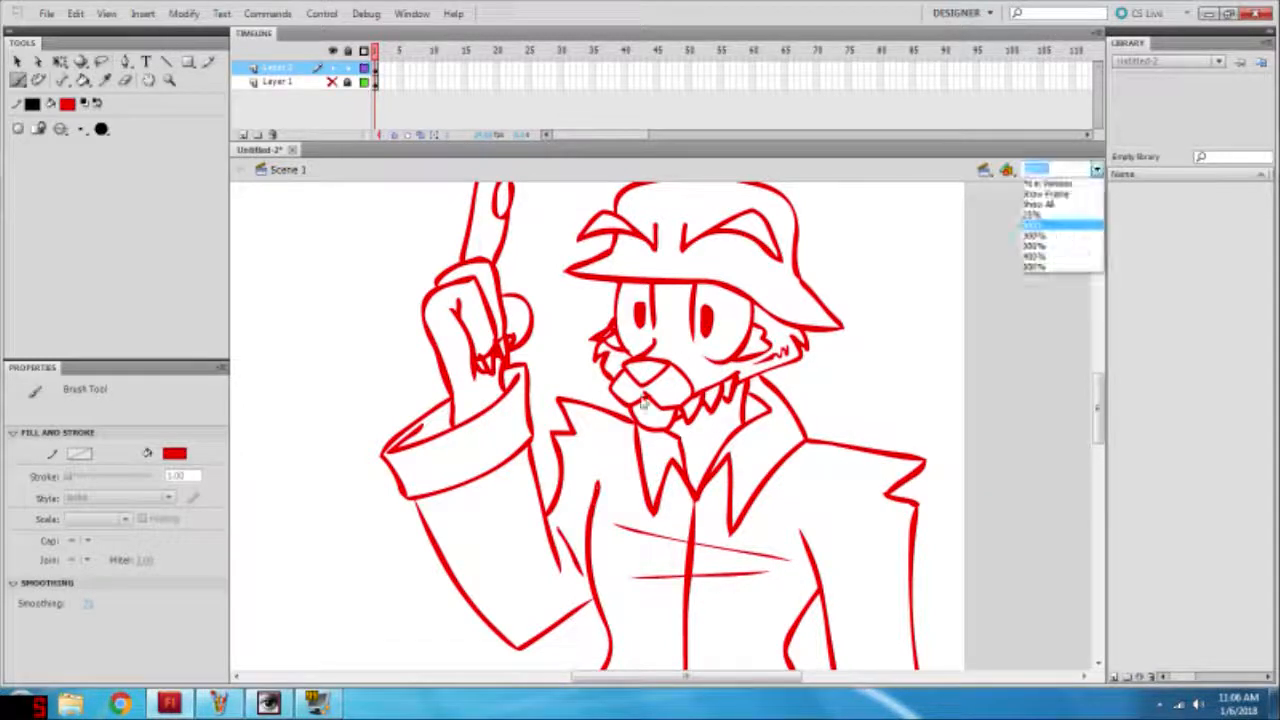
pyautogui.click(645, 404)
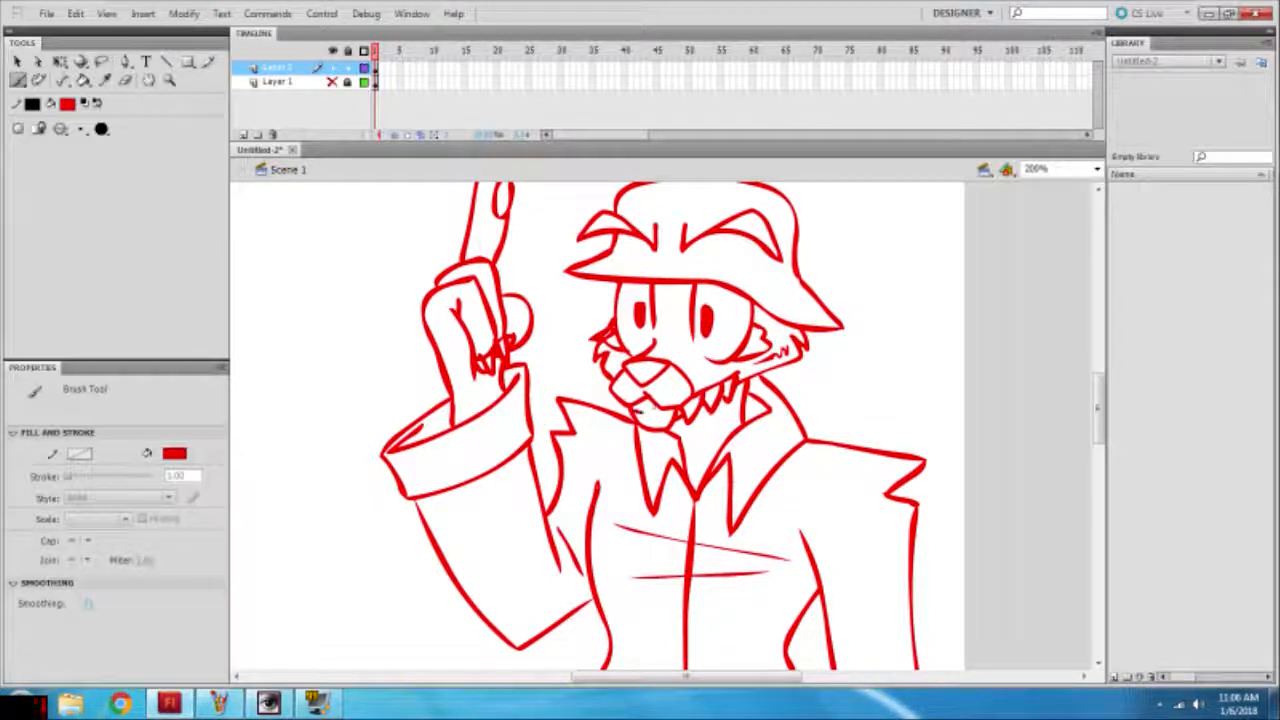
pyautogui.moveTo(636, 410); pyautogui.dragTo(647, 412)
# Step: Choose a larger brush size and draw a curved red line inside the nose at 800% zoom
pyautogui.click(1096, 170)
pyautogui.click(1050, 270)
pyautogui.scroll(3, 660, 420)
pyautogui.click(82, 129)
pyautogui.click(110, 216)
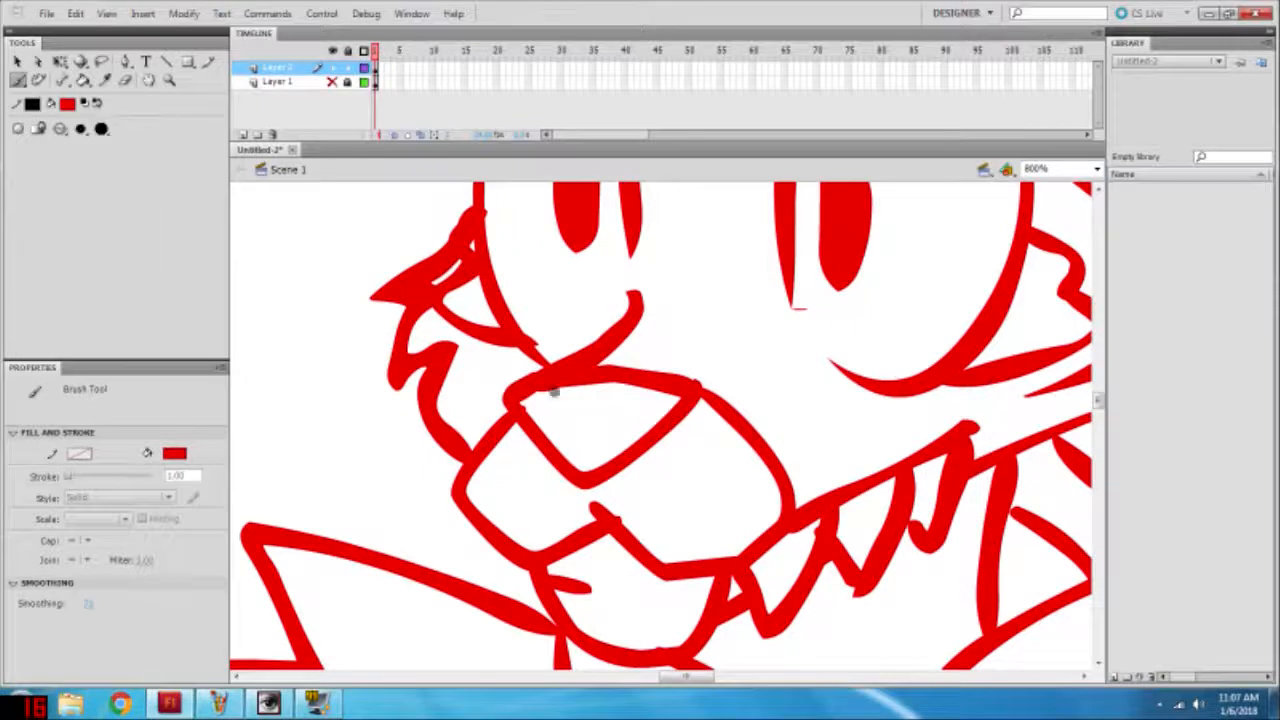
pyautogui.moveTo(539, 406); pyautogui.dragTo(664, 403)
pyautogui.press('v')
pyautogui.moveTo(576, 421); pyautogui.dragTo(632, 416)
# Step: Adjust the stray line ends beside the muzzle and under the inner edge of the eye with the Selection tool
pyautogui.moveTo(542, 356); pyautogui.dragTo(541, 354)
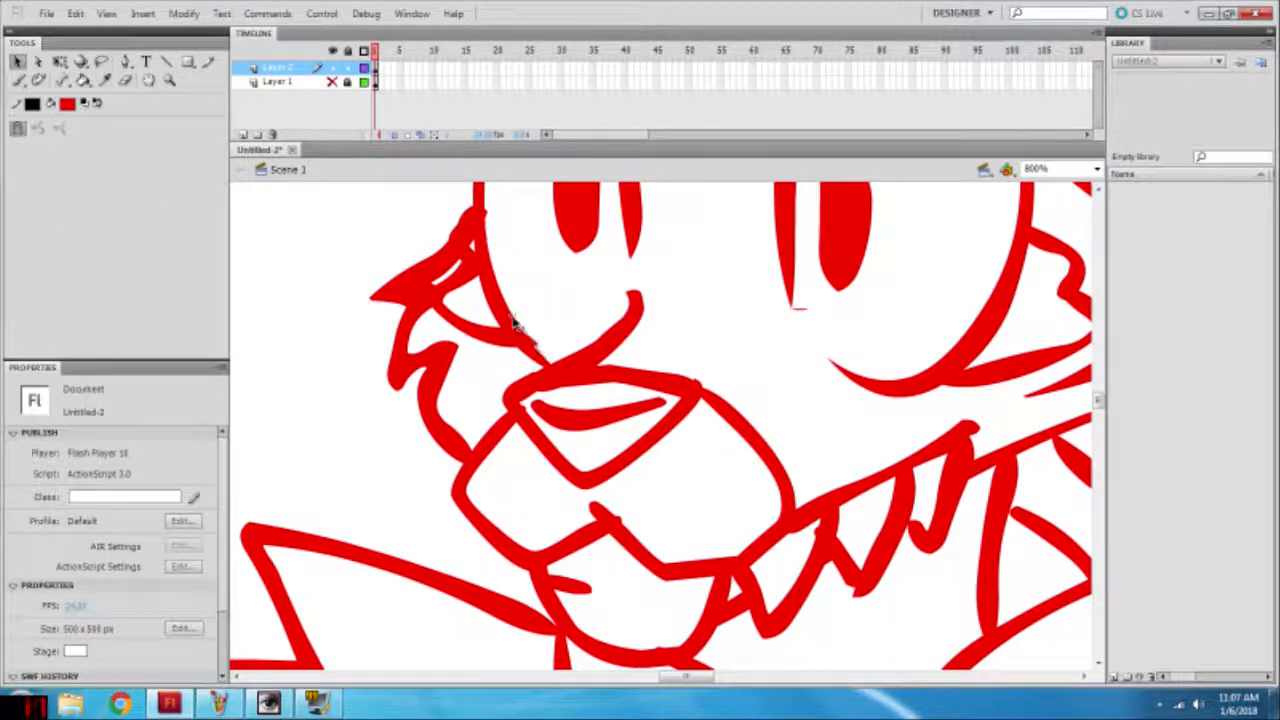
pyautogui.click(542, 356)
pyautogui.click(700, 335)
pyautogui.moveTo(803, 311); pyautogui.dragTo(794, 306)
# Step: Inspect the whole character at Show All and check its line work from finger to trousers at 200%
pyautogui.click(1096, 171)
pyautogui.click(1038, 204)
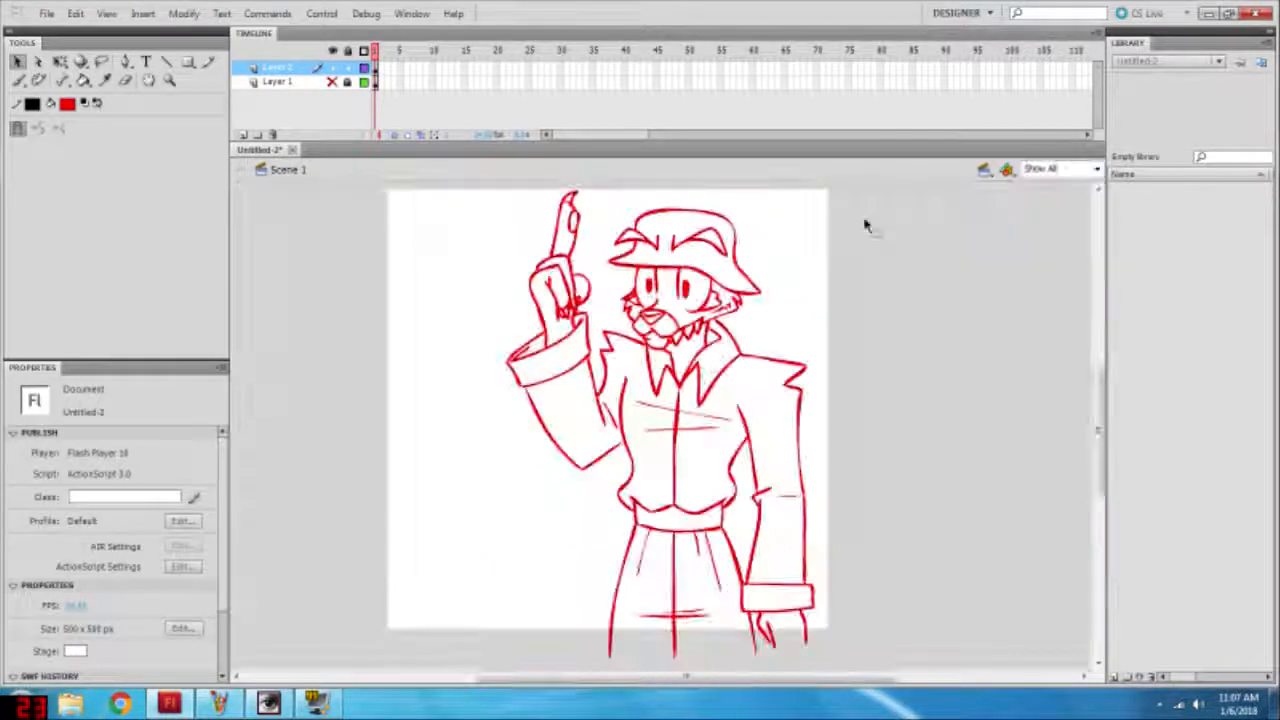
pyautogui.click(1096, 170)
pyautogui.click(1038, 248)
pyautogui.scroll(3, 597, 424)
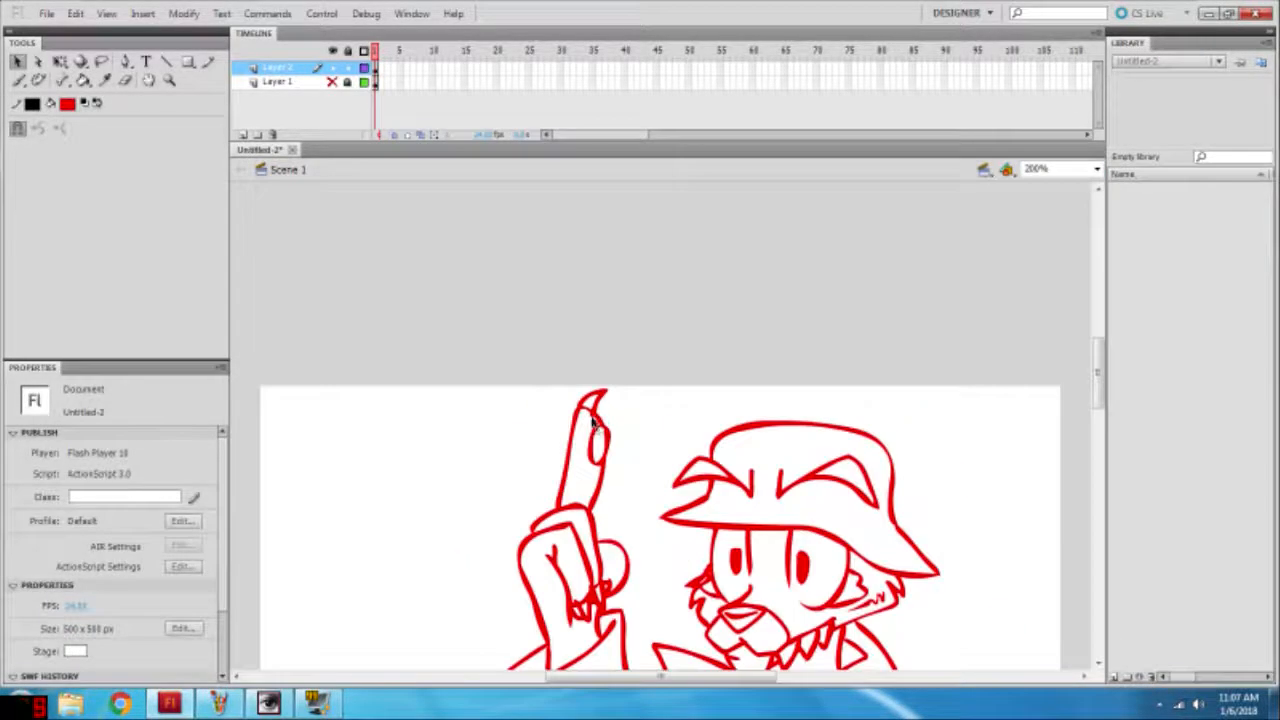
pyautogui.scroll(-7, 668, 416)
pyautogui.scroll(1, 800, 383)
pyautogui.scroll(-1, 800, 383)
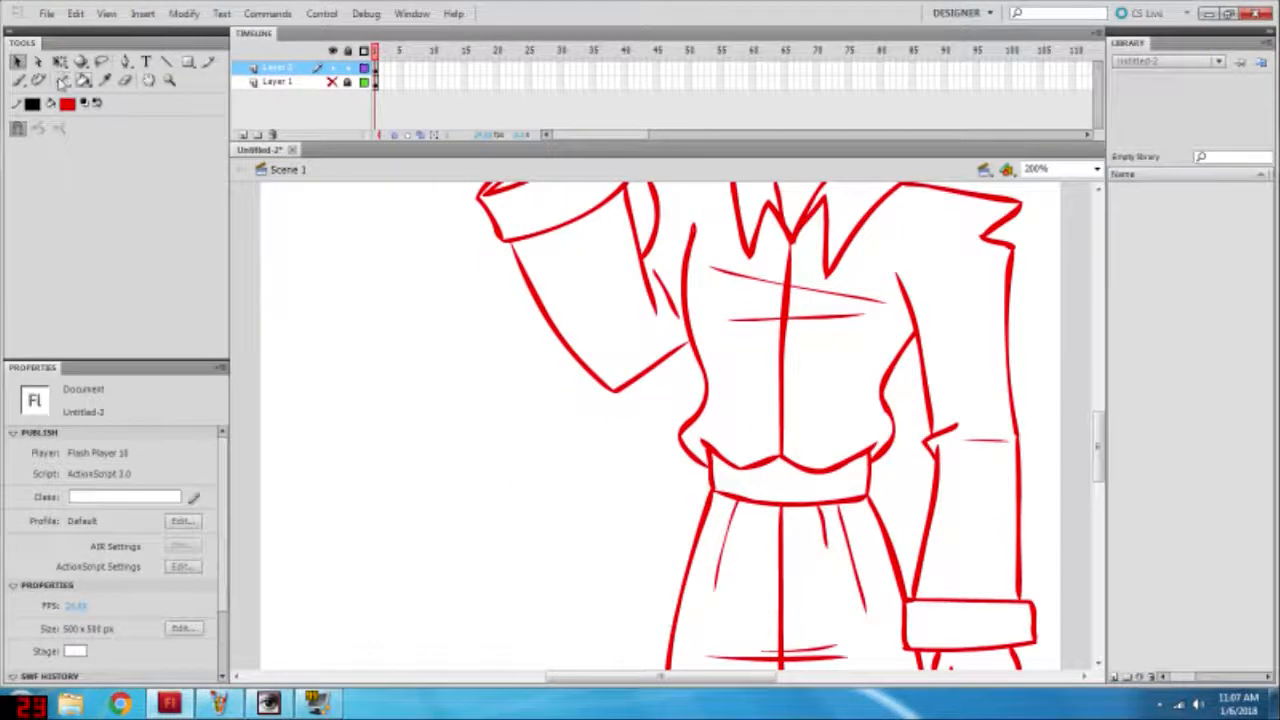
pyautogui.click(18, 80)
pyautogui.scroll(4, 323, 543)
pyautogui.scroll(-3, 323, 543)
pyautogui.moveTo(341, 411); pyautogui.dragTo(284, 512)
pyautogui.moveTo(417, 406)
pyautogui.mouseDown()
pyautogui.moveTo(450, 497)
pyautogui.moveTo(376, 490)
pyautogui.mouseUp()
pyautogui.moveTo(544, 408); pyautogui.dragTo(551, 526)
pyautogui.moveTo(514, 424); pyautogui.dragTo(536, 474)
pyautogui.hotkey('ctrl', 'z')
pyautogui.hotkey('ctrl', 'z')
pyautogui.hotkey('ctrl', 'z')
pyautogui.hotkey('ctrl', 'z')
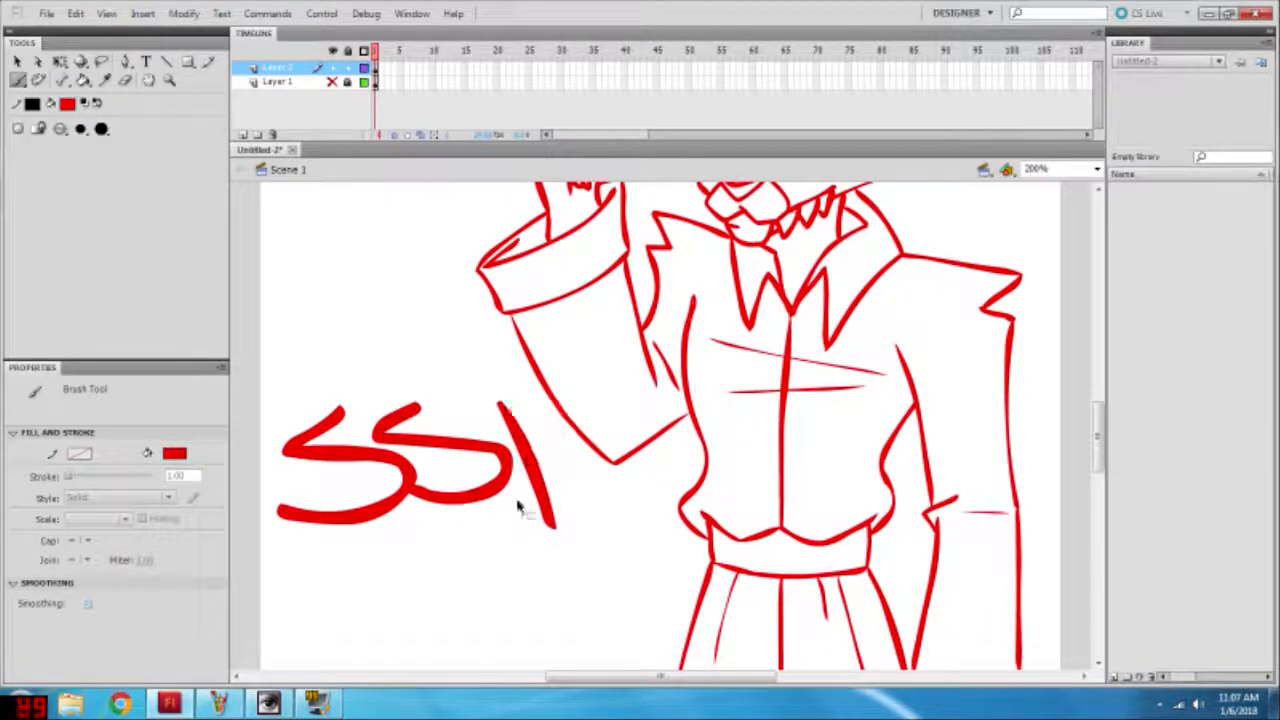
# Step: Hand-letter a thick red "SSP" in the empty area below the raised arm, undoing the rejected stroke
pyautogui.scroll(-1, 430, 440)
pyautogui.moveTo(328, 384)
pyautogui.mouseDown()
pyautogui.moveTo(277, 400)
pyautogui.moveTo(272, 428)
pyautogui.mouseUp()
pyautogui.moveTo(400, 387); pyautogui.dragTo(378, 425)
pyautogui.hotkey('ctrl', 'z')
pyautogui.moveTo(462, 364); pyautogui.dragTo(465, 440)
# Step: Hand-letter "Tediz" in thick red brush strokes directly below "SSP"
pyautogui.moveTo(327, 464); pyautogui.dragTo(330, 550)
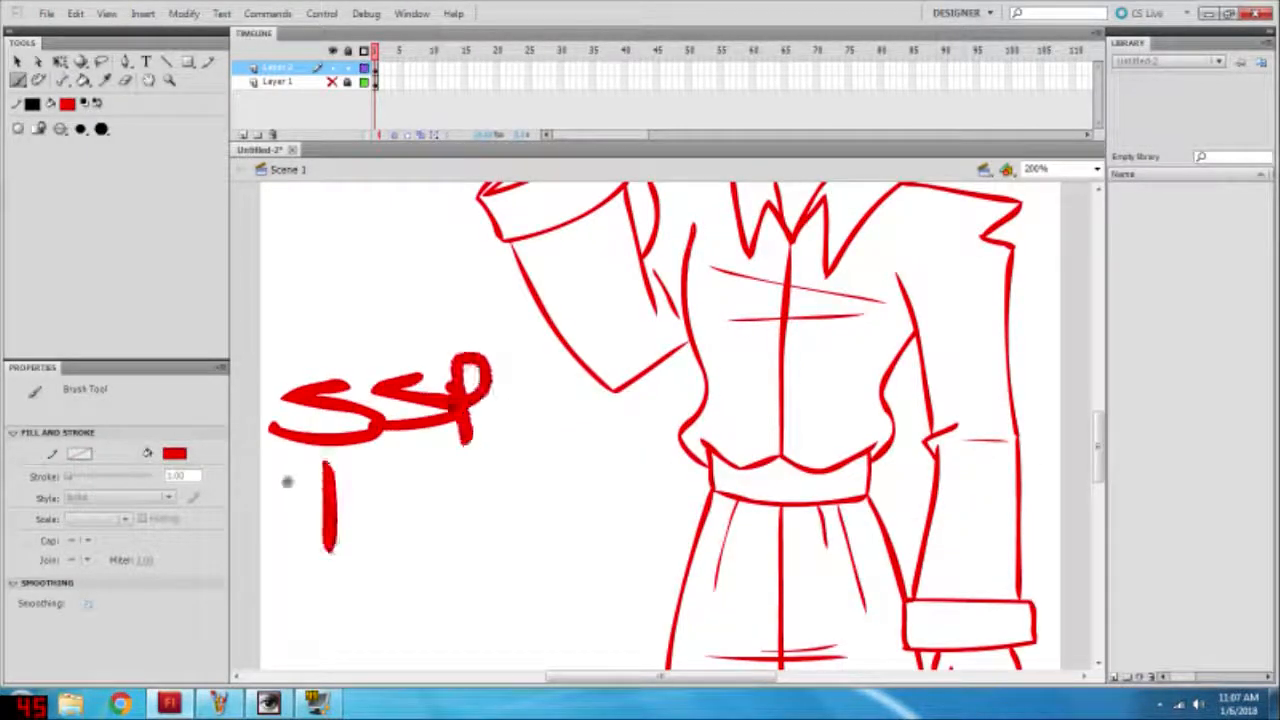
pyautogui.moveTo(286, 480); pyautogui.dragTo(395, 459)
pyautogui.moveTo(388, 531); pyautogui.dragTo(418, 558)
pyautogui.moveTo(488, 505)
pyautogui.mouseDown()
pyautogui.moveTo(494, 485)
pyautogui.moveTo(691, 499)
pyautogui.mouseUp()
# Step: Hand-letter "is #1" in red below "Tediz", undoing the rejected strokes
pyautogui.moveTo(322, 548); pyautogui.dragTo(325, 596)
pyautogui.moveTo(385, 550)
pyautogui.mouseDown()
pyautogui.moveTo(340, 596)
pyautogui.moveTo(348, 587)
pyautogui.mouseUp()
pyautogui.hotkey('ctrl', 'z')
pyautogui.moveTo(472, 506)
pyautogui.mouseDown()
pyautogui.moveTo(479, 550)
pyautogui.moveTo(502, 548)
pyautogui.mouseUp()
pyautogui.moveTo(464, 543)
pyautogui.mouseDown()
pyautogui.moveTo(537, 520)
pyautogui.moveTo(631, 576)
pyautogui.mouseUp()
pyautogui.hotkey('ctrl', 'z')
pyautogui.moveTo(593, 494)
pyautogui.mouseDown()
pyautogui.moveTo(591, 604)
pyautogui.moveTo(568, 522)
pyautogui.mouseUp()
pyautogui.moveTo(586, 598); pyautogui.dragTo(628, 591)
# Step: Recolour the entire Layer 2 character and lettering black, and delete the hidden mannequin layer, Layer 1
pyautogui.scroll(7, 748, 529)
pyautogui.scroll(-3, 1098, 240)
pyautogui.click(1097, 169)
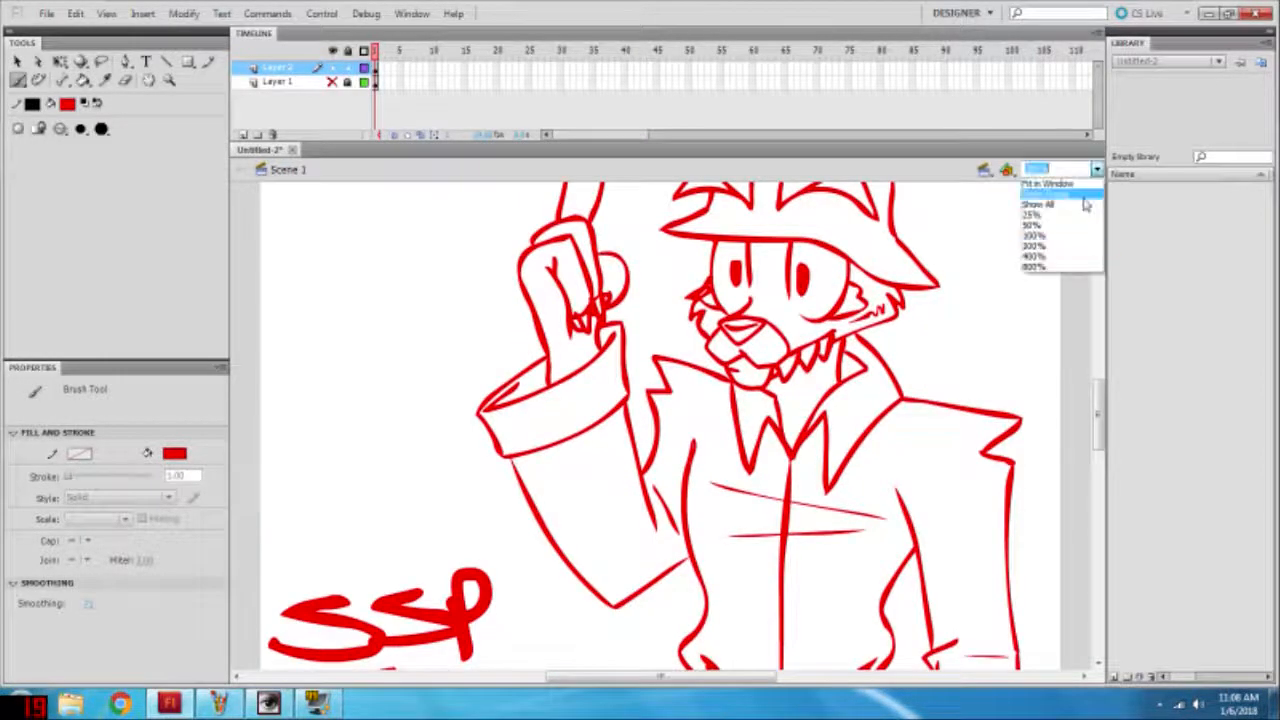
pyautogui.click(1105, 205)
pyautogui.click(32, 104)
pyautogui.click(34, 136)
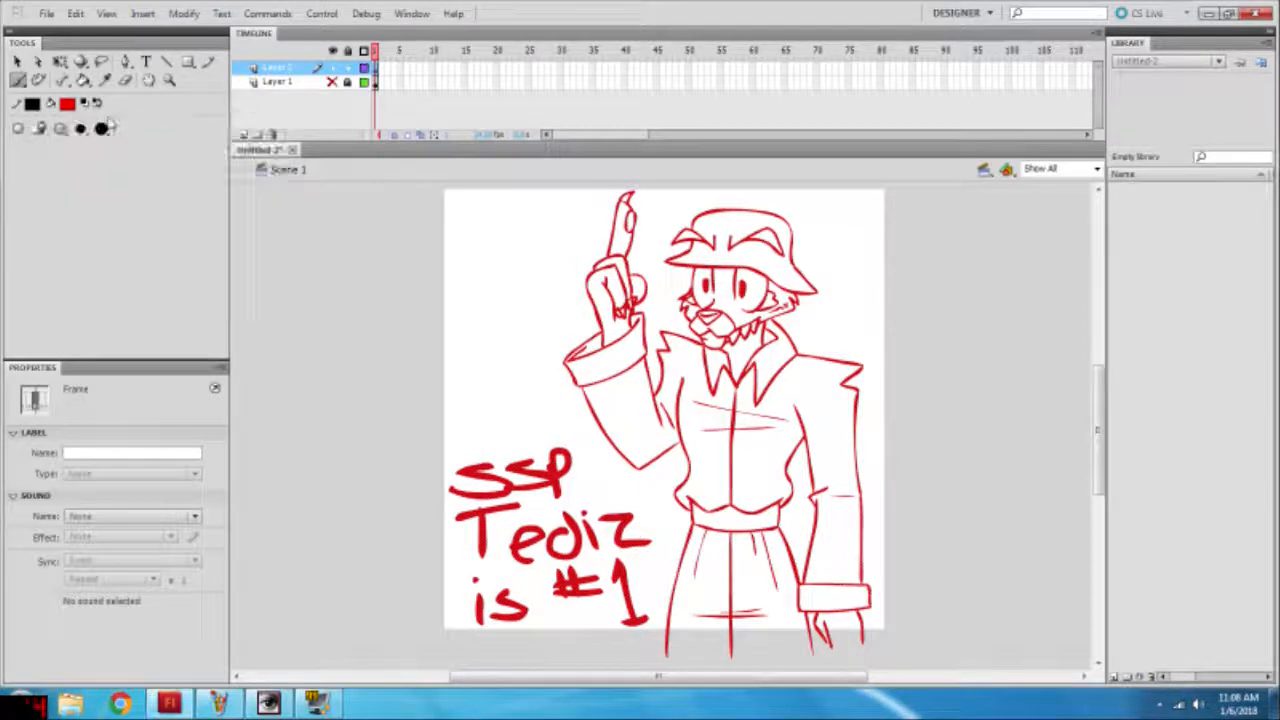
pyautogui.click(67, 104)
pyautogui.click(68, 136)
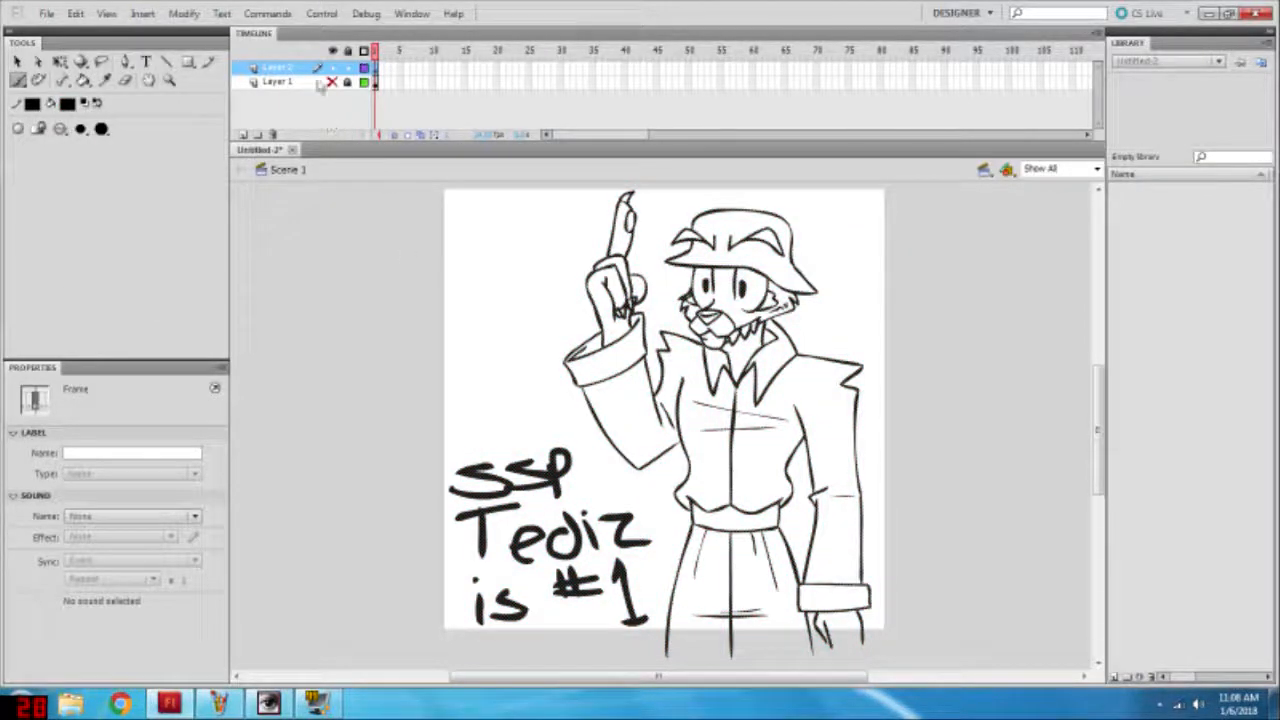
pyautogui.rightClick(318, 88)
pyautogui.click(322, 171)
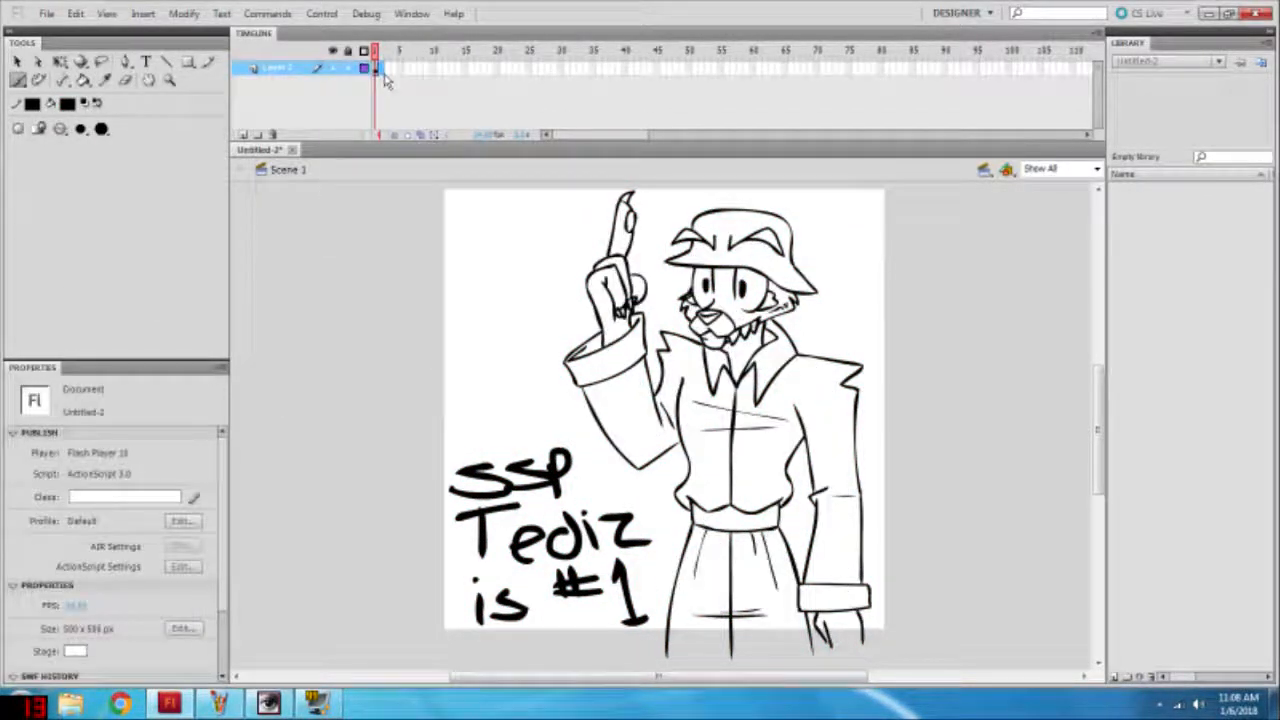
# Step: Insert a blank keyframe at frame 2 and turn on onion skinning to show the frame 1 drawing at 200% zoom
pyautogui.press('F7')
pyautogui.click(397, 134)
pyautogui.click(1097, 169)
pyautogui.click(1052, 247)
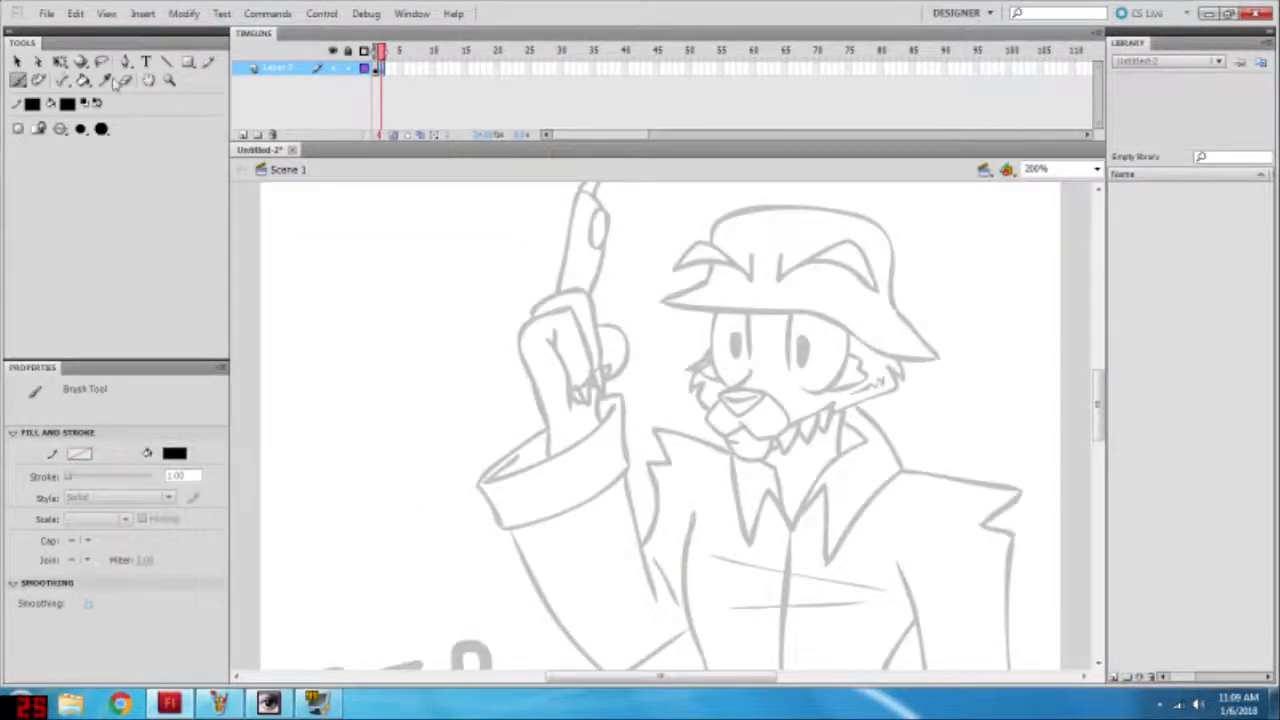
# Step: Brush the muzzle and mouth on frame 2 over the onion-skinned face, undoing the rejected stroke
pyautogui.scroll(-5, 489, 274)
pyautogui.scroll(6, 680, 237)
pyautogui.scroll(-4, 643, 274)
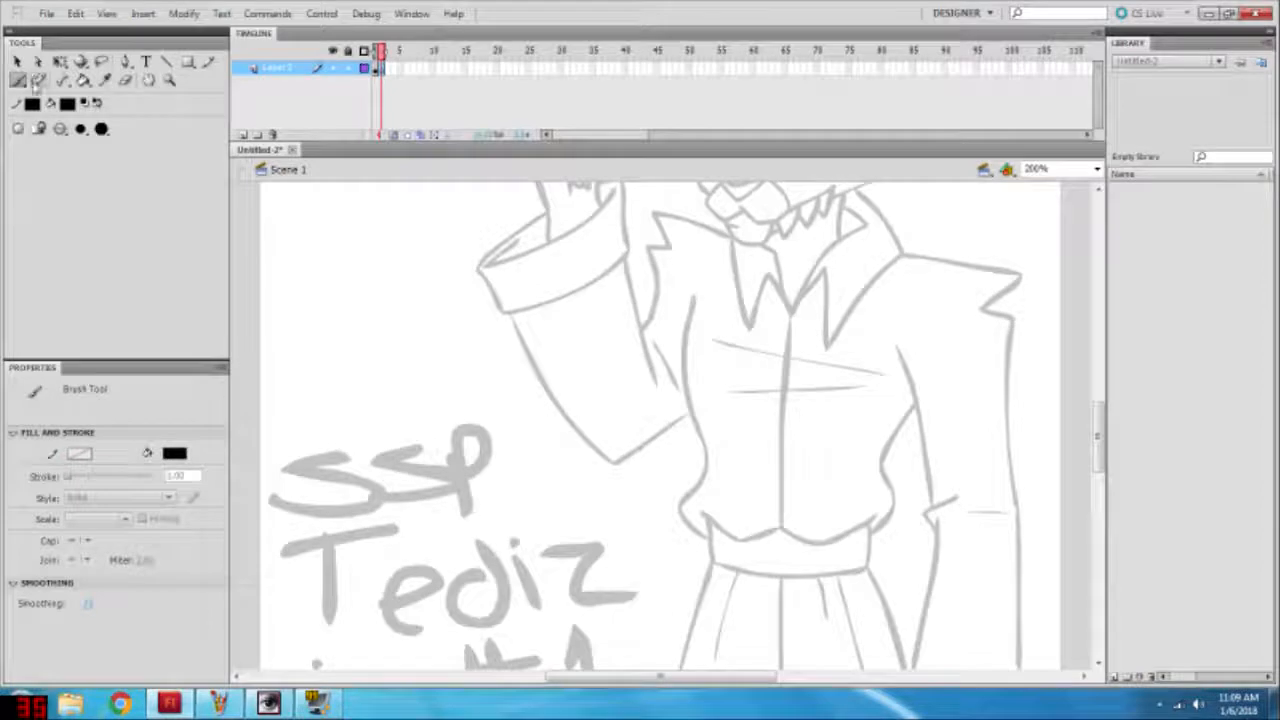
pyautogui.scroll(3, 660, 425)
pyautogui.moveTo(726, 335); pyautogui.dragTo(718, 316)
pyautogui.hotkey('ctrl', 'z')
pyautogui.moveTo(716, 316)
pyautogui.mouseDown()
pyautogui.moveTo(776, 316)
pyautogui.moveTo(718, 318)
pyautogui.mouseUp()
pyautogui.moveTo(778, 308); pyautogui.dragTo(728, 366)
pyautogui.moveTo(716, 320); pyautogui.dragTo(730, 366)
# Step: Brush the eyes, cheek fur and chin tufts around the muzzle on frame 2
pyautogui.moveTo(800, 346)
pyautogui.mouseDown()
pyautogui.moveTo(853, 316)
pyautogui.moveTo(790, 368)
pyautogui.mouseUp()
pyautogui.moveTo(914, 310); pyautogui.dragTo(854, 322)
pyautogui.moveTo(787, 294)
pyautogui.mouseDown()
pyautogui.moveTo(838, 272)
pyautogui.moveTo(817, 308)
pyautogui.mouseUp()
pyautogui.hotkey('ctrl', 'z')
pyautogui.moveTo(732, 292); pyautogui.dragTo(750, 285)
pyautogui.moveTo(670, 307); pyautogui.dragTo(714, 328)
pyautogui.moveTo(814, 305); pyautogui.dragTo(878, 284)
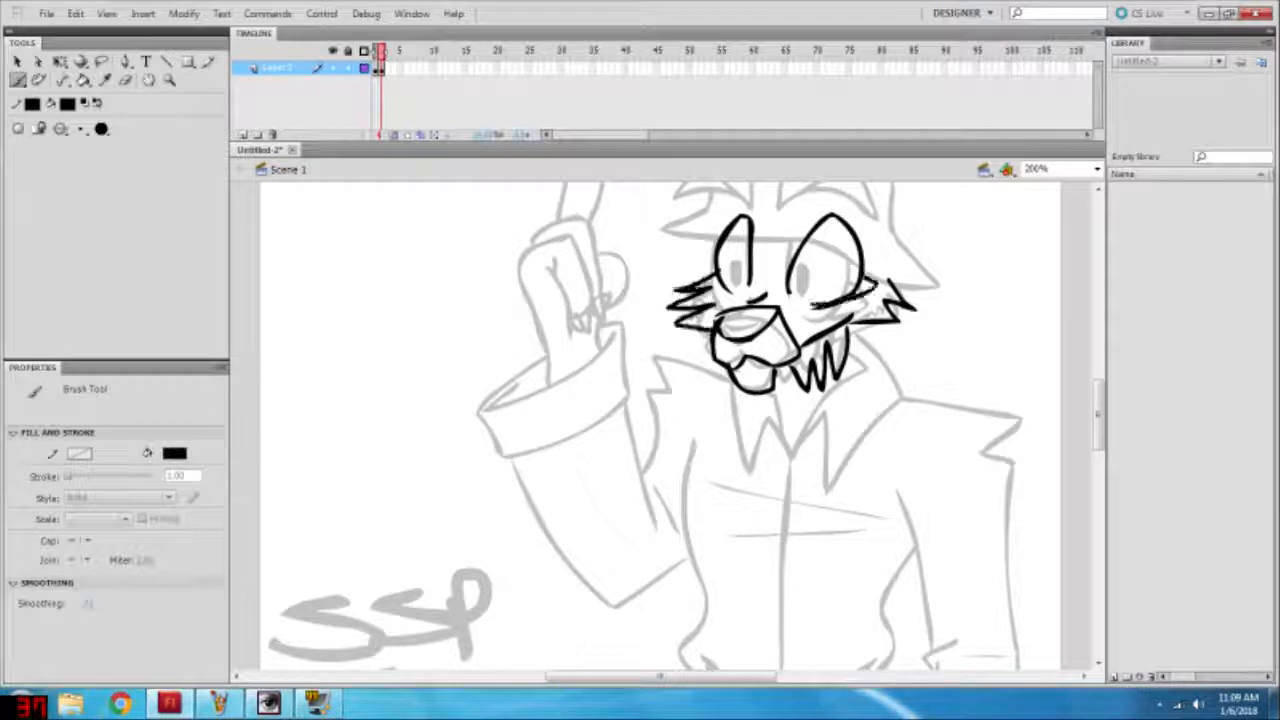
pyautogui.moveTo(728, 266); pyautogui.dragTo(732, 291)
# Step: Draw the hat's crown and brim with the angled brow shapes above the eyes on frame 2
pyautogui.scroll(3, 706, 330)
pyautogui.moveTo(661, 436); pyautogui.dragTo(874, 500)
pyautogui.moveTo(874, 504)
pyautogui.mouseDown()
pyautogui.moveTo(892, 386)
pyautogui.moveTo(660, 436)
pyautogui.mouseUp()
pyautogui.moveTo(785, 394)
pyautogui.mouseDown()
pyautogui.moveTo(781, 432)
pyautogui.moveTo(874, 430)
pyautogui.mouseUp()
pyautogui.moveTo(874, 430); pyautogui.dragTo(790, 434)
pyautogui.moveTo(754, 444); pyautogui.dragTo(668, 380)
pyautogui.moveTo(668, 442); pyautogui.dragTo(720, 402)
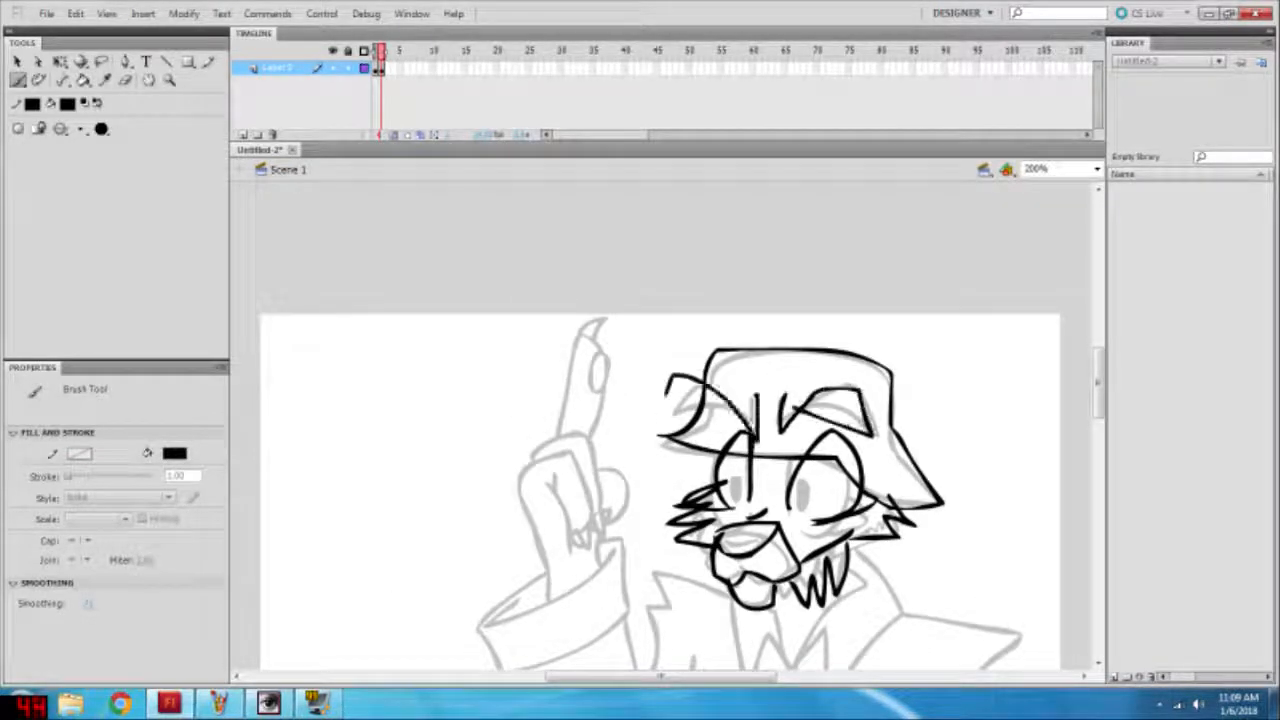
# Step: Add short fur strokes to the character's neck between the collar points on frame 1
pyautogui.scroll(-4, 853, 426)
pyautogui.click(379, 67)
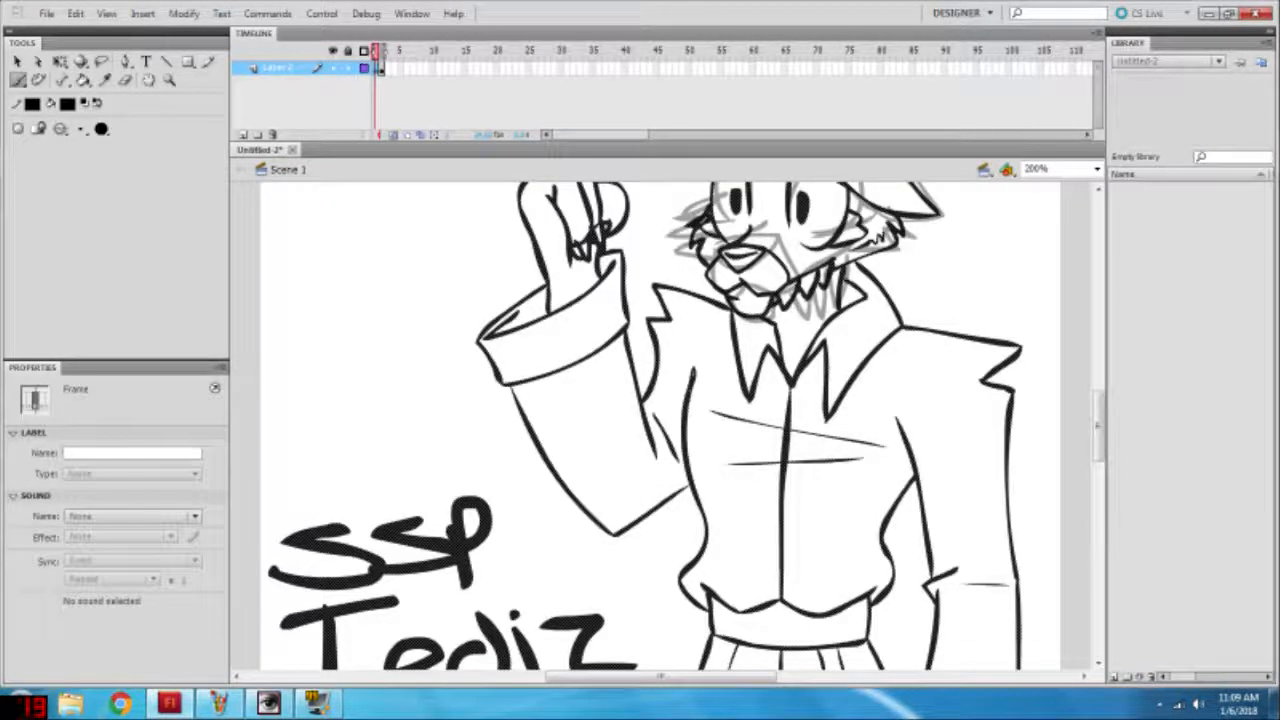
pyautogui.moveTo(780, 301); pyautogui.dragTo(773, 322)
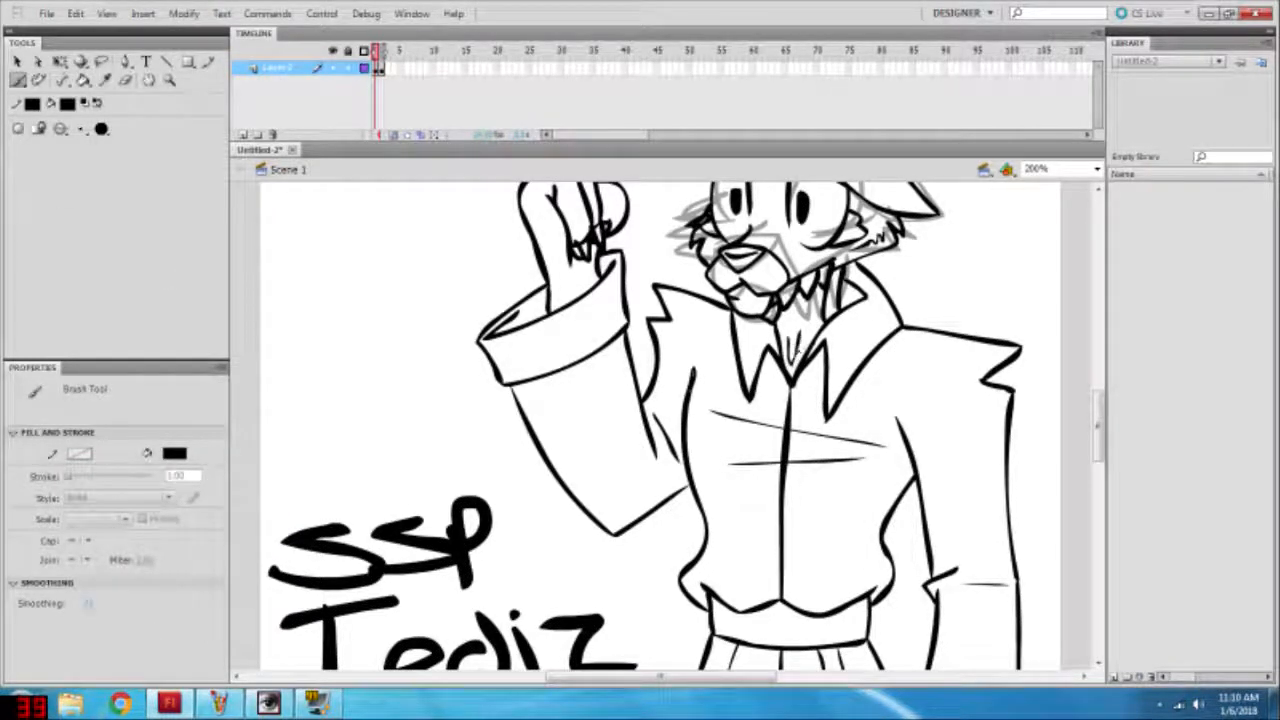
# Step: Return to frame 2 and trace both collar flaps below the chin
pyautogui.click(380, 67)
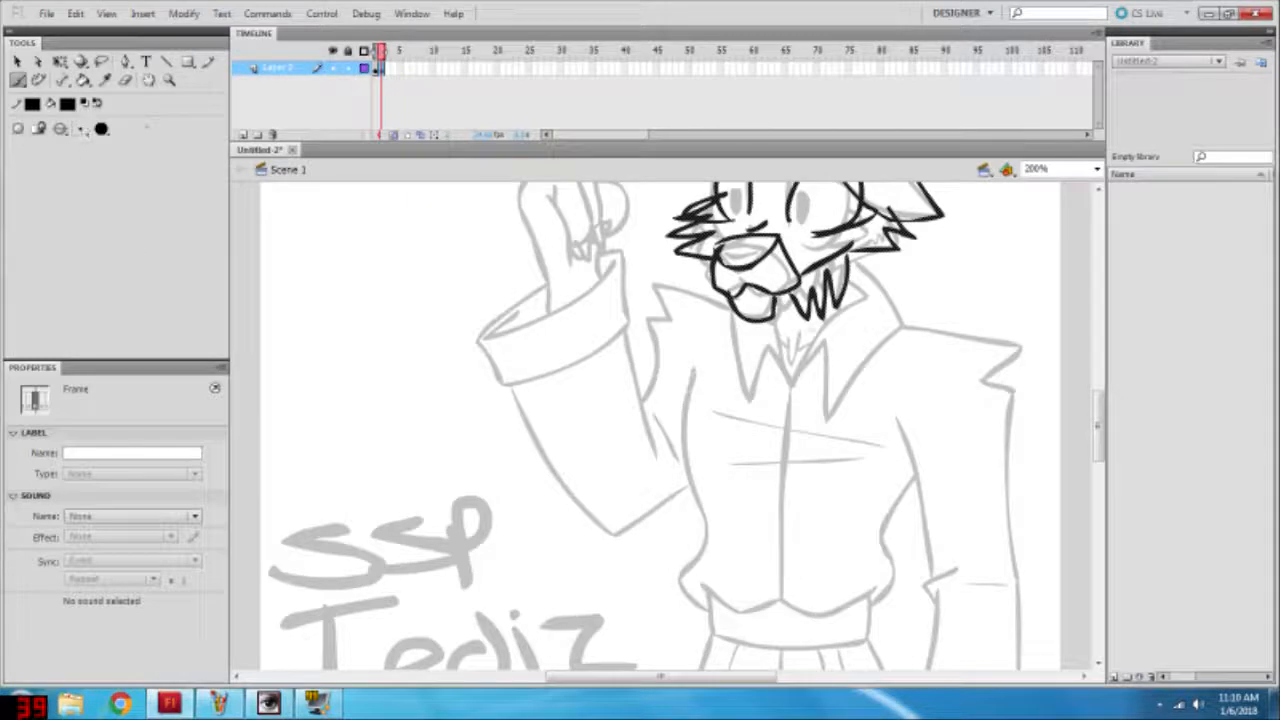
pyautogui.moveTo(860, 264)
pyautogui.mouseDown()
pyautogui.moveTo(830, 416)
pyautogui.moveTo(814, 334)
pyautogui.mouseUp()
pyautogui.moveTo(773, 320); pyautogui.dragTo(793, 386)
pyautogui.moveTo(728, 312); pyautogui.dragTo(793, 384)
# Step: Draw the shirt's centre line, side outline and gathered hem on frame 2
pyautogui.scroll(-3, 785, 420)
pyautogui.moveTo(790, 242); pyautogui.dragTo(785, 452)
pyautogui.moveTo(785, 455); pyautogui.dragTo(879, 430)
pyautogui.moveTo(790, 449)
pyautogui.mouseDown()
pyautogui.moveTo(752, 475)
pyautogui.moveTo(680, 438)
pyautogui.mouseUp()
pyautogui.moveTo(677, 206); pyautogui.dragTo(656, 408)
pyautogui.moveTo(690, 290); pyautogui.dragTo(700, 460)
# Step: Draw the lowered arm's sleeve and its wide cuff on frame 2
pyautogui.moveTo(884, 270)
pyautogui.mouseDown()
pyautogui.moveTo(945, 430)
pyautogui.moveTo(912, 452)
pyautogui.mouseUp()
pyautogui.moveTo(1016, 245); pyautogui.dragTo(1032, 580)
pyautogui.moveTo(936, 466)
pyautogui.mouseDown()
pyautogui.moveTo(1060, 586)
pyautogui.moveTo(1060, 656)
pyautogui.mouseUp()
pyautogui.moveTo(1060, 656); pyautogui.dragTo(912, 608)
# Step: Draw the waistband, trouser outlines and centre seam, plus the fingers below the lowered cuff on frame 2
pyautogui.scroll(-3, 900, 560)
pyautogui.scroll(2, 880, 330)
pyautogui.moveTo(696, 232)
pyautogui.mouseDown()
pyautogui.moveTo(890, 282)
pyautogui.moveTo(880, 360)
pyautogui.mouseUp()
pyautogui.scroll(-2, 885, 350)
pyautogui.moveTo(890, 282); pyautogui.dragTo(930, 507)
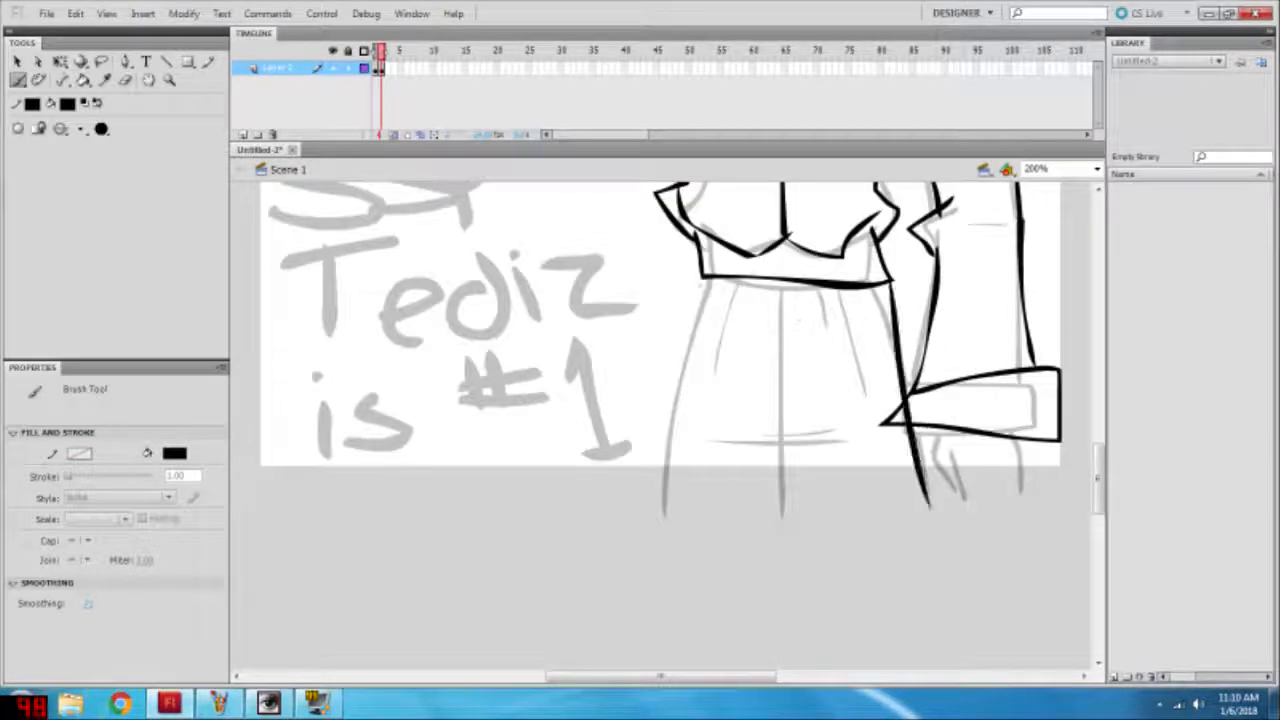
pyautogui.moveTo(702, 280); pyautogui.dragTo(660, 530)
pyautogui.moveTo(782, 286); pyautogui.dragTo(793, 534)
pyautogui.moveTo(934, 430)
pyautogui.mouseDown()
pyautogui.moveTo(954, 500)
pyautogui.moveTo(978, 508)
pyautogui.mouseUp()
pyautogui.moveTo(1020, 438); pyautogui.dragTo(1025, 468)
# Step: Trace the raised hand with its curled fingers and extended pointing finger on frame 2
pyautogui.scroll(7, 800, 420)
pyautogui.moveTo(548, 448)
pyautogui.mouseDown()
pyautogui.moveTo(566, 316)
pyautogui.moveTo(565, 368)
pyautogui.mouseUp()
pyautogui.moveTo(540, 311); pyautogui.dragTo(589, 372)
pyautogui.moveTo(604, 330); pyautogui.dragTo(630, 354)
pyautogui.scroll(2, 600, 380)
pyautogui.moveTo(556, 438)
pyautogui.mouseDown()
pyautogui.moveTo(590, 338)
pyautogui.moveTo(612, 336)
pyautogui.mouseUp()
pyautogui.moveTo(584, 350)
pyautogui.mouseDown()
pyautogui.moveTo(609, 410)
pyautogui.moveTo(606, 310)
pyautogui.moveTo(592, 410)
pyautogui.mouseUp()
# Step: Draw the jagged shoulder edge beside the raised arm, and that arm's cuff and sleeve on frame 2
pyautogui.scroll(-3, 620, 400)
pyautogui.moveTo(726, 377)
pyautogui.mouseDown()
pyautogui.moveTo(703, 364)
pyautogui.moveTo(640, 462)
pyautogui.mouseUp()
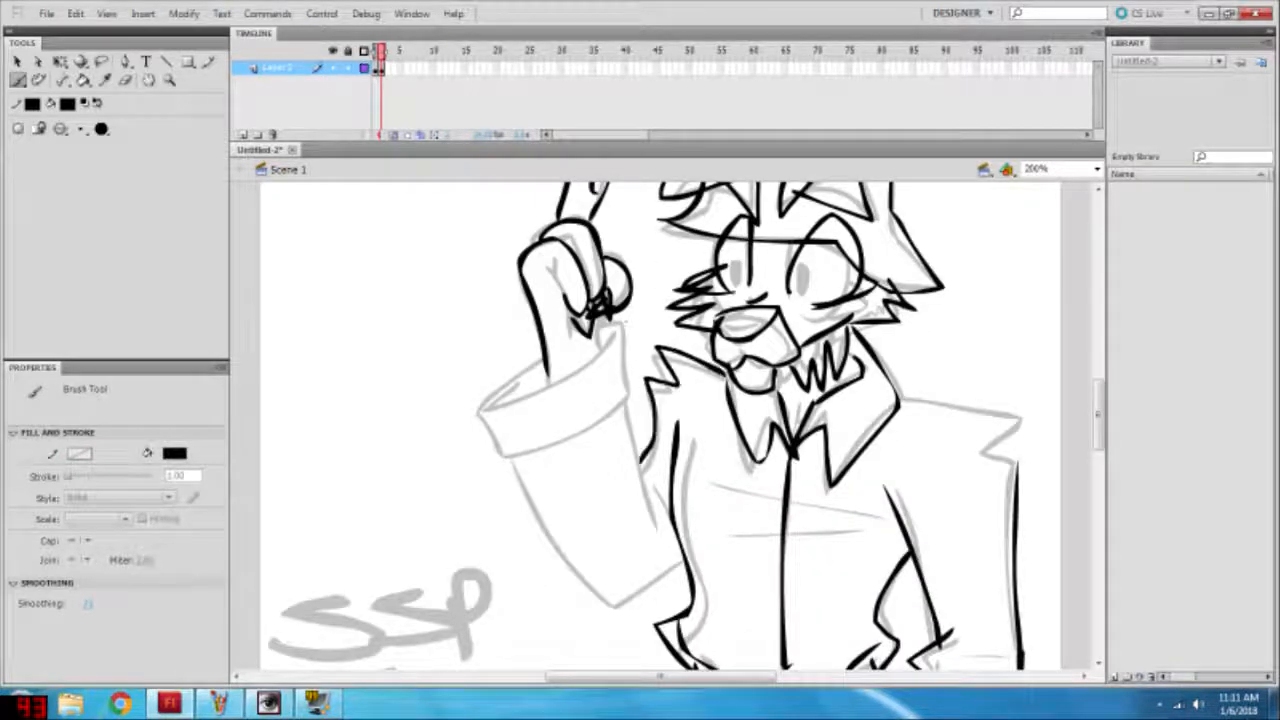
pyautogui.moveTo(623, 323); pyautogui.dragTo(514, 460)
pyautogui.moveTo(512, 460); pyautogui.dragTo(486, 411)
pyautogui.moveTo(627, 311); pyautogui.dragTo(487, 410)
pyautogui.moveTo(516, 460)
pyautogui.mouseDown()
pyautogui.moveTo(608, 607)
pyautogui.moveTo(690, 565)
pyautogui.mouseUp()
pyautogui.moveTo(629, 405); pyautogui.dragTo(655, 534)
# Step: Add the chest creases, the lowered arm's shoulder outline and the trouser pleats on frame 2
pyautogui.scroll(-2, 680, 440)
pyautogui.moveTo(718, 340); pyautogui.dragTo(898, 364)
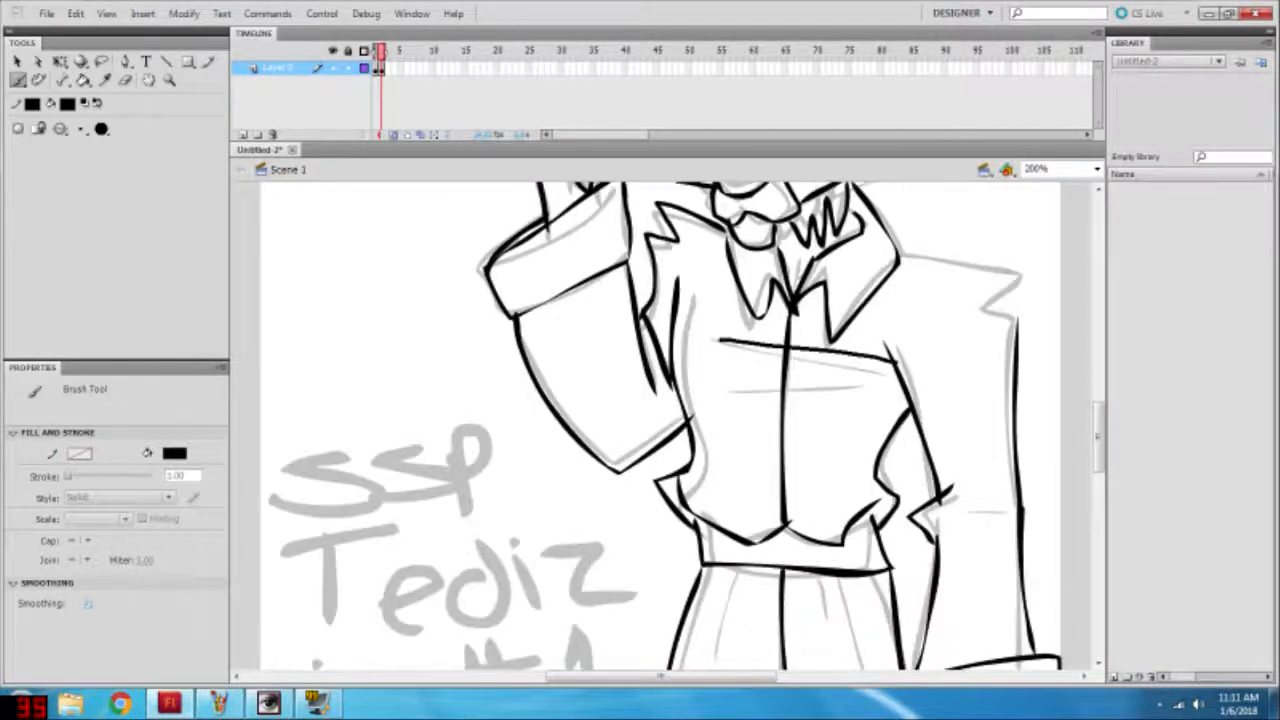
pyautogui.moveTo(732, 387); pyautogui.dragTo(920, 376)
pyautogui.moveTo(900, 257); pyautogui.dragTo(984, 310)
pyautogui.scroll(-3, 980, 330)
pyautogui.scroll(6, 660, 420)
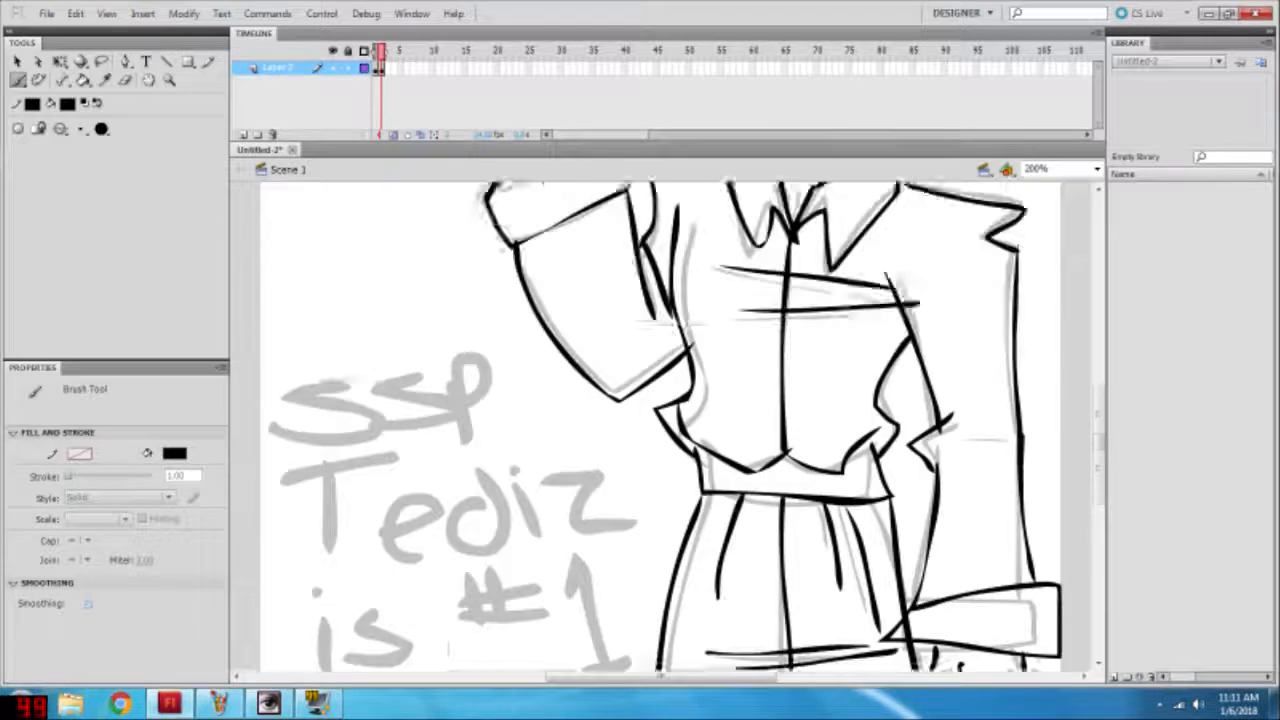
# Step: Hand-letter "SSP" and "Terdiz" in thin black strokes over the ghosted lettering on frame 2
pyautogui.scroll(-5, 660, 420)
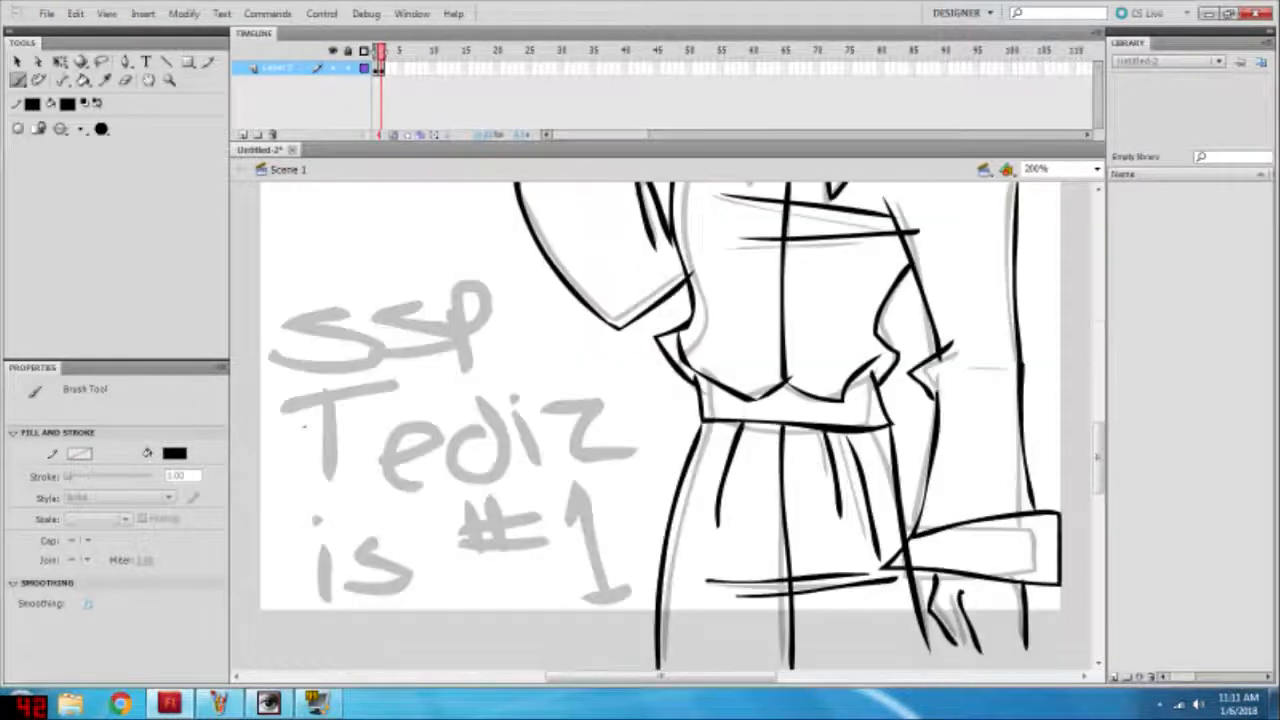
pyautogui.moveTo(336, 310); pyautogui.dragTo(269, 377)
pyautogui.moveTo(358, 316); pyautogui.dragTo(355, 361)
pyautogui.moveTo(450, 297)
pyautogui.mouseDown()
pyautogui.moveTo(465, 371)
pyautogui.moveTo(452, 327)
pyautogui.mouseUp()
pyautogui.moveTo(320, 396); pyautogui.dragTo(322, 484)
pyautogui.moveTo(285, 400); pyautogui.dragTo(382, 391)
pyautogui.moveTo(366, 459); pyautogui.dragTo(399, 475)
pyautogui.moveTo(508, 431); pyautogui.dragTo(578, 456)
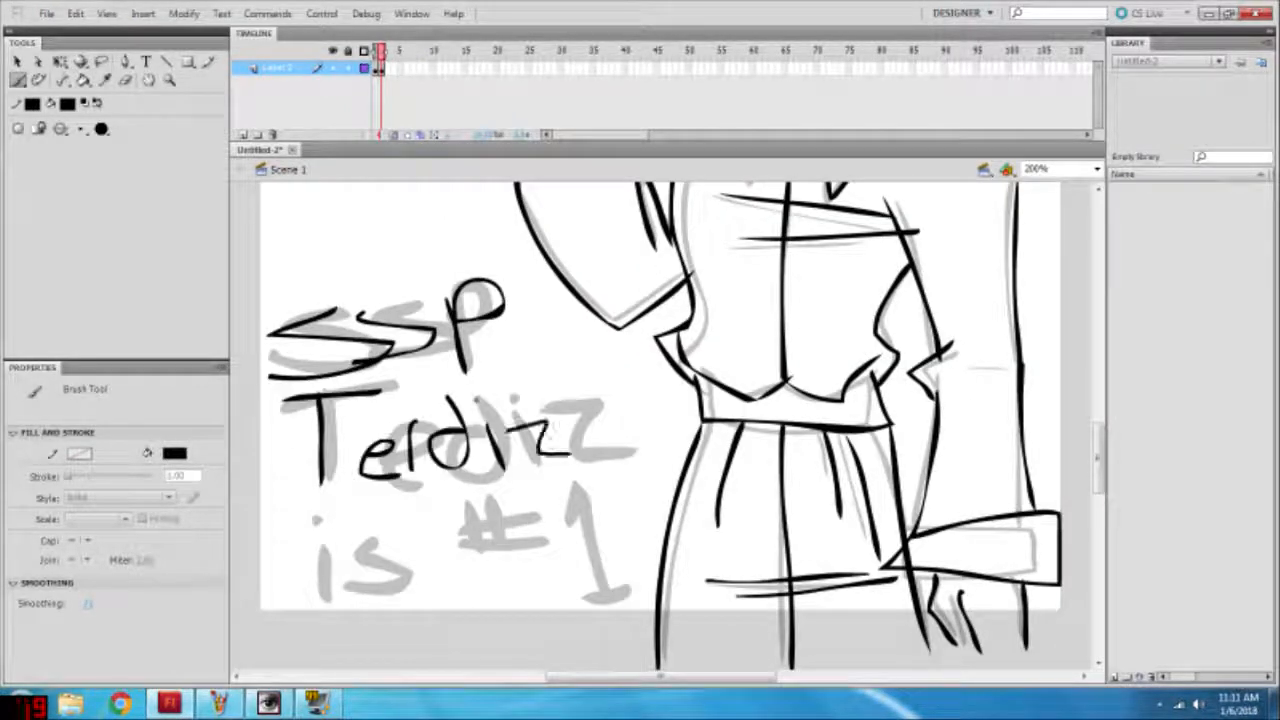
# Step: Hand-letter "irz #1" below "Terdiz" on frame 2 and fit the whole drawing in view
pyautogui.moveTo(300, 548); pyautogui.dragTo(302, 592)
pyautogui.moveTo(332, 530)
pyautogui.mouseDown()
pyautogui.moveTo(378, 560)
pyautogui.moveTo(502, 562)
pyautogui.mouseUp()
pyautogui.moveTo(497, 501)
pyautogui.mouseDown()
pyautogui.moveTo(528, 560)
pyautogui.moveTo(586, 503)
pyautogui.mouseUp()
pyautogui.moveTo(594, 475); pyautogui.dragTo(600, 535)
pyautogui.scroll(2, 660, 420)
pyautogui.hotkey('ctrl', '3')
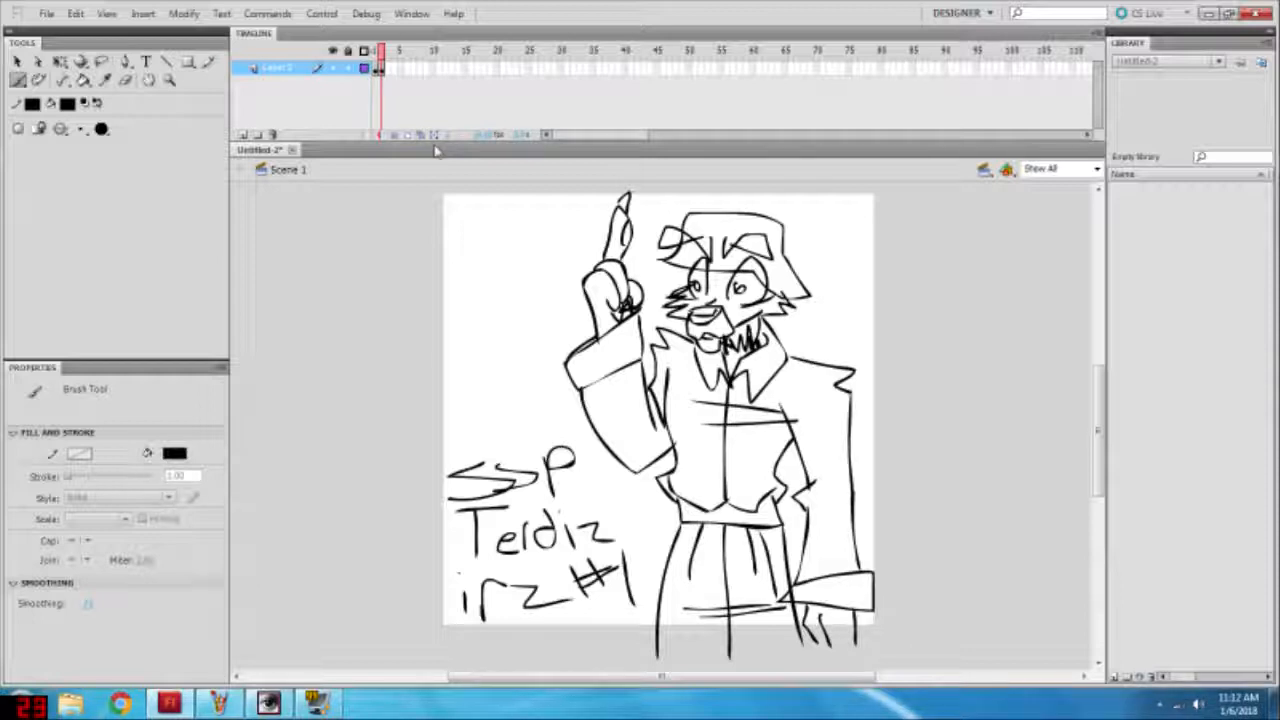
# Step: Insert a blank keyframe at frame 3 with onion skinning on and rough in the head oval, shoulder and lowered sleeve
pyautogui.press('F7')
pyautogui.click(394, 135)
pyautogui.moveTo(686, 251)
pyautogui.mouseDown()
pyautogui.moveTo(786, 300)
pyautogui.moveTo(700, 254)
pyautogui.mouseUp()
pyautogui.moveTo(672, 338)
pyautogui.mouseDown()
pyautogui.moveTo(836, 355)
pyautogui.moveTo(846, 399)
pyautogui.mouseUp()
pyautogui.moveTo(846, 399); pyautogui.dragTo(873, 553)
pyautogui.moveTo(778, 411); pyautogui.dragTo(812, 563)
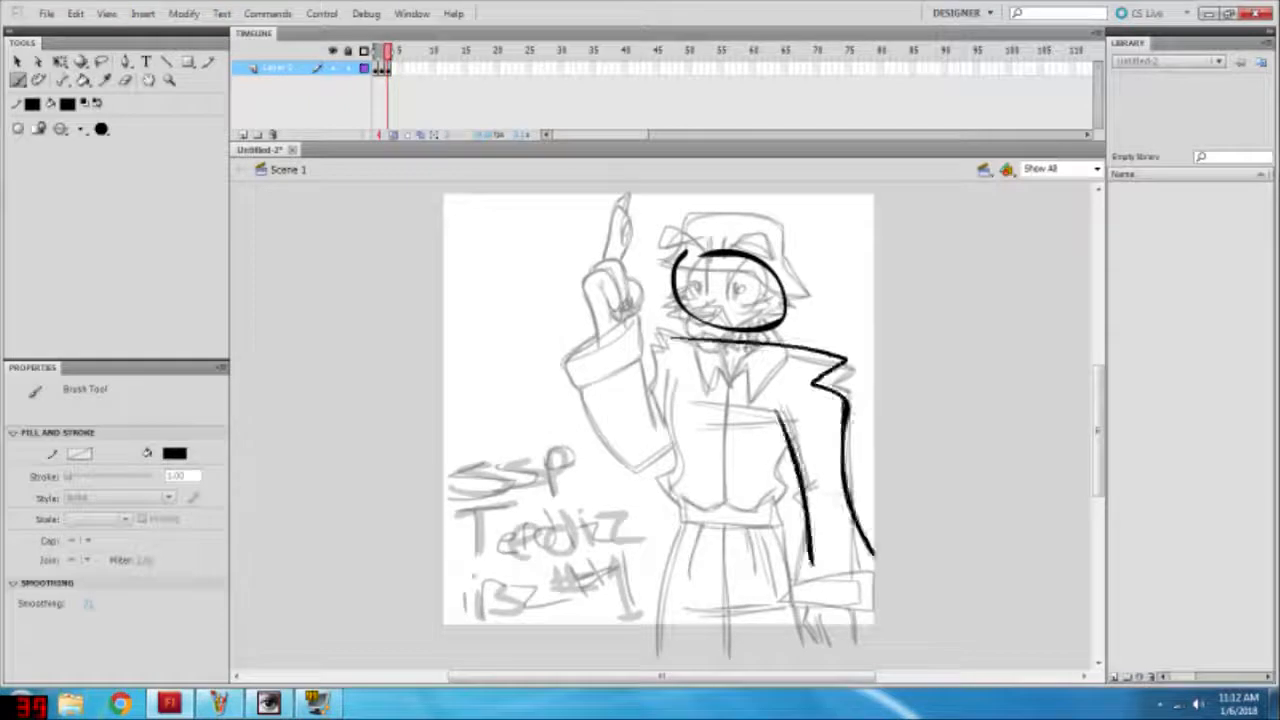
# Step: Rough in the pointed hat and the raised arm's cuff and sleeve on frame 3
pyautogui.moveTo(674, 284); pyautogui.dragTo(832, 310)
pyautogui.moveTo(832, 310); pyautogui.dragTo(664, 265)
pyautogui.moveTo(678, 336)
pyautogui.mouseDown()
pyautogui.moveTo(643, 388)
pyautogui.moveTo(645, 416)
pyautogui.mouseUp()
pyautogui.moveTo(625, 320); pyautogui.dragTo(640, 358)
pyautogui.moveTo(600, 298); pyautogui.dragTo(634, 342)
pyautogui.moveTo(566, 386); pyautogui.dragTo(678, 446)
# Step: Rough in the torso sides, belt, flared lower cuff and raised hand on frame 3
pyautogui.moveTo(666, 366)
pyautogui.mouseDown()
pyautogui.moveTo(677, 514)
pyautogui.moveTo(792, 542)
pyautogui.moveTo(798, 668)
pyautogui.mouseUp()
pyautogui.moveTo(880, 548); pyautogui.dragTo(790, 632)
pyautogui.moveTo(585, 276); pyautogui.dragTo(603, 298)
pyautogui.moveTo(610, 278); pyautogui.dragTo(630, 314)
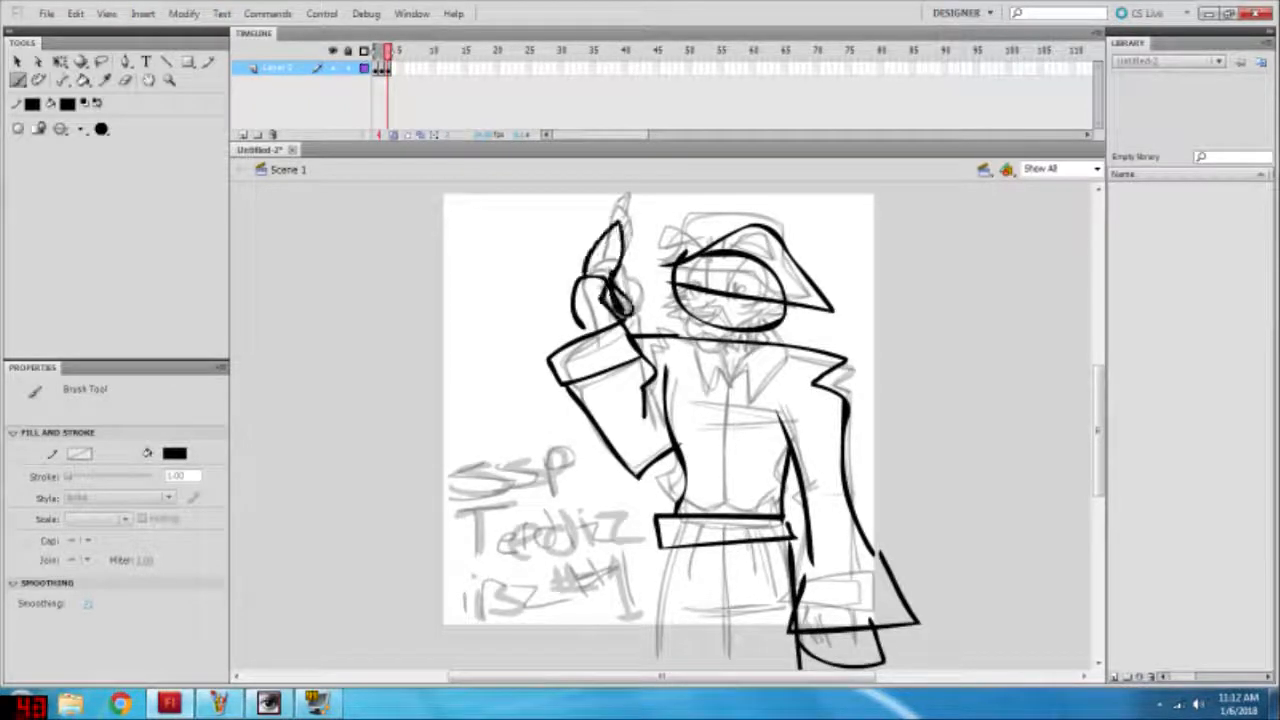
# Step: Rough in the trouser legs, collar and shirt centre line on frame 3
pyautogui.moveTo(656, 548); pyautogui.dragTo(656, 668)
pyautogui.moveTo(714, 552); pyautogui.dragTo(727, 668)
pyautogui.moveTo(731, 342)
pyautogui.mouseDown()
pyautogui.moveTo(726, 374)
pyautogui.moveTo(770, 332)
pyautogui.mouseUp()
pyautogui.moveTo(770, 332)
pyautogui.mouseDown()
pyautogui.moveTo(797, 348)
pyautogui.moveTo(722, 518)
pyautogui.mouseUp()
# Step: Sketch the muzzle, mouth, cheek fur and two dot eyes on the frame 3 head
pyautogui.moveTo(690, 300)
pyautogui.mouseDown()
pyautogui.moveTo(706, 398)
pyautogui.moveTo(718, 354)
pyautogui.mouseUp()
pyautogui.moveTo(690, 318)
pyautogui.mouseDown()
pyautogui.moveTo(712, 308)
pyautogui.moveTo(736, 328)
pyautogui.mouseUp()
pyautogui.moveTo(692, 320); pyautogui.dragTo(734, 336)
pyautogui.moveTo(736, 328); pyautogui.dragTo(768, 318)
pyautogui.moveTo(680, 294); pyautogui.dragTo(655, 304)
pyautogui.moveTo(655, 304); pyautogui.dragTo(684, 318)
pyautogui.click(701, 295)
pyautogui.click(743, 309)
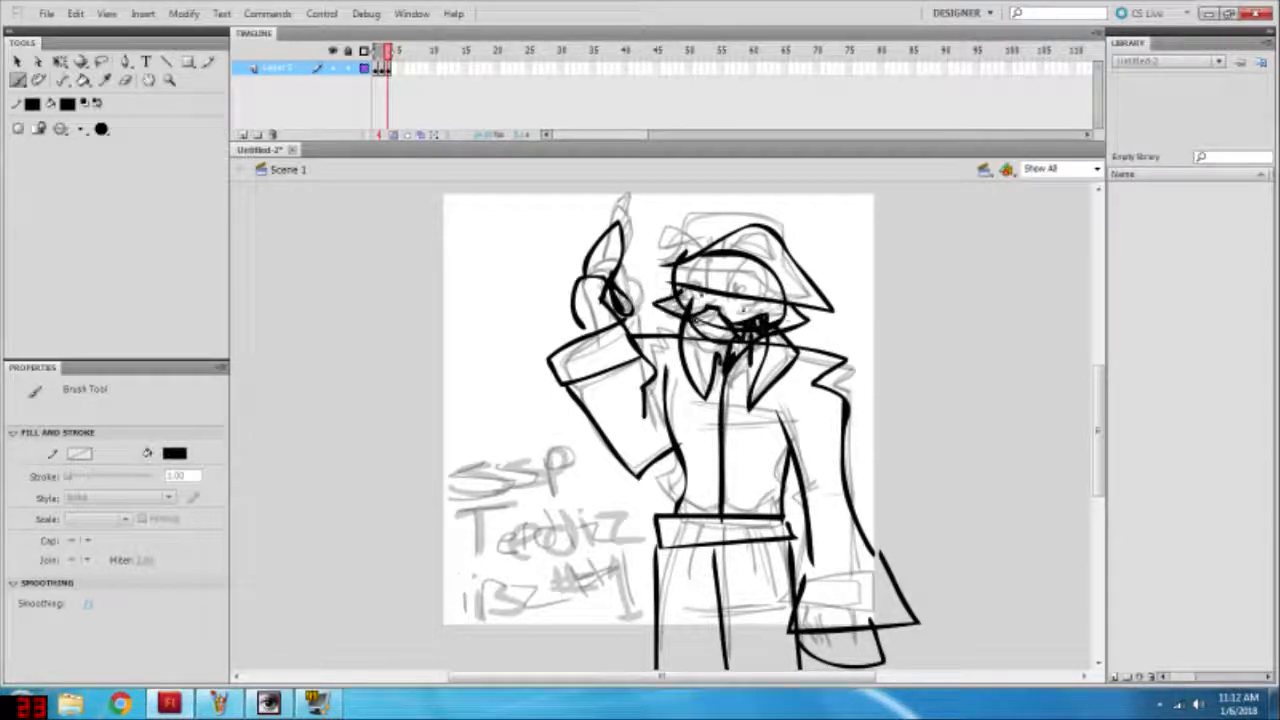
# Step: Scribble rough lettering over the ghosted text on frame 3, add chest and trouser creases, and turn off onion skinning
pyautogui.moveTo(498, 461); pyautogui.dragTo(428, 505)
pyautogui.moveTo(526, 468)
pyautogui.mouseDown()
pyautogui.moveTo(480, 500)
pyautogui.moveTo(562, 528)
pyautogui.mouseUp()
pyautogui.moveTo(460, 490)
pyautogui.mouseDown()
pyautogui.moveTo(530, 560)
pyautogui.moveTo(638, 540)
pyautogui.mouseUp()
pyautogui.moveTo(464, 610); pyautogui.dragTo(574, 598)
pyautogui.moveTo(586, 542)
pyautogui.mouseDown()
pyautogui.moveTo(590, 602)
pyautogui.moveTo(640, 592)
pyautogui.mouseUp()
pyautogui.moveTo(634, 596); pyautogui.dragTo(664, 602)
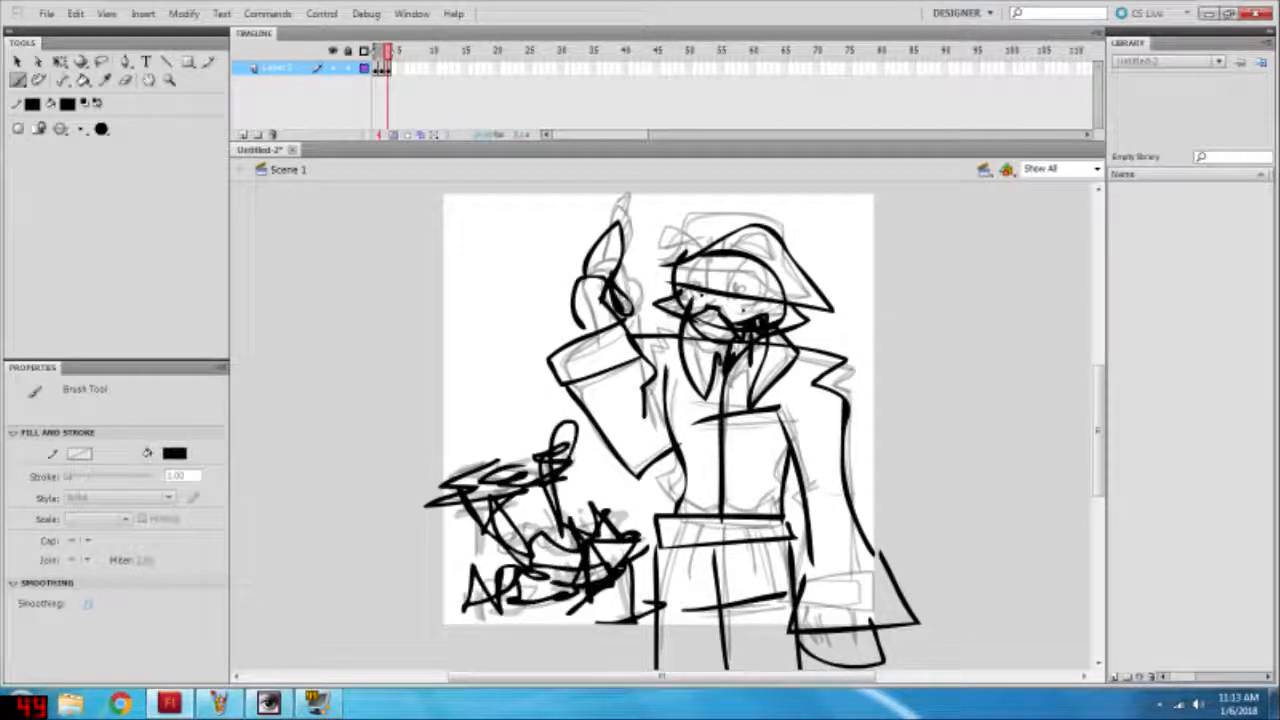
pyautogui.click(395, 135)
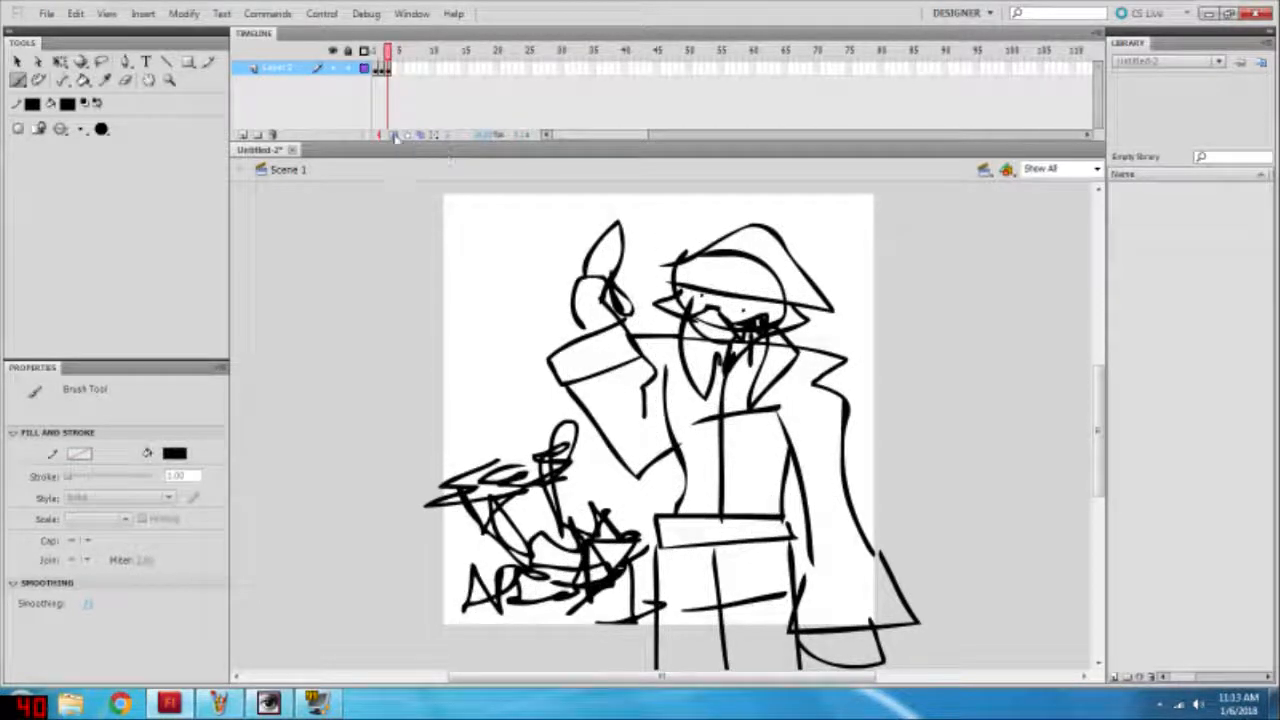
pyautogui.click(46, 13)
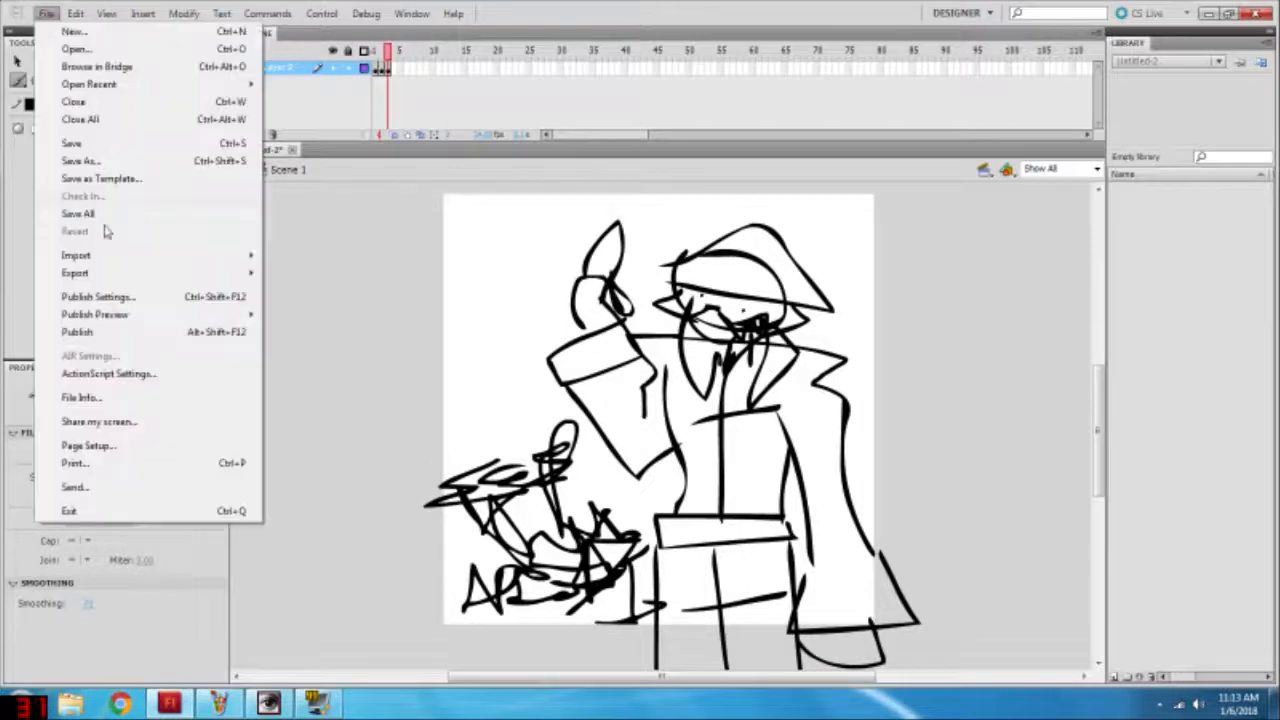
pyautogui.click(330, 272)
pyautogui.scroll(-10, 787, 282)
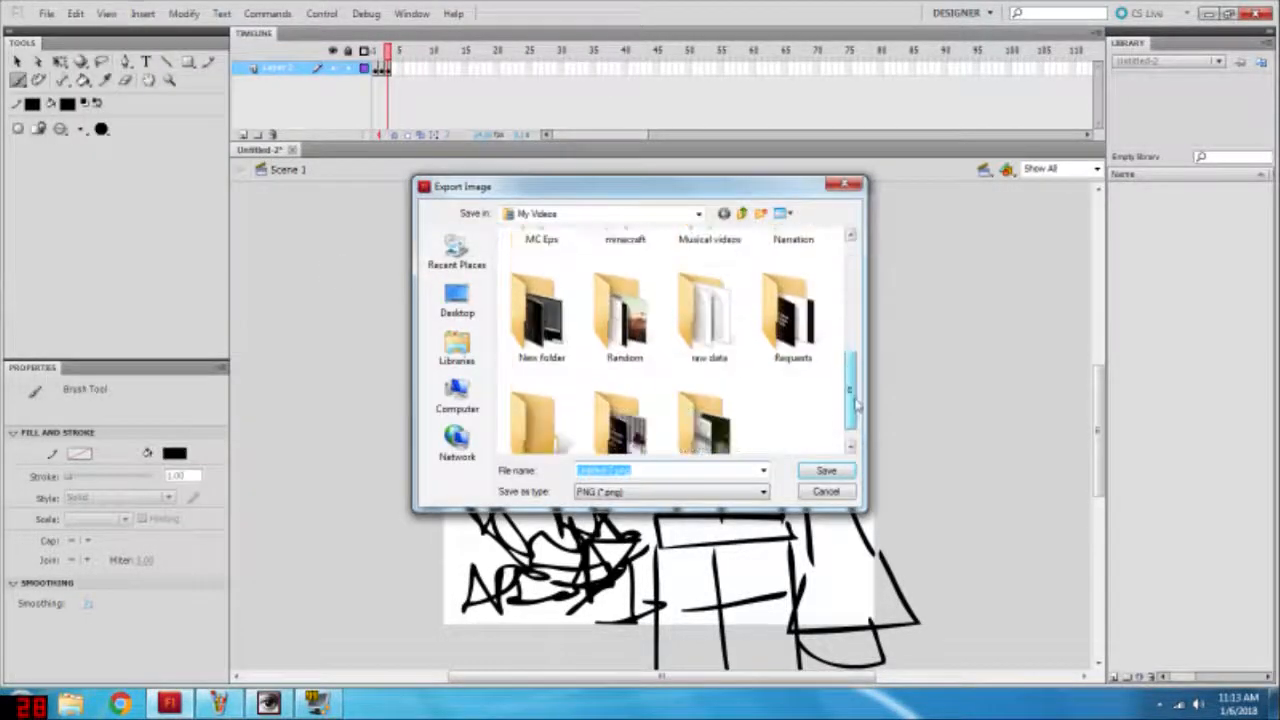
pyautogui.doubleClick(592, 372)
pyautogui.click(745, 213)
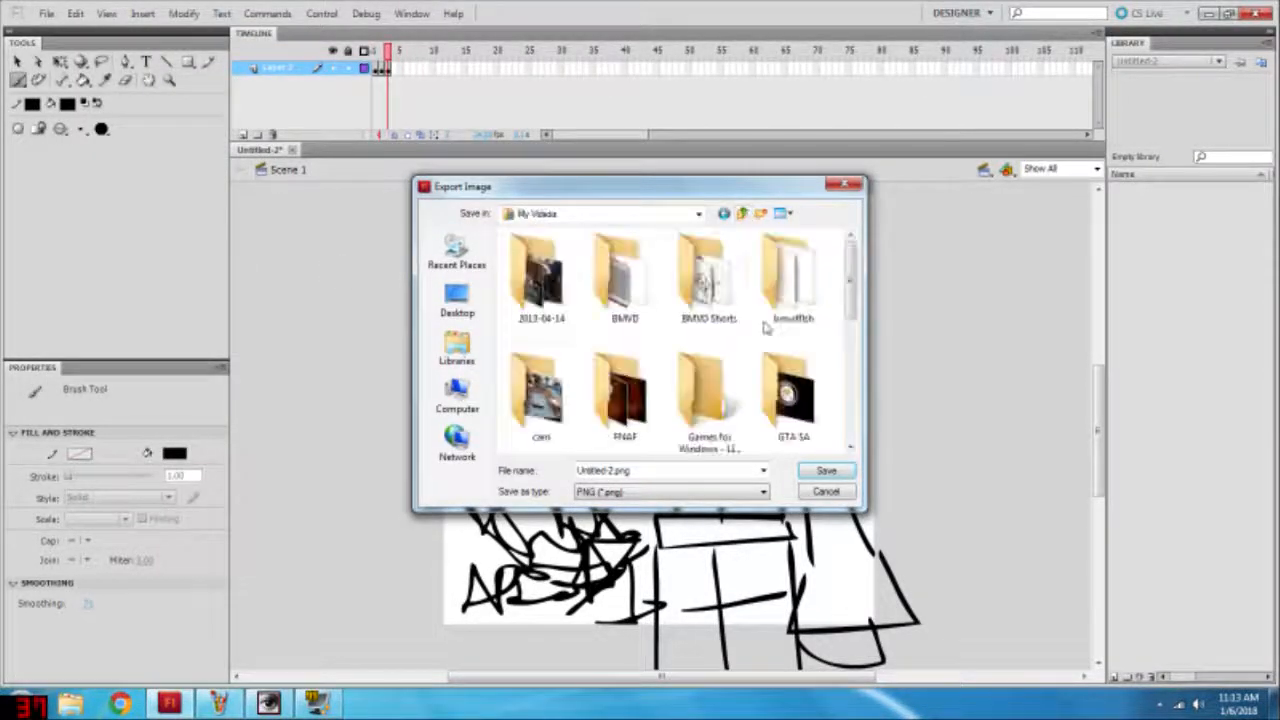
pyautogui.click(456, 350)
pyautogui.doubleClick(625, 300)
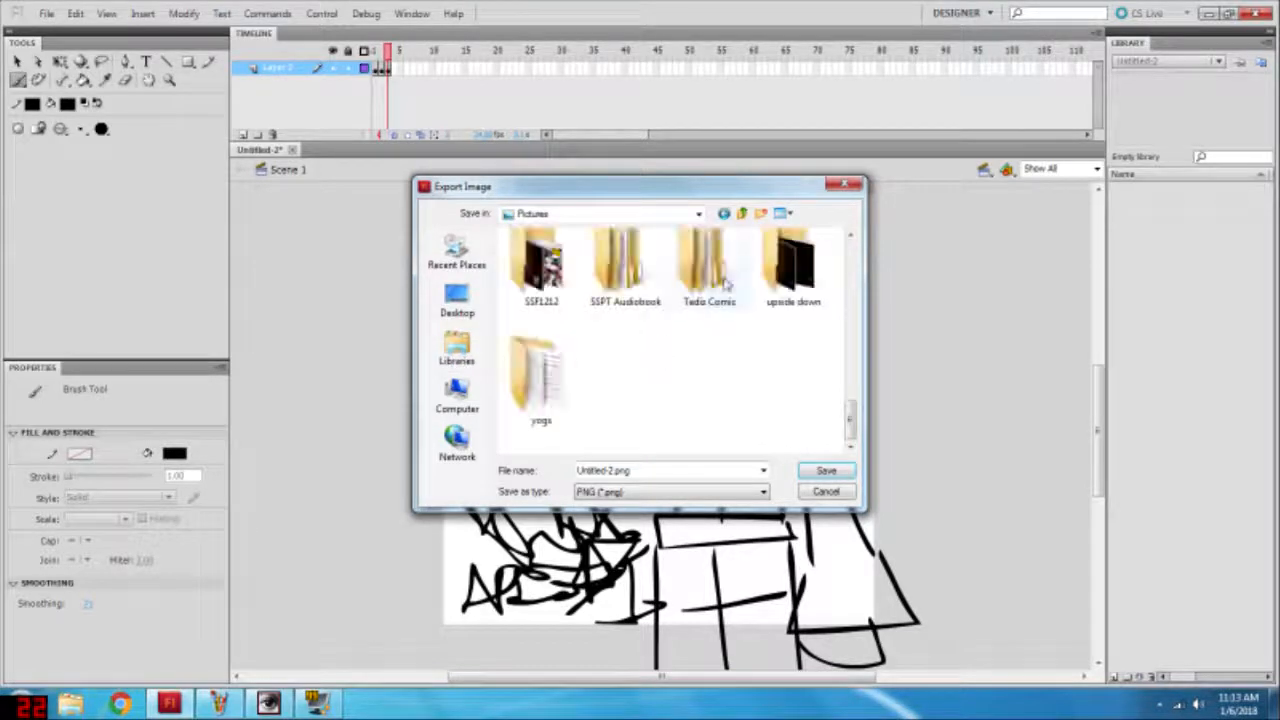
pyautogui.doubleClick(709, 285)
pyautogui.doubleClick(541, 280)
pyautogui.click(741, 213)
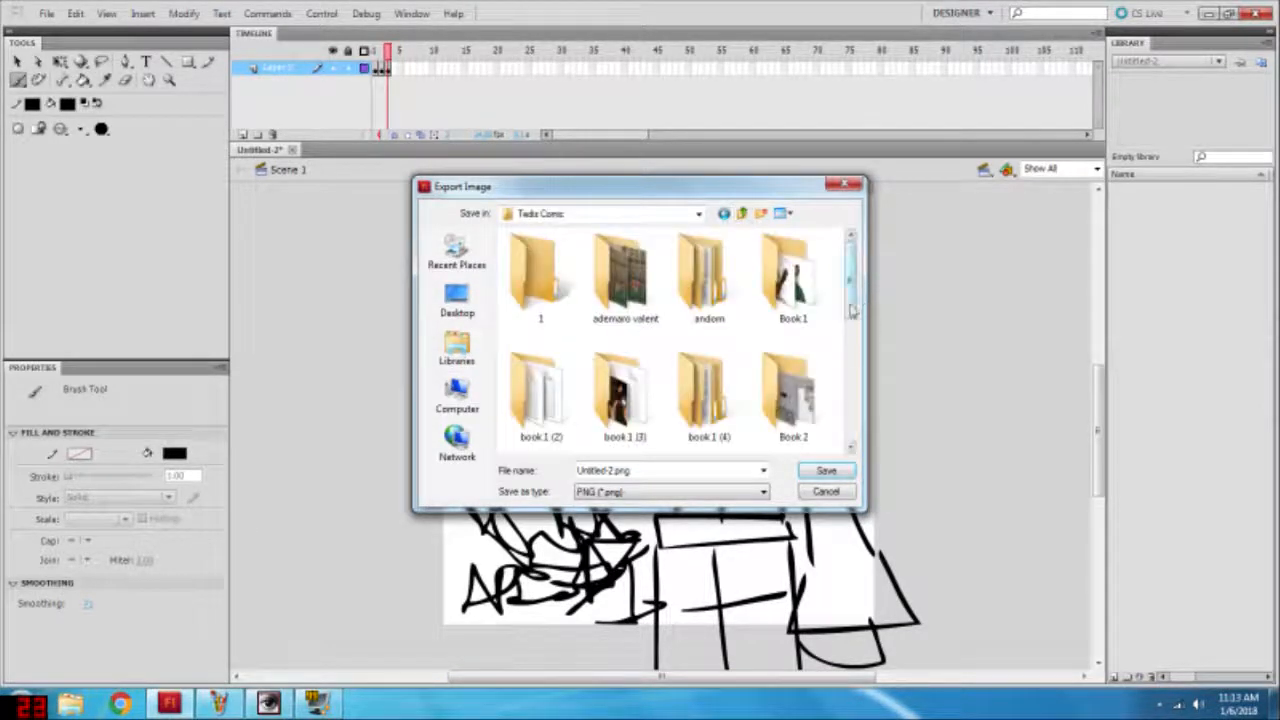
pyautogui.scroll(-5, 851, 310)
pyautogui.scroll(5, 851, 310)
pyautogui.doubleClick(541, 285)
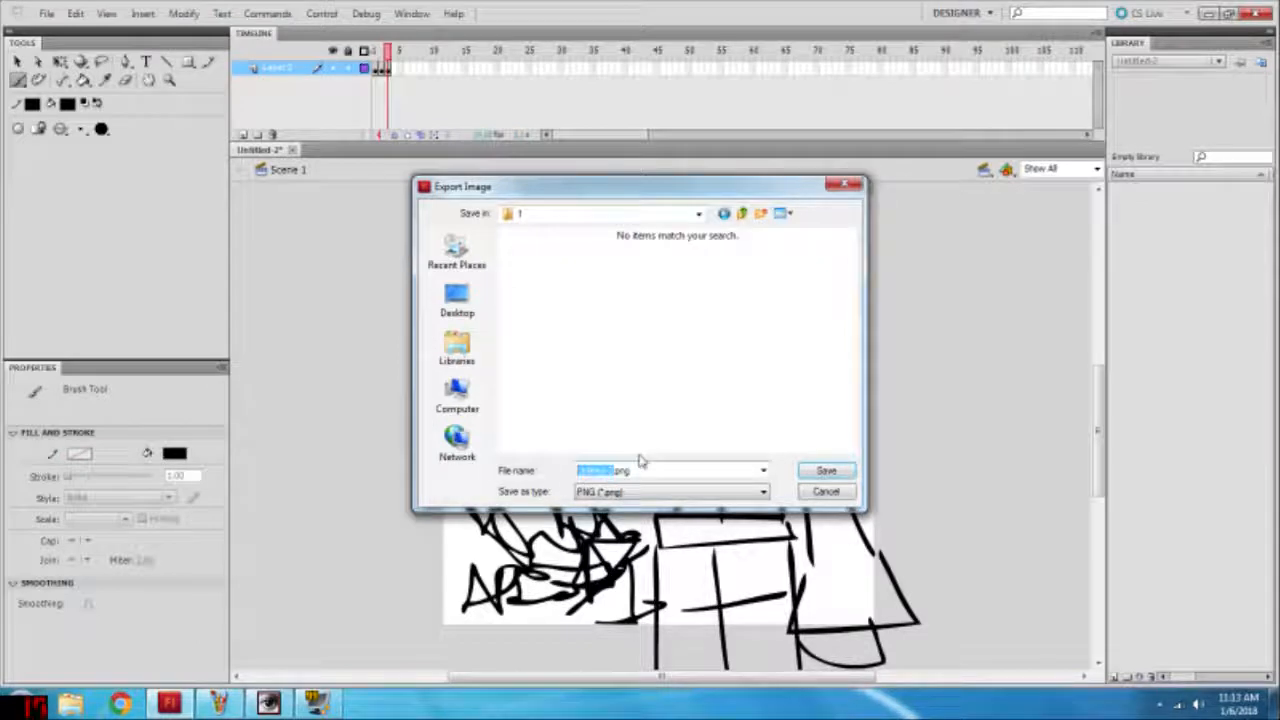
pyautogui.click(826, 491)
# Step: Start a movie export and set its file type to PNG Sequence
pyautogui.click(46, 13)
pyautogui.moveTo(130, 275)
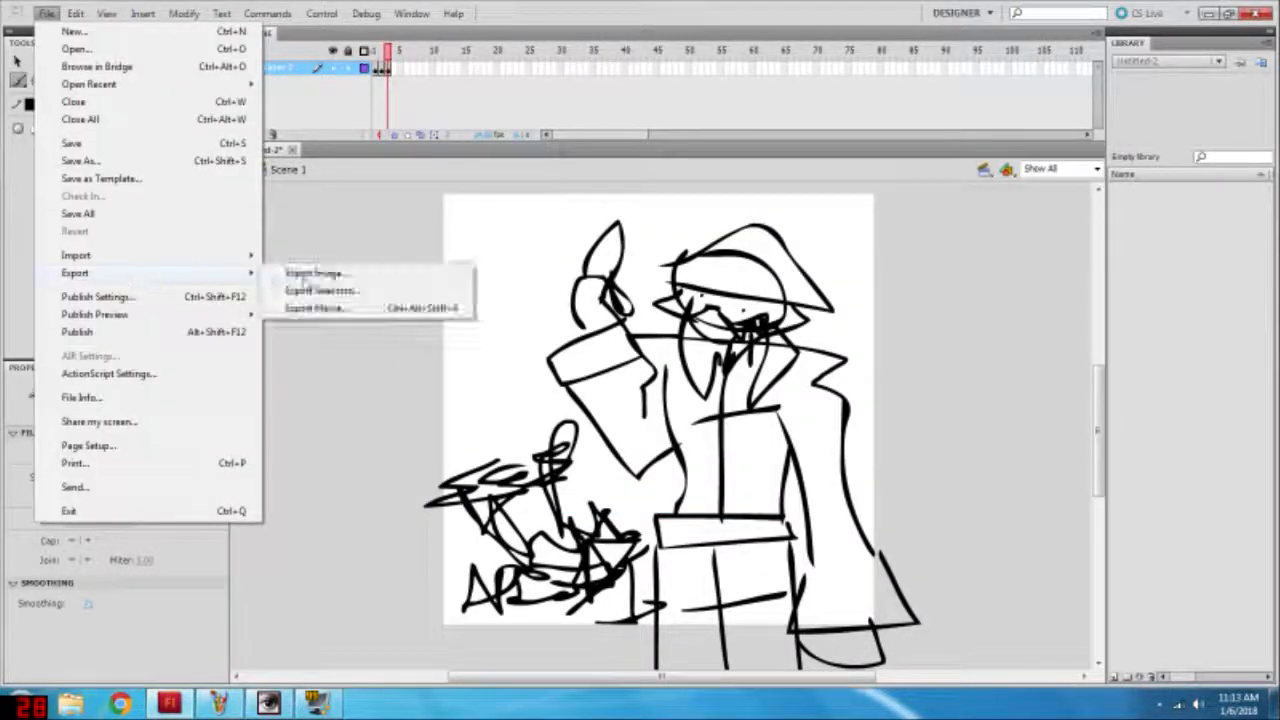
pyautogui.click(330, 311)
pyautogui.click(670, 491)
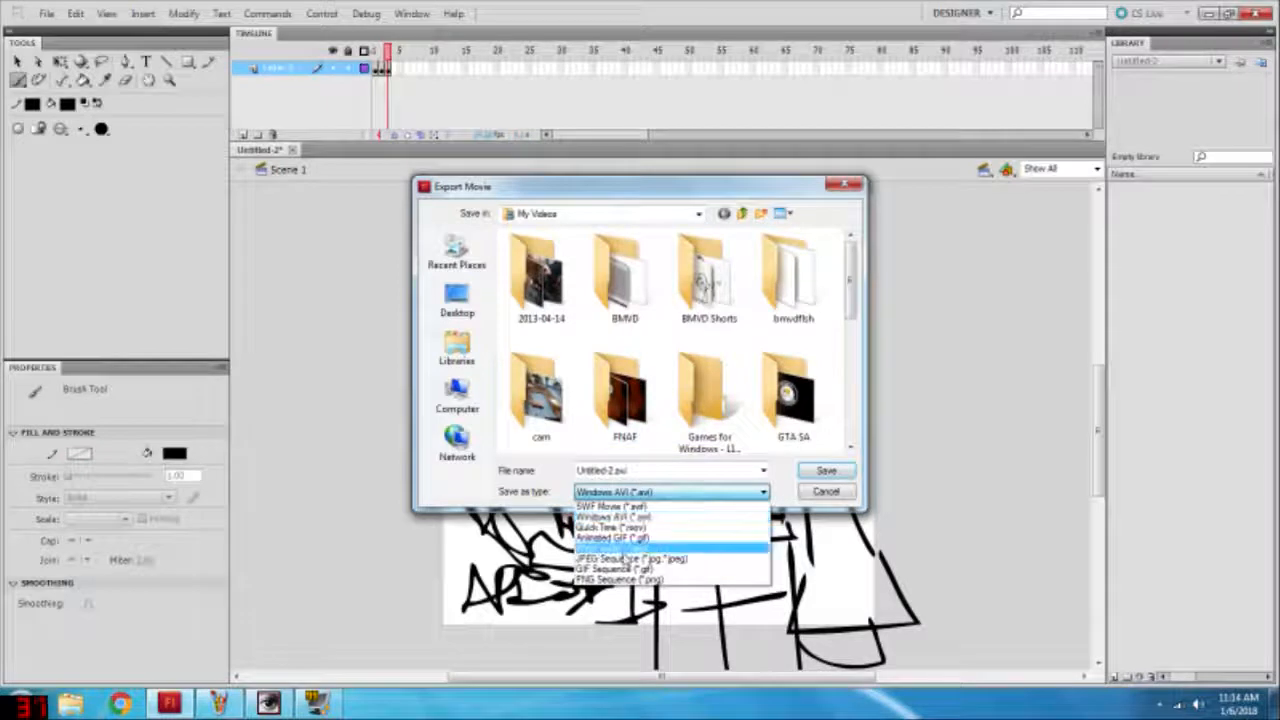
pyautogui.click(630, 579)
# Step: Export the sequence as "tutorialdrawing" into folder 1 of Tediz Comic in the Pictures library, accepting the export settings
pyautogui.scroll(-3, 843, 308)
pyautogui.click(457, 350)
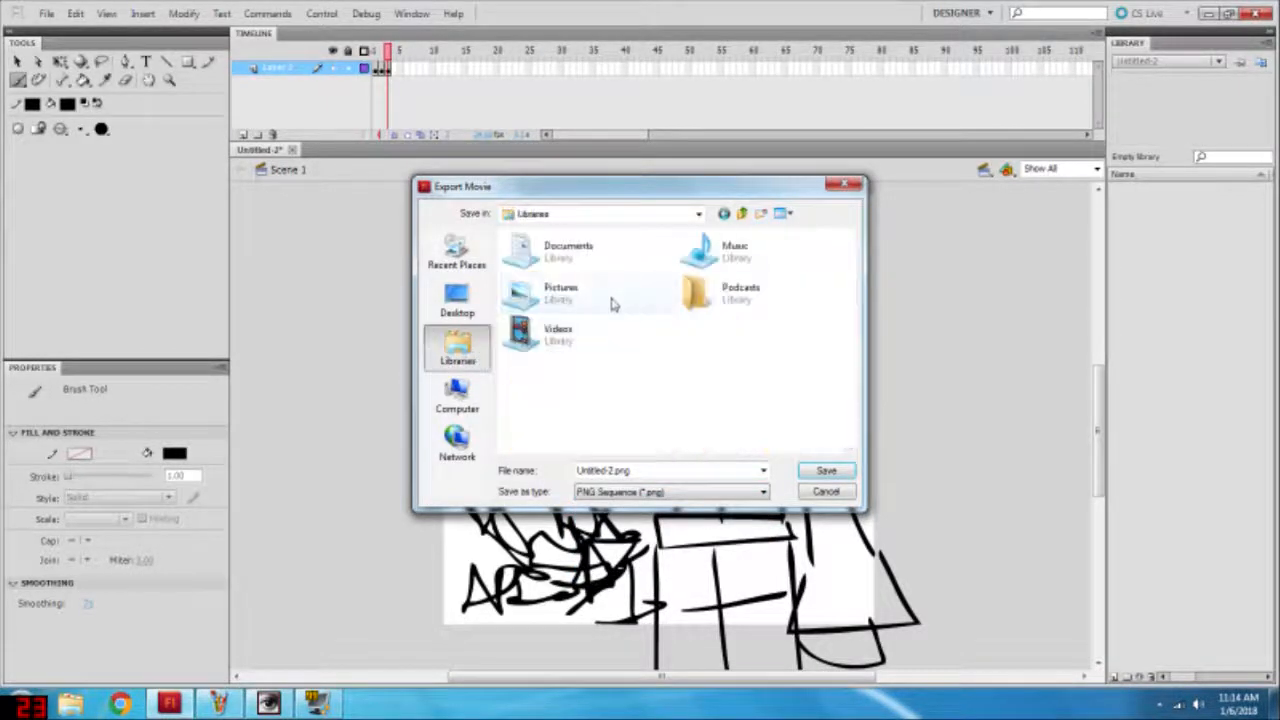
pyautogui.doubleClick(590, 292)
pyautogui.doubleClick(703, 282)
pyautogui.doubleClick(540, 280)
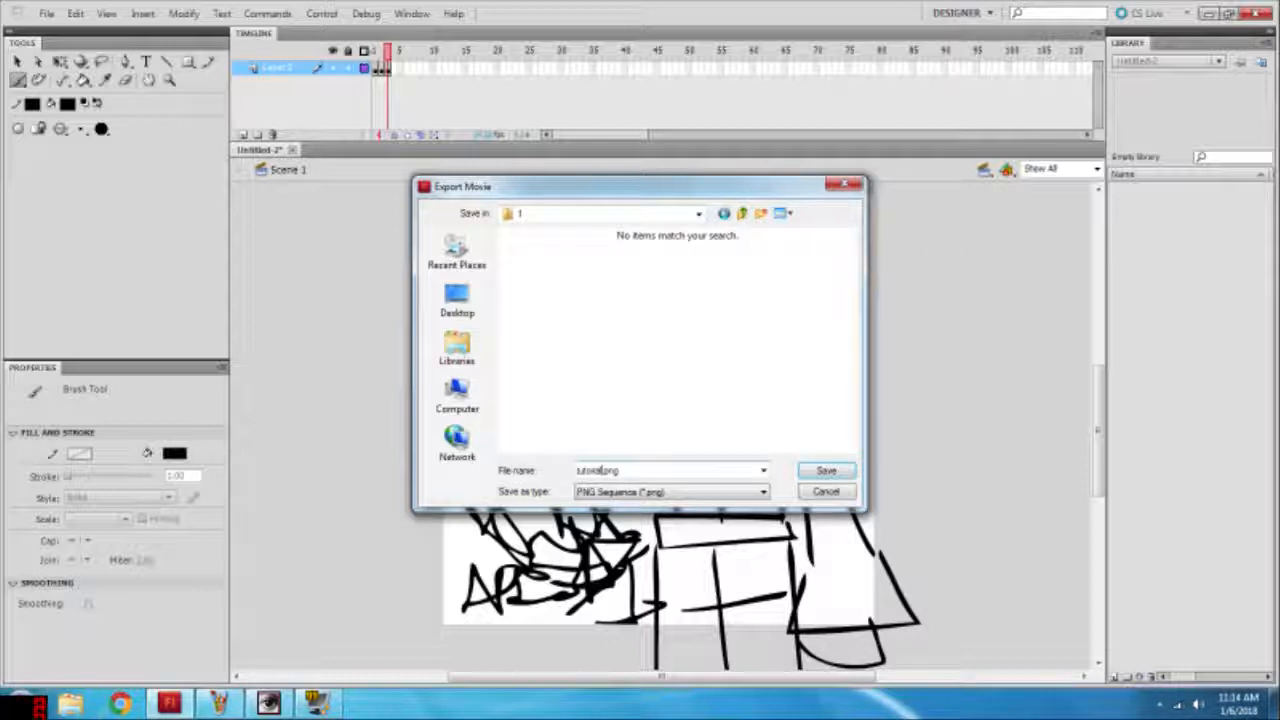
pyautogui.press('Return')
pyautogui.press('Return')
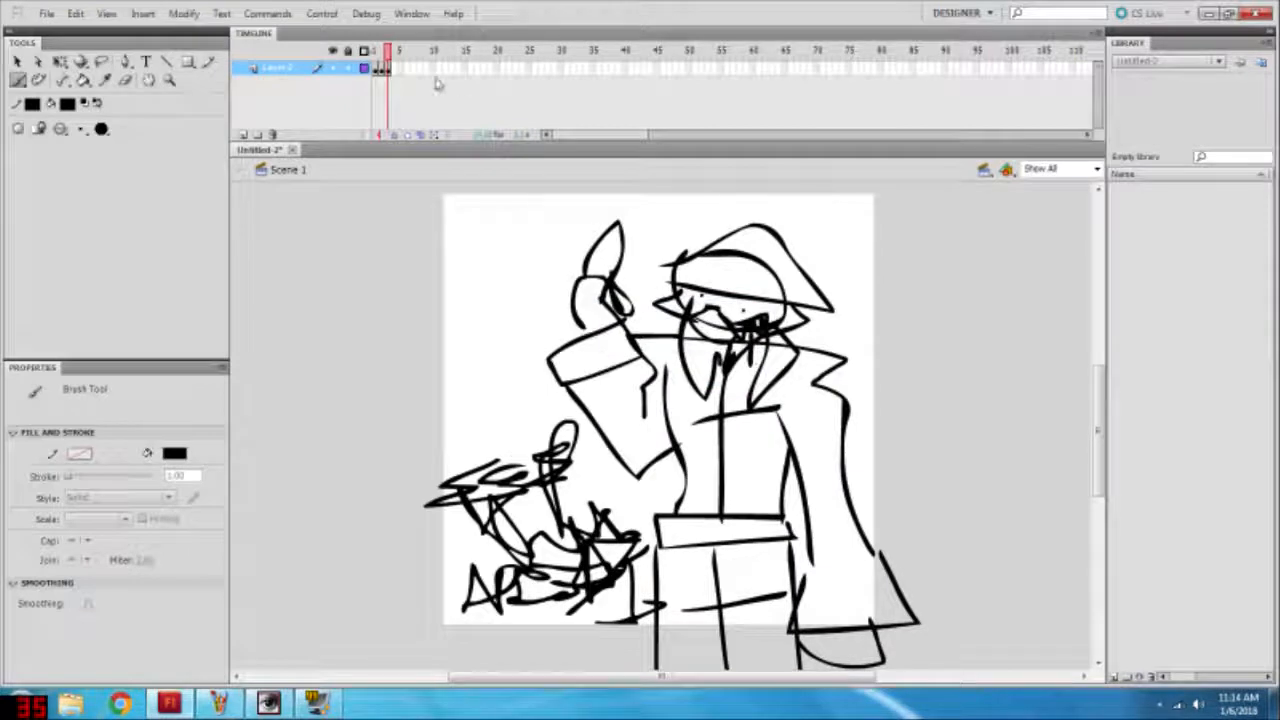
# Step: Compare the drawings on frames 1, 2 and 3
pyautogui.click(383, 70)
pyautogui.click(377, 70)
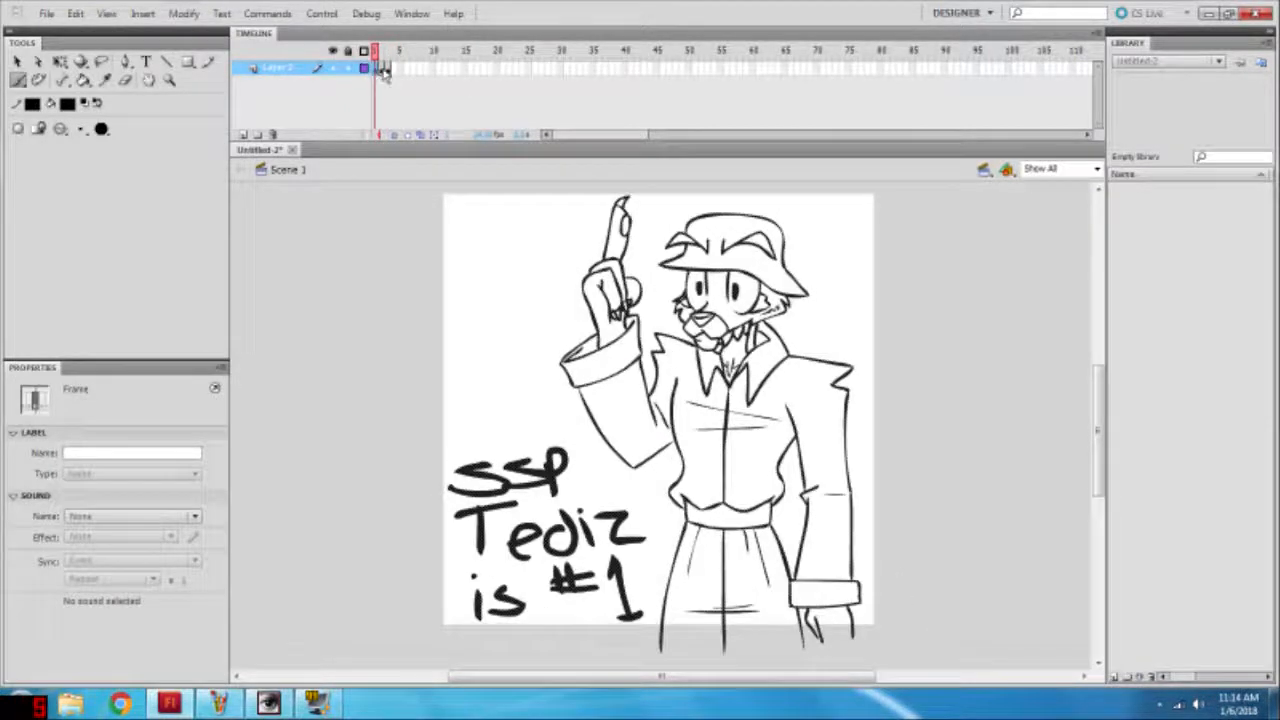
pyautogui.click(388, 70)
pyautogui.click(382, 70)
pyautogui.click(394, 70)
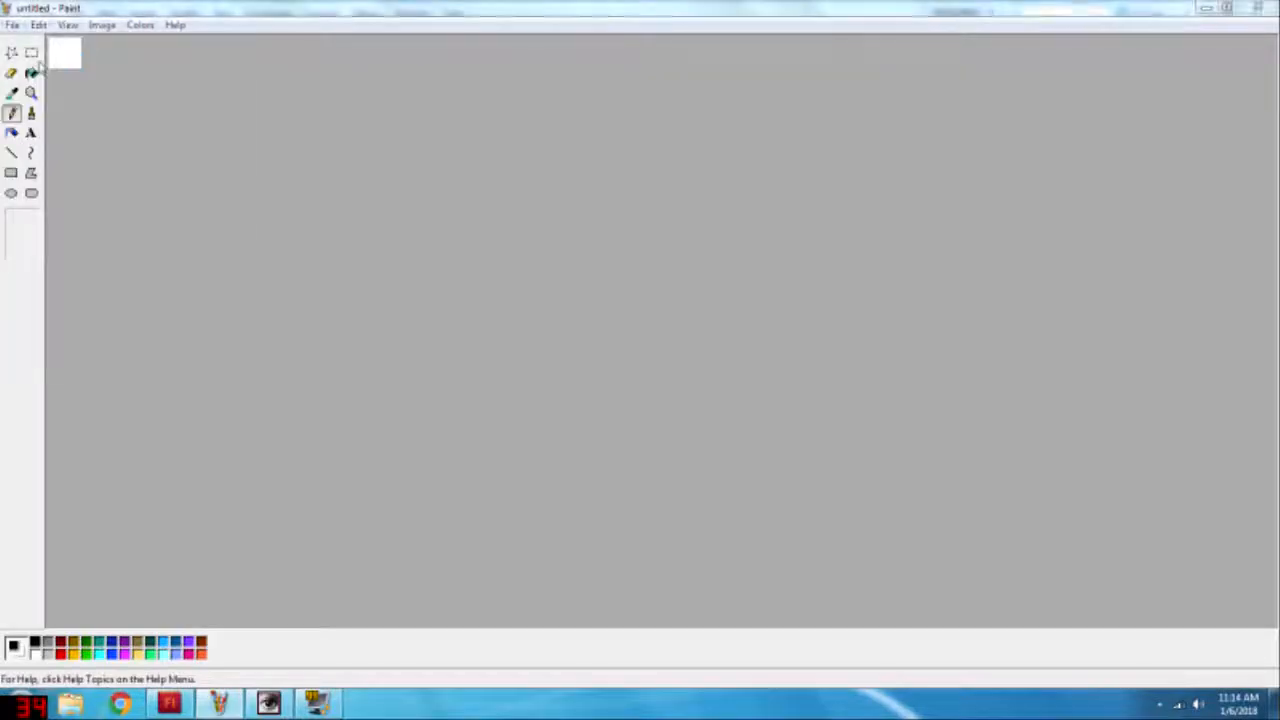
# Step: Switch to Paint and open the exported image tutorialdrawing0001.png
pyautogui.hotkey('ctrl', 'o')
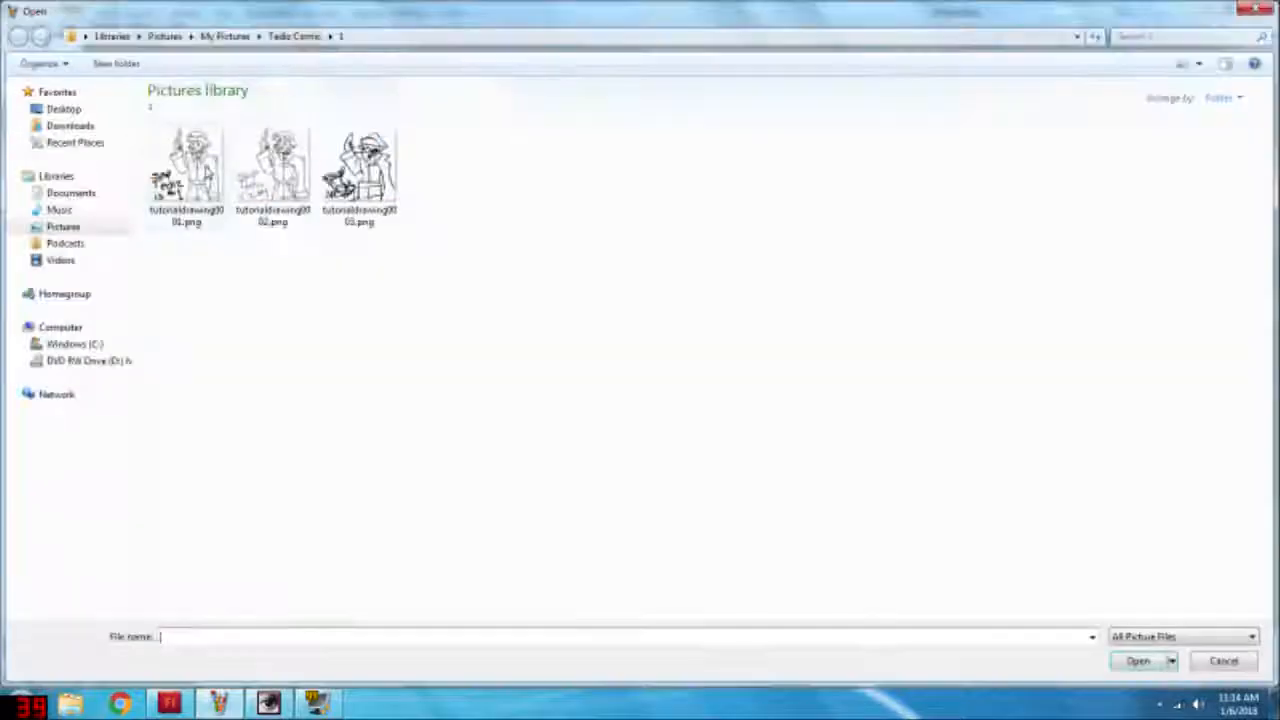
pyautogui.doubleClick(190, 168)
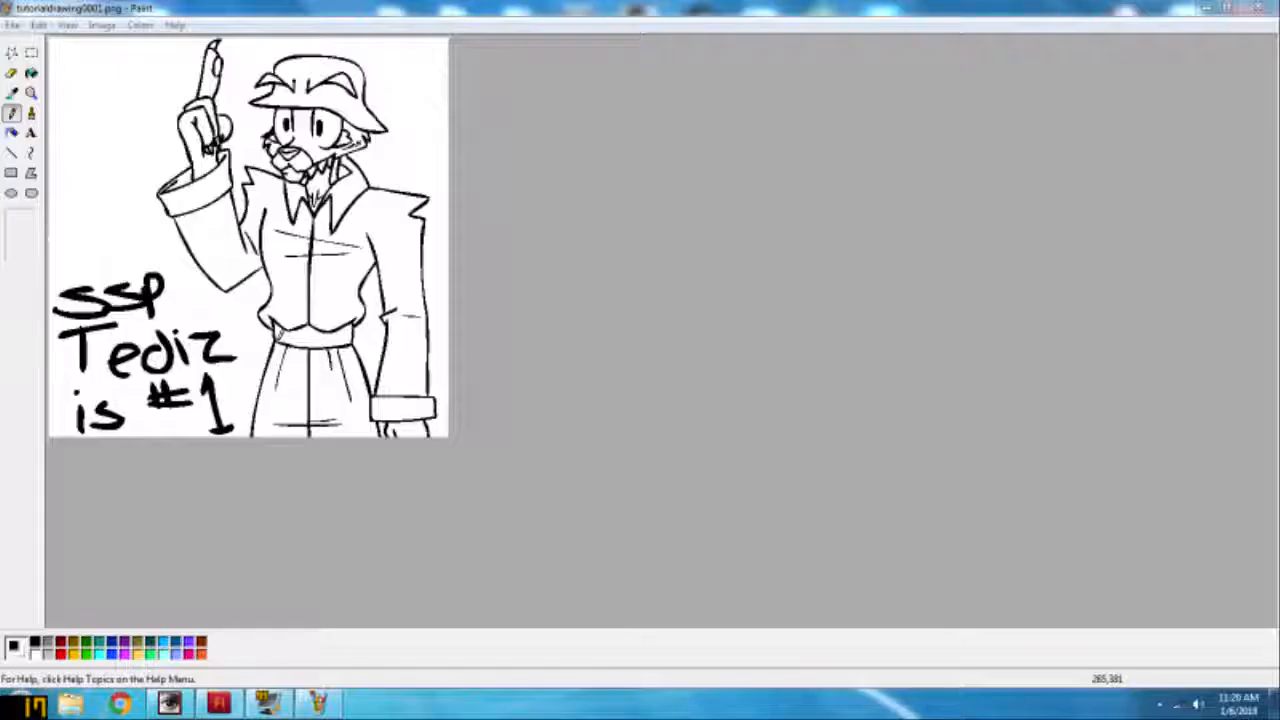
pyautogui.hotkey('ctrl', 'pagedown')
pyautogui.click(33, 93)
# Step: Open the reference image Background Tedi "Plain Grown with Tan face".PNG from andorn > New folder in Tediz Comic
pyautogui.click(12, 24)
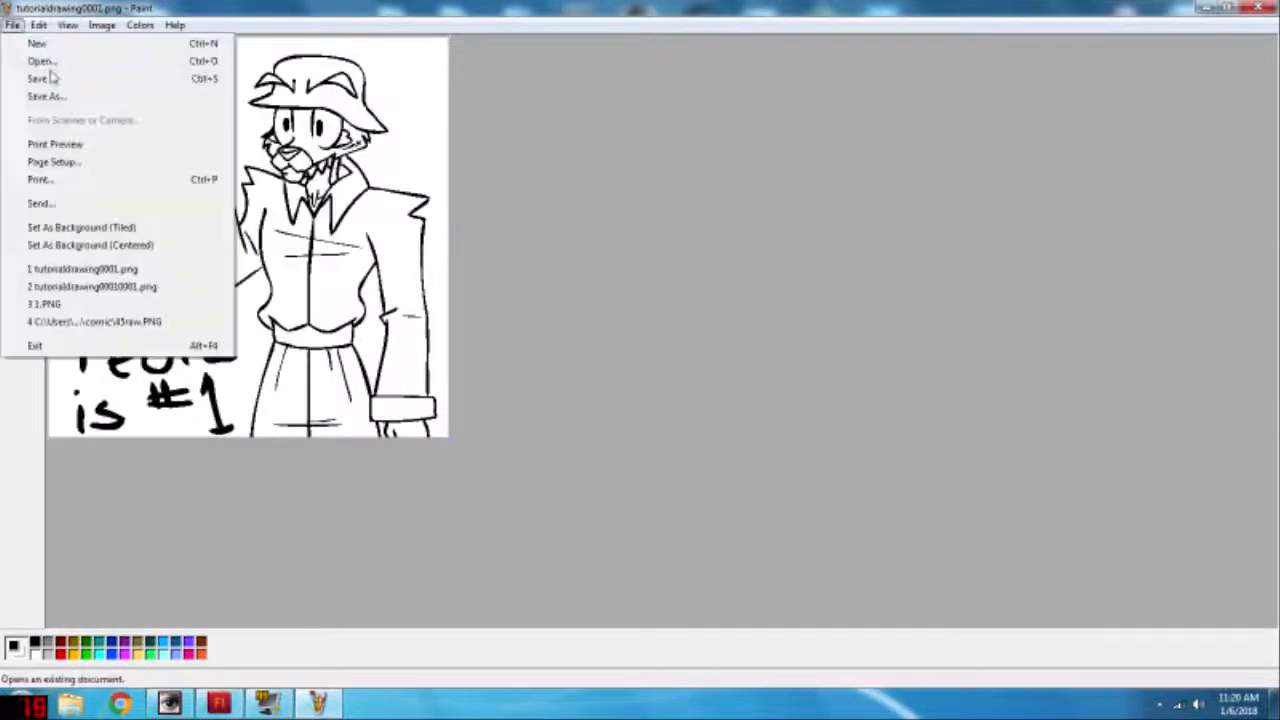
pyautogui.click(40, 60)
pyautogui.click(228, 35)
pyautogui.doubleClick(531, 372)
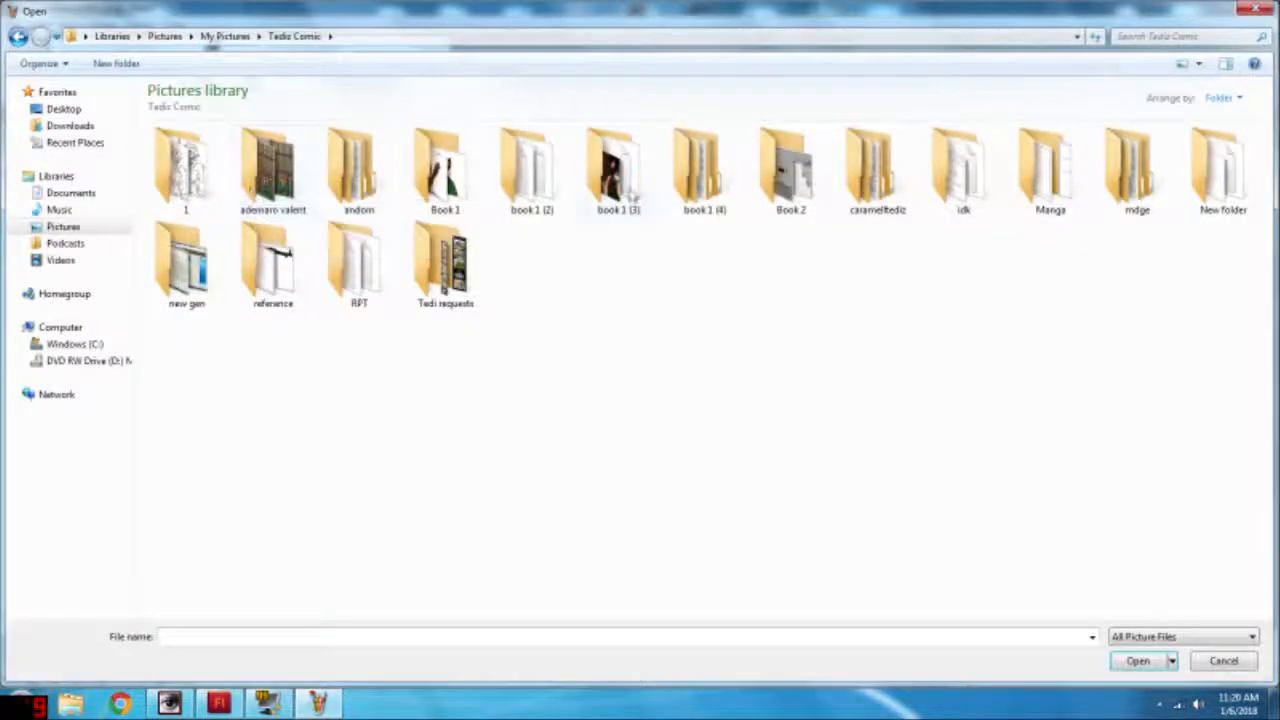
pyautogui.doubleClick(358, 165)
pyautogui.doubleClick(344, 180)
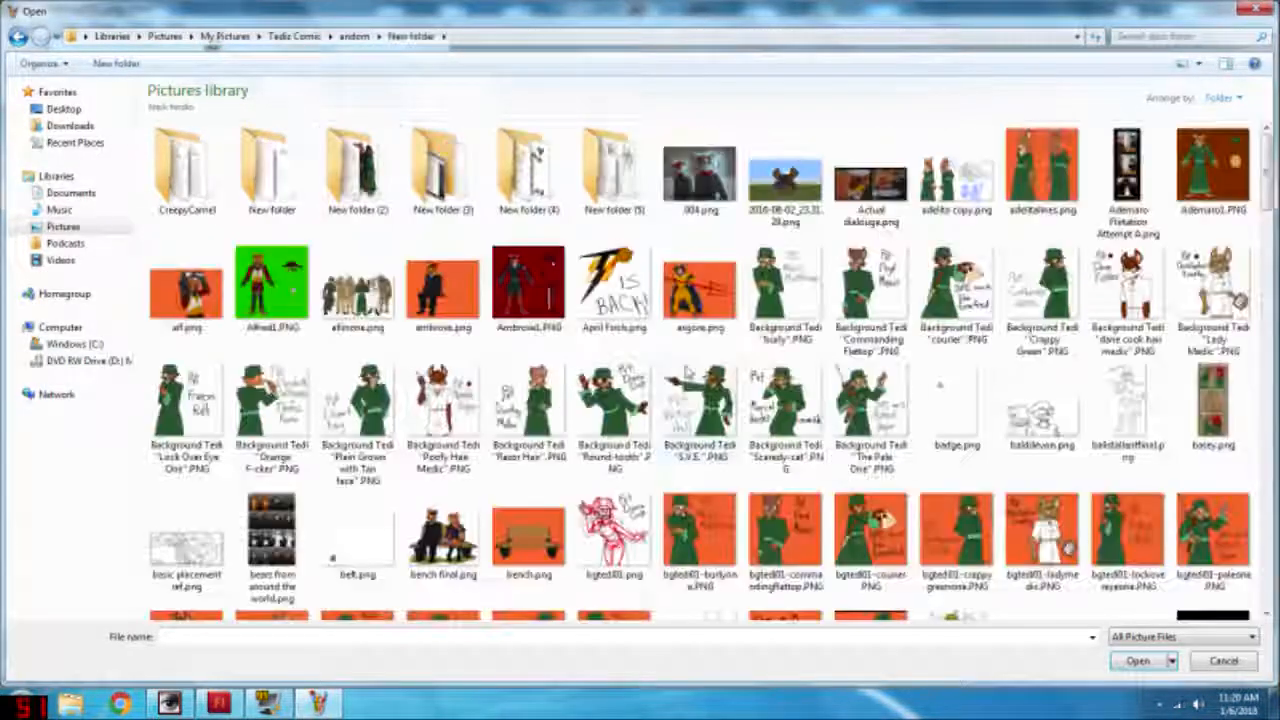
pyautogui.doubleClick(380, 386)
# Step: Select a rectangular patch covering the reference character's dark green coat and light green belt, and copy it
pyautogui.click(31, 54)
pyautogui.moveTo(451, 349); pyautogui.dragTo(526, 508)
pyautogui.rightClick(499, 437)
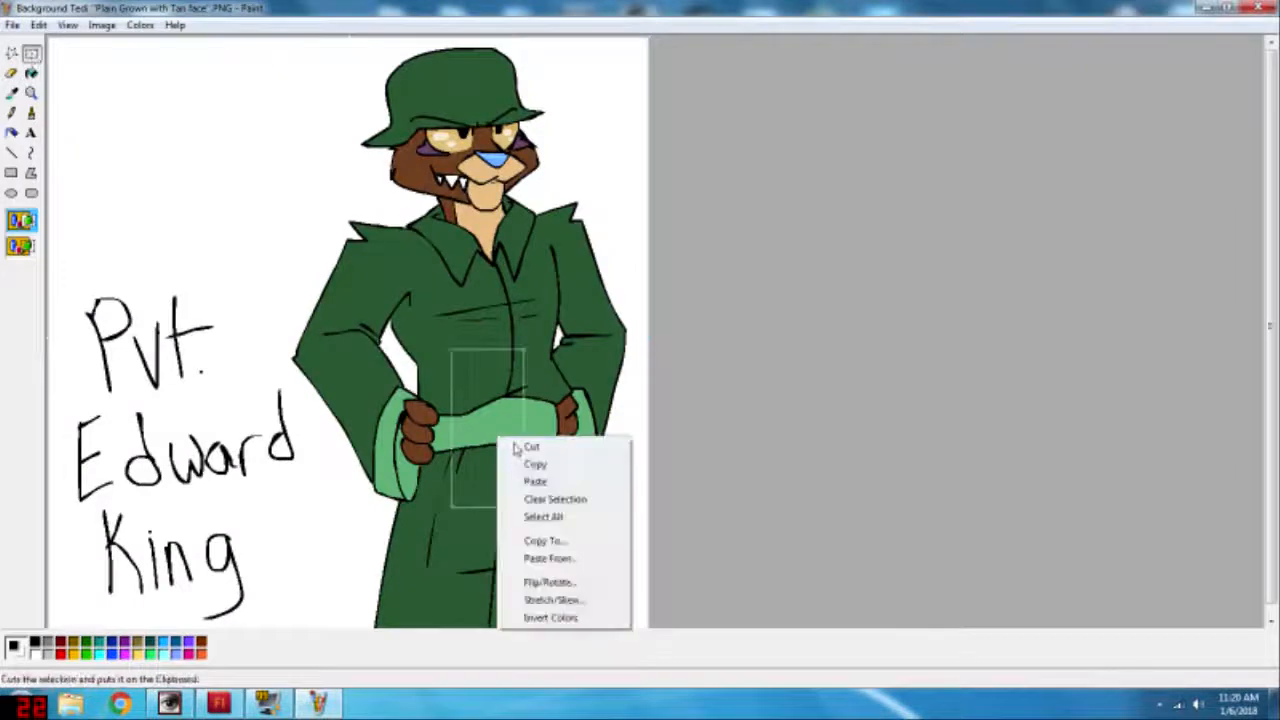
pyautogui.click(543, 517)
# Step: Reopen tutorialdrawing0001.png from folder 1 of Tediz Comic and paste the copied coat patch into it
pyautogui.click(14, 26)
pyautogui.click(30, 56)
pyautogui.click(224, 38)
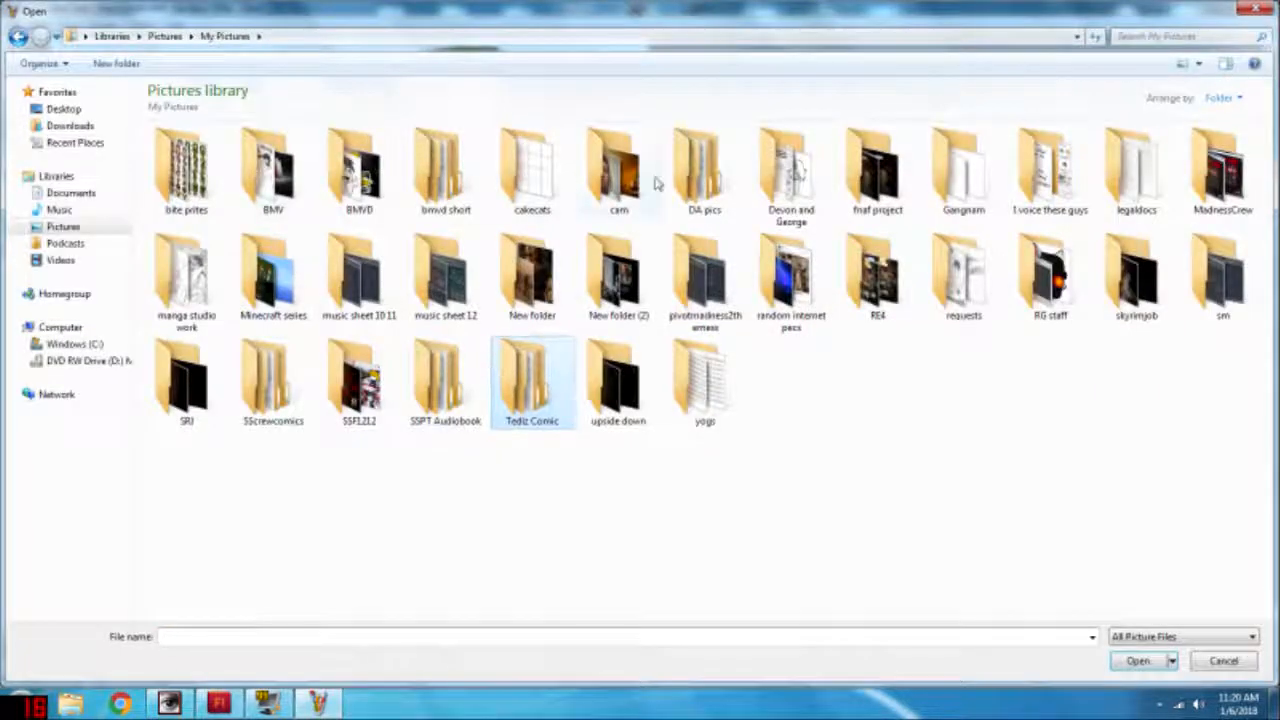
pyautogui.doubleClick(536, 382)
pyautogui.doubleClick(186, 170)
pyautogui.doubleClick(188, 172)
pyautogui.click(710, 387)
pyautogui.hotkey('ctrl', 'v')
# Step: Sample the dark green from the pasted patch and fill the coat, collar, skirt and hat with it
pyautogui.click(11, 93)
pyautogui.click(82, 62)
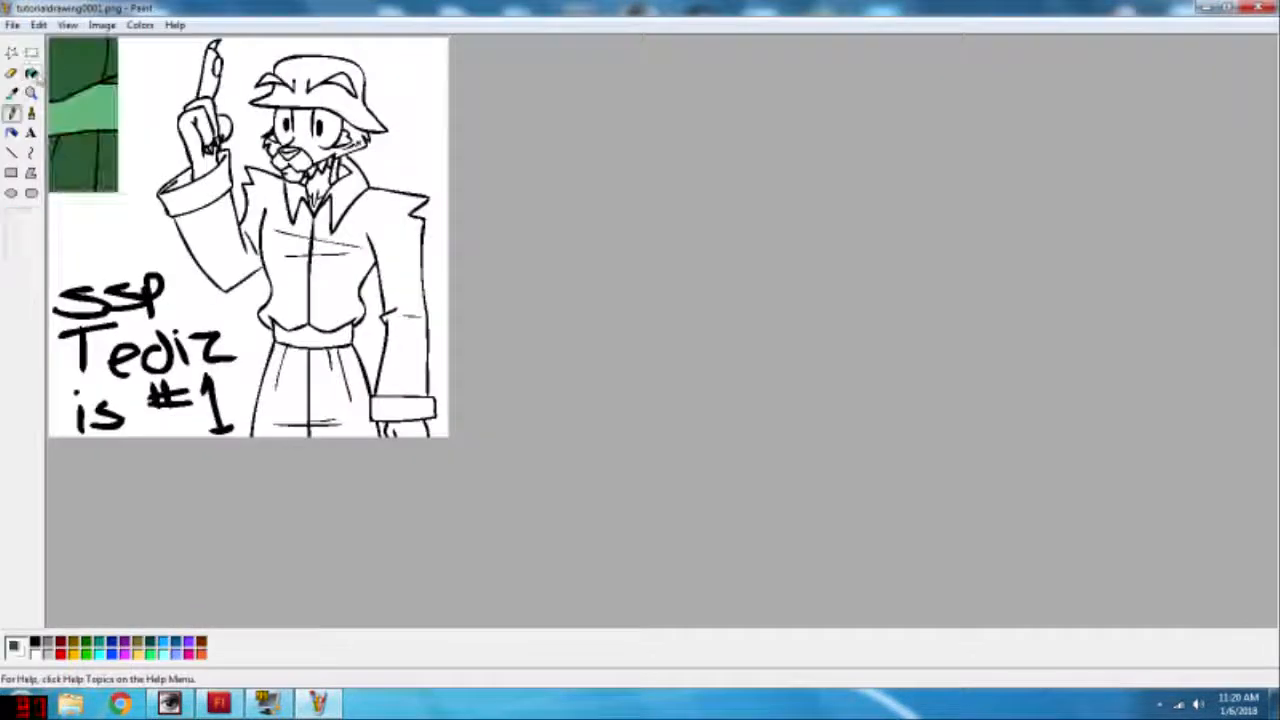
pyautogui.click(32, 73)
pyautogui.click(285, 272)
pyautogui.click(341, 191)
pyautogui.click(296, 200)
pyautogui.click(286, 390)
pyautogui.click(326, 386)
pyautogui.click(318, 92)
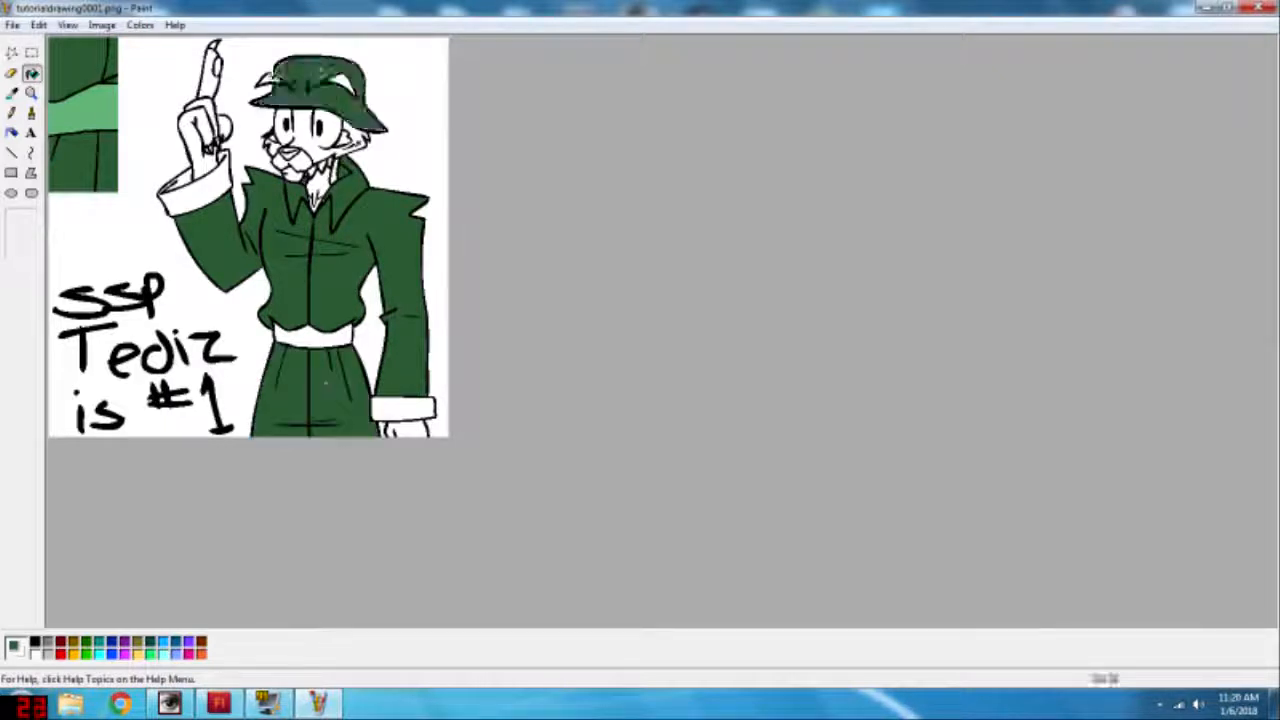
# Step: Sample the light green from the pasted patch and fill both sleeve cuffs and the belt with it
pyautogui.click(11, 93)
pyautogui.click(82, 112)
pyautogui.click(32, 73)
pyautogui.hotkey('ctrl', 'z')
pyautogui.click(197, 194)
pyautogui.click(180, 185)
pyautogui.click(402, 409)
pyautogui.click(338, 339)
# Step: Select the pasted colour patch in the corner of the drawing and delete it
pyautogui.click(32, 53)
pyautogui.moveTo(126, 200); pyautogui.dragTo(44, 35)
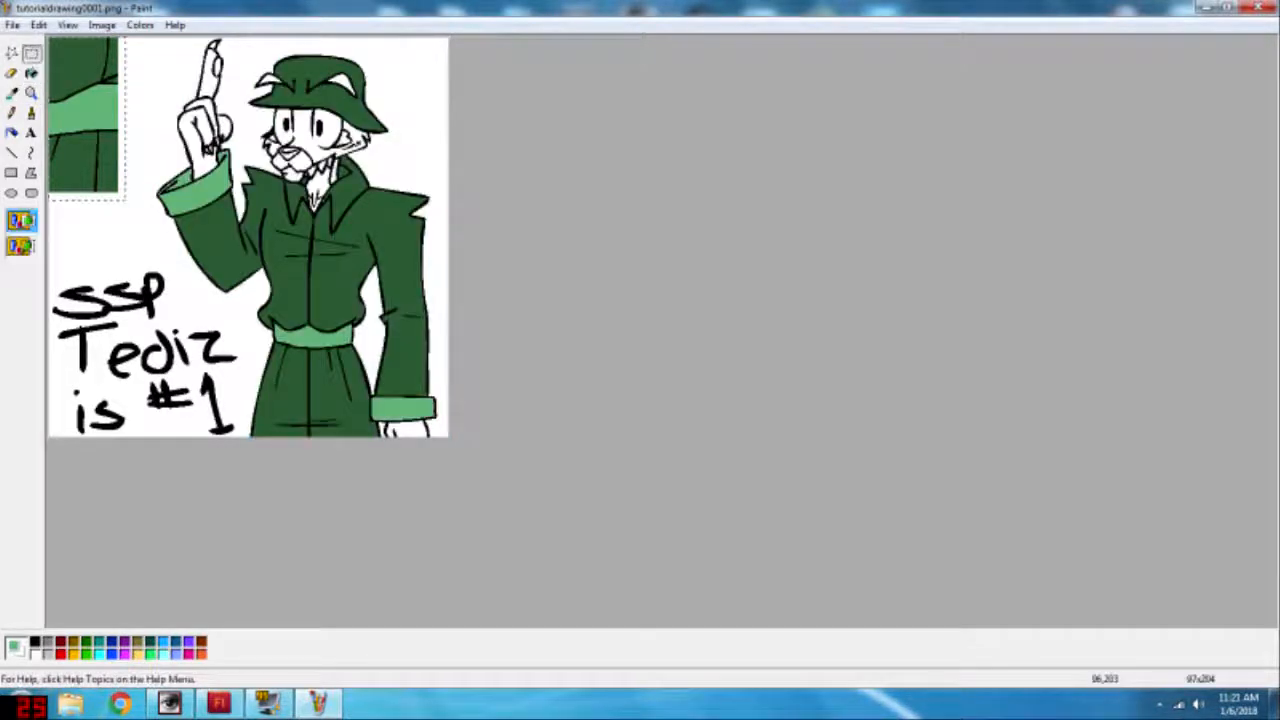
pyautogui.press('Delete')
pyautogui.click(31, 93)
pyautogui.click(262, 105)
pyautogui.click(32, 113)
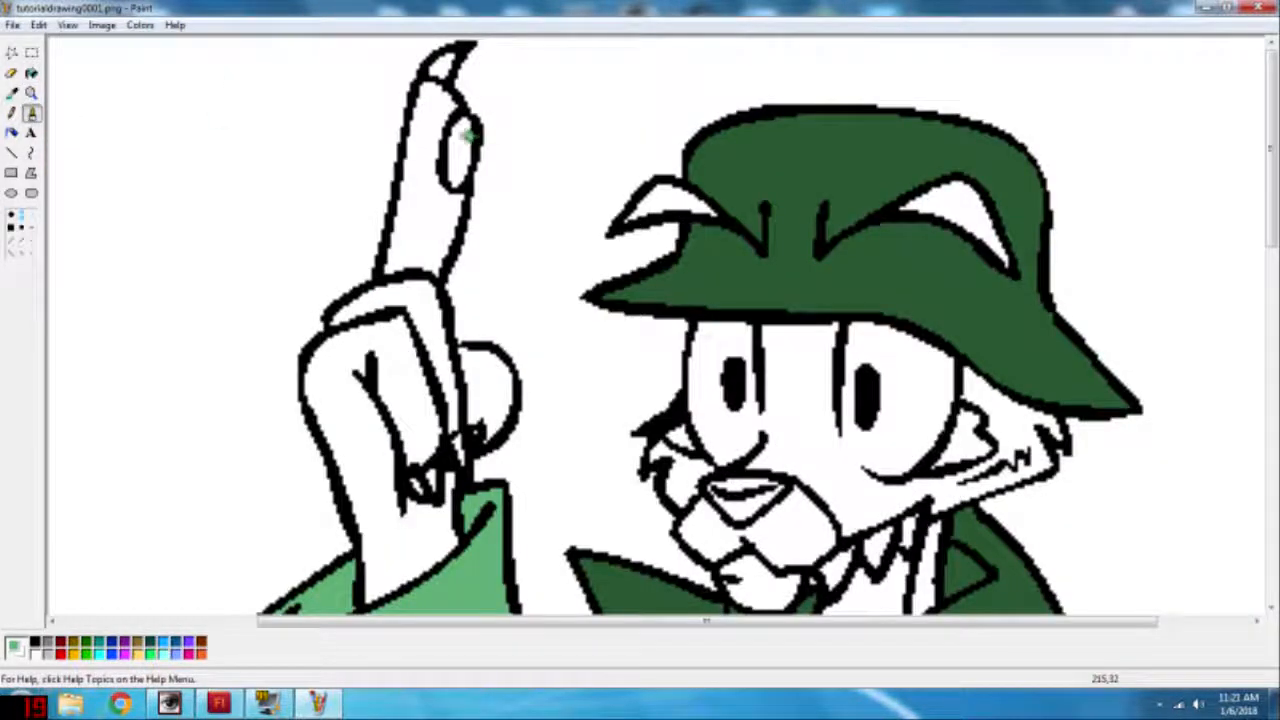
pyautogui.click(31, 93)
pyautogui.click(149, 146)
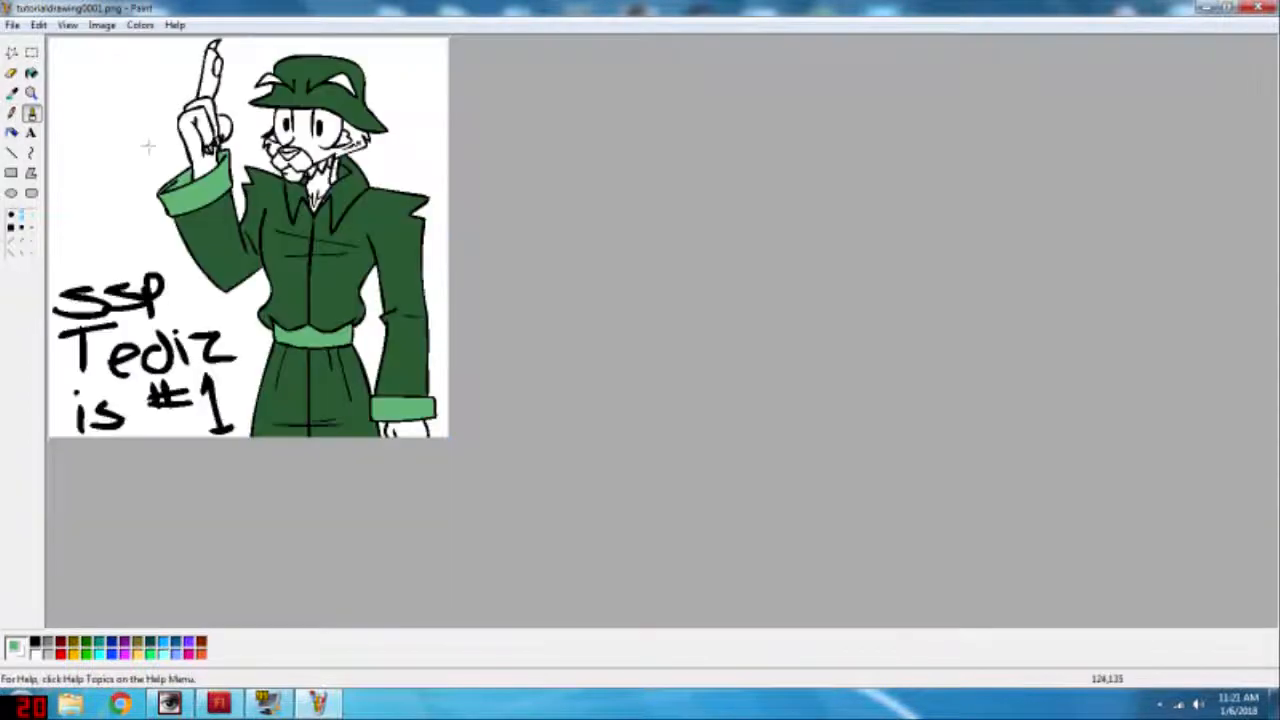
# Step: Mix a custom violet and fill the small patches beside both eyes with it
pyautogui.click(31, 93)
pyautogui.click(291, 153)
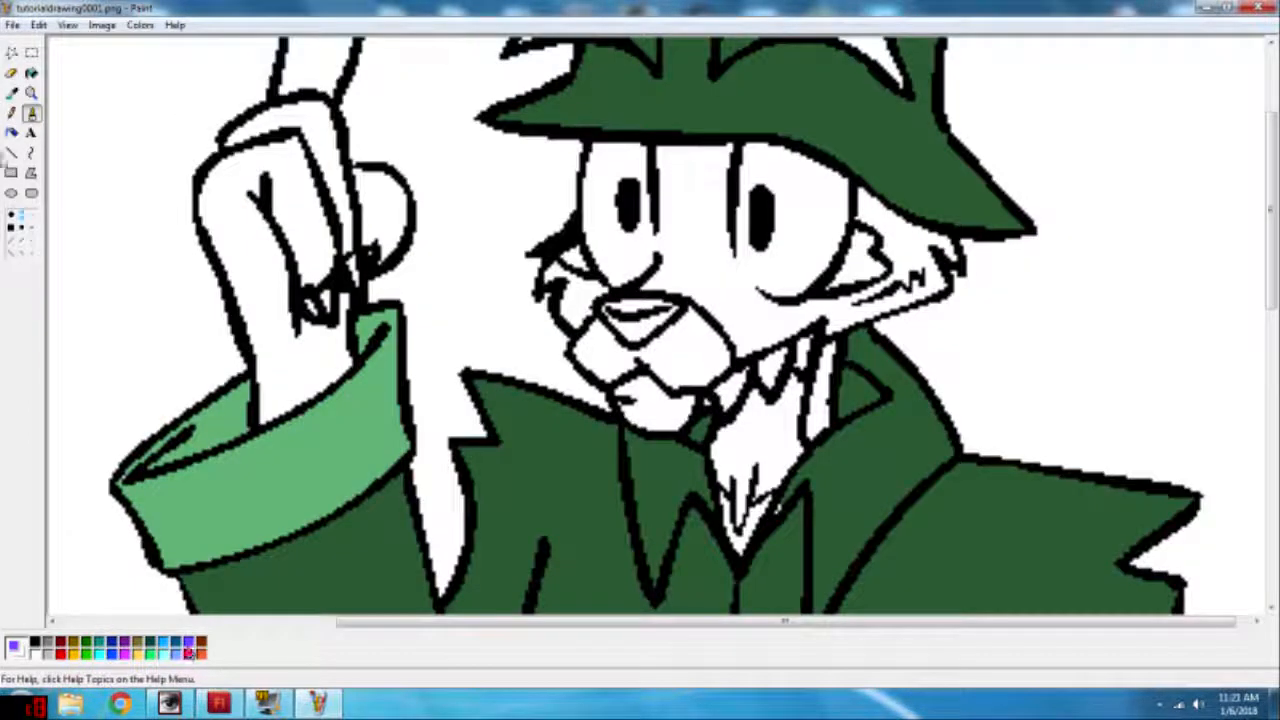
pyautogui.click(32, 73)
pyautogui.click(859, 264)
pyautogui.hotkey('ctrl', 'z')
pyautogui.doubleClick(36, 654)
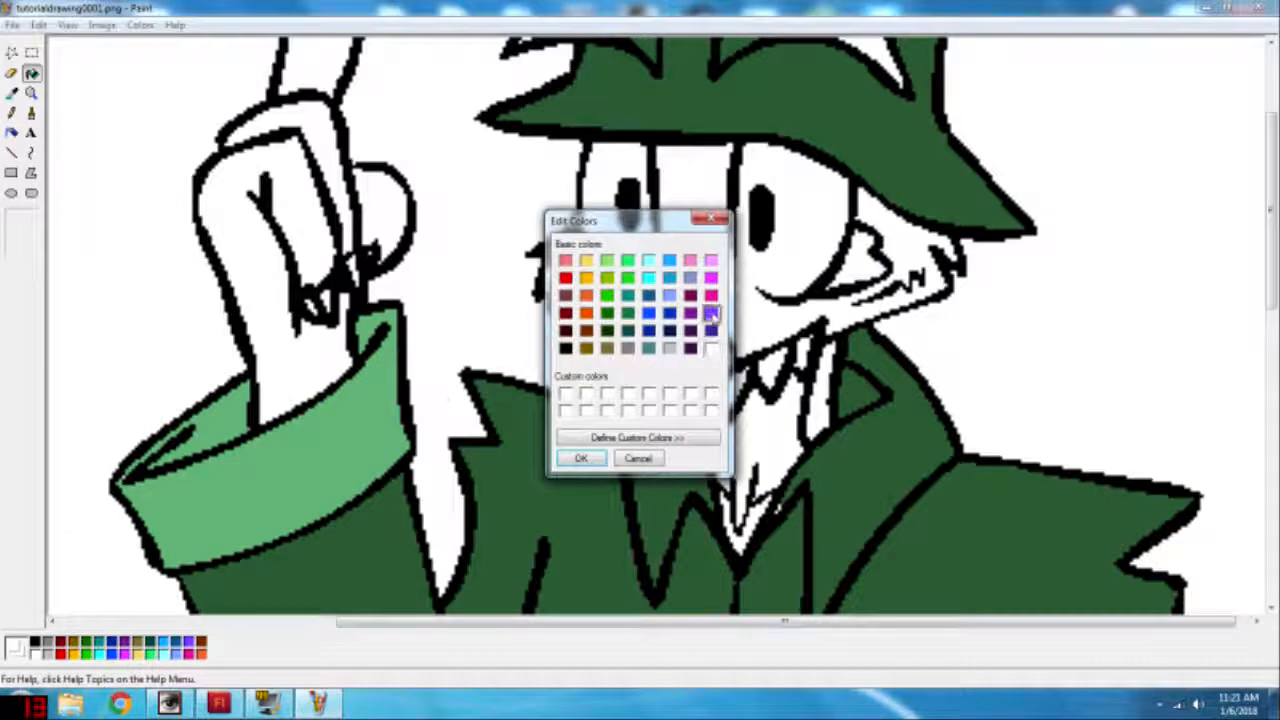
pyautogui.click(690, 438)
pyautogui.moveTo(846, 252); pyautogui.dragTo(846, 298)
pyautogui.click(583, 458)
pyautogui.click(850, 273)
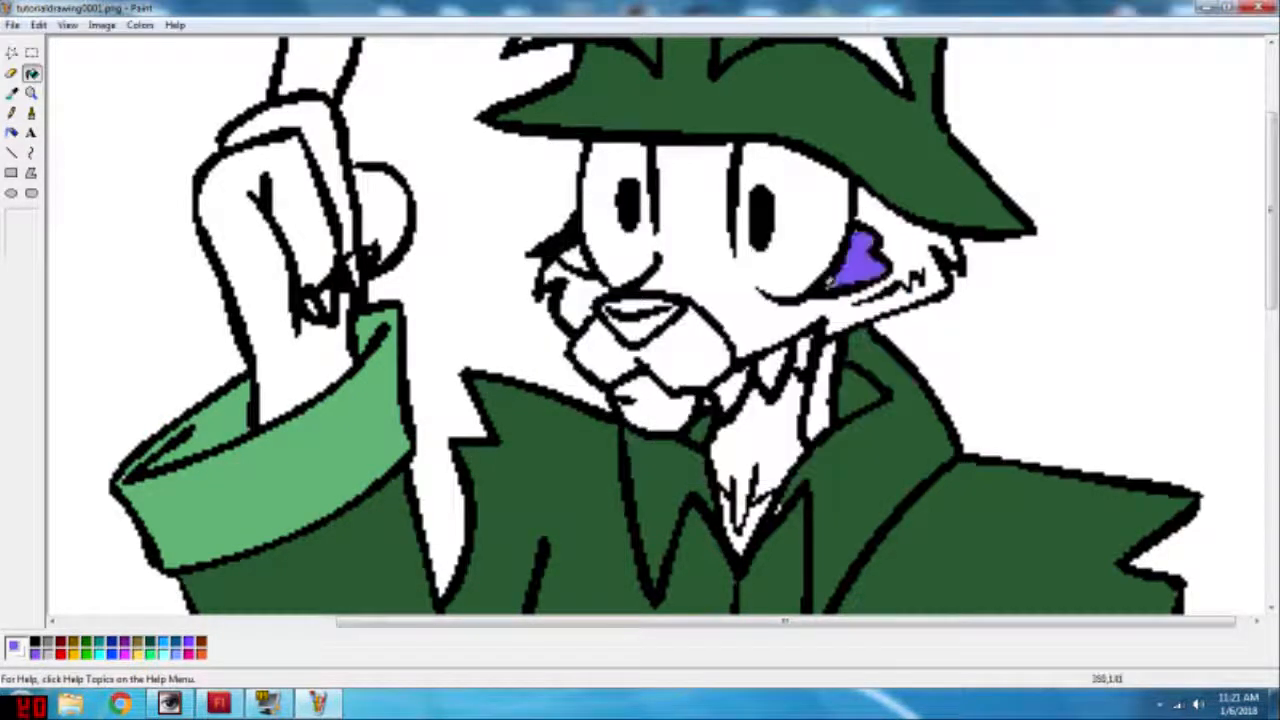
pyautogui.click(574, 260)
# Step: Mix a muted custom purple and fill the nose with it
pyautogui.doubleClick(36, 654)
pyautogui.click(685, 438)
pyautogui.moveTo(756, 275); pyautogui.dragTo(838, 348)
pyautogui.click(580, 458)
pyautogui.click(640, 312)
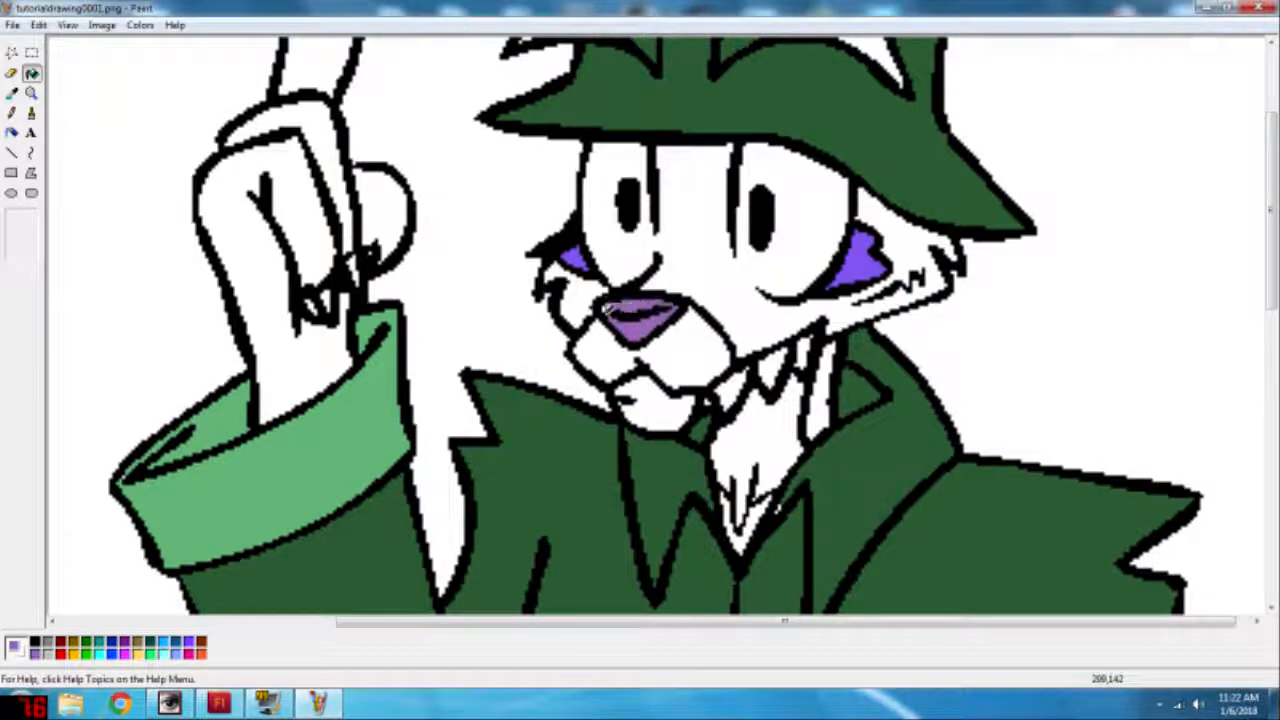
# Step: Fill the nose highlight with pale lavender and both eyebrows on the hat with near-black
pyautogui.doubleClick(43, 653)
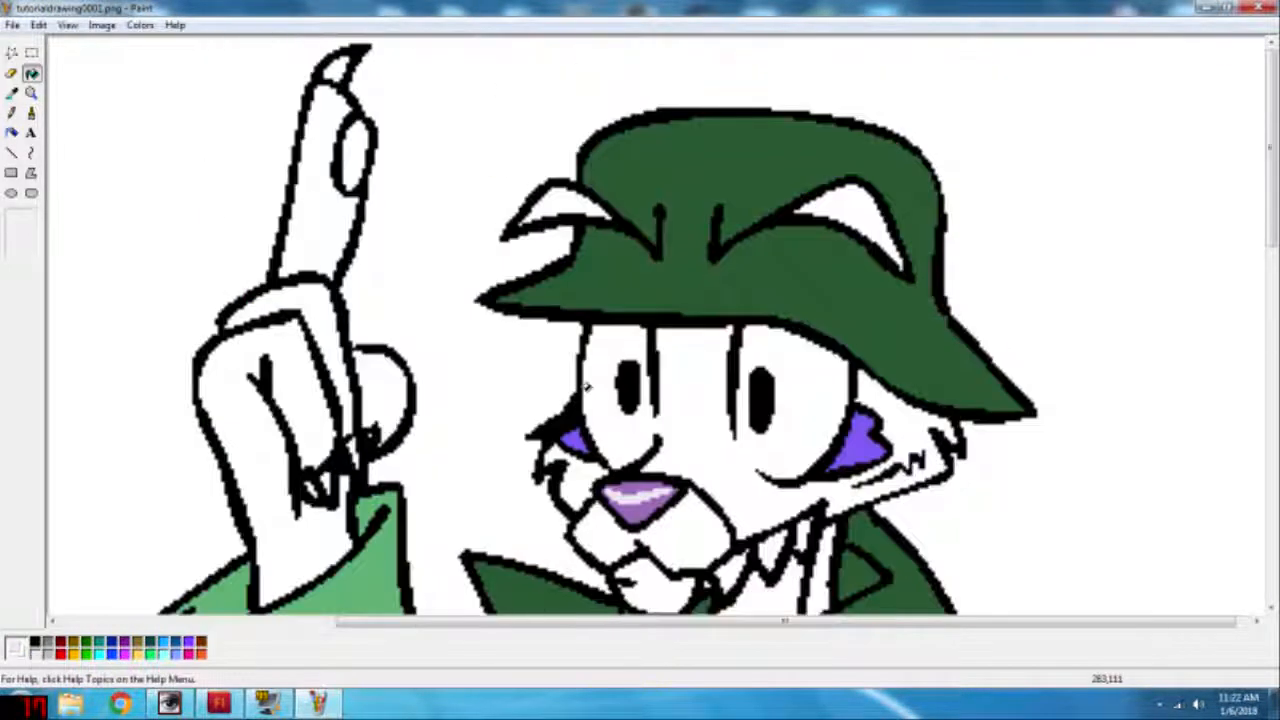
pyautogui.doubleClick(36, 651)
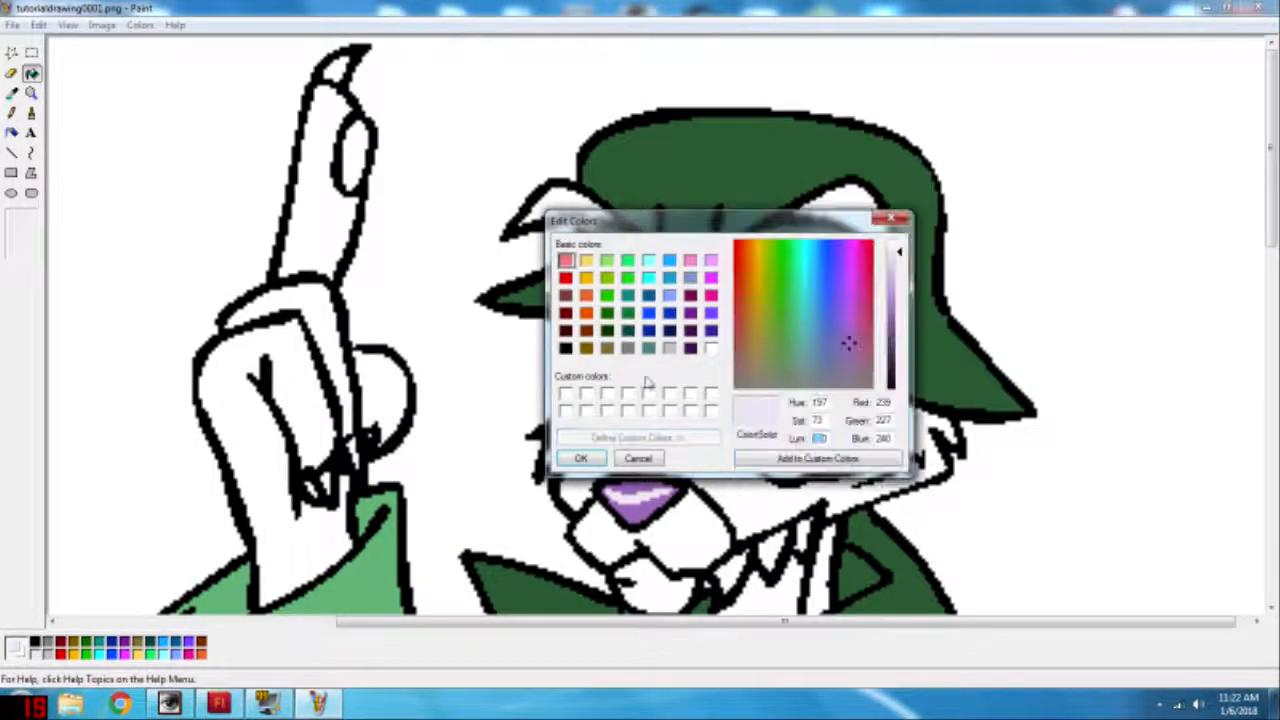
pyautogui.click(579, 458)
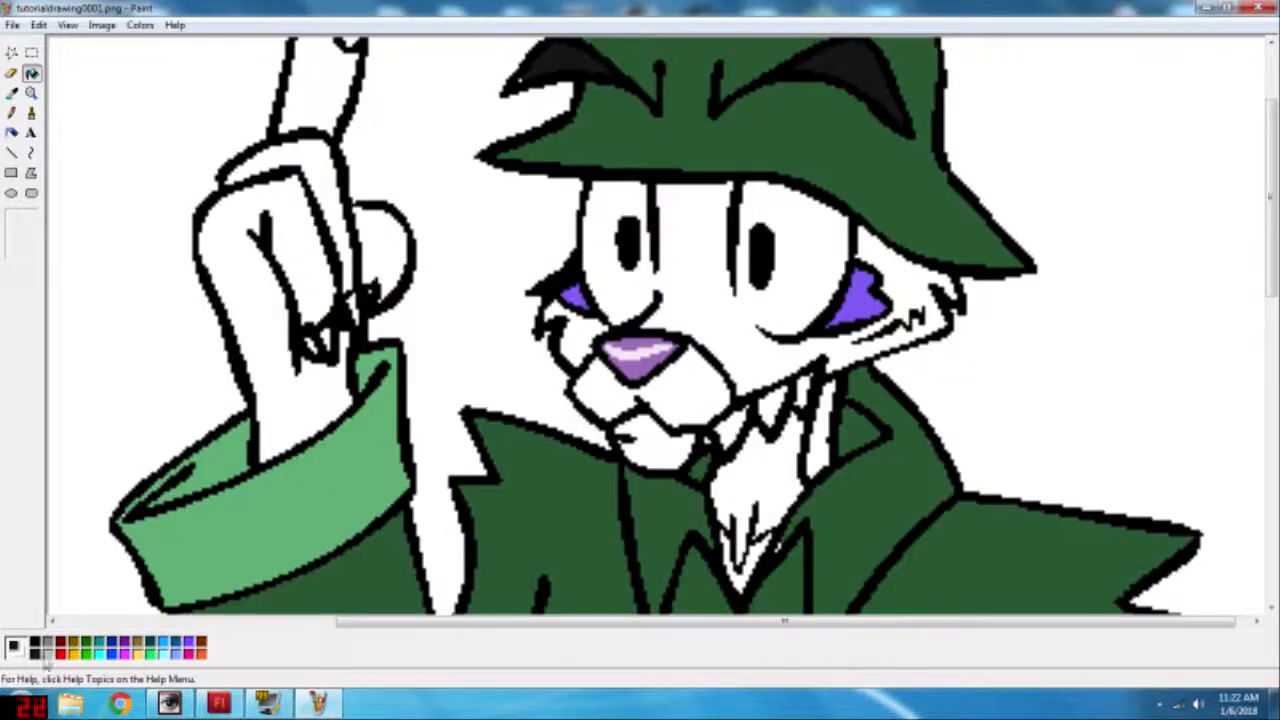
# Step: Mix a custom brown for the fur and close the gap in the larger eye's outline with the Pencil
pyautogui.doubleClick(36, 653)
pyautogui.click(637, 437)
pyautogui.click(811, 315)
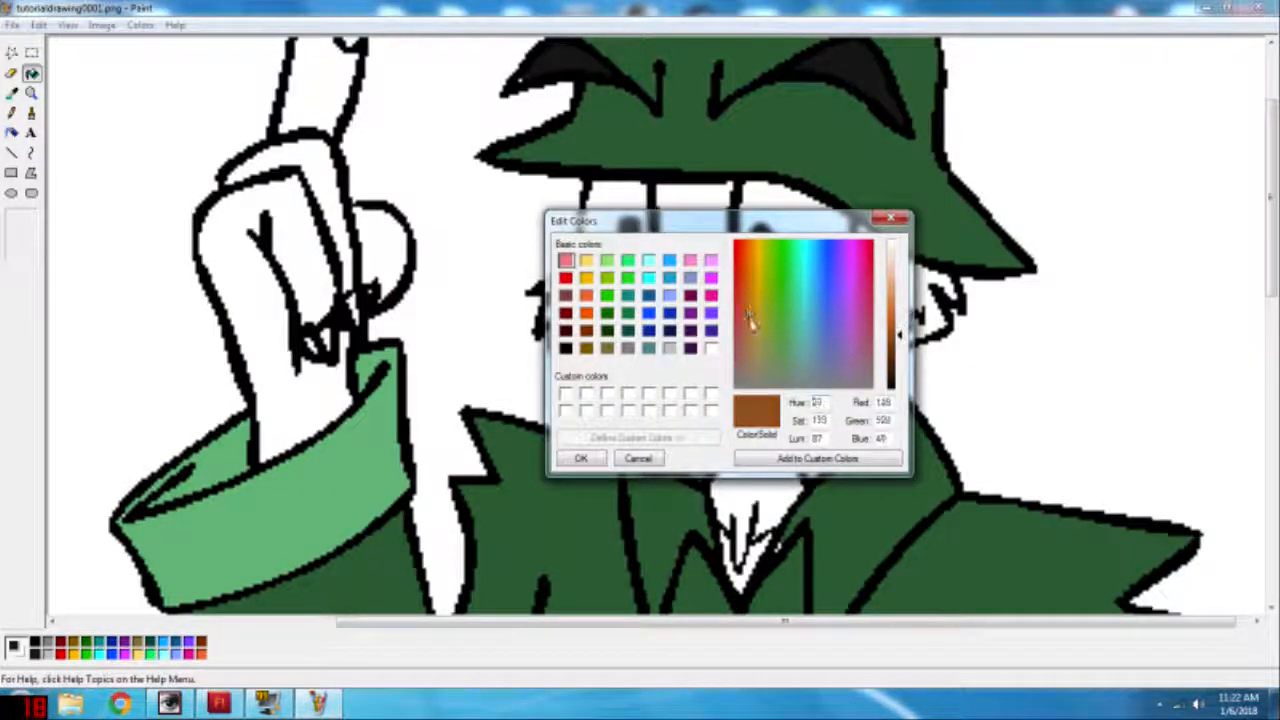
pyautogui.click(561, 458)
pyautogui.click(12, 112)
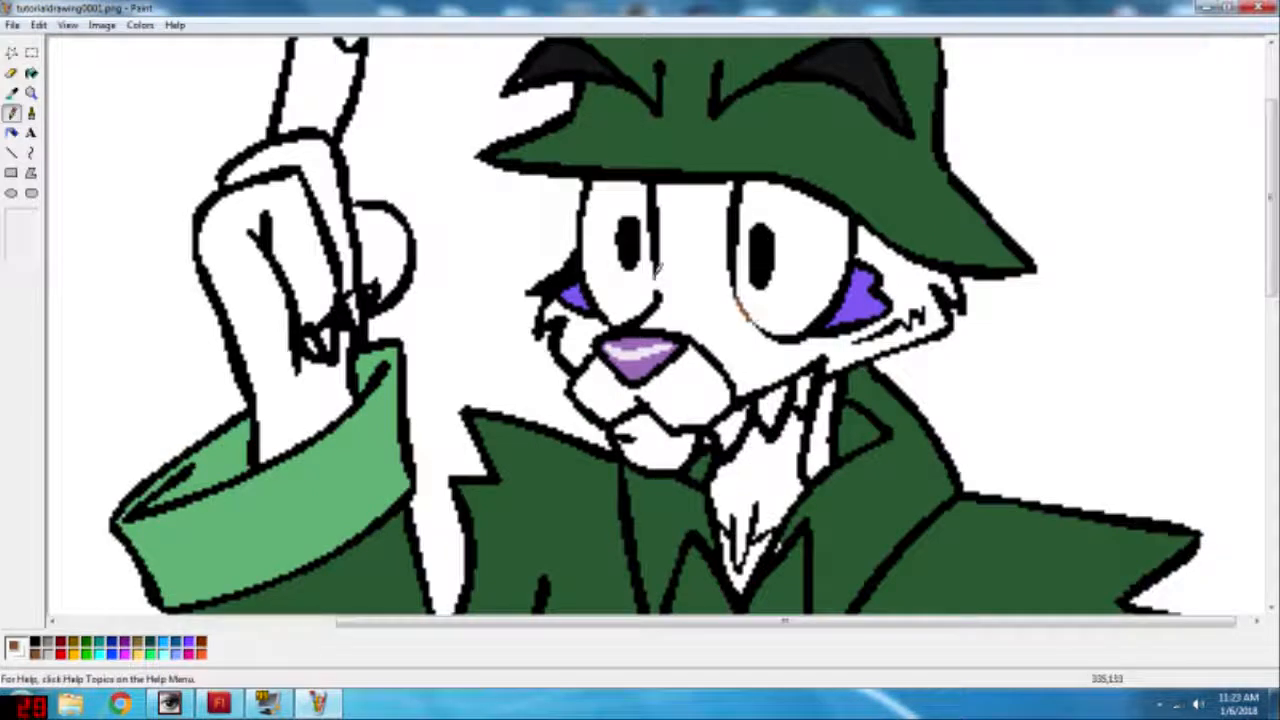
# Step: Fill the raised hand, thumb, pointing finger, face, cheek and side of the neck with the custom brown
pyautogui.click(32, 73)
pyautogui.click(286, 228)
pyautogui.click(392, 243)
pyautogui.click(322, 95)
pyautogui.click(704, 271)
pyautogui.click(573, 335)
pyautogui.click(820, 435)
pyautogui.click(713, 436)
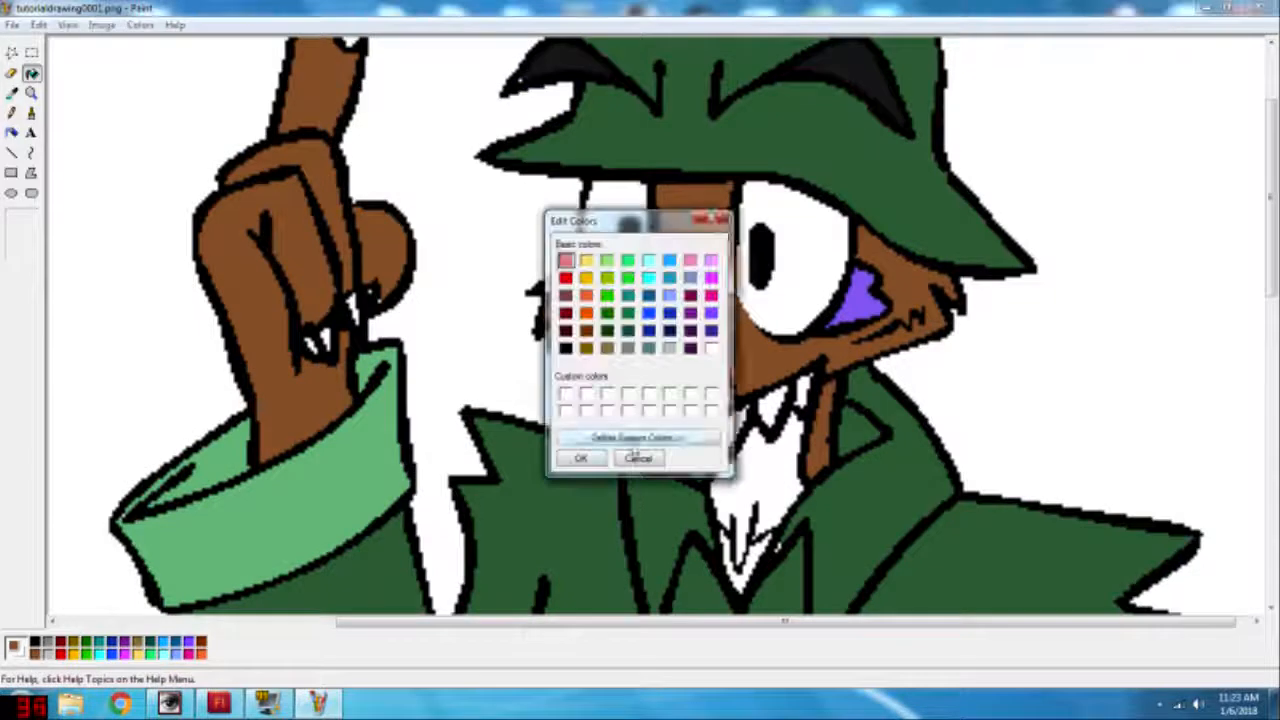
# Step: Fill the finger pad, throat and muzzle with a custom tan and both eyes with a custom orange
pyautogui.click(636, 438)
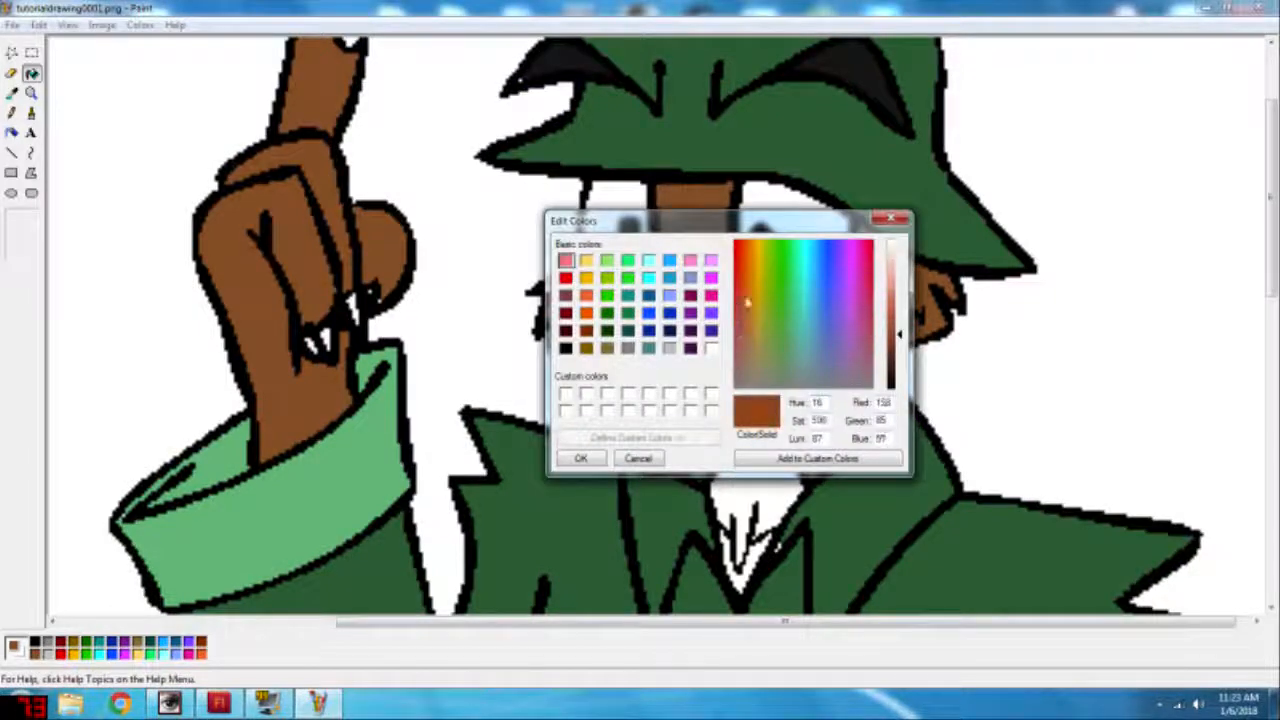
pyautogui.moveTo(897, 335); pyautogui.dragTo(897, 300)
pyautogui.click(357, 143)
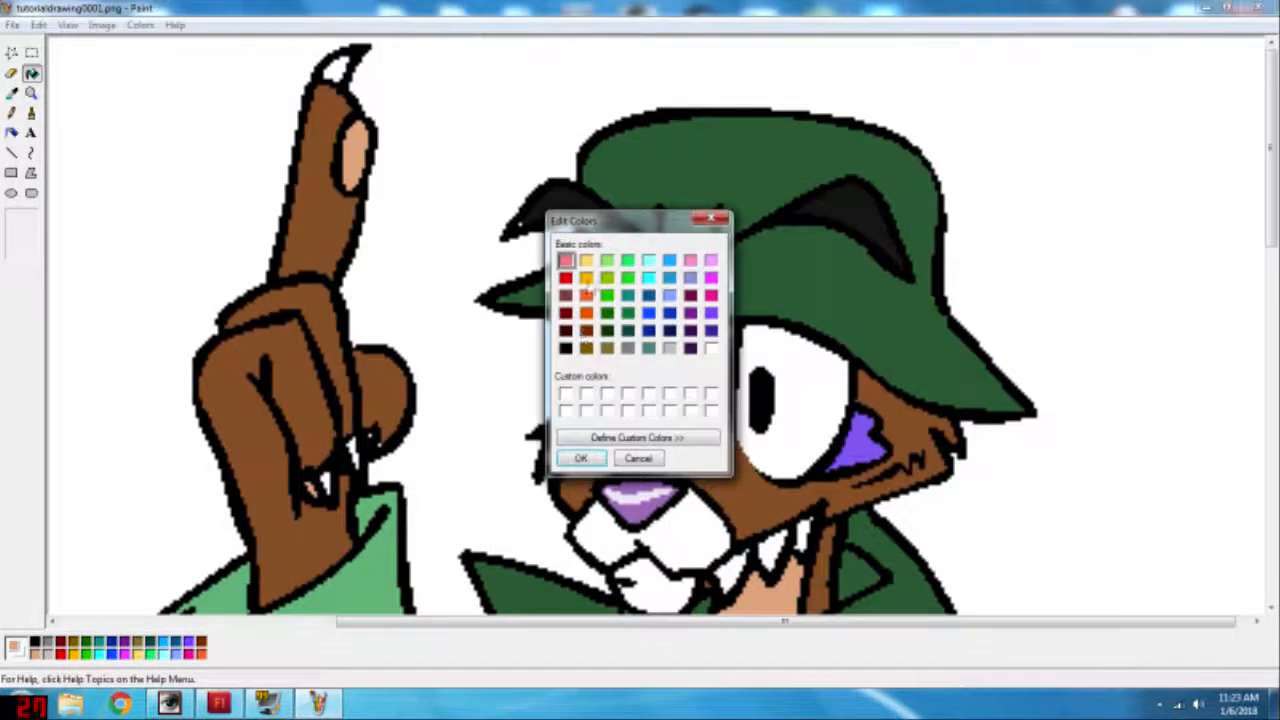
pyautogui.click(636, 438)
pyautogui.click(757, 265)
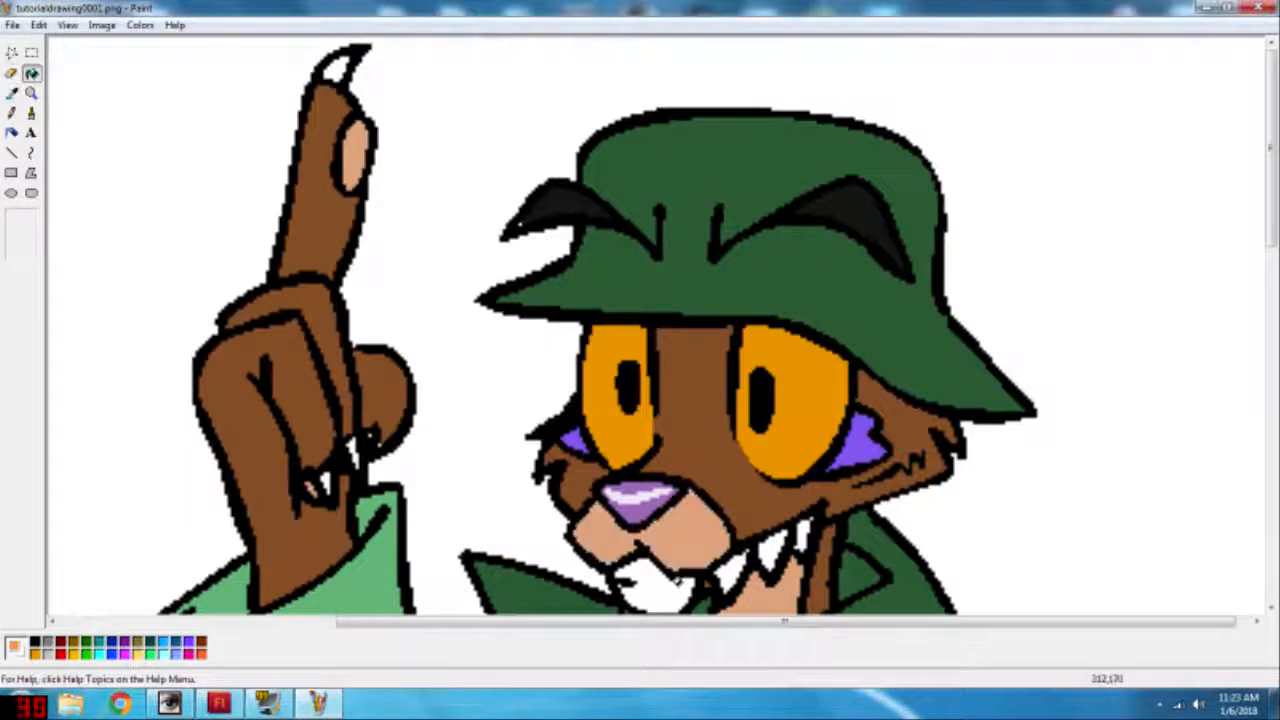
# Step: Shade the upper part of both eyes with a different custom orange and add pale highlight spots to them
pyautogui.click(140, 25)
pyautogui.click(158, 41)
pyautogui.click(636, 438)
pyautogui.moveTo(817, 438); pyautogui.dragTo(823, 438)
pyautogui.write('3')
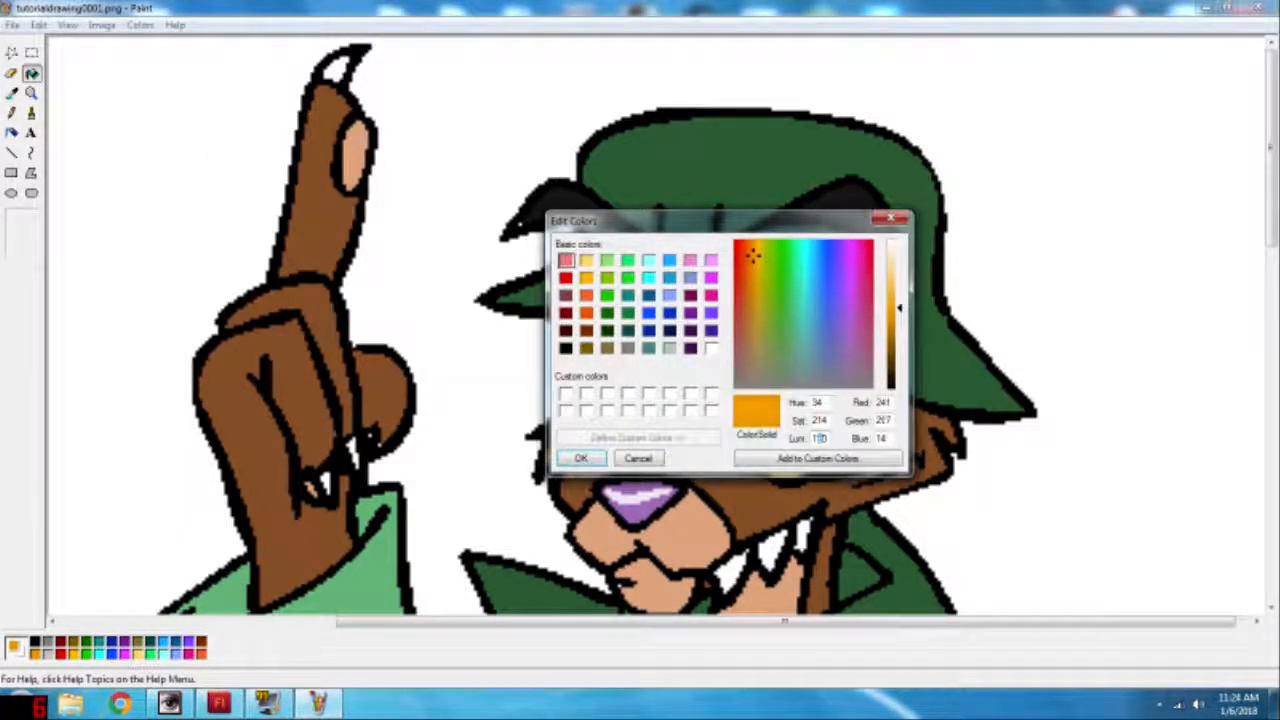
pyautogui.write('0')
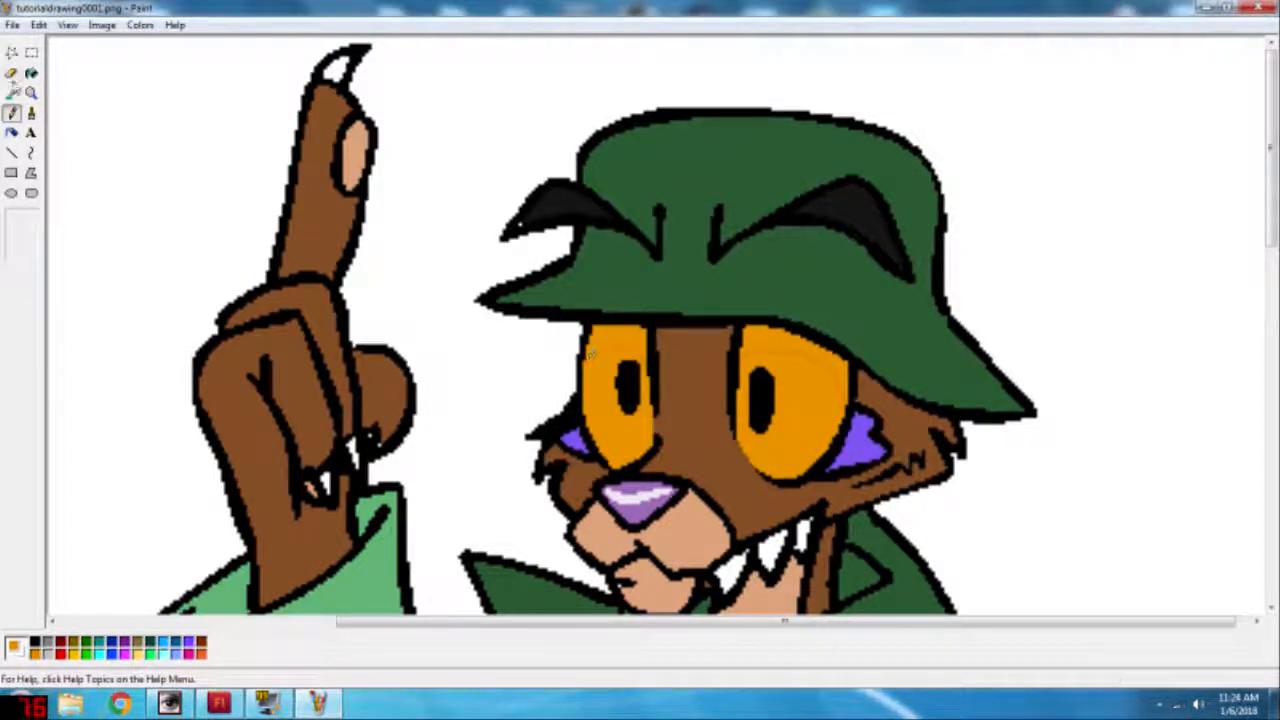
pyautogui.click(32, 73)
pyautogui.click(616, 340)
pyautogui.click(771, 342)
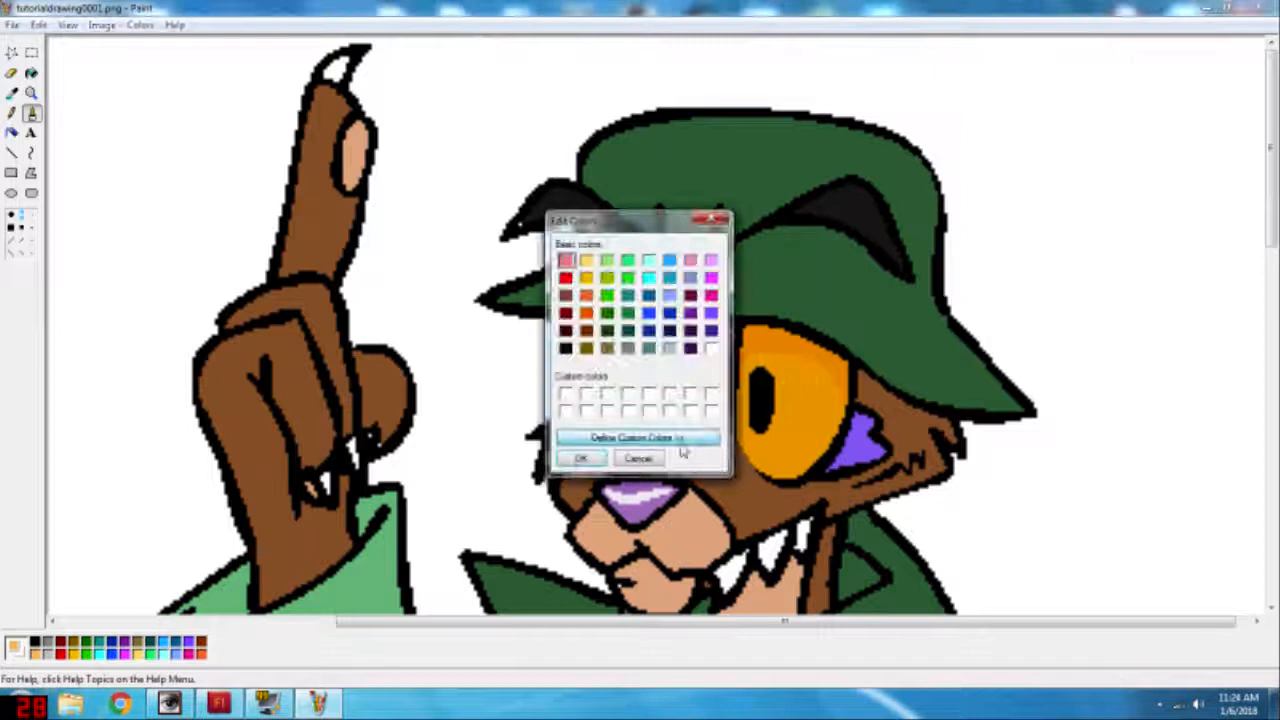
pyautogui.click(680, 440)
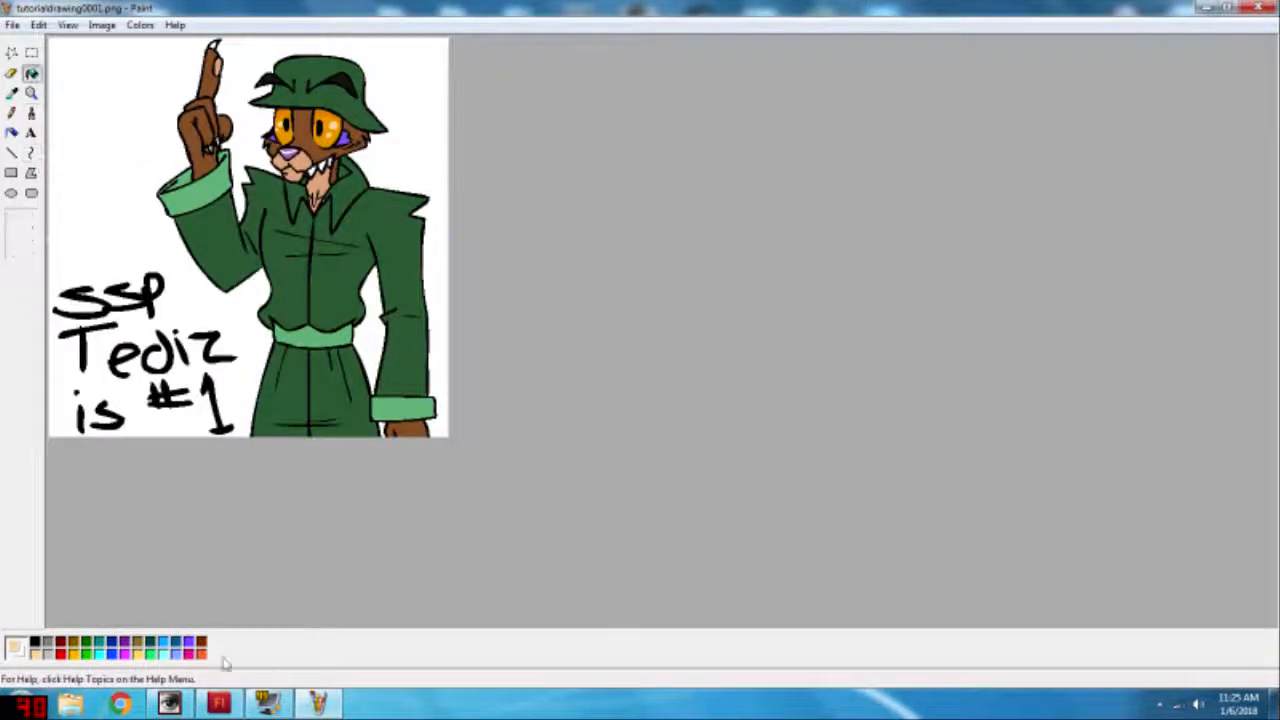
pyautogui.click(203, 656)
pyautogui.click(31, 93)
pyautogui.click(294, 228)
pyautogui.click(35, 641)
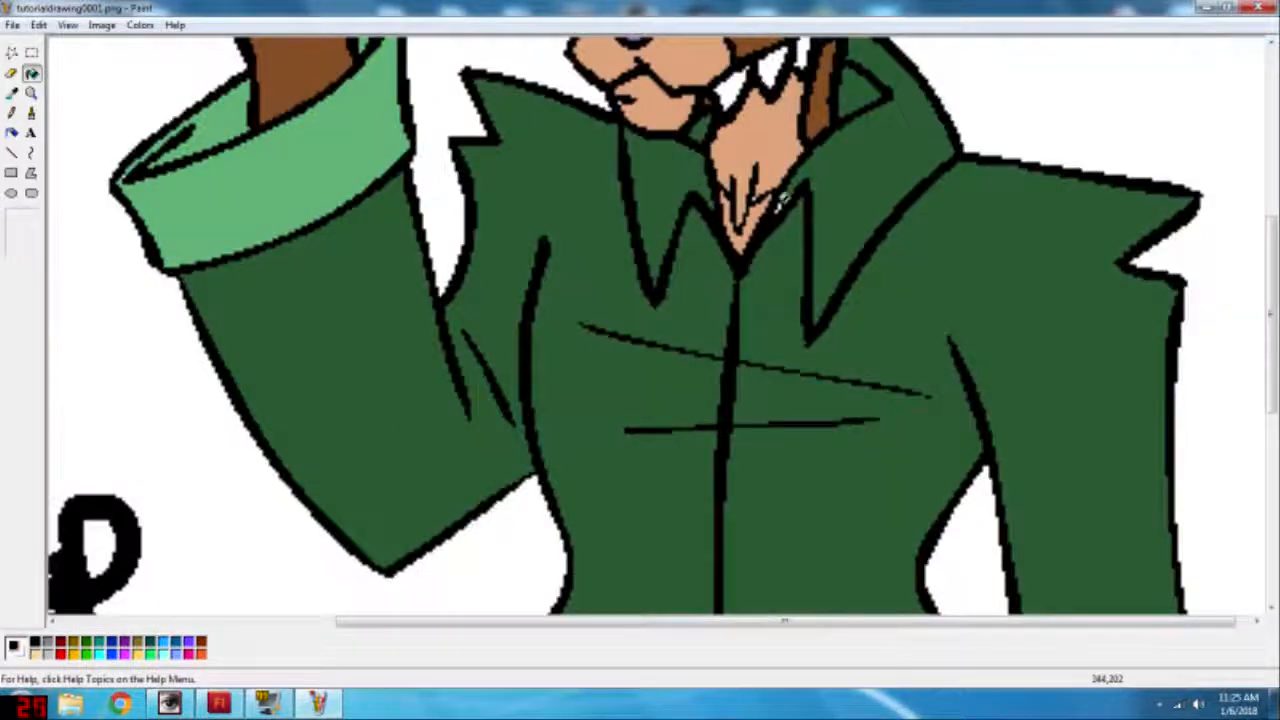
pyautogui.scroll(3, 936, 240)
pyautogui.doubleClick(44, 645)
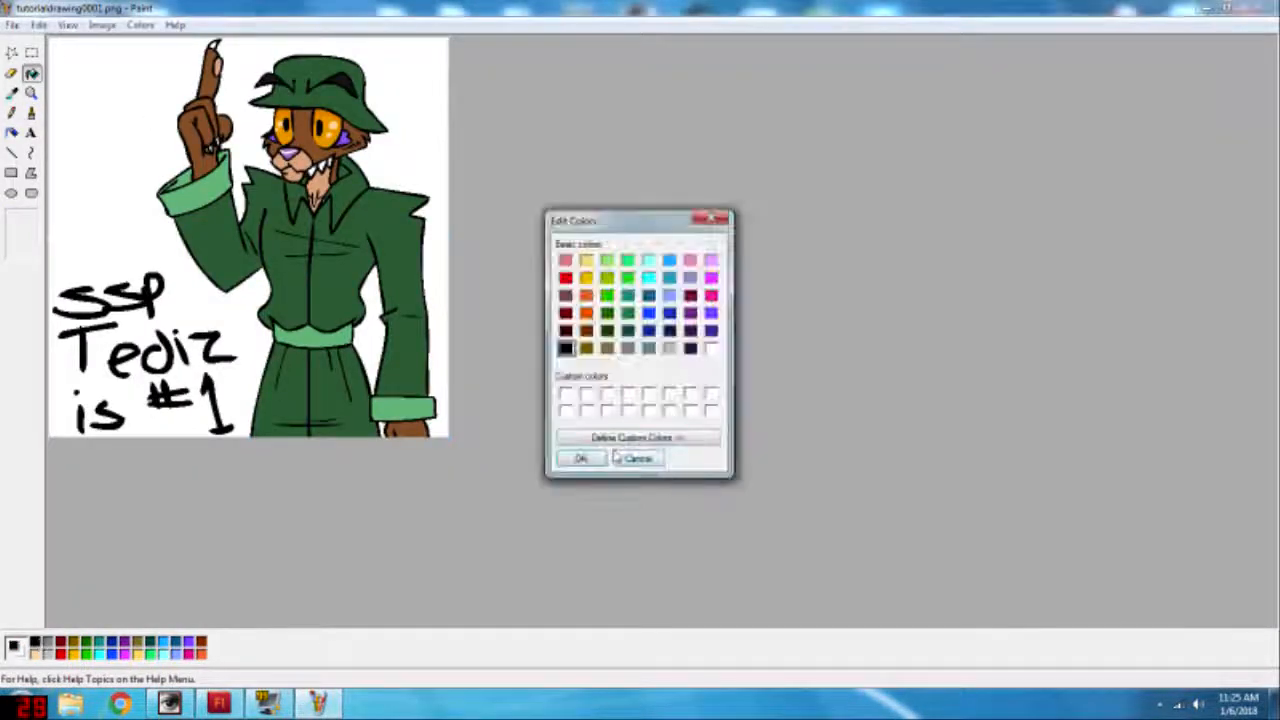
pyautogui.click(618, 457)
# Step: Fill the background and the gaps beside the torso with orange-red, undoing the fill that hits the outlines
pyautogui.click(202, 653)
pyautogui.click(162, 399)
pyautogui.click(368, 318)
pyautogui.click(382, 424)
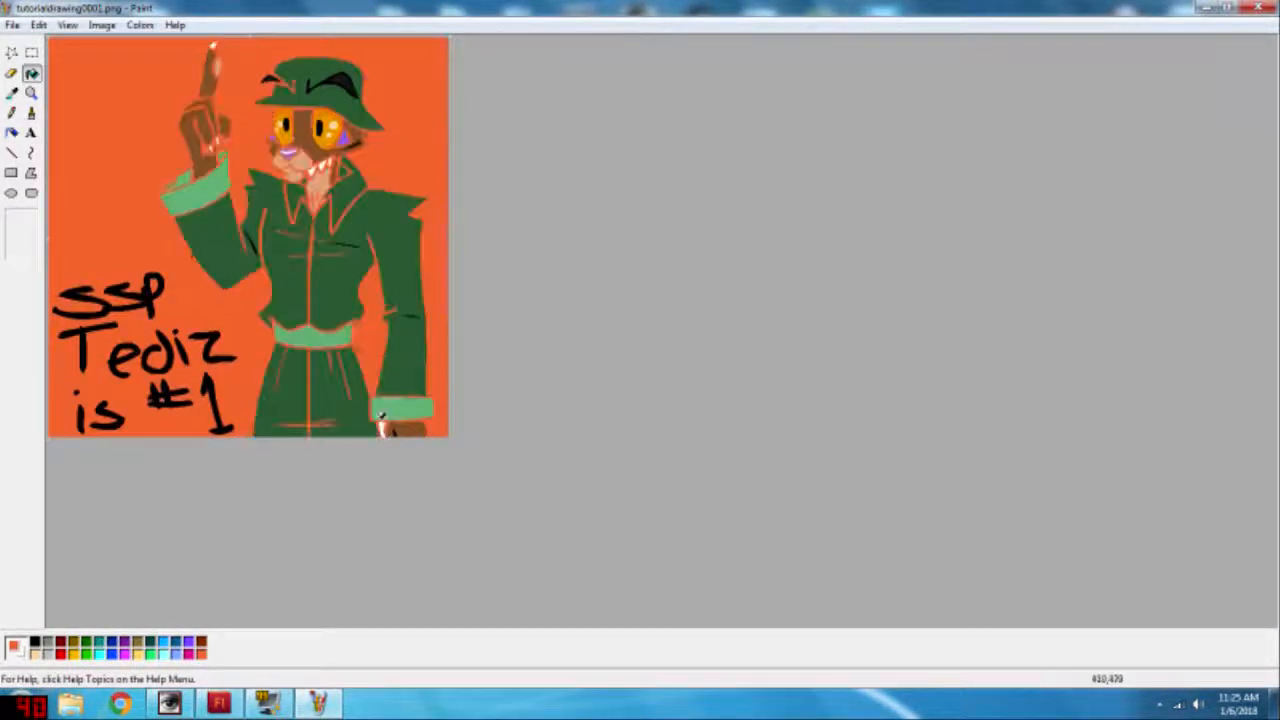
pyautogui.hotkey('ctrl', 'z')
# Step: Refill the hand's claws and the character's teeth with white
pyautogui.click(31, 93)
pyautogui.click(306, 157)
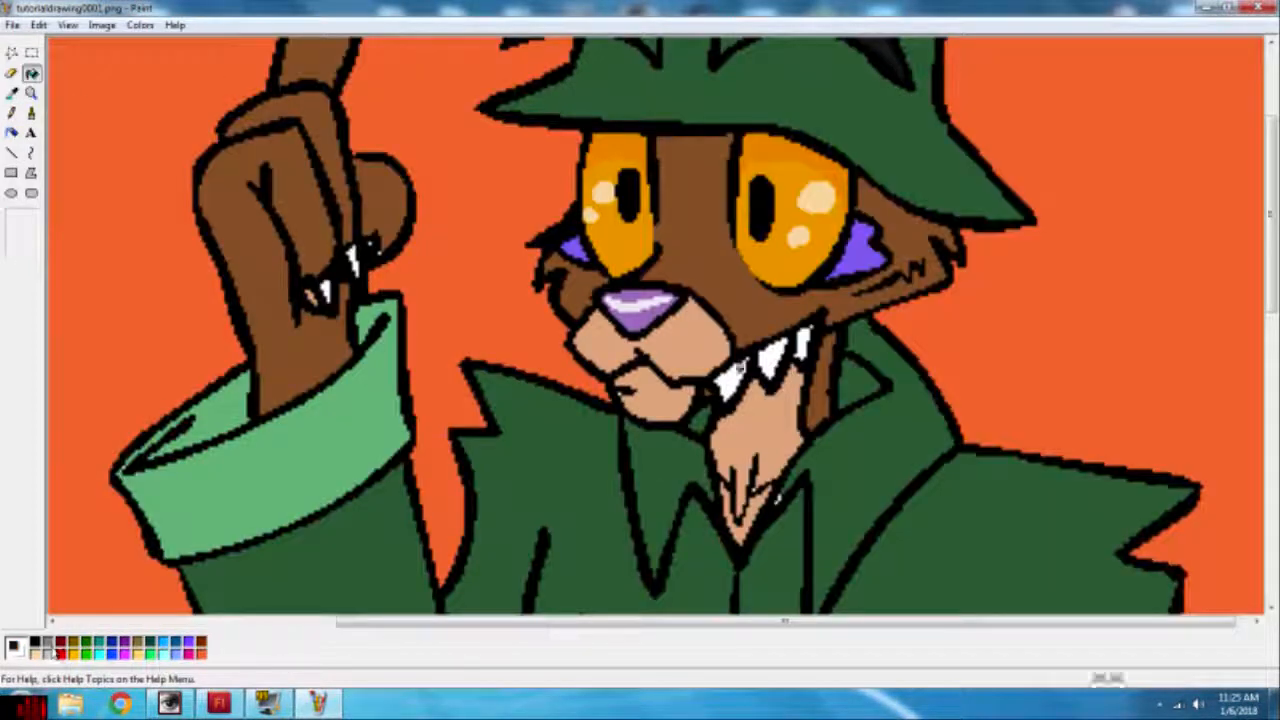
pyautogui.scroll(3, 376, 446)
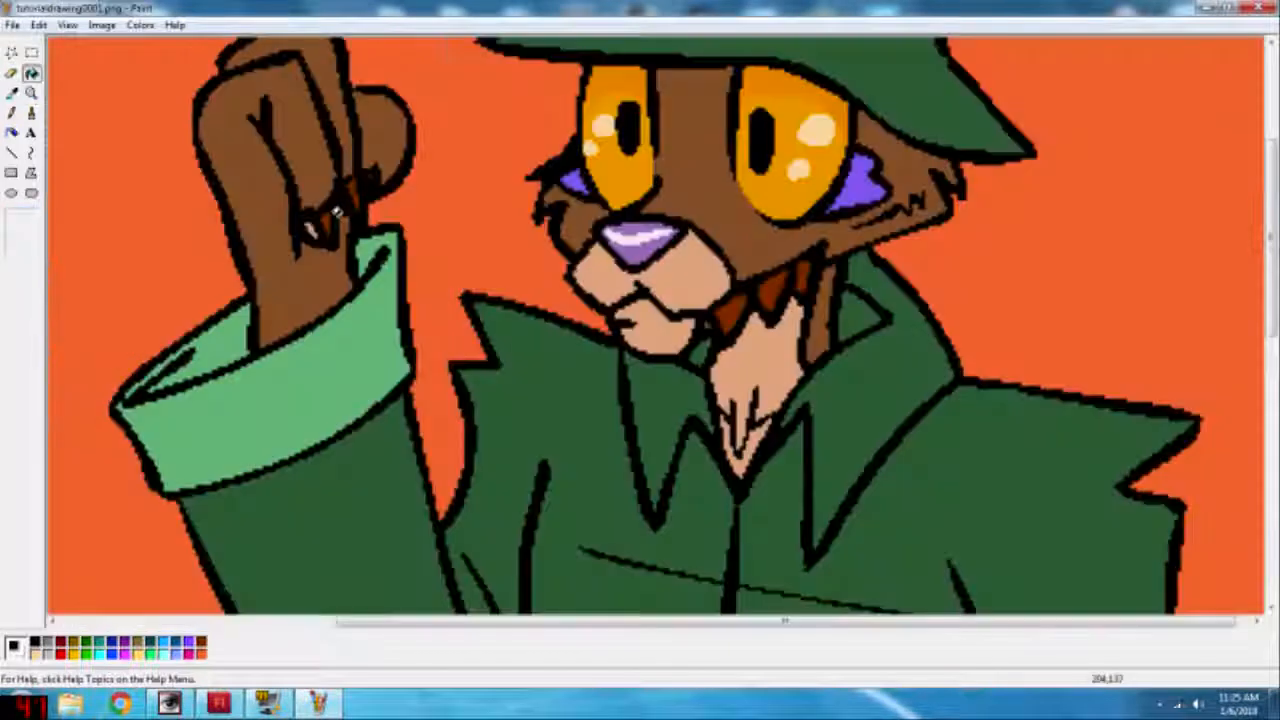
pyautogui.click(372, 172)
pyautogui.click(750, 305)
pyautogui.scroll(3, 655, 330)
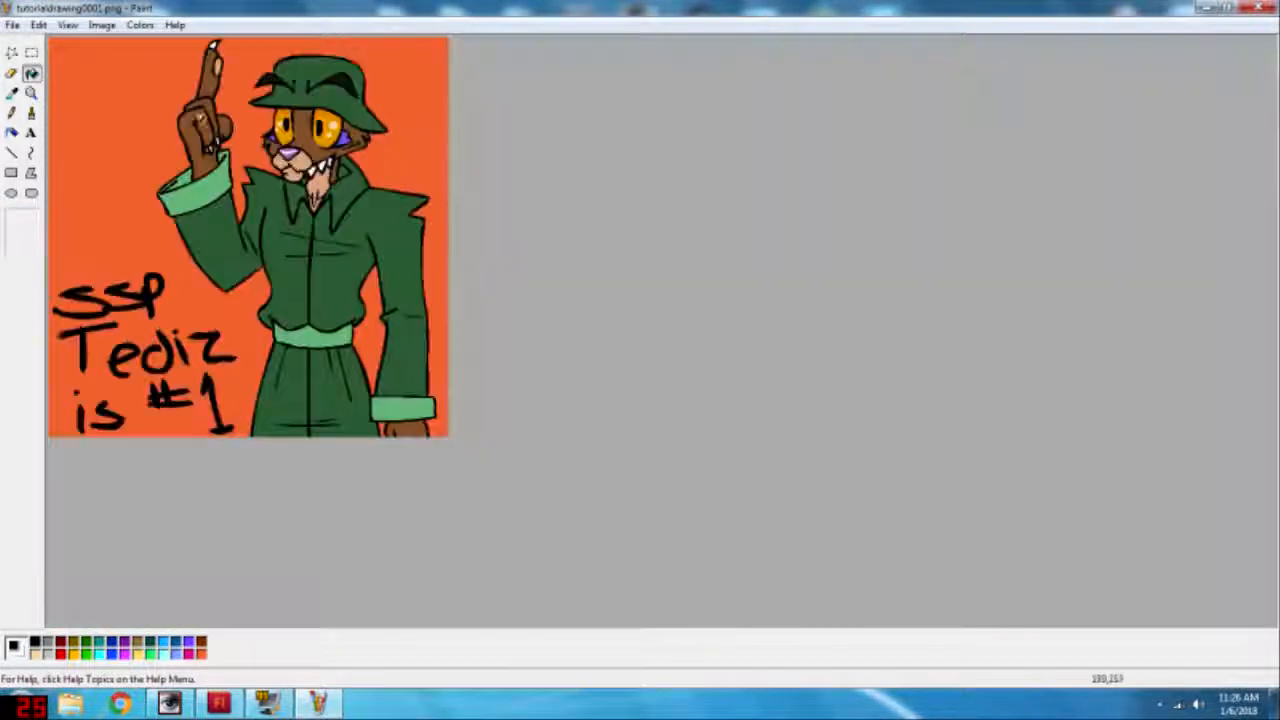
# Step: Save the coloured drawing
pyautogui.click(10, 26)
pyautogui.click(36, 79)
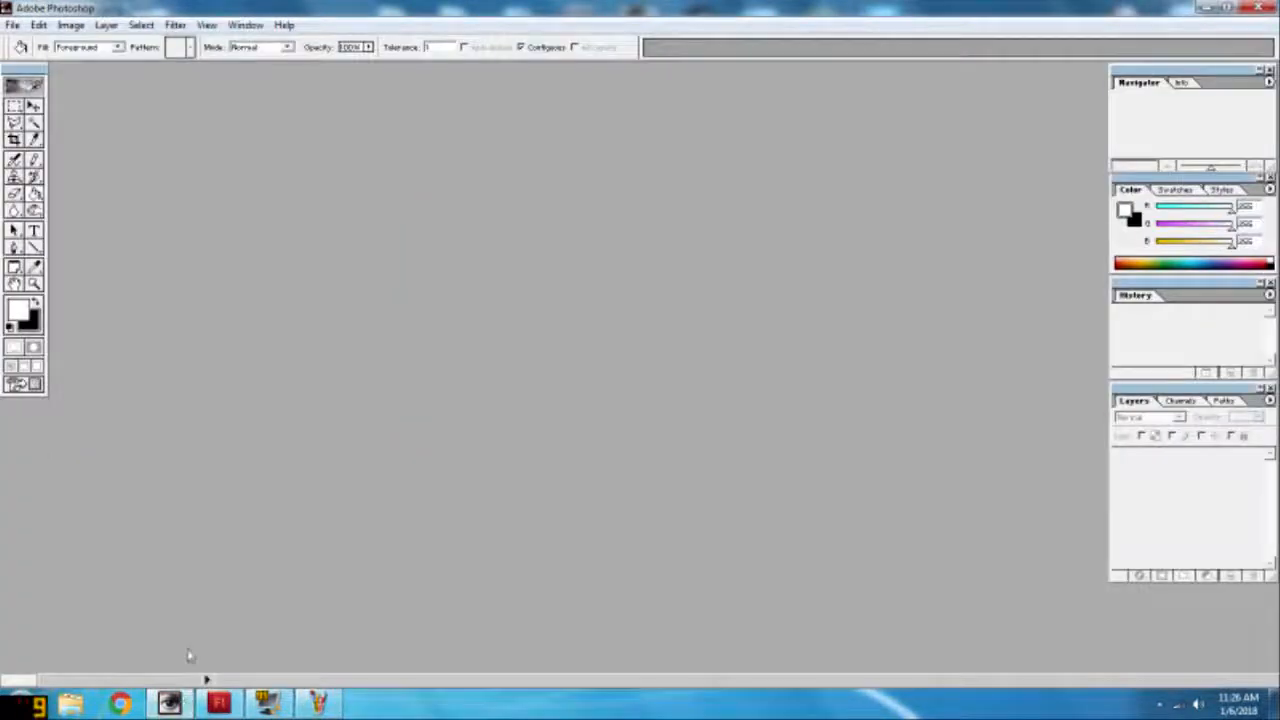
# Step: Open the coloured drawing tutorialdrawing0001.png in Photoshop
pyautogui.click(15, 26)
pyautogui.click(36, 58)
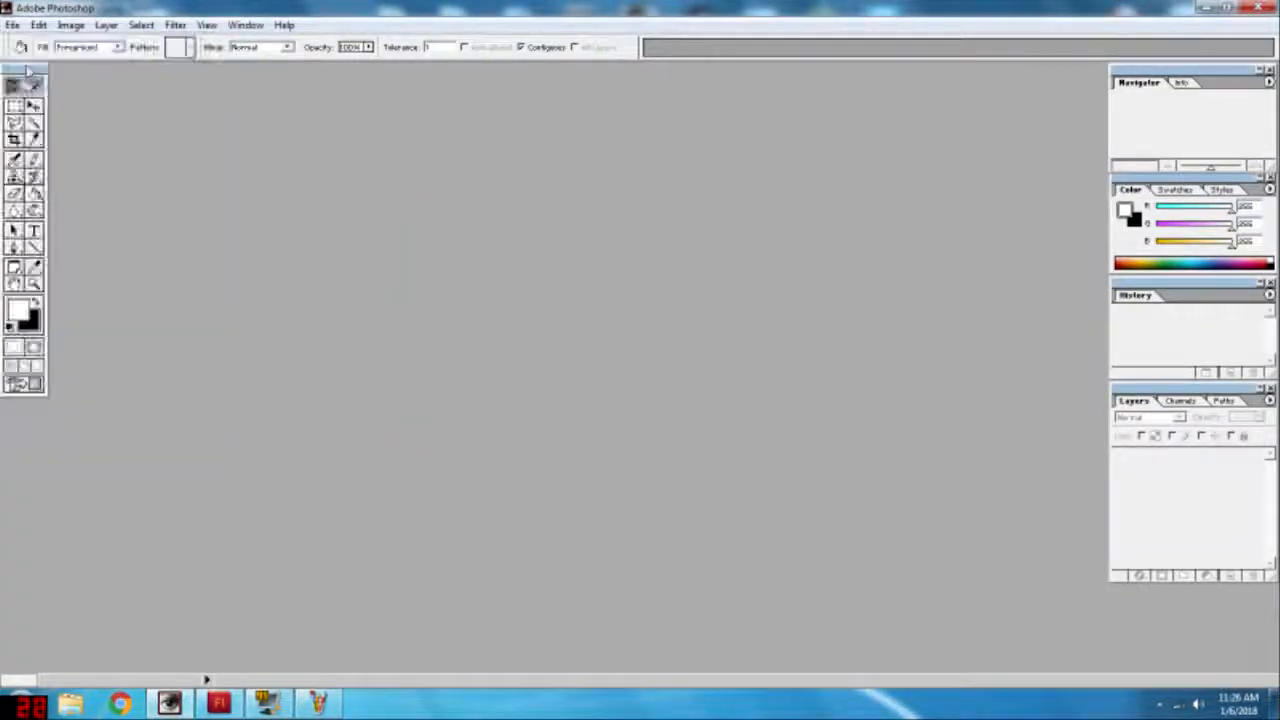
pyautogui.doubleClick(62, 103)
pyautogui.moveTo(240, 87); pyautogui.dragTo(567, 97)
pyautogui.click(693, 88)
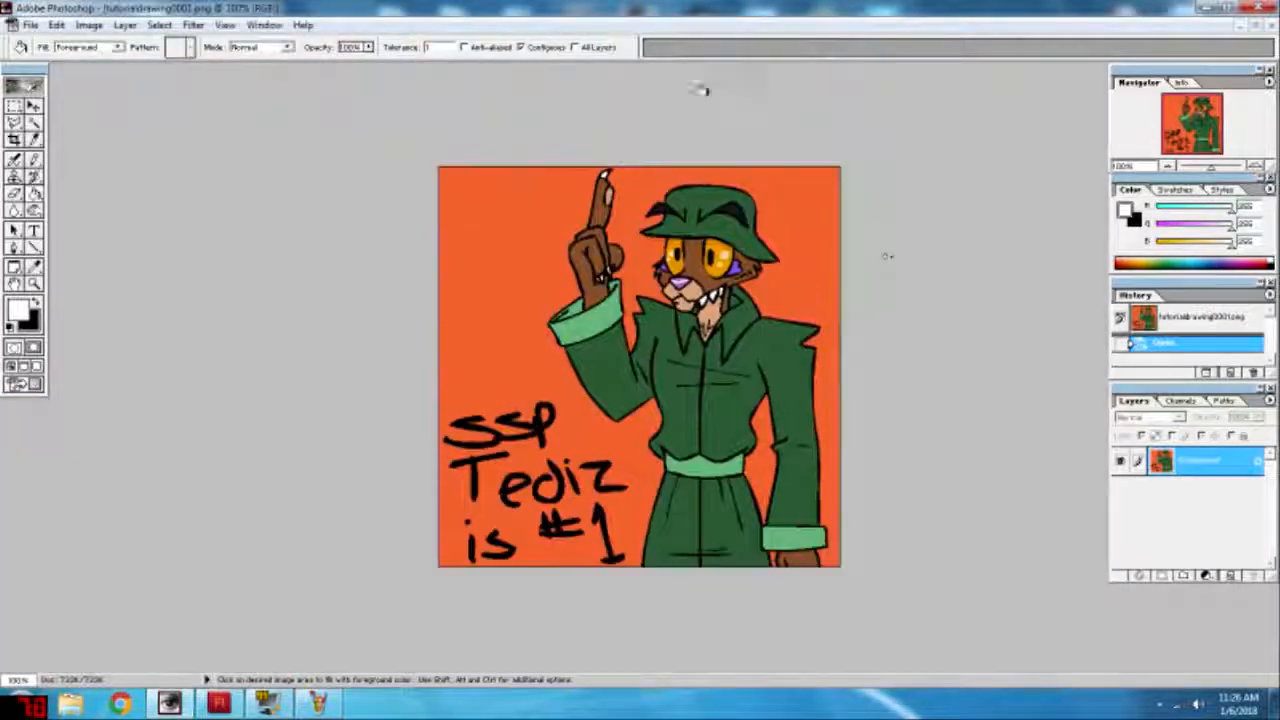
pyautogui.scroll(5, 886, 309)
pyautogui.scroll(-3, 886, 309)
pyautogui.scroll(2, 886, 309)
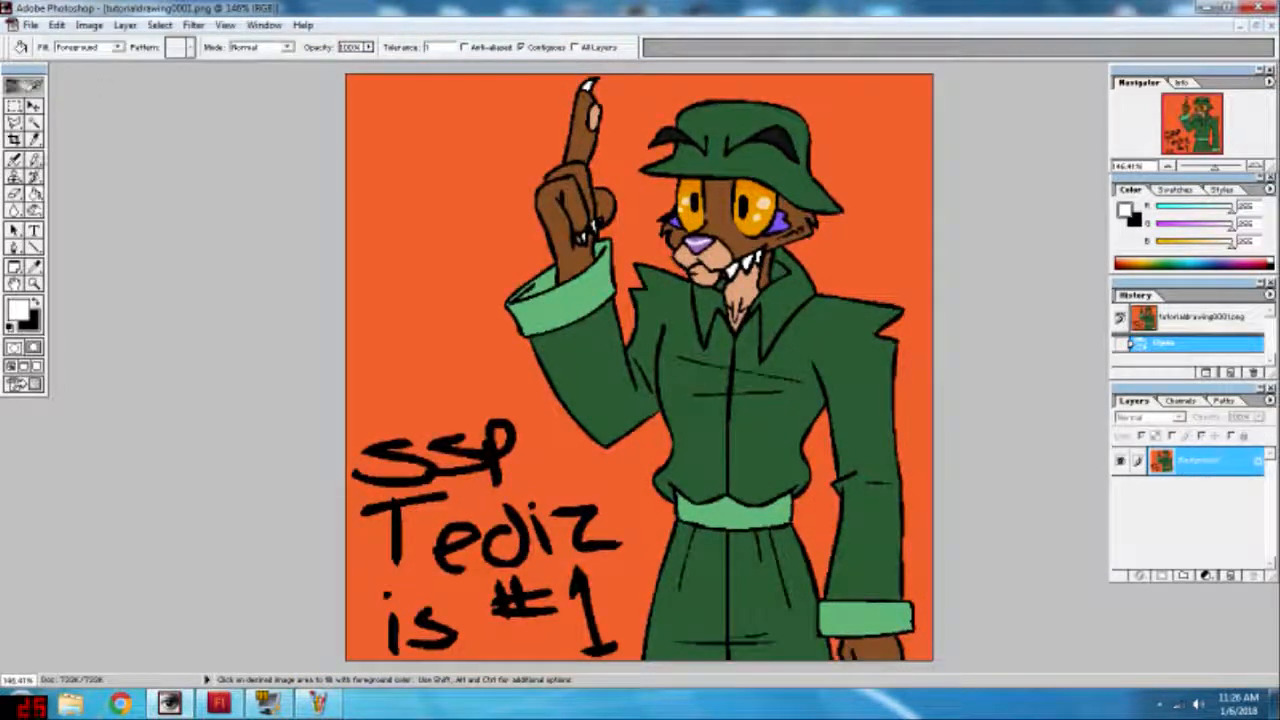
# Step: Select the orange background with the Magic Wand, undo the attempt to clear it, and add a new empty layer
pyautogui.press('w')
pyautogui.click(500, 183)
pyautogui.press('Delete')
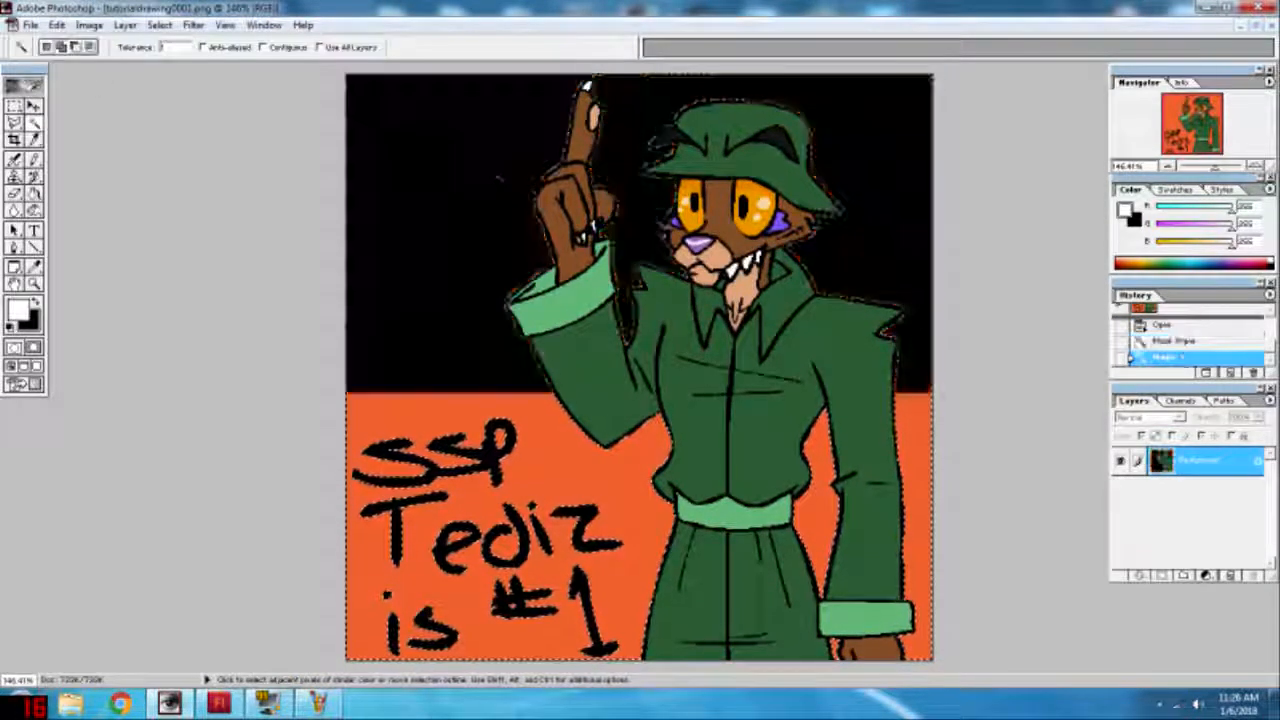
pyautogui.hotkey('ctrl', 'z')
pyautogui.click(1231, 576)
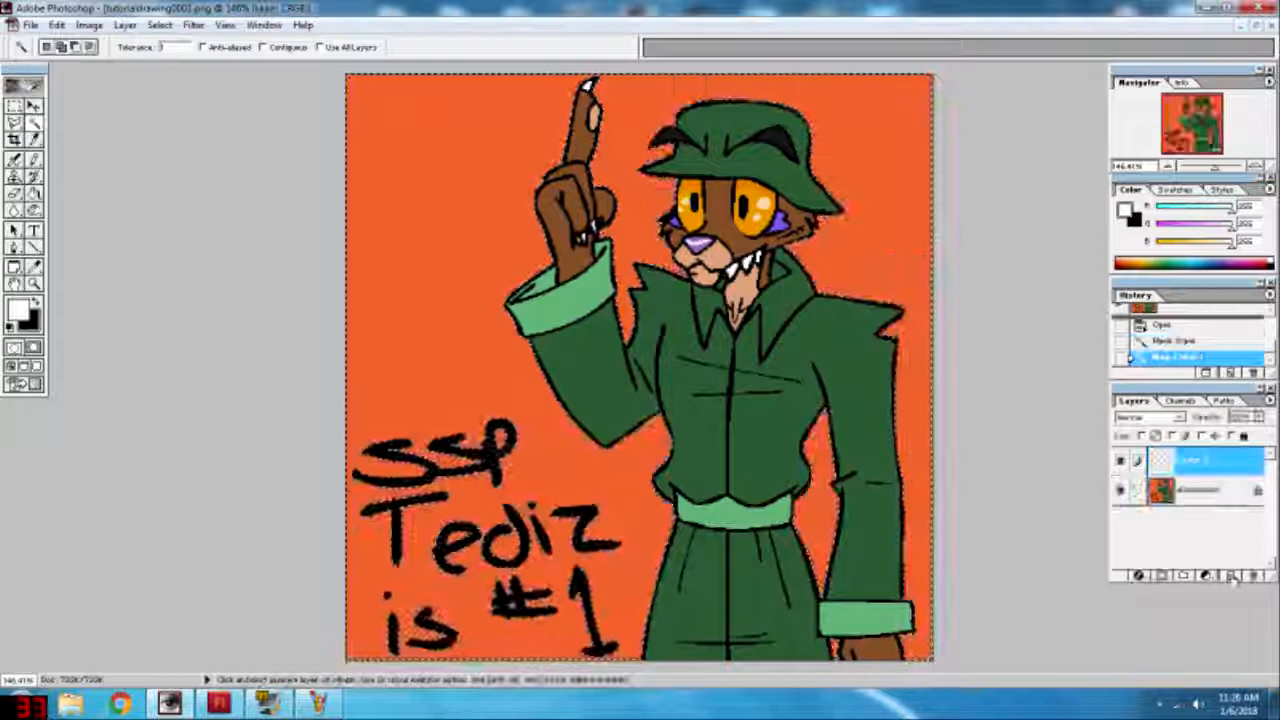
# Step: Convert the locked background into a regular layer, clear the selected orange from it, and deselect
pyautogui.doubleClick(1200, 489)
pyautogui.press('Return')
pyautogui.press('Delete')
pyautogui.hotkey('ctrl', 'd')
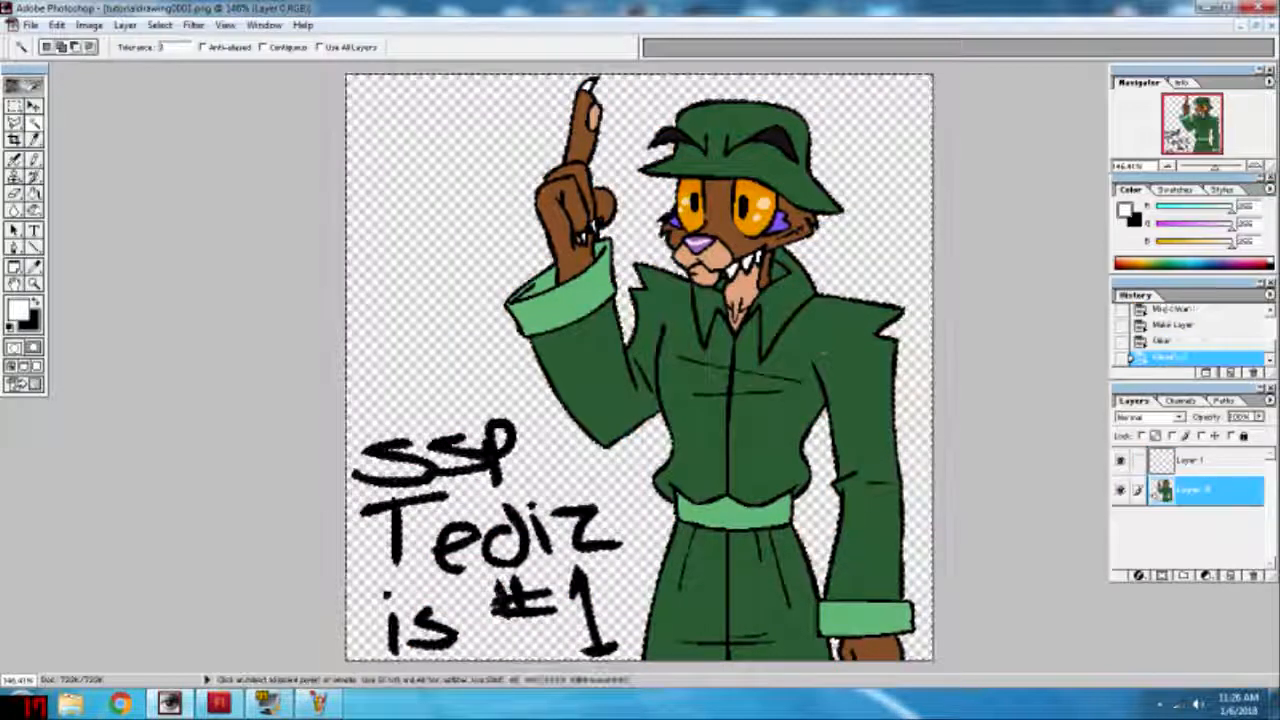
# Step: Try filling the cleared area around the character with white on the character layer, and undo the fill
pyautogui.hotkey('ctrl', '-')
pyautogui.click(34, 193)
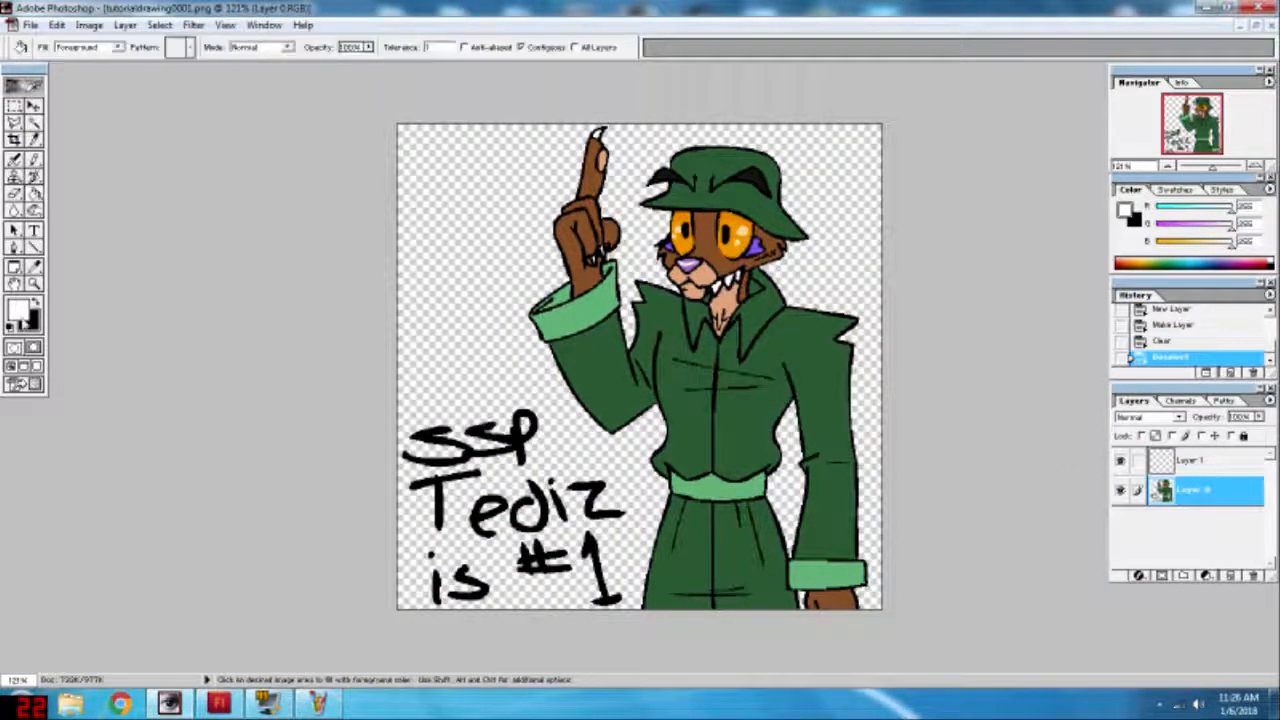
pyautogui.click(35, 302)
pyautogui.click(35, 302)
pyautogui.click(477, 329)
pyautogui.scroll(-7, 727, 327)
pyautogui.hotkey('ctrl', '0')
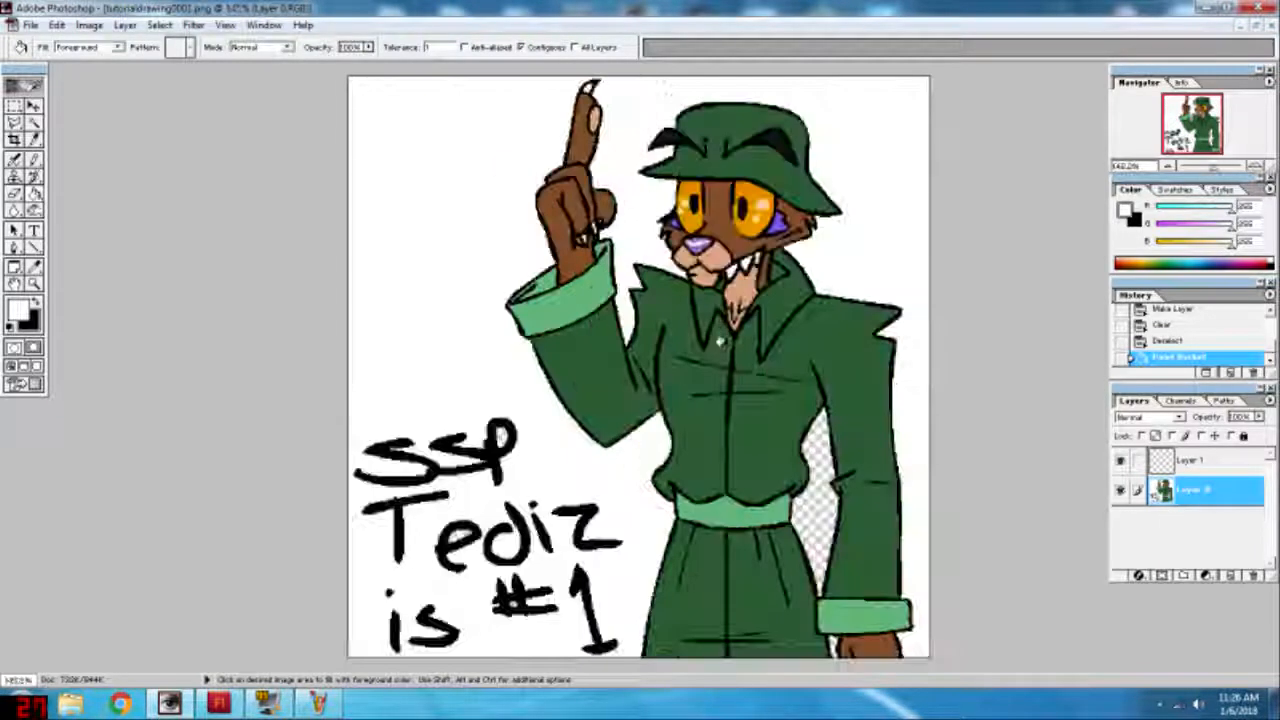
pyautogui.hotkey('ctrl', 'z')
# Step: Move the empty layer beneath the character layer, then try a fill on it and undo that fill
pyautogui.moveTo(1217, 459); pyautogui.dragTo(1210, 503)
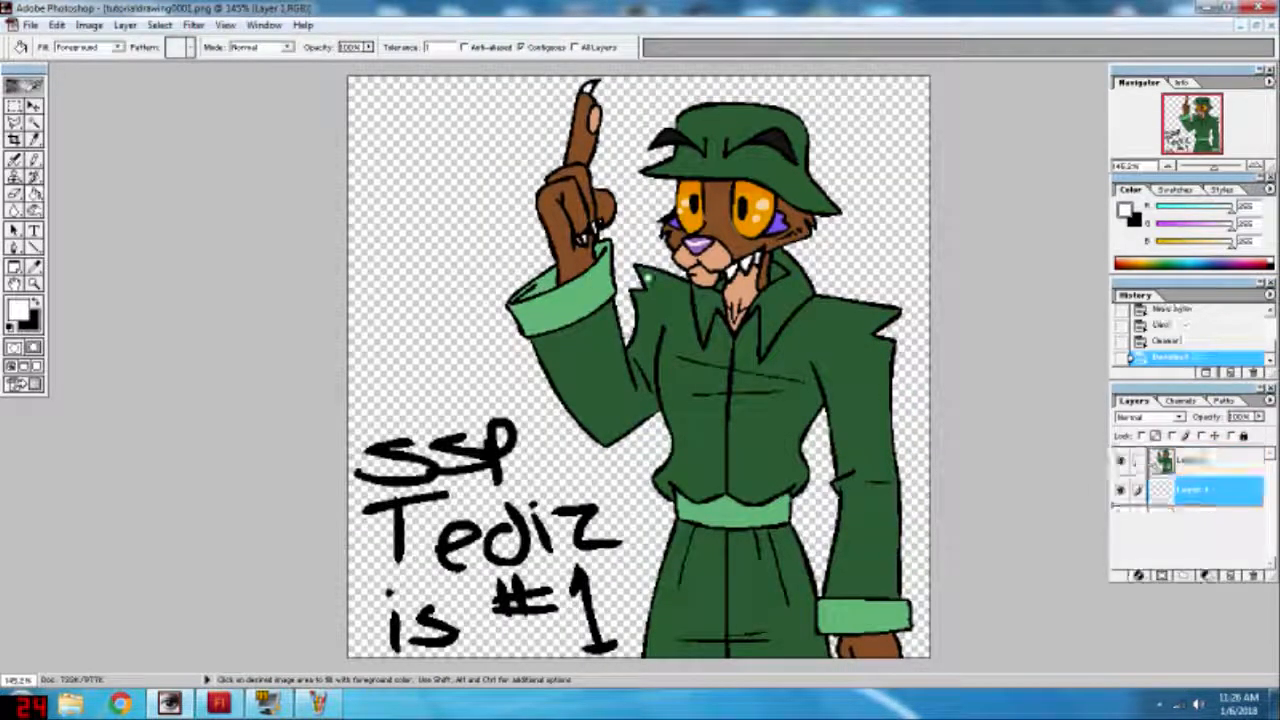
pyautogui.click(443, 251)
pyautogui.hotkey('ctrl', 'z')
# Step: Open bg1.PNG from the Book 2 folder and place it in the drawing as a layer behind the character
pyautogui.click(30, 24)
pyautogui.click(55, 61)
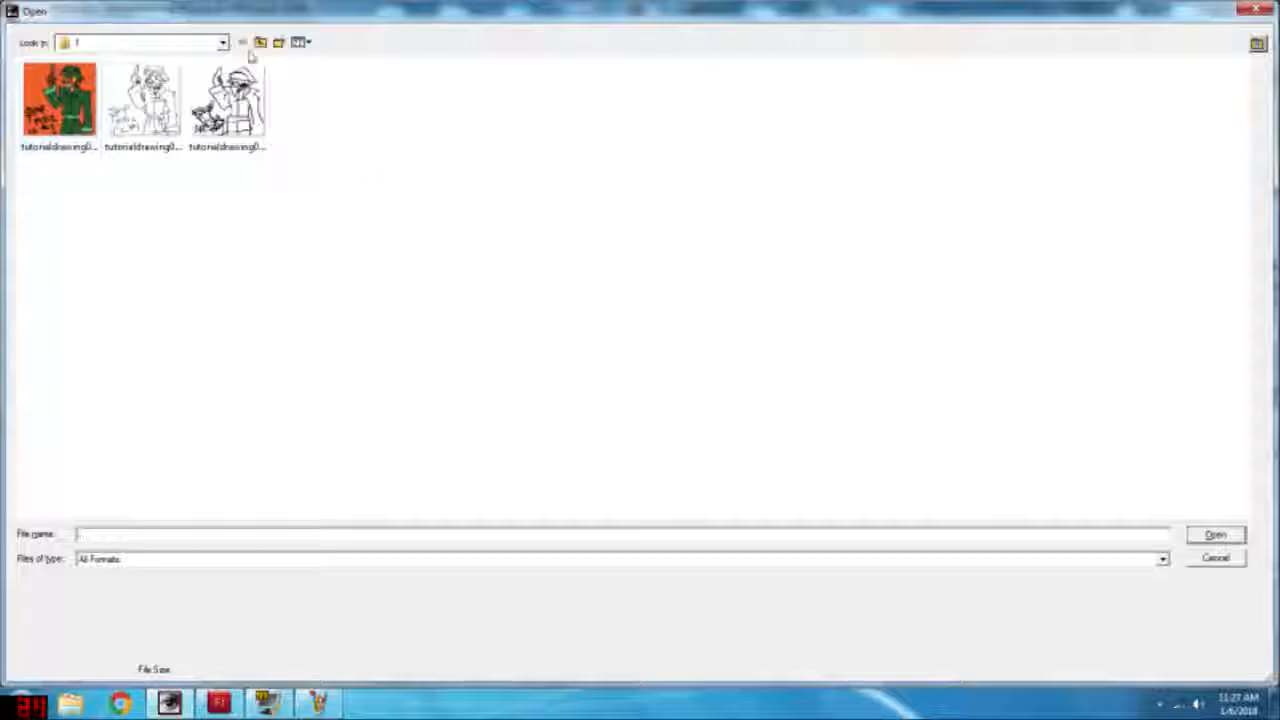
pyautogui.click(260, 42)
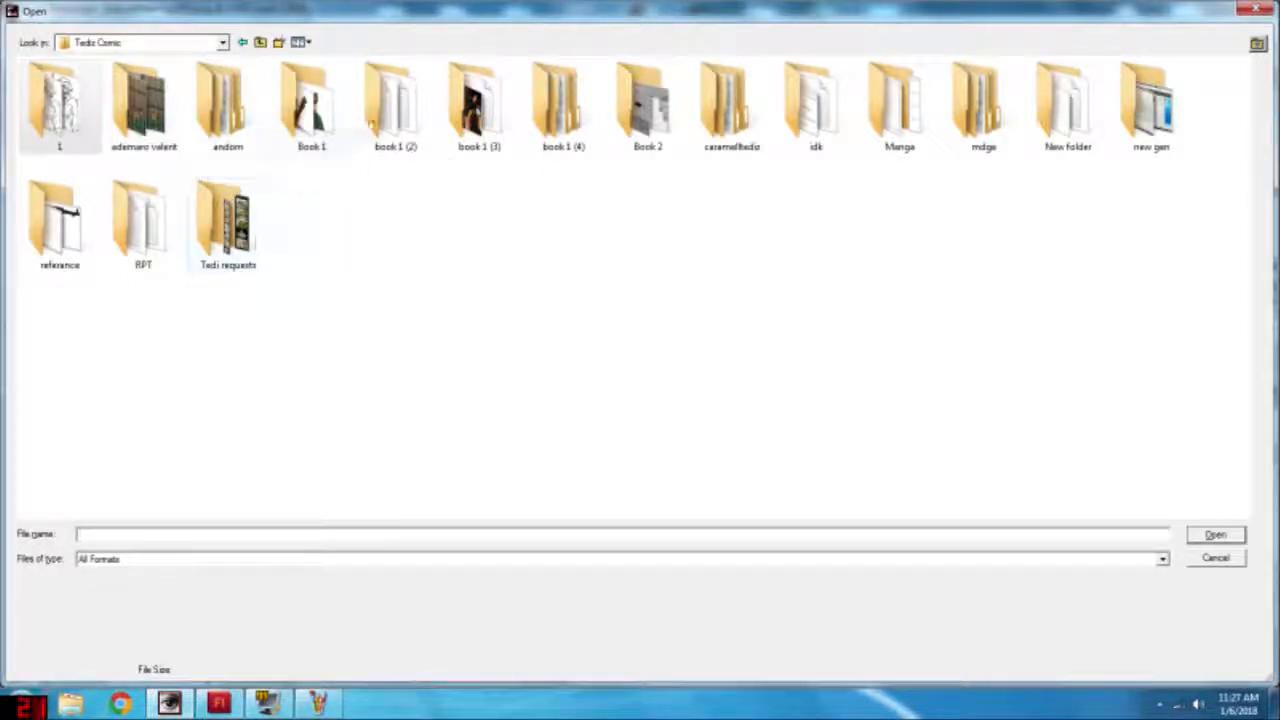
pyautogui.doubleClick(625, 130)
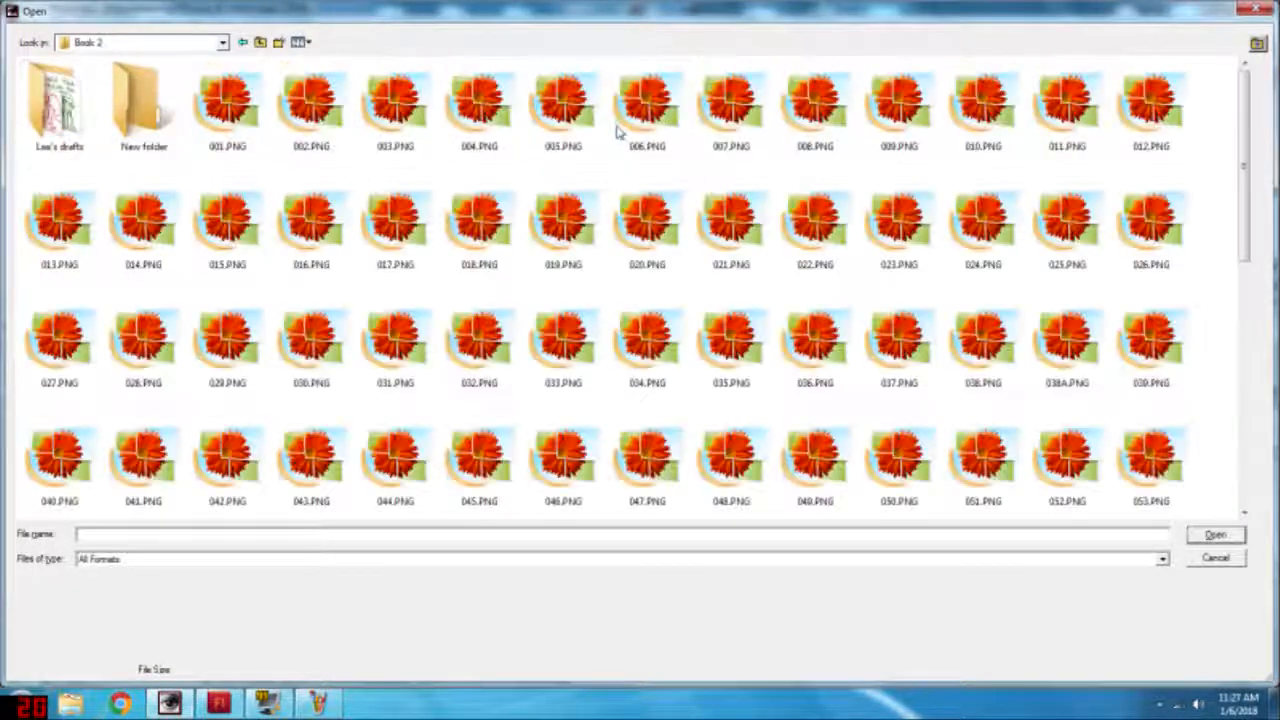
pyautogui.scroll(-7, 600, 150)
pyautogui.scroll(4, 491, 308)
pyautogui.scroll(-3, 491, 308)
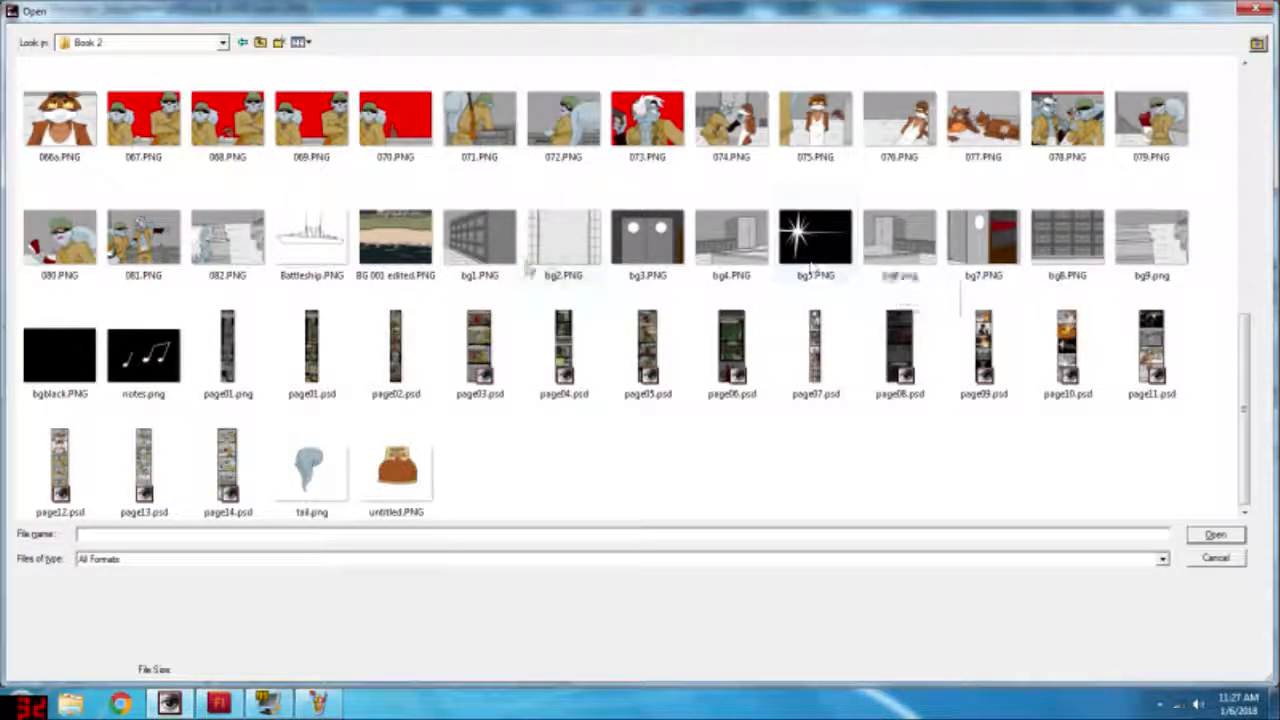
pyautogui.doubleClick(480, 237)
pyautogui.click(720, 240)
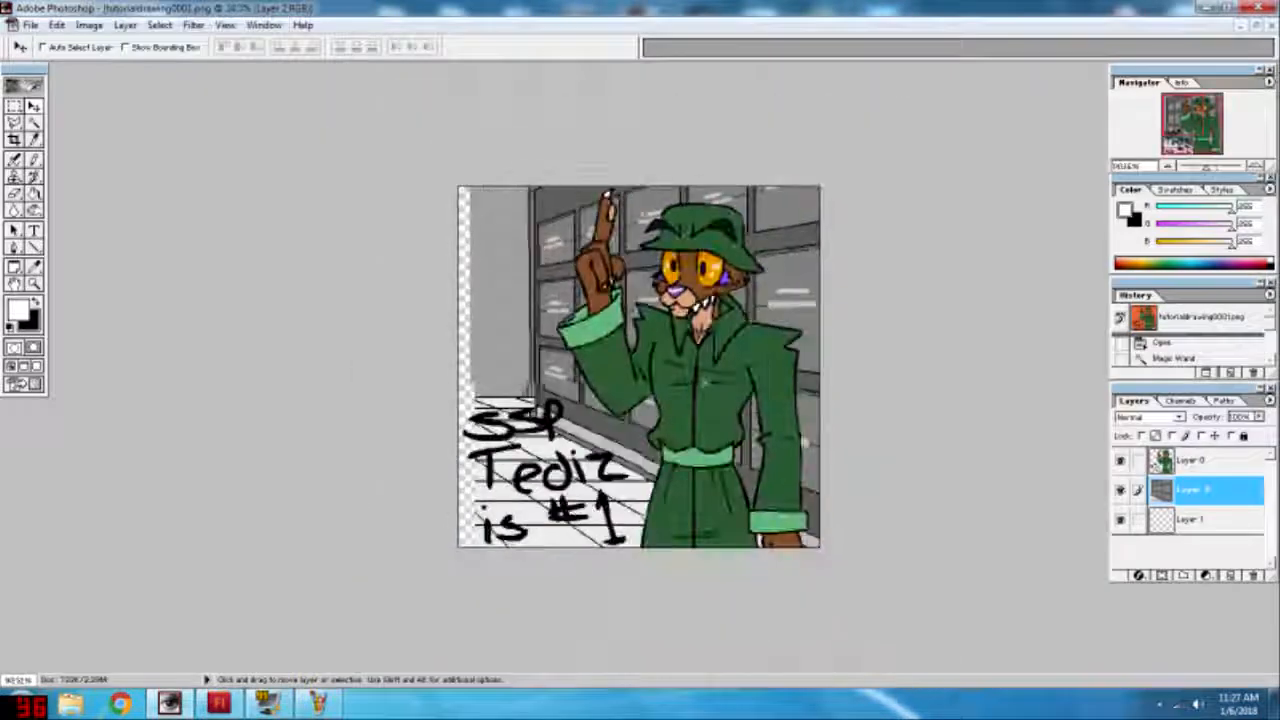
pyautogui.moveTo(704, 381)
pyautogui.mouseDown()
pyautogui.moveTo(687, 398)
pyautogui.moveTo(735, 315)
pyautogui.moveTo(657, 441)
pyautogui.moveTo(687, 384)
pyautogui.mouseUp()
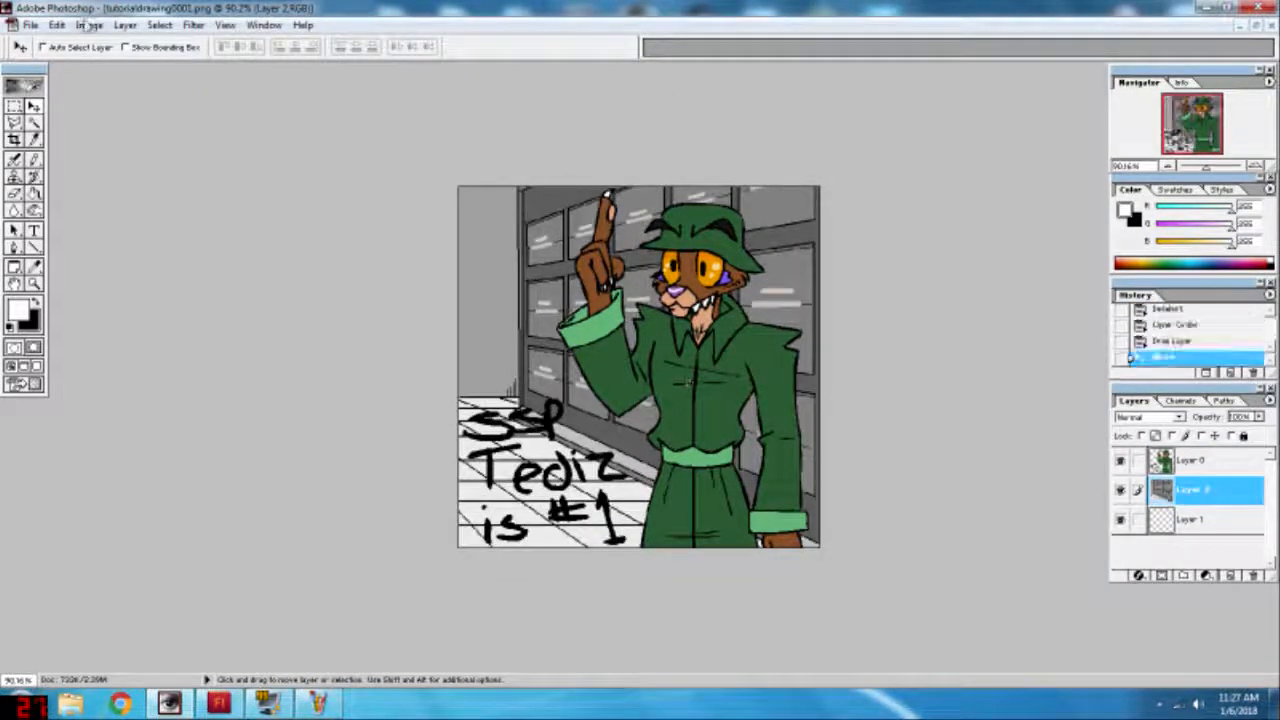
# Step: Try scaling the locker background down slightly with Free Transform, and undo the scaling
pyautogui.click(57, 24)
pyautogui.click(100, 280)
pyautogui.moveTo(1085, 79); pyautogui.dragTo(1008, 132)
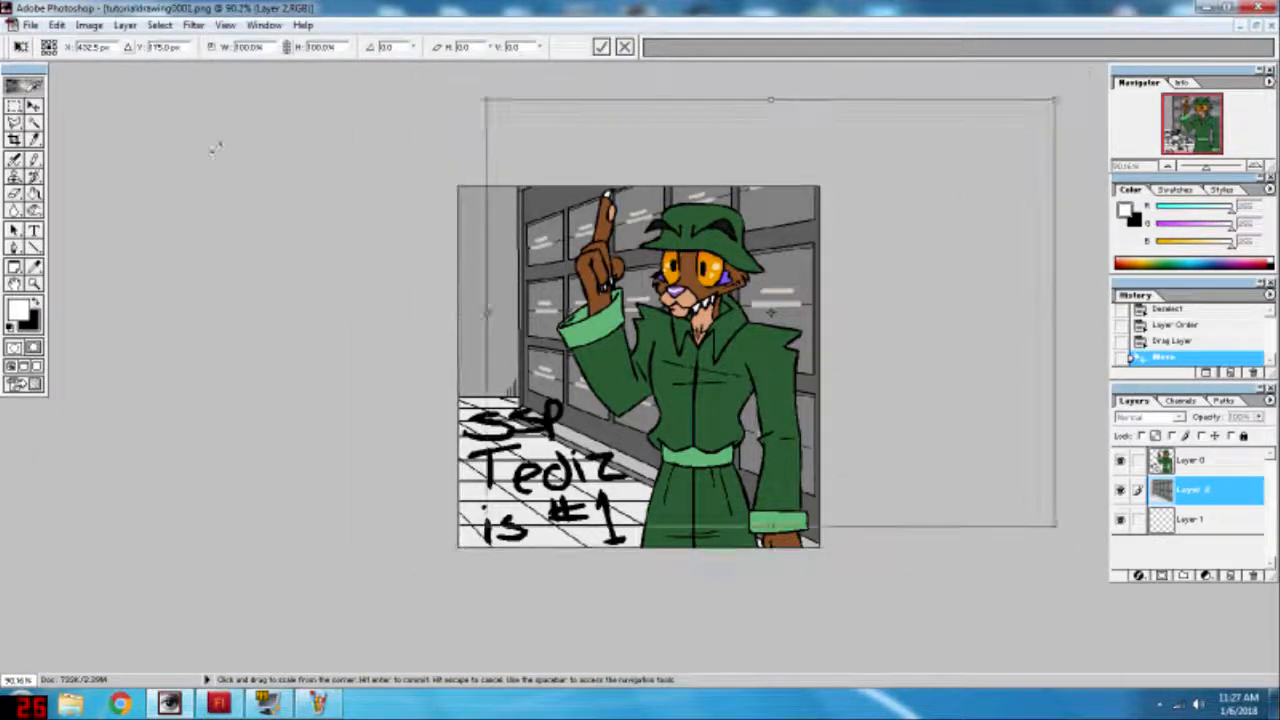
pyautogui.hotkey('ctrl', 'z')
# Step: Flip the locker background horizontally and reposition it so that it covers the whole canvas
pyautogui.click(88, 25)
pyautogui.moveTo(58, 25)
pyautogui.moveTo(101, 303)
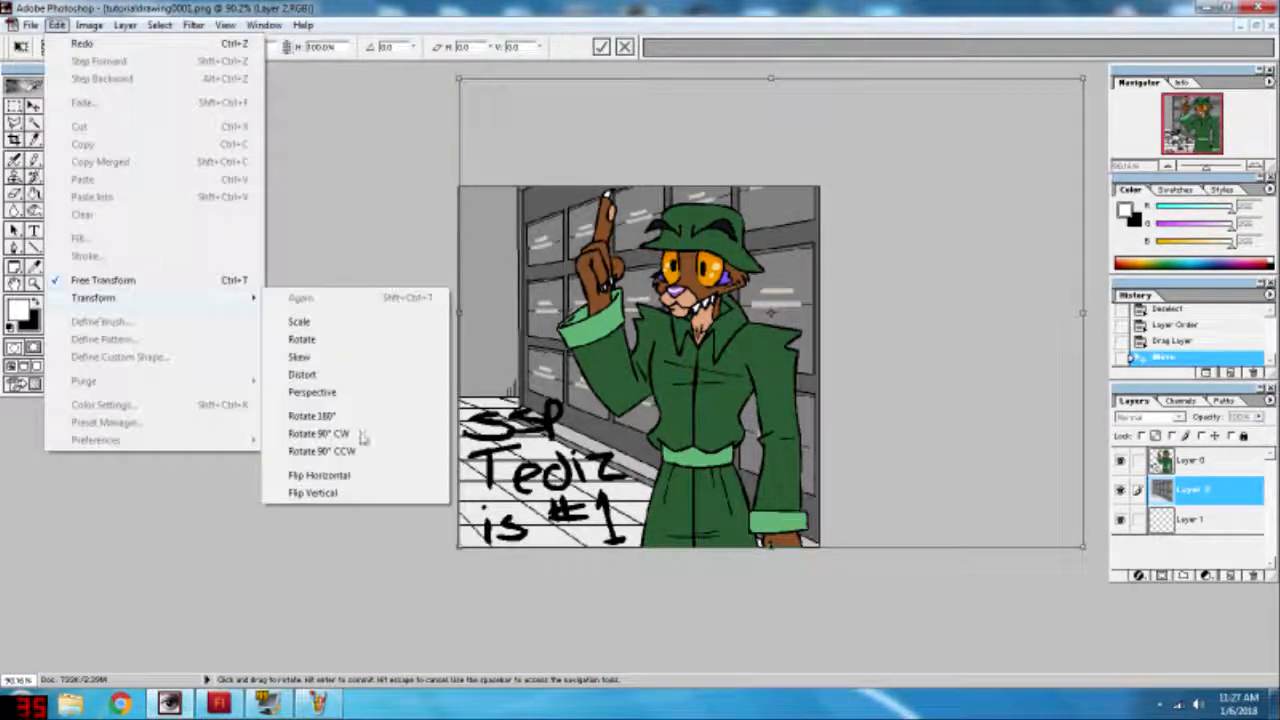
pyautogui.click(348, 475)
pyautogui.press('Return')
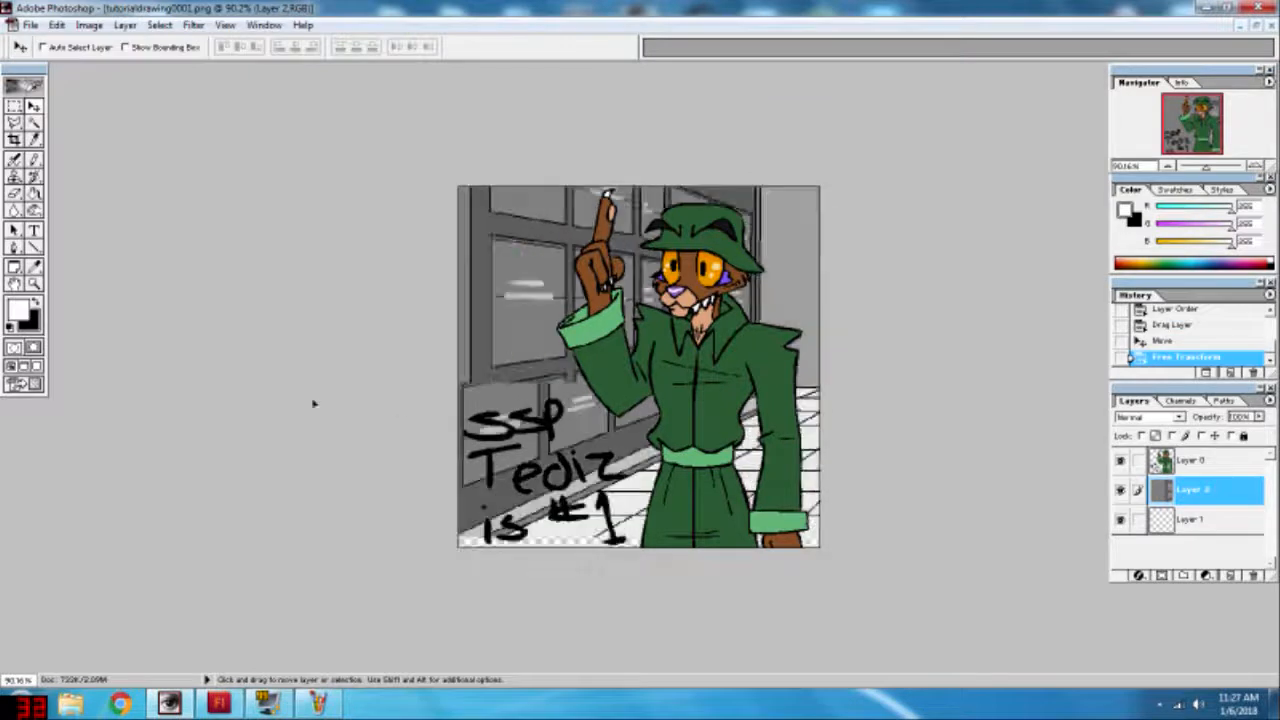
pyautogui.moveTo(304, 400); pyautogui.dragTo(336, 415)
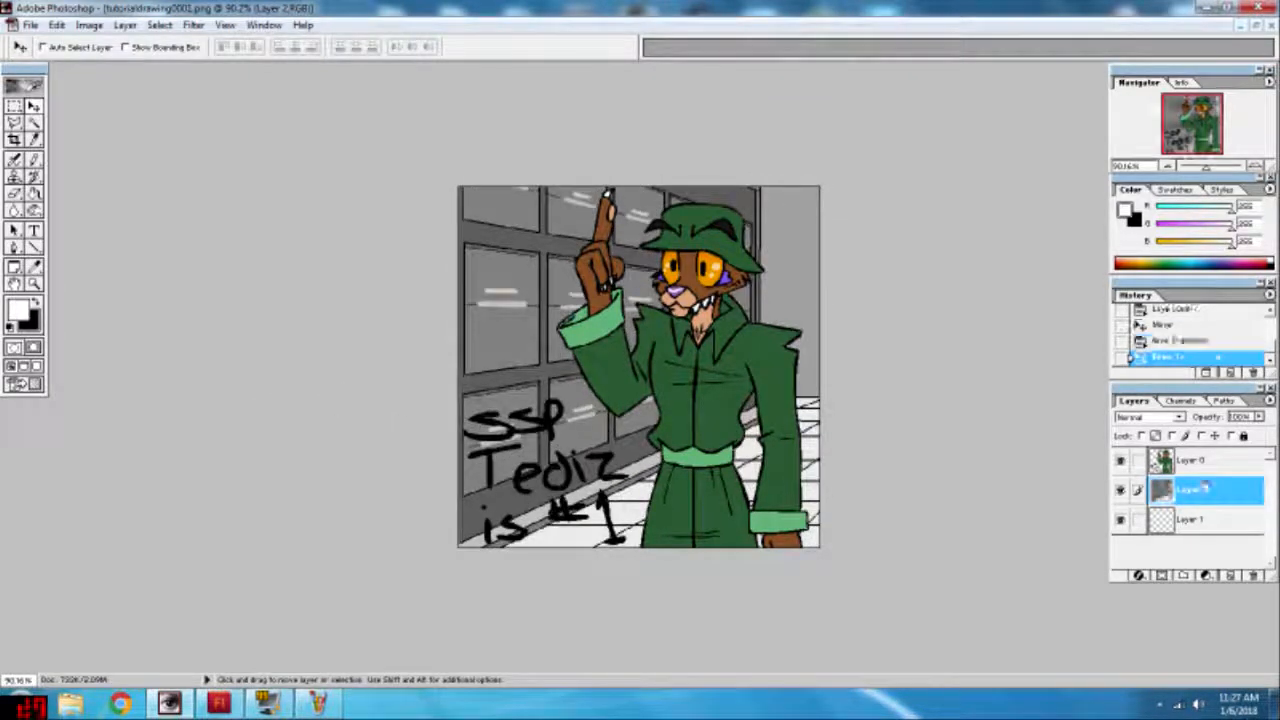
# Step: Select the character and lettering on their layer by picking the transparent area and inverting the selection
pyautogui.click(1207, 461)
pyautogui.doubleClick(1207, 461)
pyautogui.click(1066, 188)
pyautogui.press('w')
pyautogui.click(539, 293)
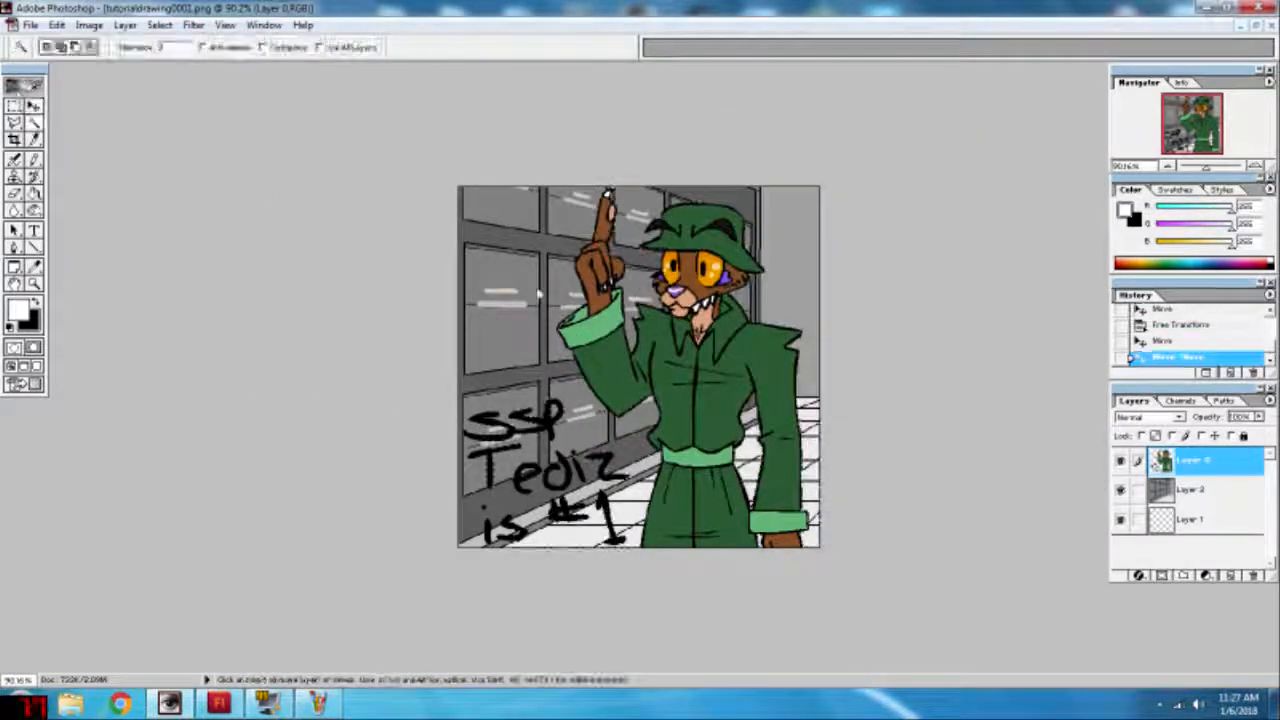
pyautogui.hotkey('ctrl', 'shift', 'i')
# Step: Stroke the selection with a 5 px white line on the outside, and deselect
pyautogui.click(89, 24)
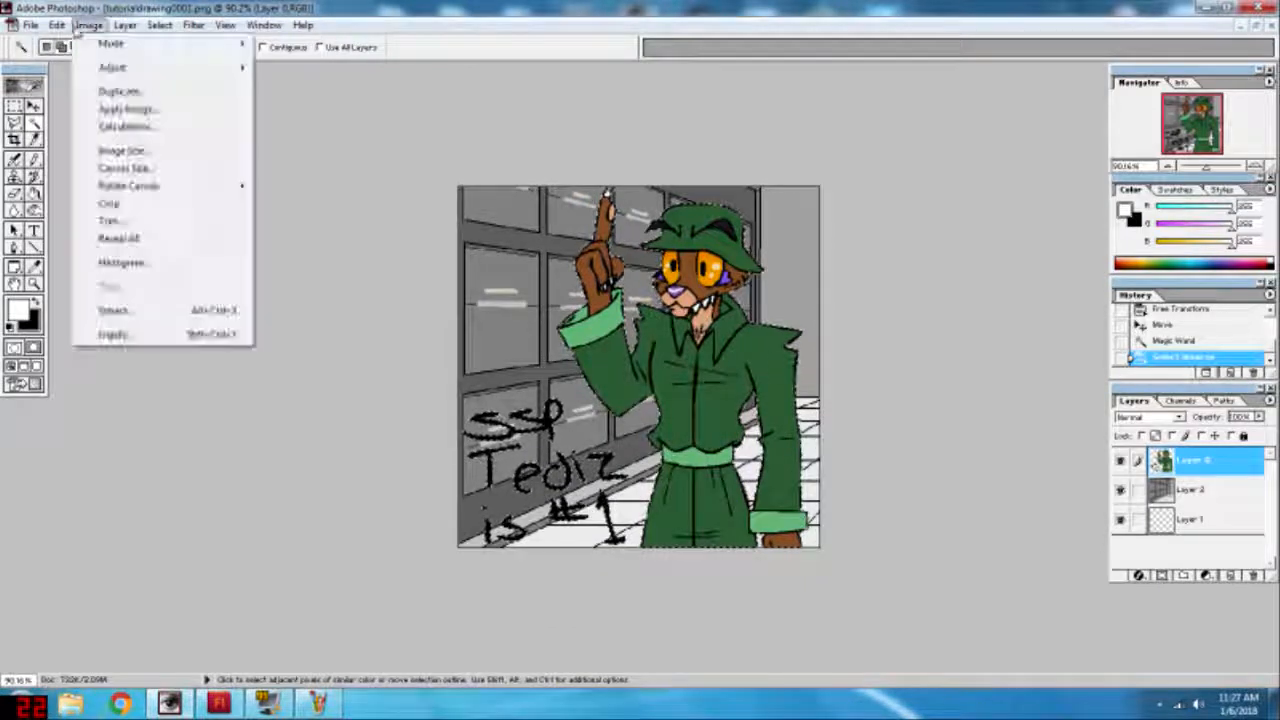
pyautogui.moveTo(57, 24)
pyautogui.click(86, 255)
pyautogui.click(647, 363)
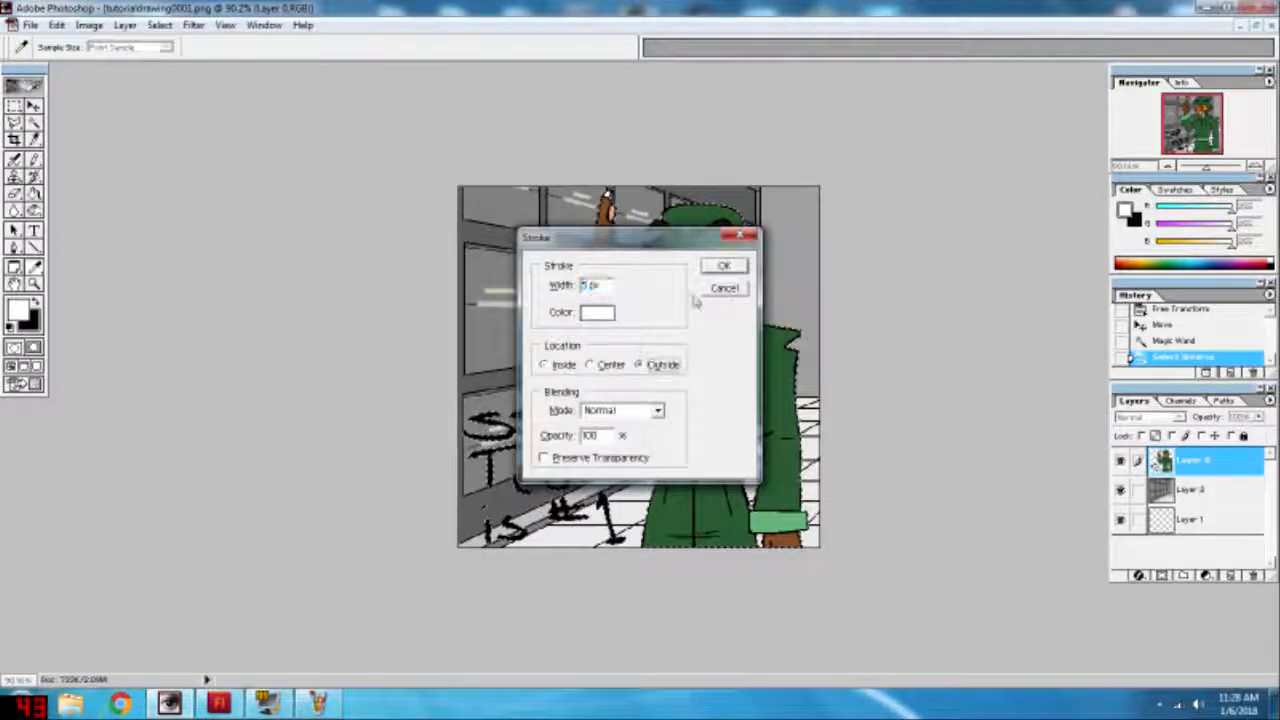
pyautogui.click(726, 263)
pyautogui.hotkey('ctrl', 'd')
pyautogui.scroll(5, 728, 268)
pyautogui.scroll(-1, 760, 300)
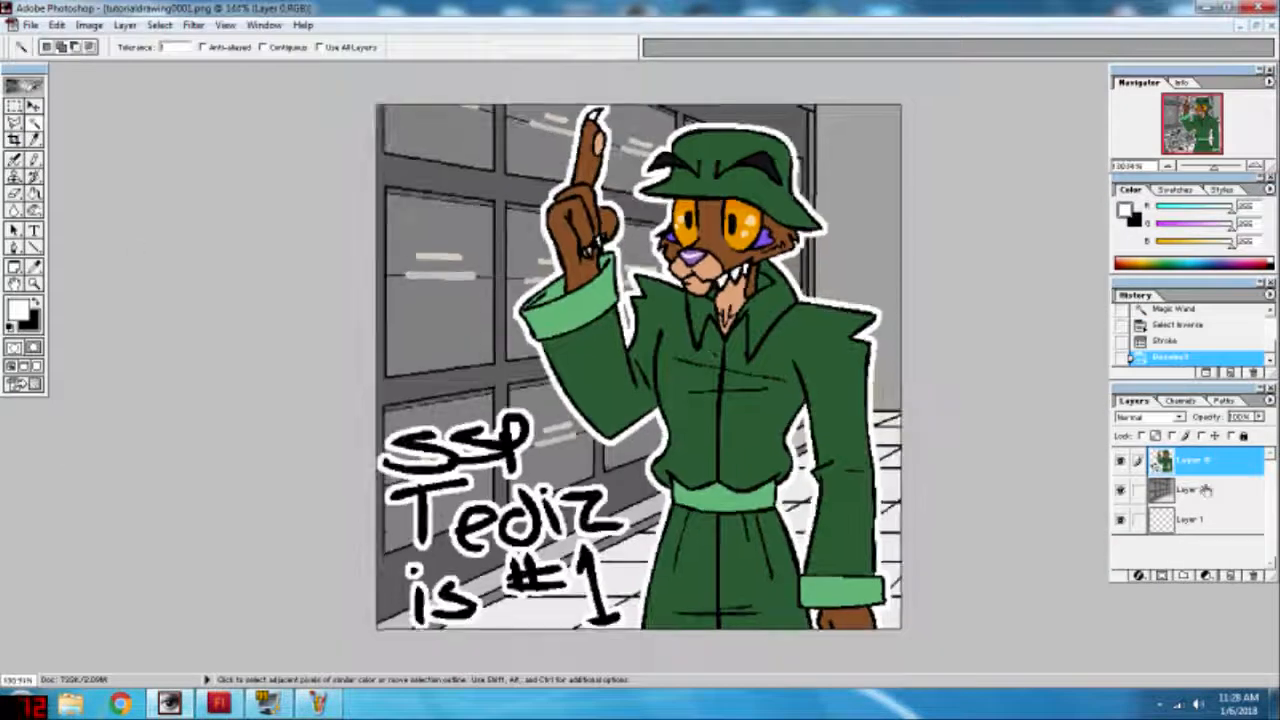
# Step: Move the locker background beneath the empty layer and fill the empty layer with black
pyautogui.click(1209, 488)
pyautogui.moveTo(1209, 488); pyautogui.dragTo(1206, 522)
pyautogui.press('g')
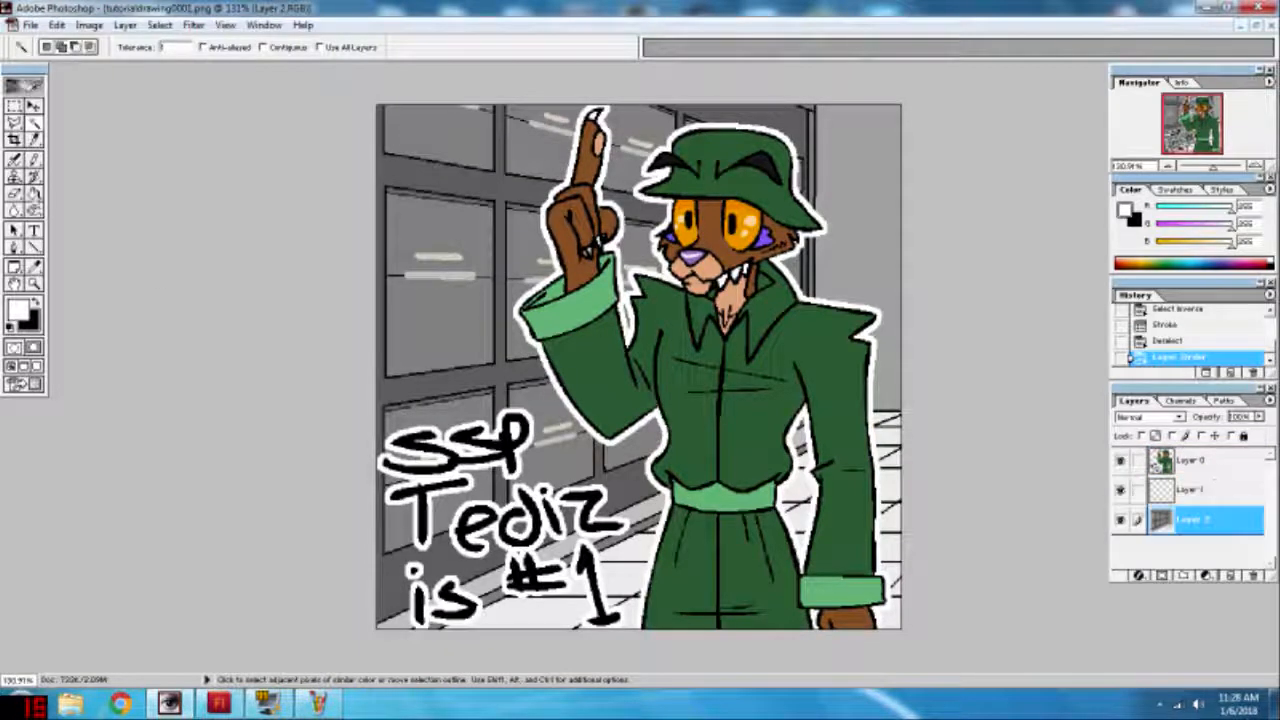
pyautogui.press('x')
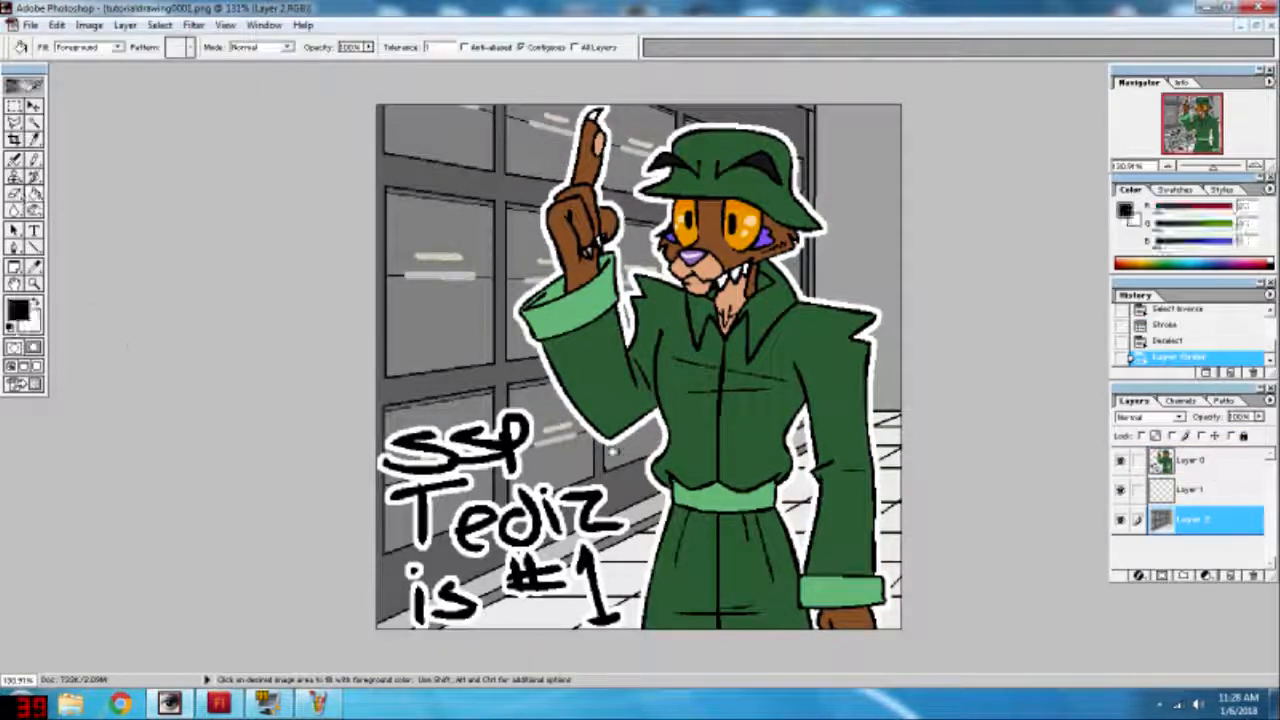
pyautogui.hotkey('alt', ']')
pyautogui.click(617, 323)
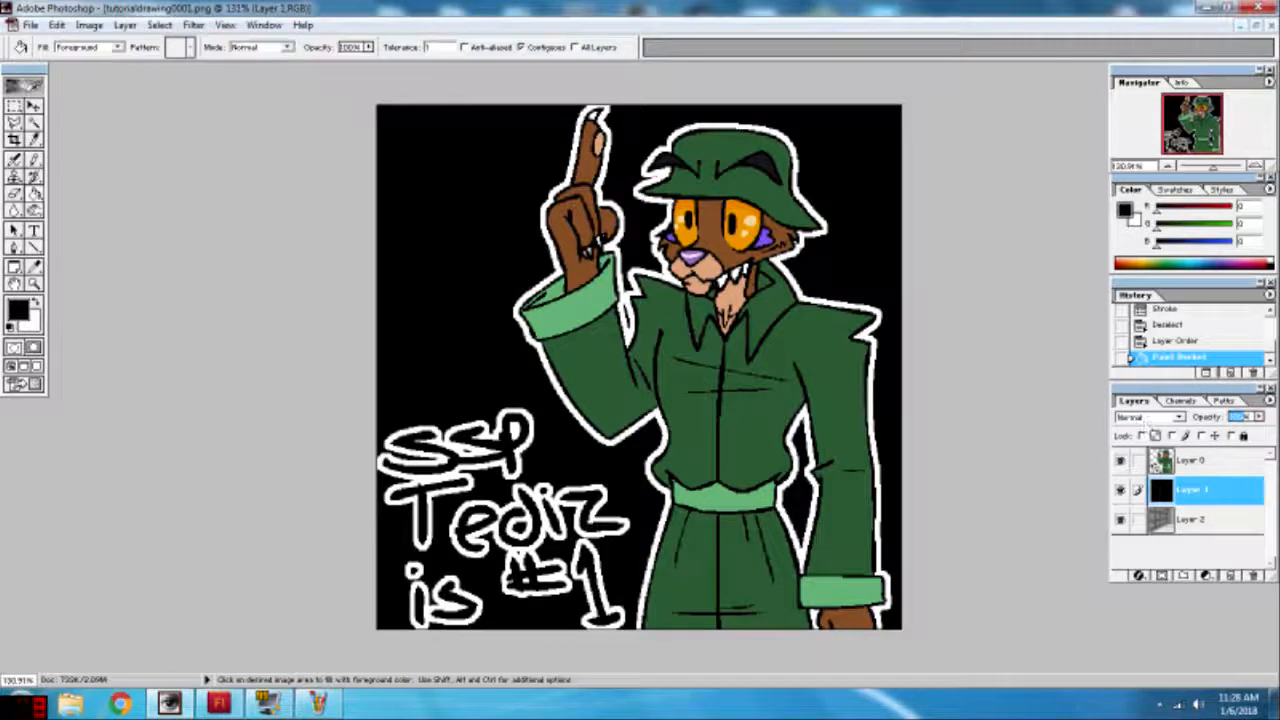
# Step: Darken the lockers by setting the black layer's opacity to 50%
pyautogui.write('0')
pyautogui.press('Return')
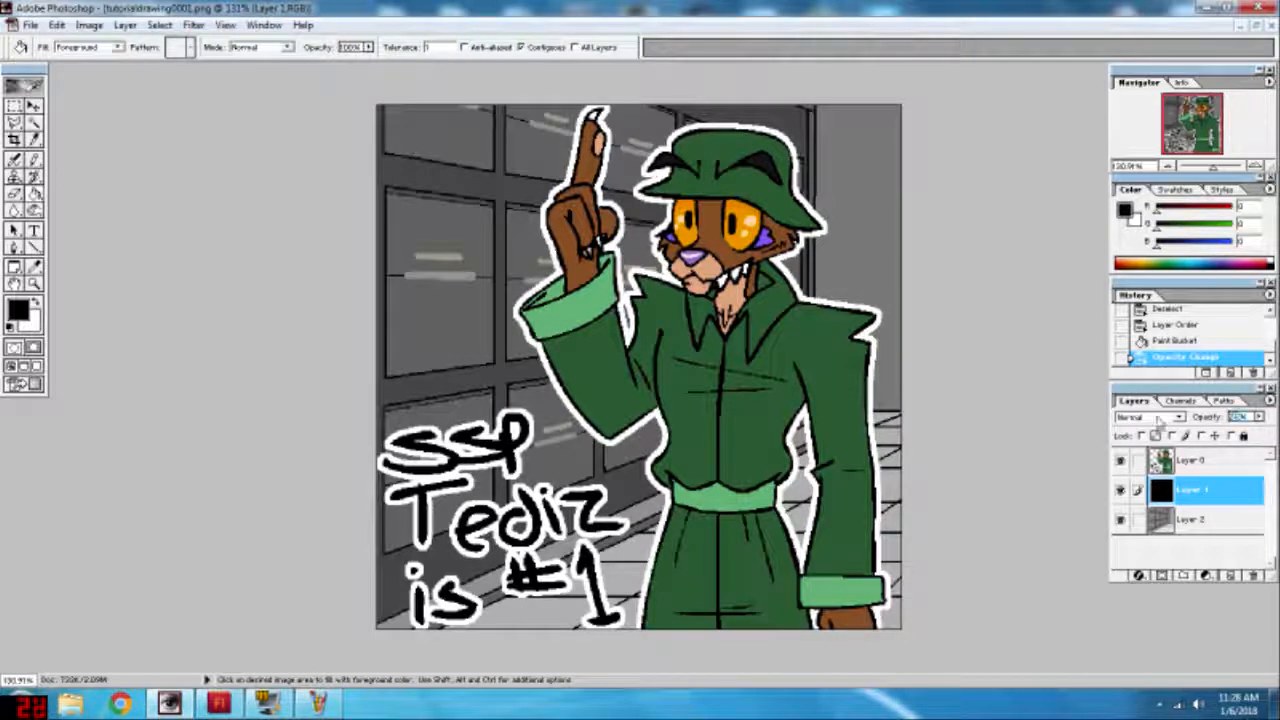
pyautogui.write('30')
pyautogui.press('Return')
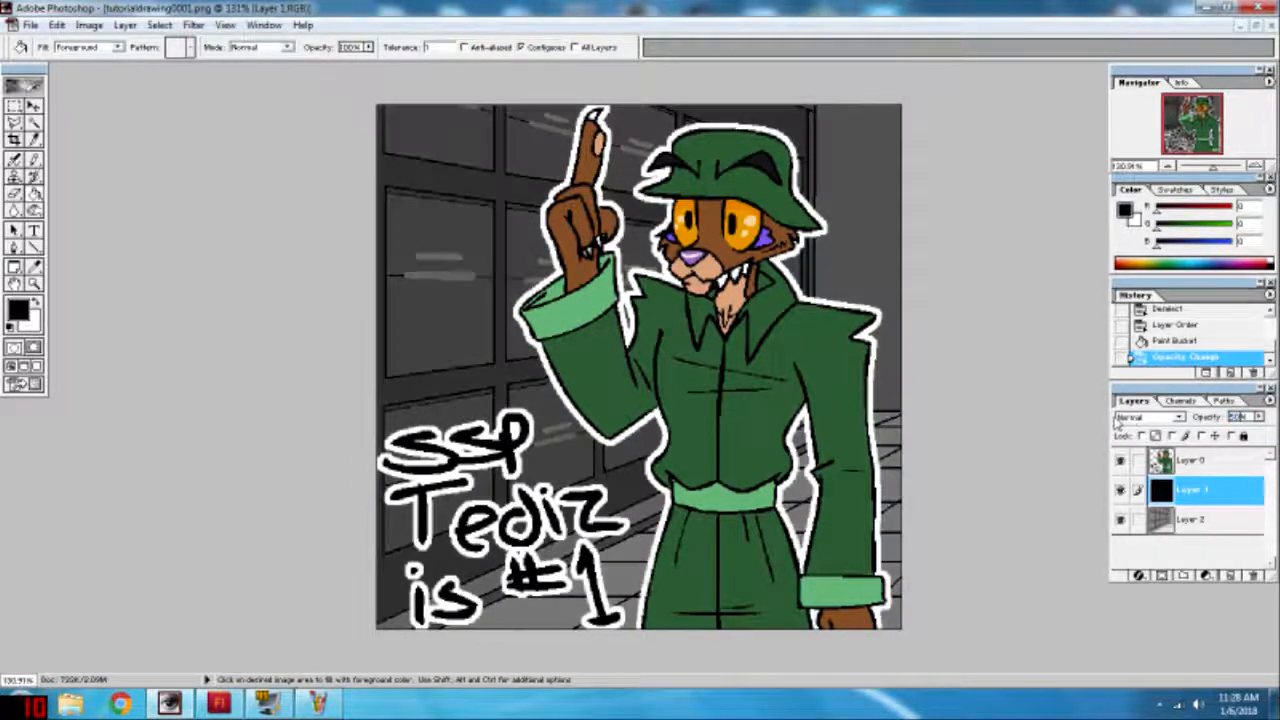
pyautogui.press('h')
pyautogui.hotkey('ctrl', '-')
pyautogui.scroll(7, 449, 266)
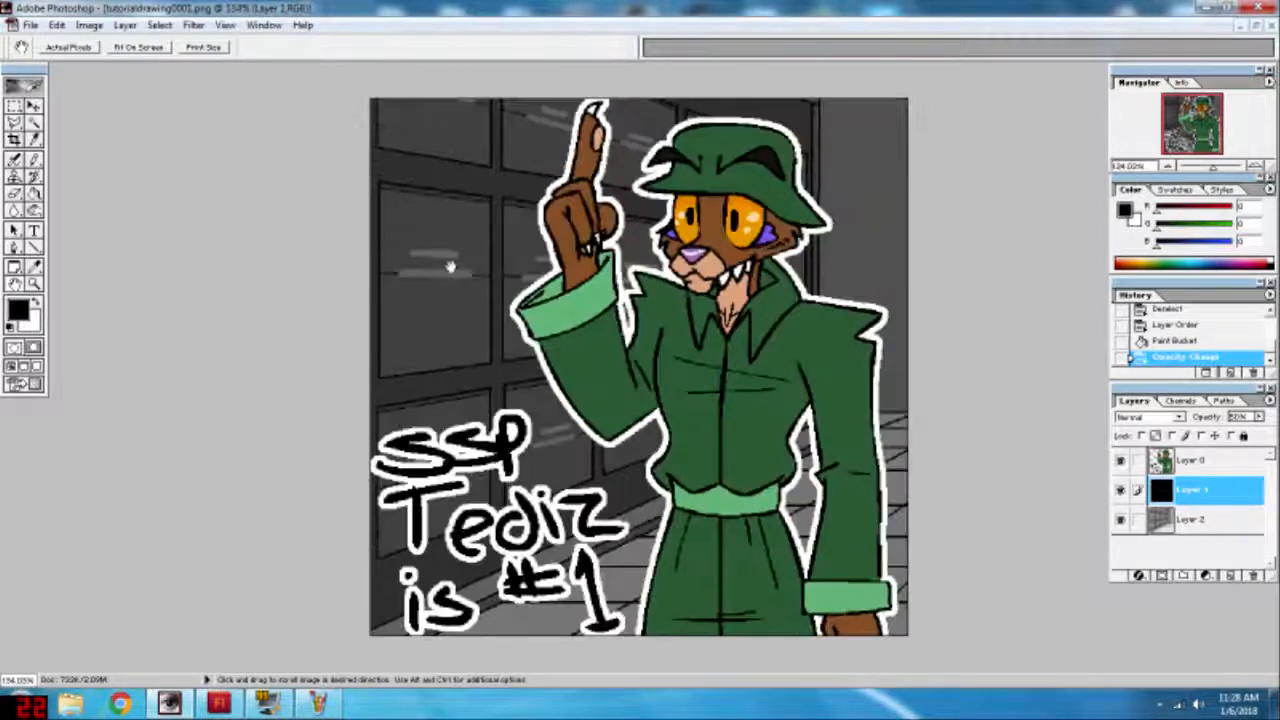
pyautogui.scroll(-2, 449, 249)
# Step: Select the character layer and save a copy of the picture in PNG format as "aint that the truth.png"
pyautogui.click(36, 123)
pyautogui.click(1182, 462)
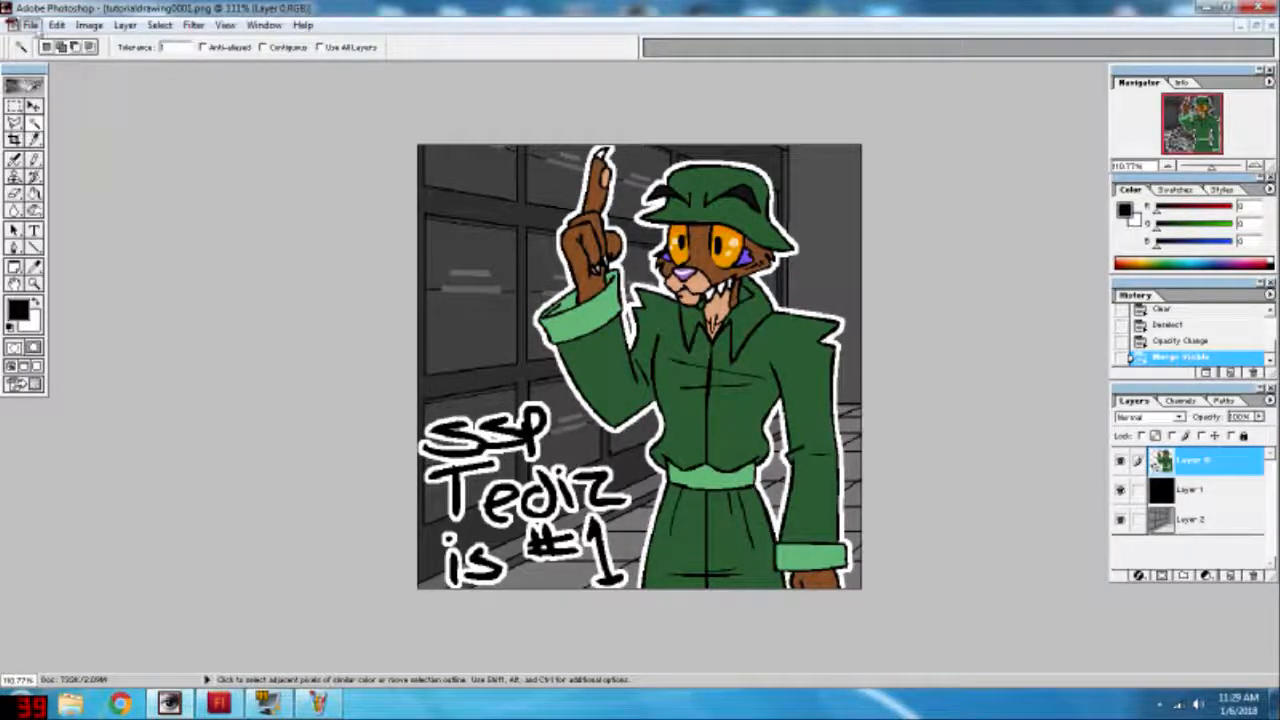
pyautogui.click(31, 24)
pyautogui.click(72, 157)
pyautogui.click(150, 489)
pyautogui.click(126, 619)
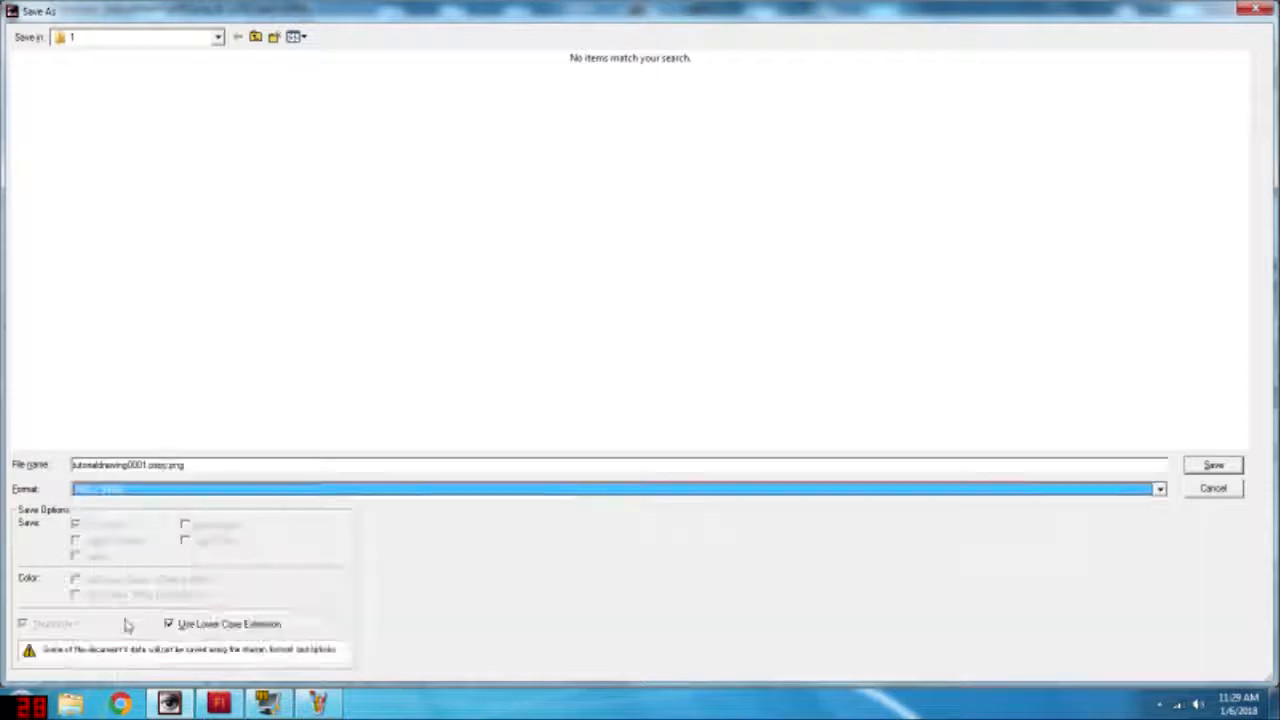
pyautogui.moveTo(168, 466); pyautogui.dragTo(78, 465)
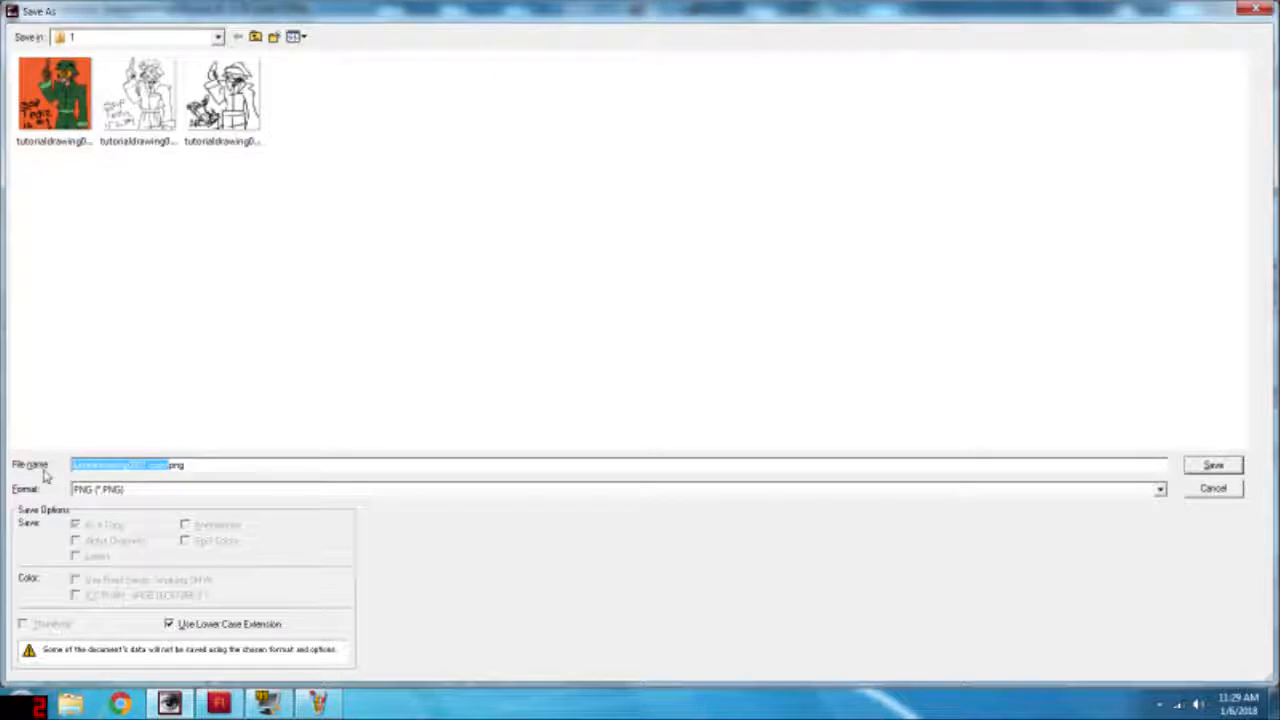
pyautogui.write('anim')
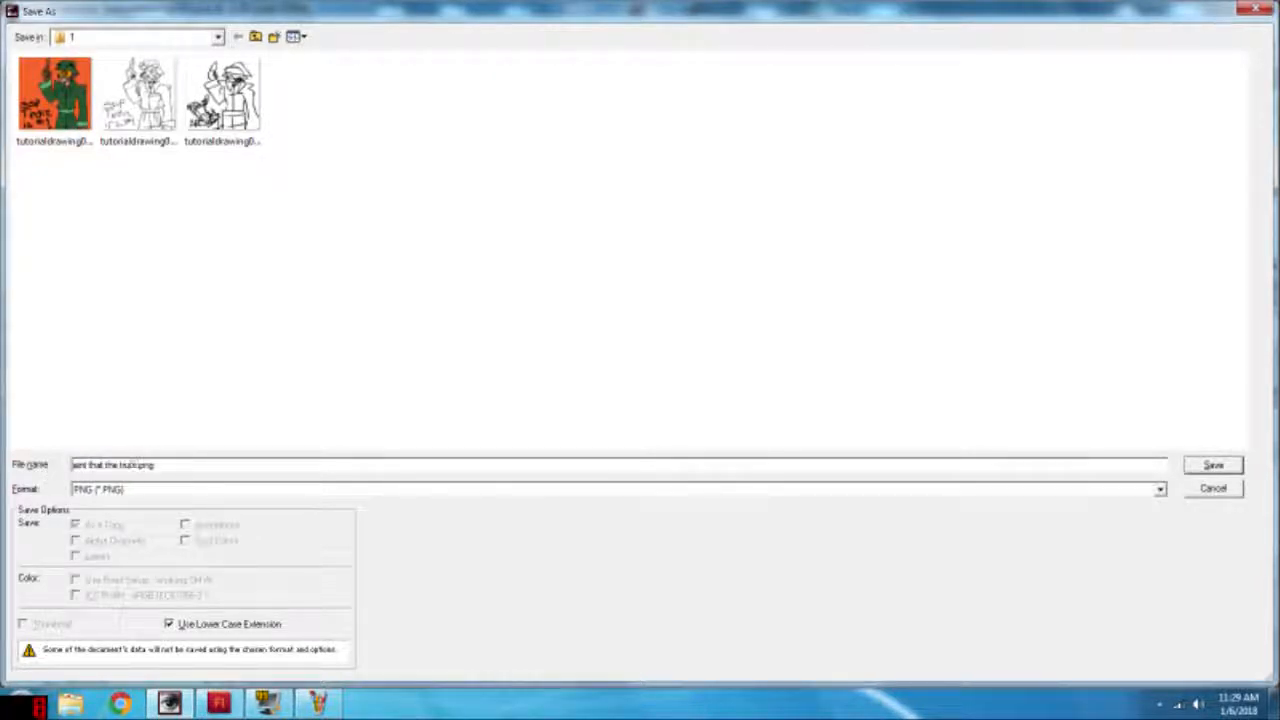
pyautogui.click(1213, 465)
pyautogui.click(684, 336)
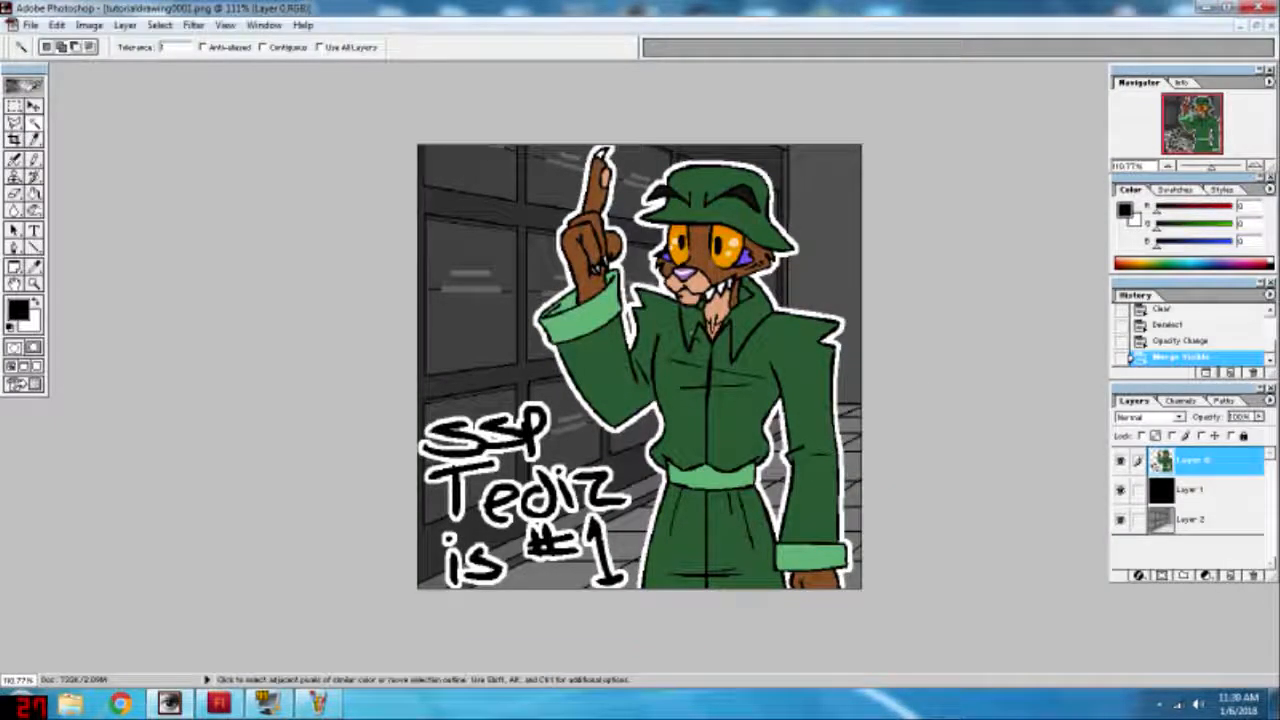